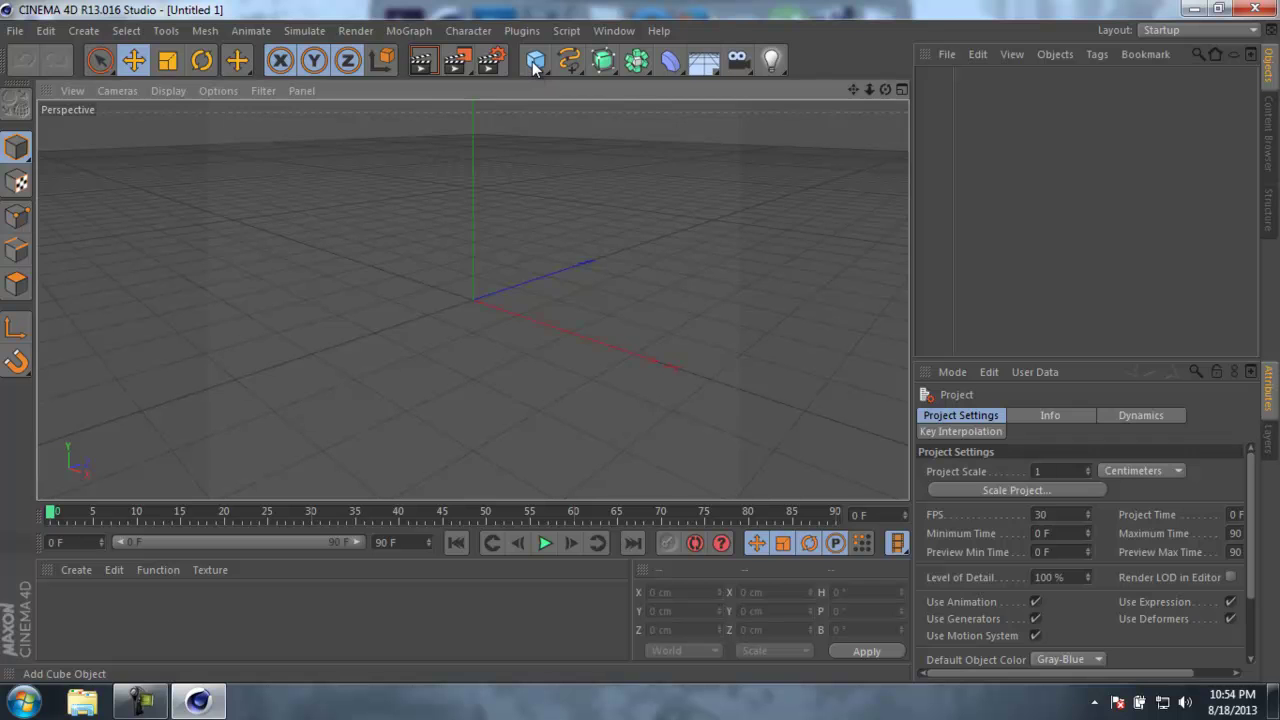
Add a cube and resize it into a thin upright block of about 27 x 127 x 66 cm.
{"action": "scroll", "coordinate": [503, 344], "scroll_direction": "up", "scroll_amount": 4}
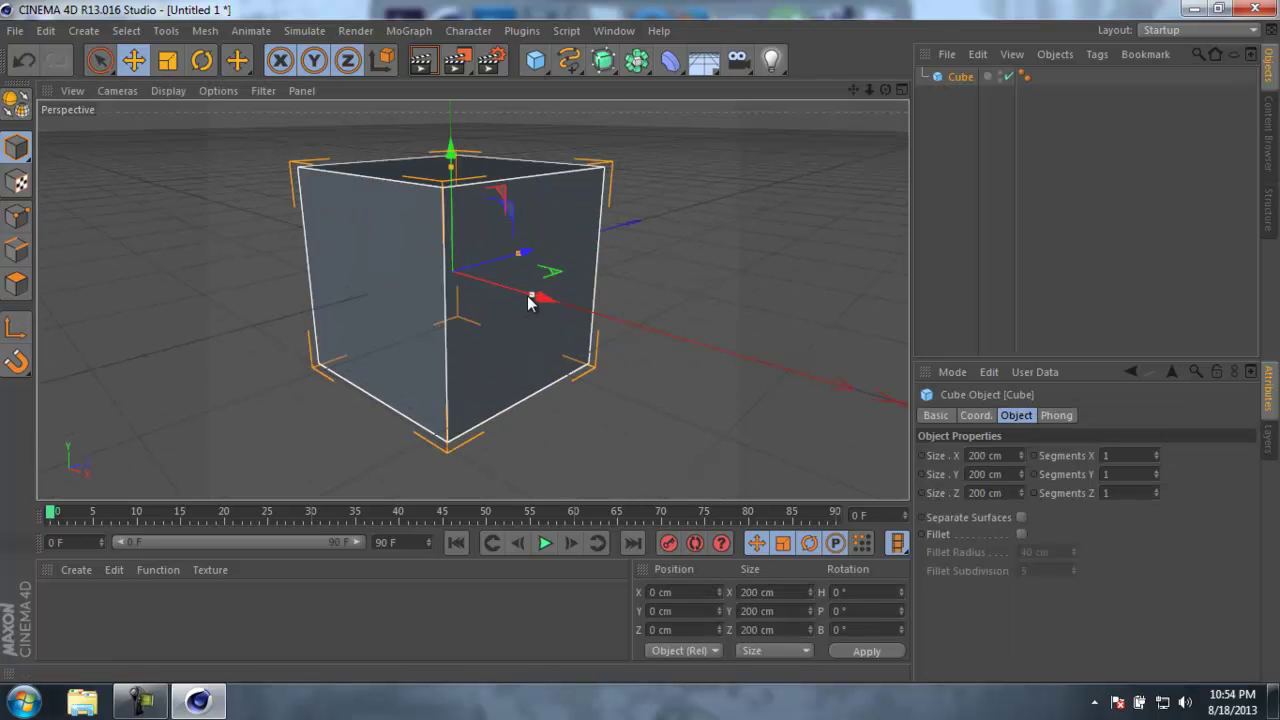
{"action": "left_click_drag", "start_coordinate": [534, 296], "coordinate": [469, 278]}
{"action": "left_click_drag", "start_coordinate": [575, 230], "coordinate": [464, 298], "text": "alt"}
{"action": "left_click_drag", "start_coordinate": [567, 243], "coordinate": [527, 257]}
{"action": "left_click_drag", "start_coordinate": [485, 152], "coordinate": [510, 246]}
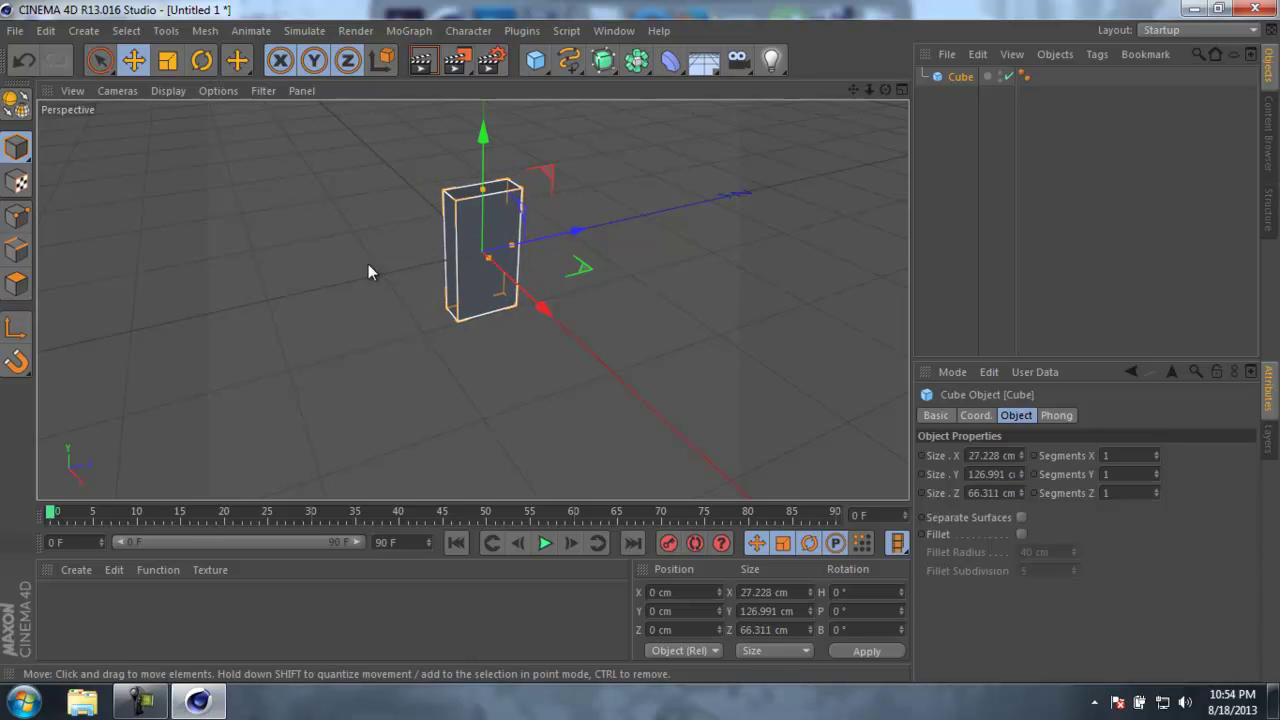
Enable filleting on the block and set the fillet radius to 2.614 cm.
{"action": "left_click", "coordinate": [1024, 533]}
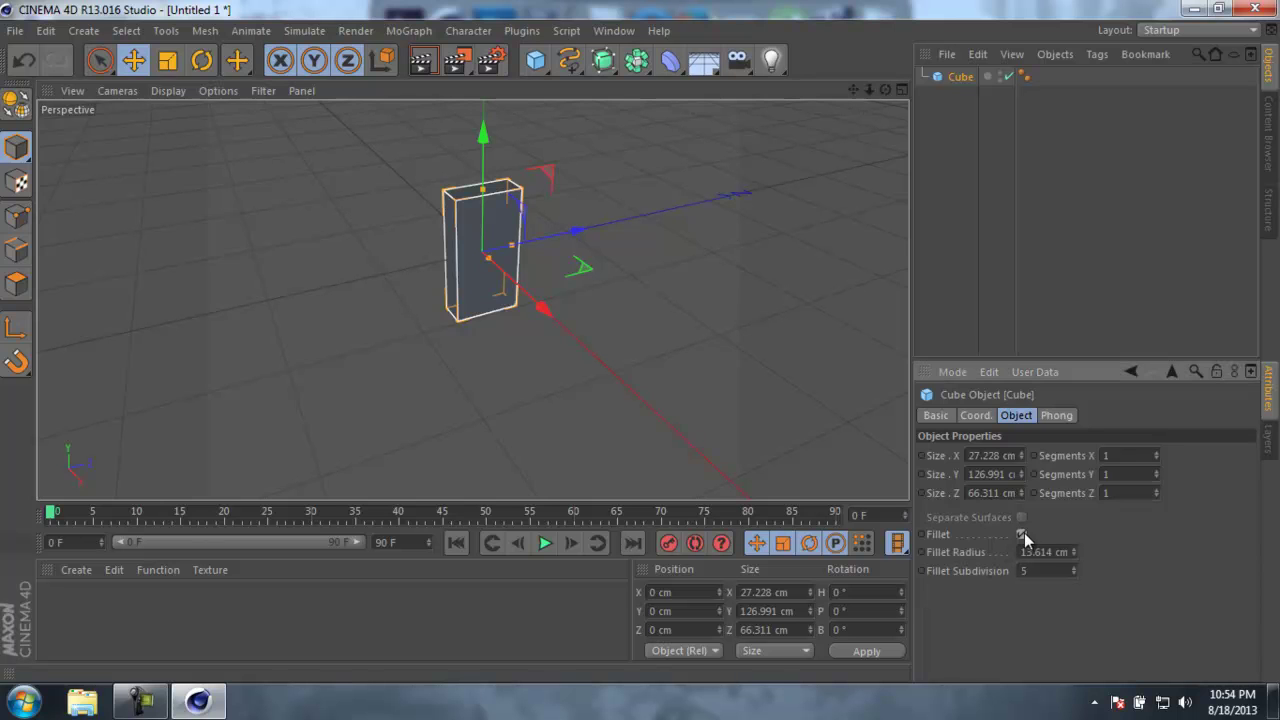
{"action": "double_click", "coordinate": [1050, 553]}
{"action": "scroll", "coordinate": [1049, 553], "scroll_direction": "down", "scroll_amount": 2}
{"action": "scroll", "coordinate": [1049, 553], "scroll_direction": "down", "scroll_amount": 7}
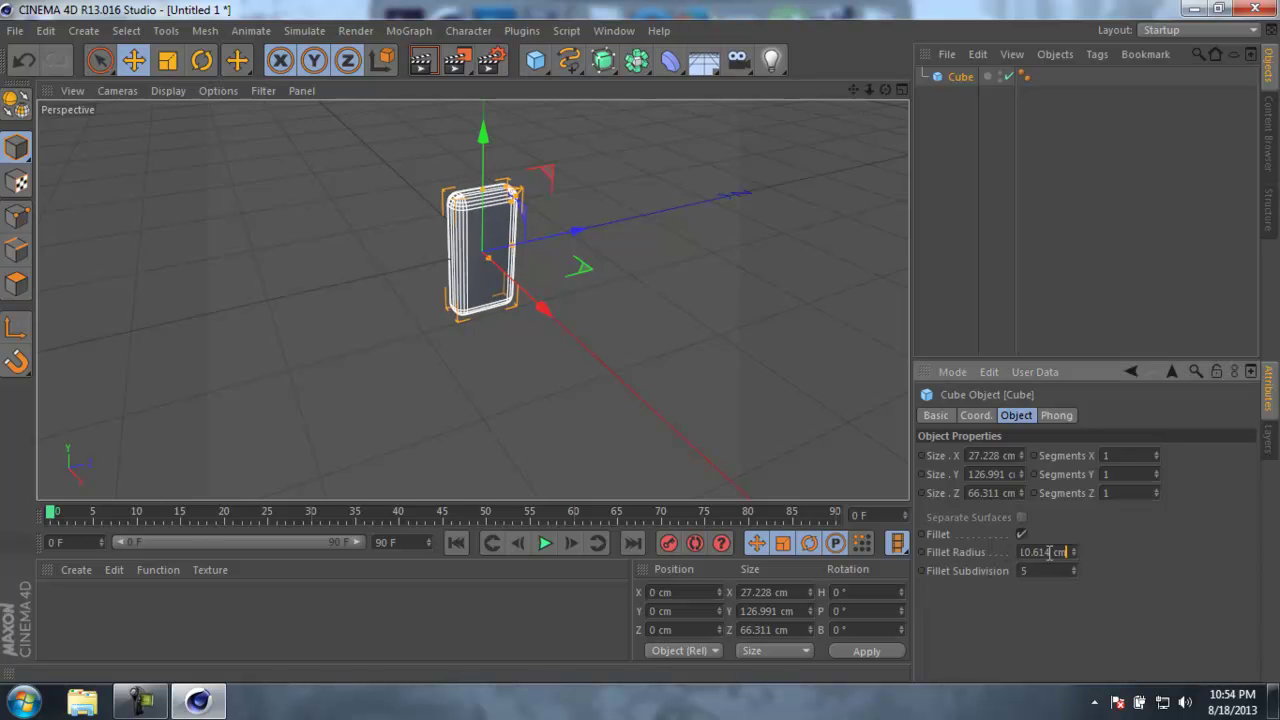
{"action": "scroll", "coordinate": [1049, 553], "scroll_direction": "down", "scroll_amount": 1}
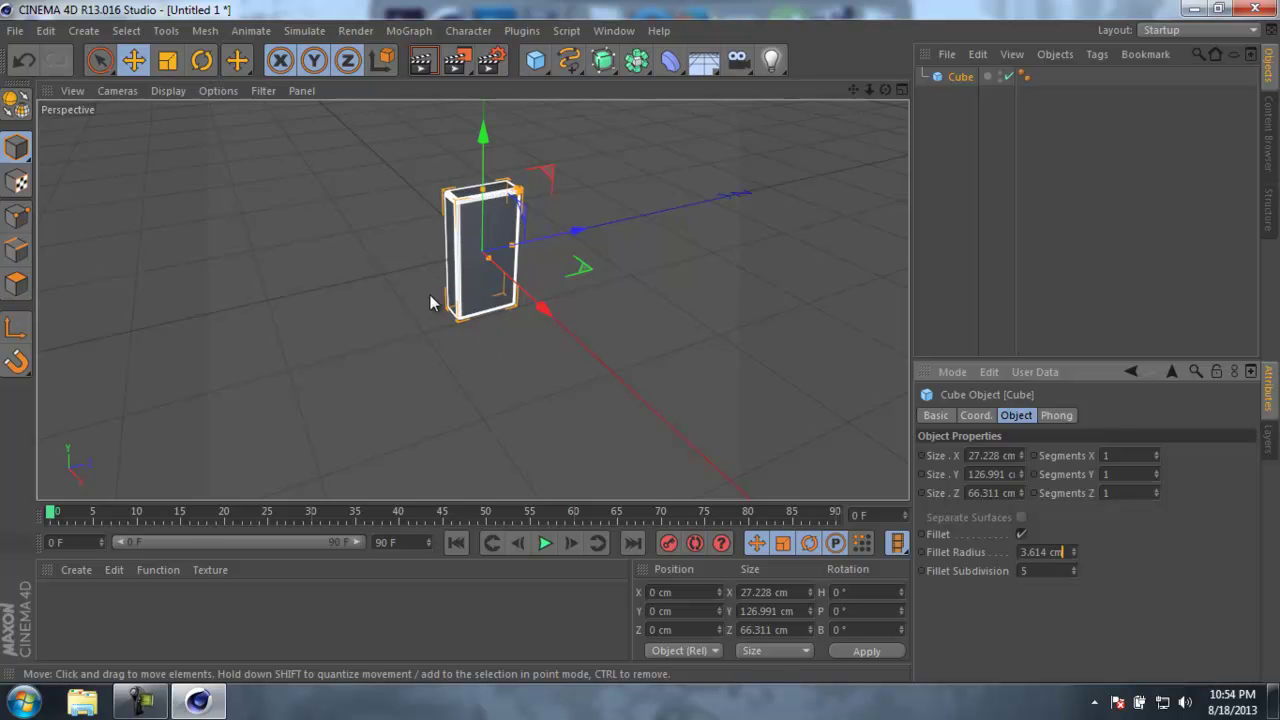
{"action": "left_click_drag", "start_coordinate": [434, 303], "coordinate": [600, 215], "text": "alt"}
{"action": "scroll", "coordinate": [467, 202], "scroll_direction": "up", "scroll_amount": 1}
{"action": "middle_click_drag", "start_coordinate": [428, 228], "coordinate": [439, 283], "text": "alt"}
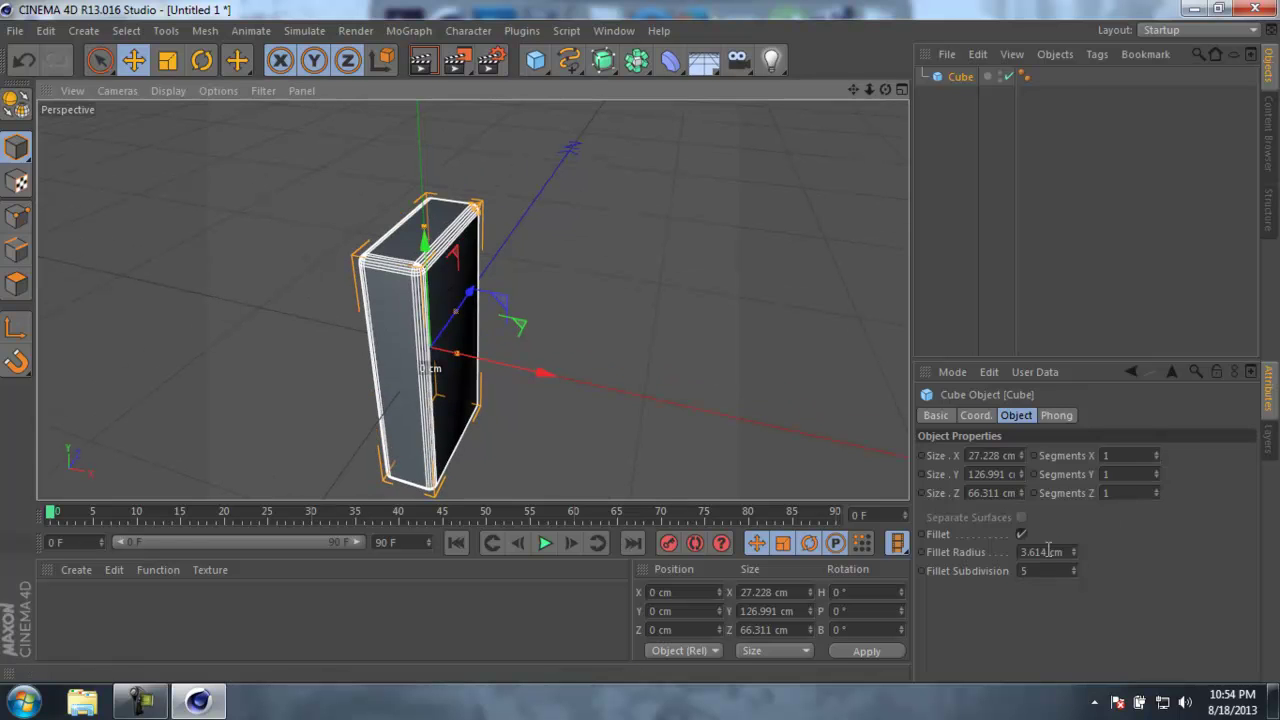
{"action": "left_click", "coordinate": [961, 193]}
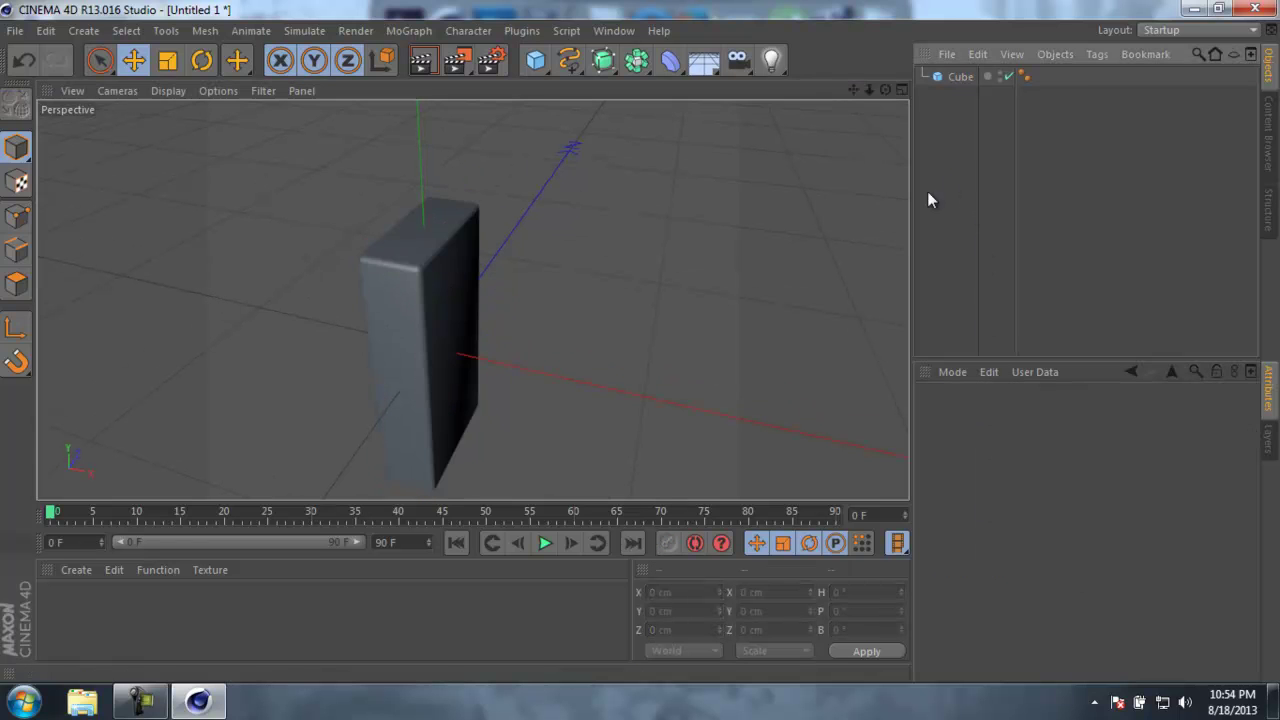
{"action": "left_click_drag", "start_coordinate": [531, 269], "coordinate": [401, 256], "text": "alt"}
Convert the block into an editable polygon object and switch to edge editing.
{"action": "left_click", "coordinate": [945, 78]}
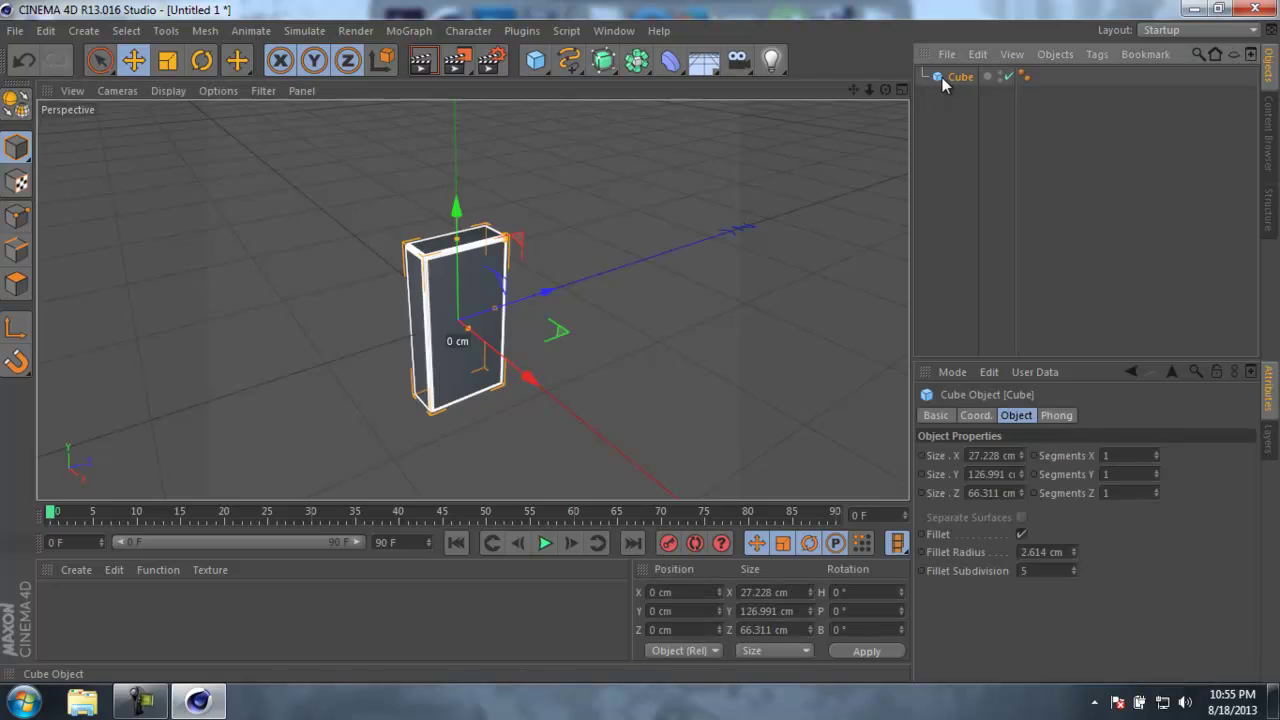
{"action": "left_click", "coordinate": [16, 102]}
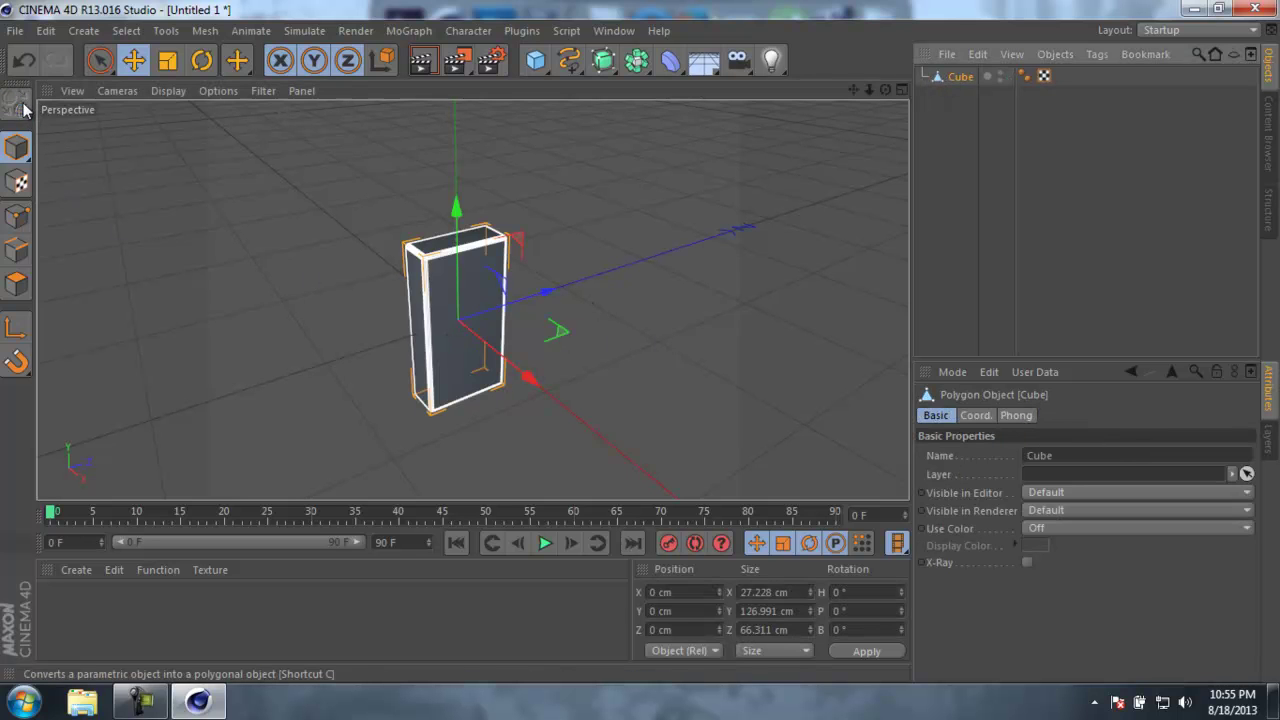
{"action": "left_click", "coordinate": [16, 252]}
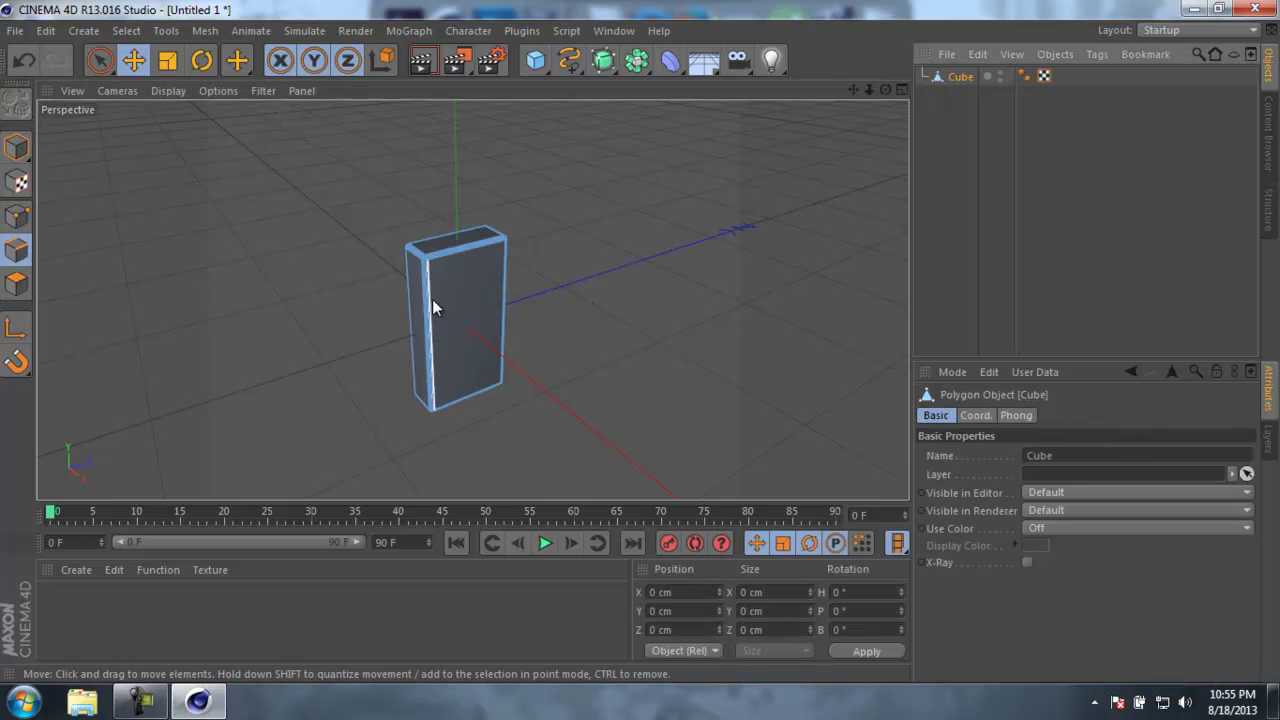
Ring-select the block's vertical edges and connect them to add an edge loop around its middle.
{"action": "left_click", "coordinate": [126, 30]}
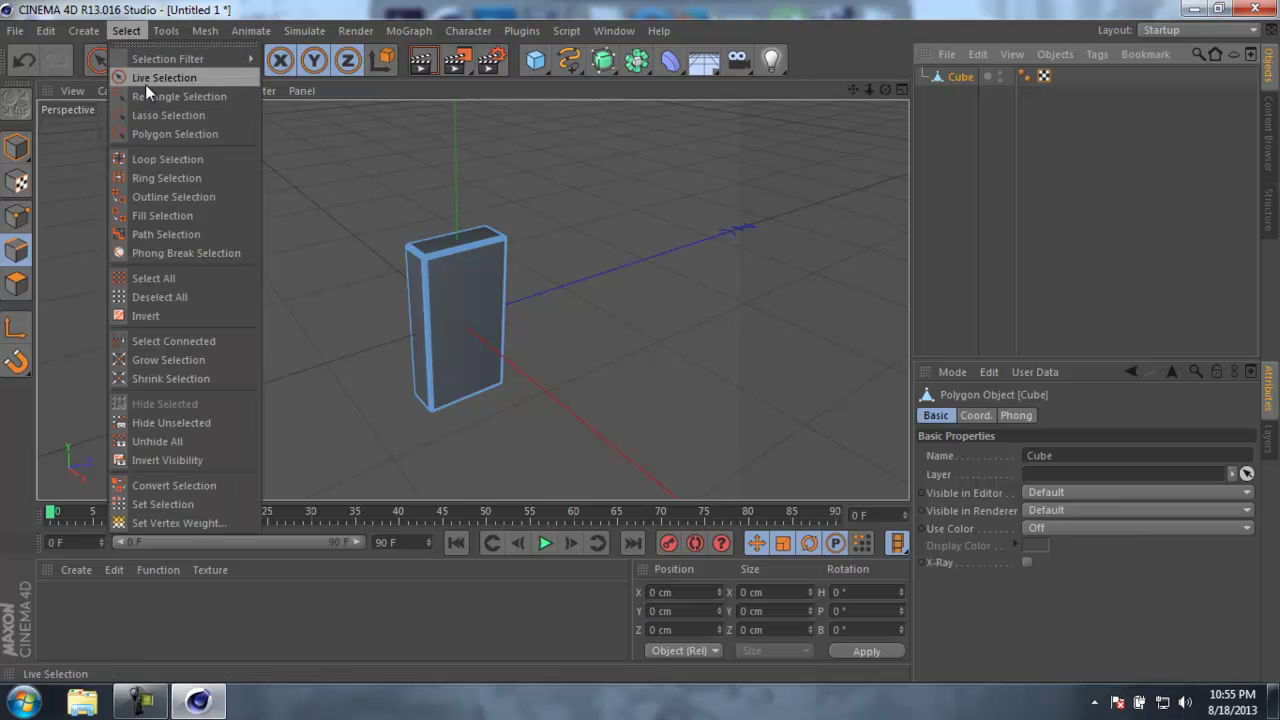
{"action": "left_click", "coordinate": [174, 177]}
{"action": "left_click", "coordinate": [448, 340]}
{"action": "right_click", "coordinate": [448, 340]}
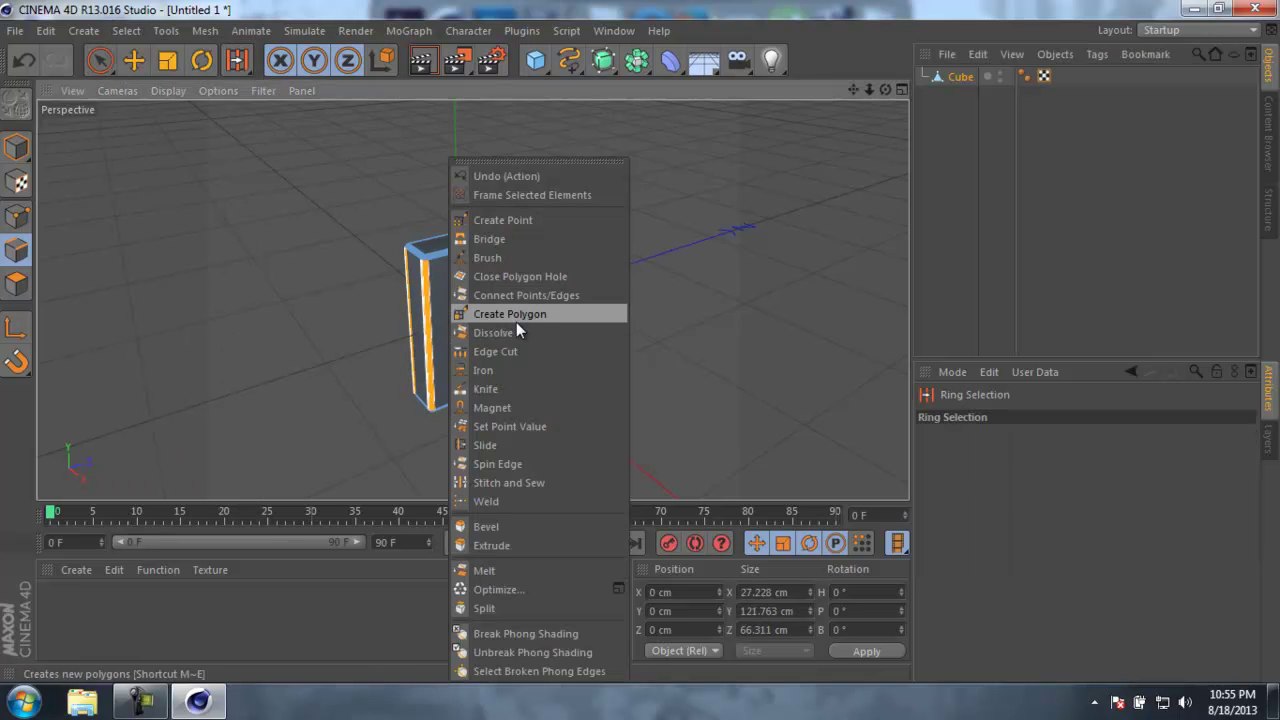
{"action": "left_click", "coordinate": [517, 295]}
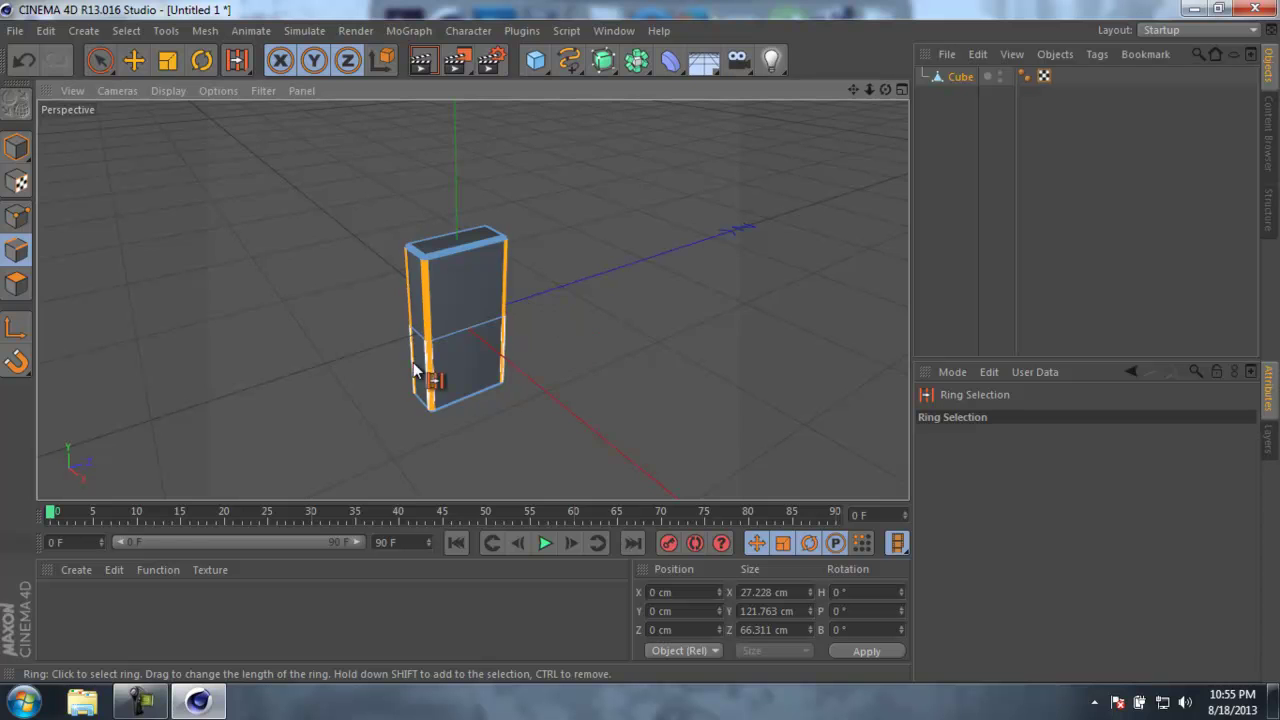
Loop-select the middle edge loop and bevel it with an inner offset of about 4.2 cm.
{"action": "key", "text": "u"}
{"action": "key", "text": "l"}
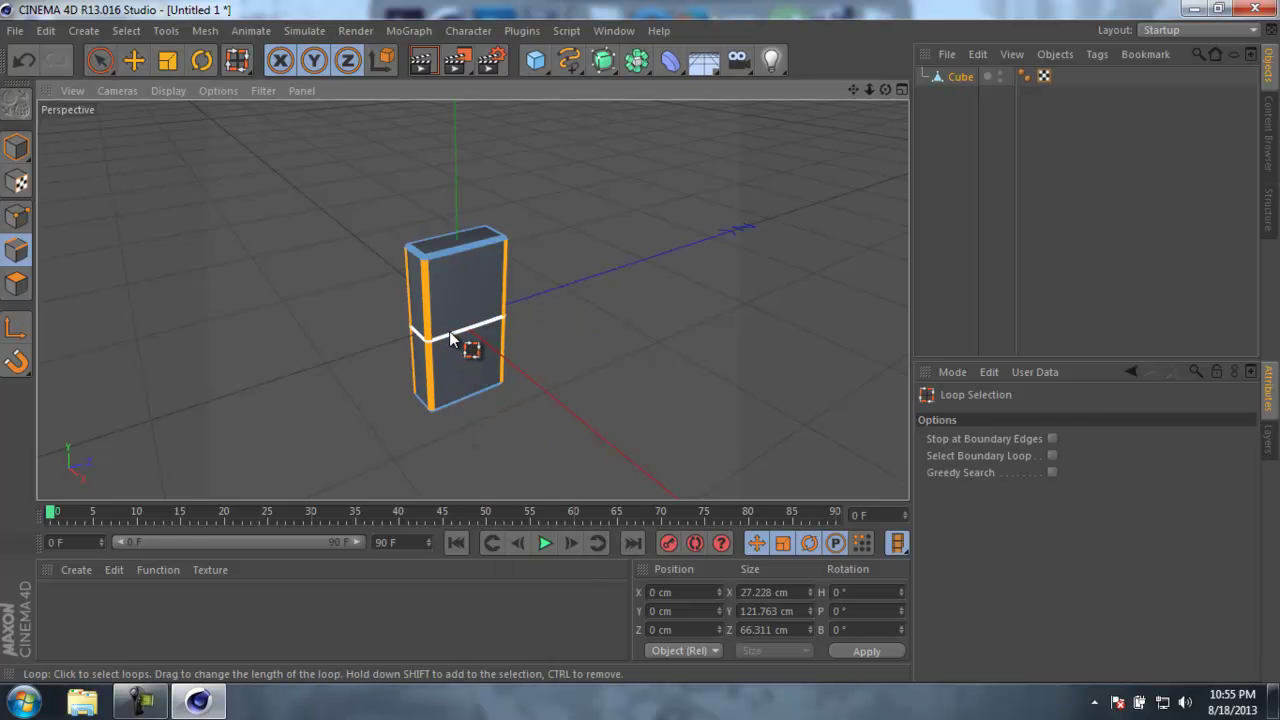
{"action": "left_click", "coordinate": [449, 331]}
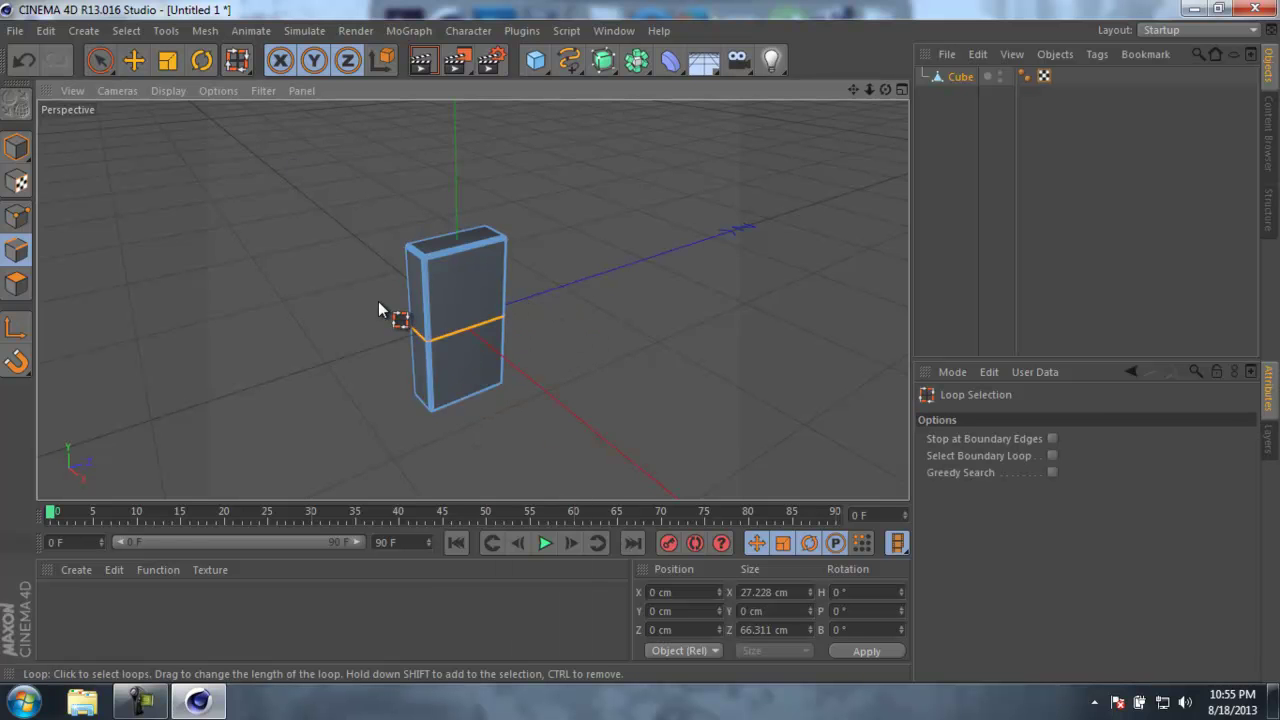
{"action": "key", "text": "u"}
{"action": "key", "text": "l"}
{"action": "left_click", "coordinate": [128, 31]}
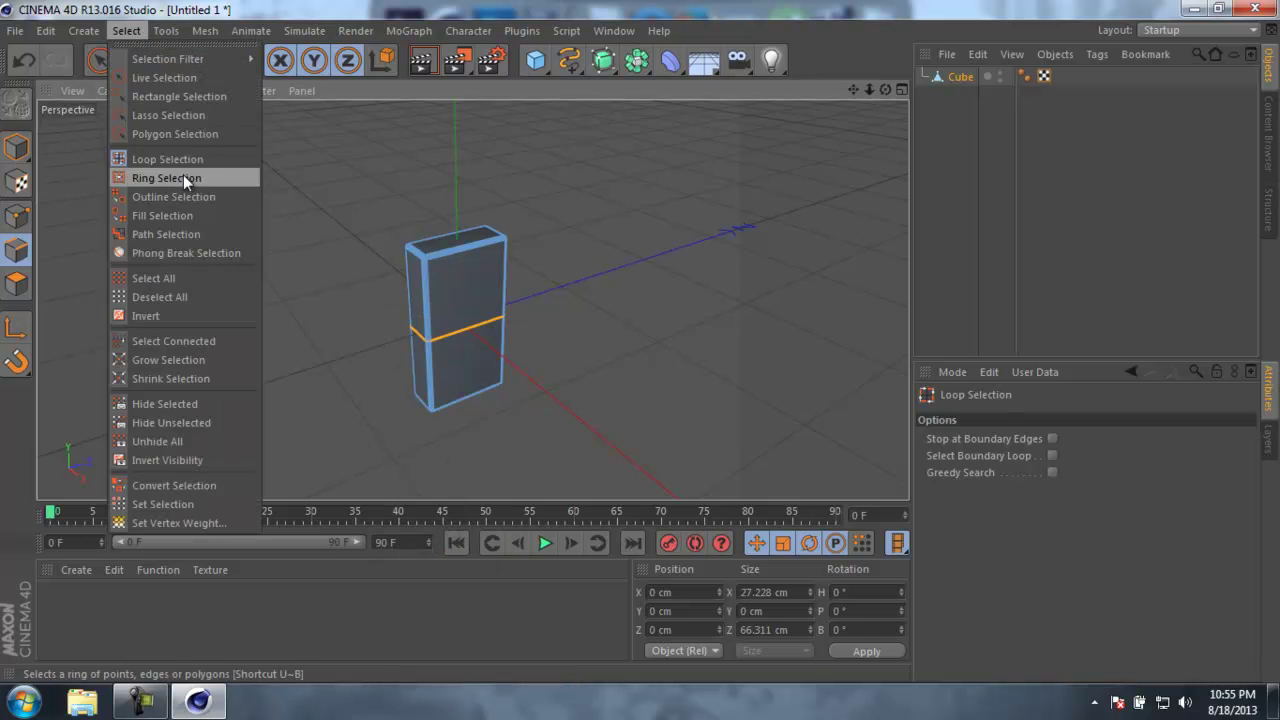
{"action": "left_click", "coordinate": [130, 31]}
{"action": "key", "text": "m"}
{"action": "key", "text": "s"}
{"action": "scroll", "coordinate": [450, 350], "scroll_direction": "up", "scroll_amount": 3}
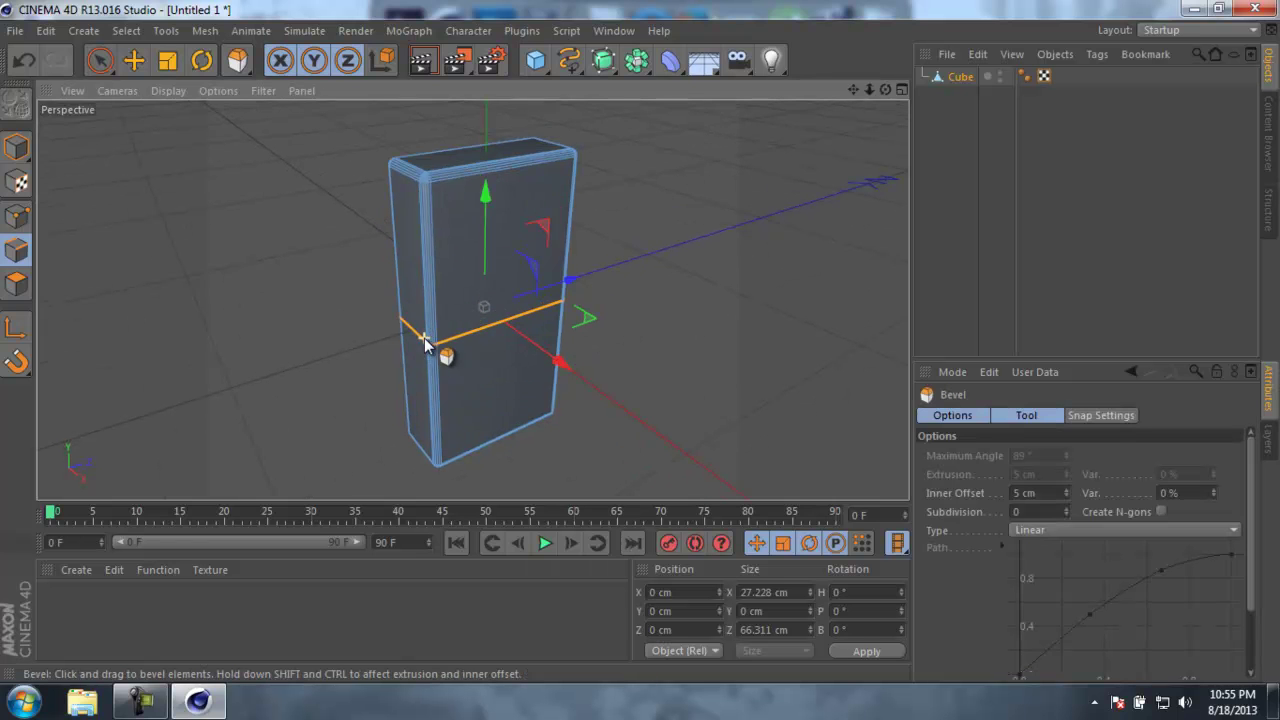
{"action": "right_click", "coordinate": [606, 322]}
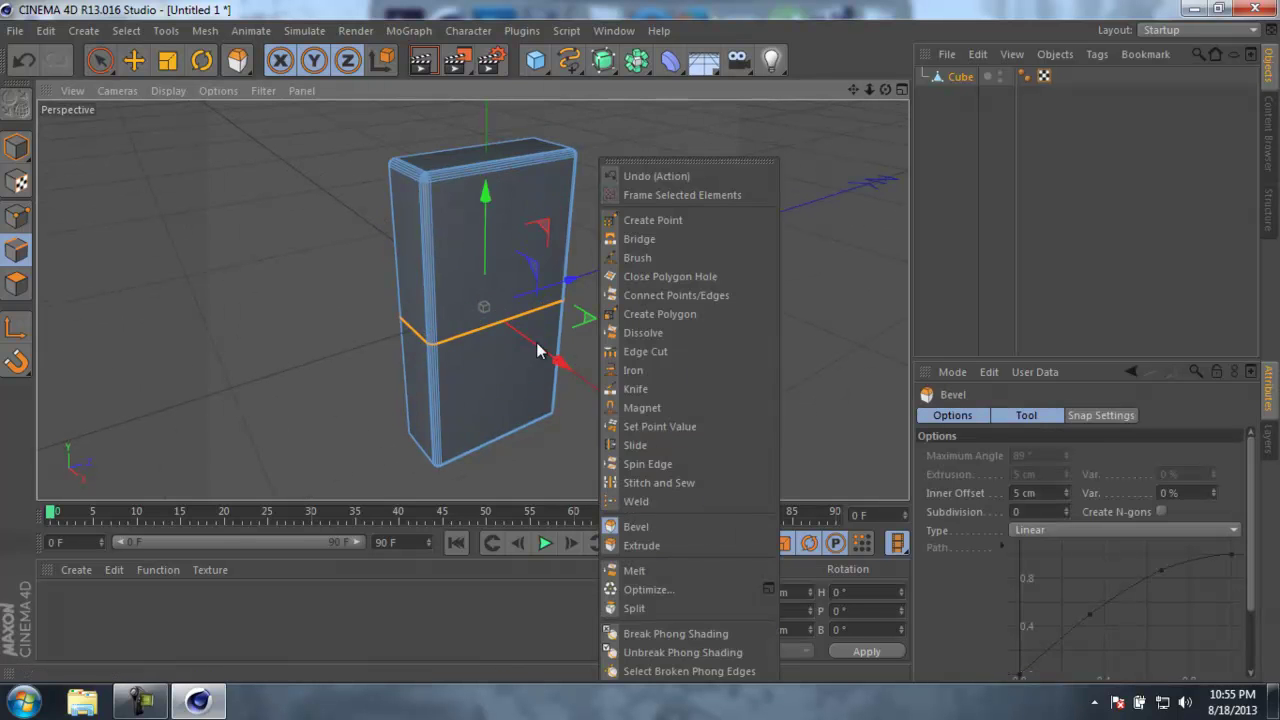
{"action": "left_click", "coordinate": [507, 3]}
{"action": "key", "text": "Escape"}
{"action": "left_click_drag", "start_coordinate": [630, 351], "coordinate": [641, 341]}
{"action": "left_click_drag", "start_coordinate": [554, 379], "coordinate": [557, 334], "text": "alt"}
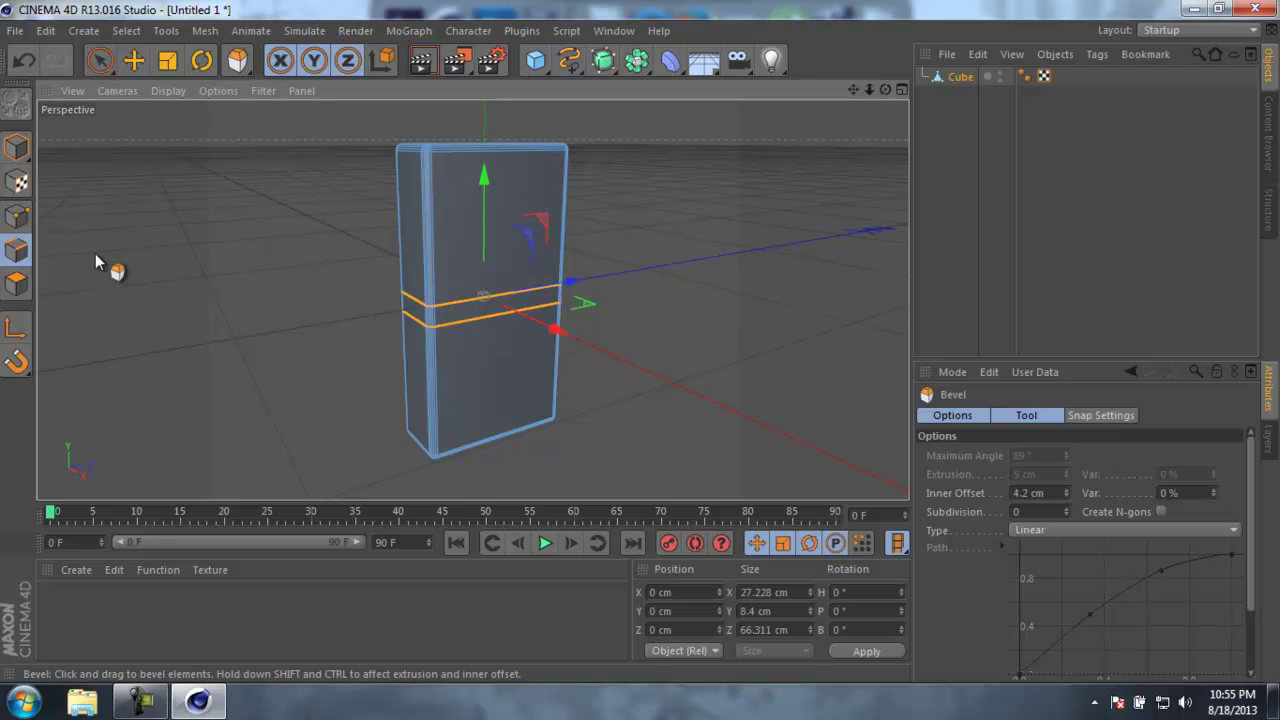
Loop-select the narrow polygon band around the block's middle and extrude it inward with an offset of about -1.5 cm.
{"action": "left_click", "coordinate": [25, 286]}
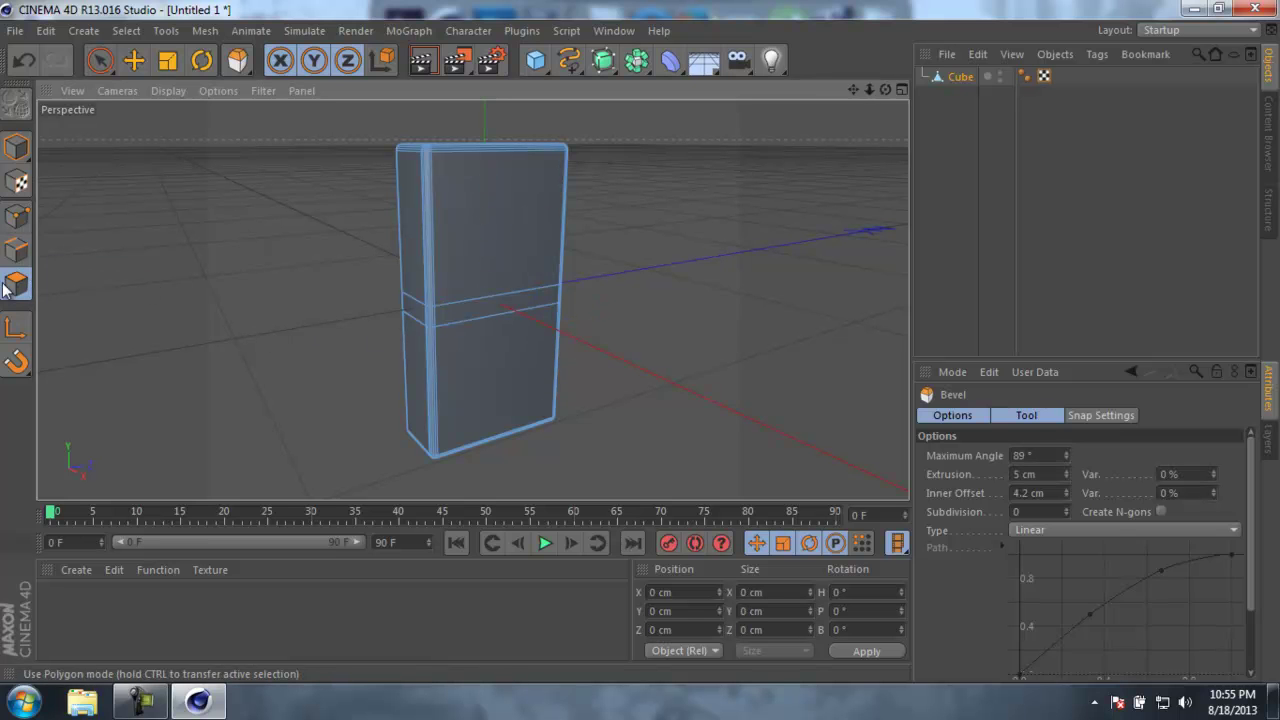
{"action": "key", "text": "u"}
{"action": "key", "text": "l"}
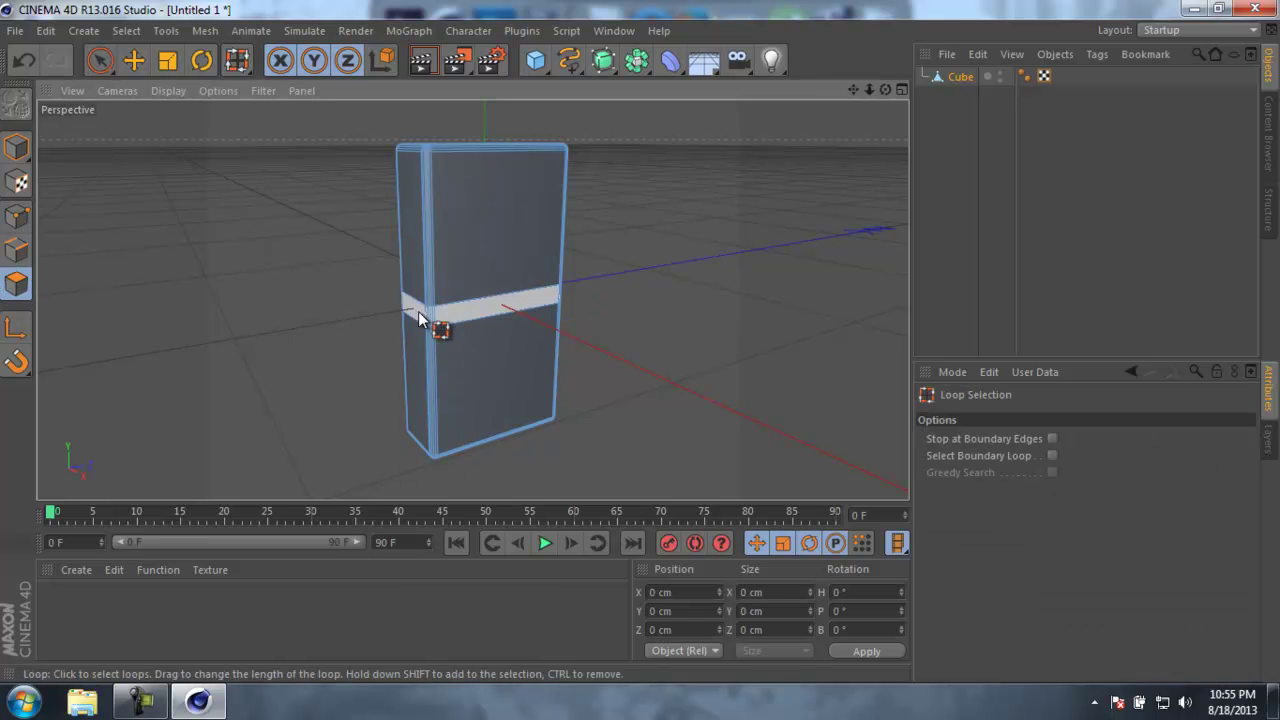
{"action": "left_click", "coordinate": [445, 320]}
{"action": "key", "text": "d"}
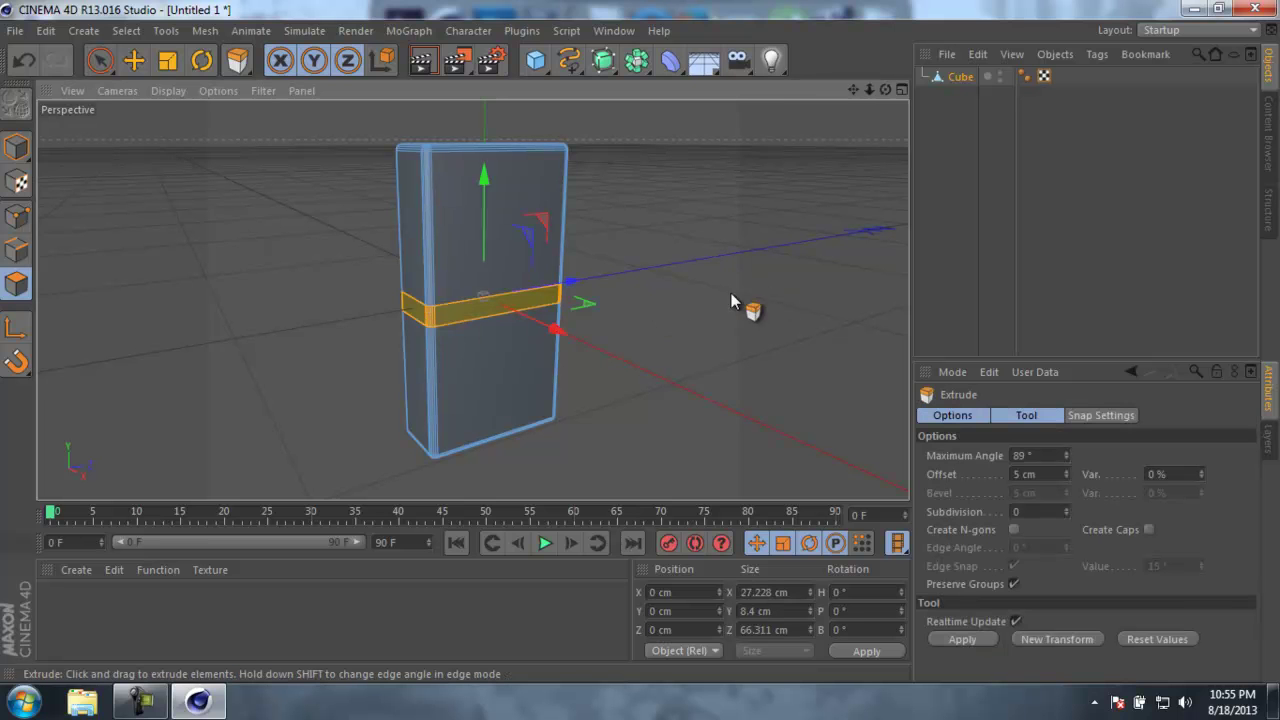
{"action": "left_click_drag", "start_coordinate": [641, 300], "coordinate": [644, 357]}
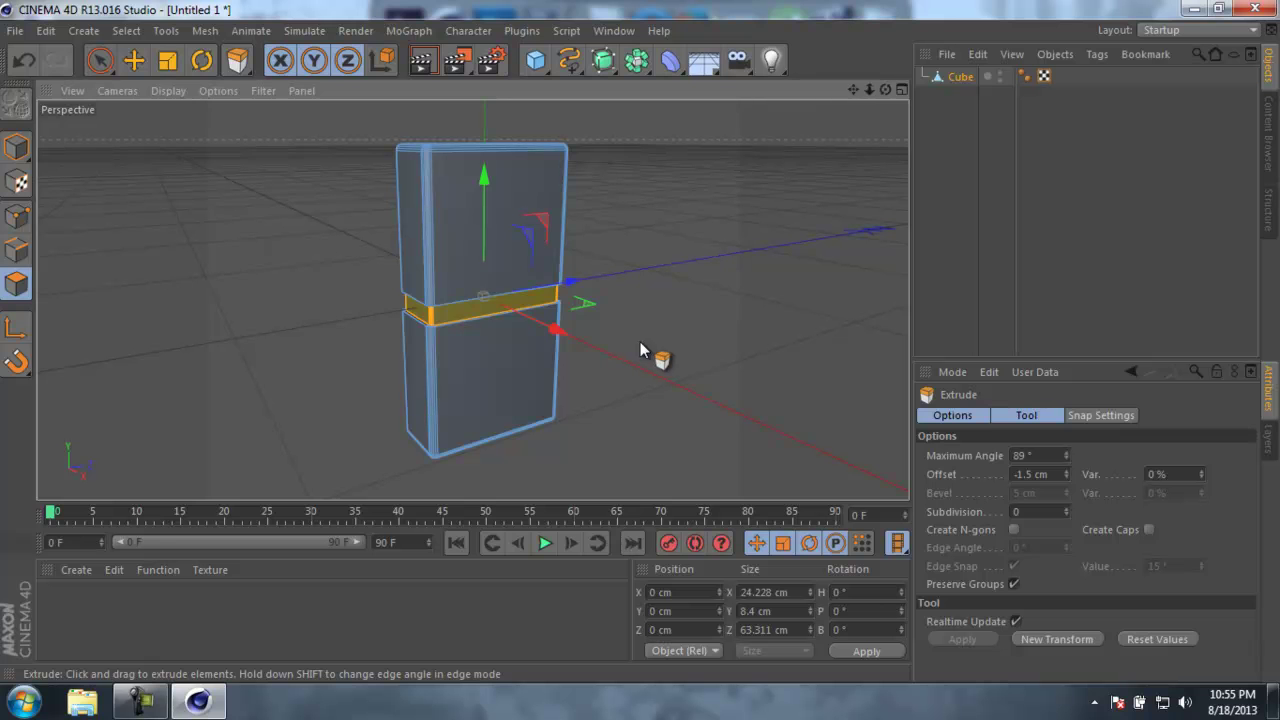
{"action": "left_click", "coordinate": [963, 186]}
{"action": "scroll", "coordinate": [549, 249], "scroll_direction": "down", "scroll_amount": 5}
{"action": "left_click_drag", "start_coordinate": [516, 249], "coordinate": [624, 286], "text": "alt"}
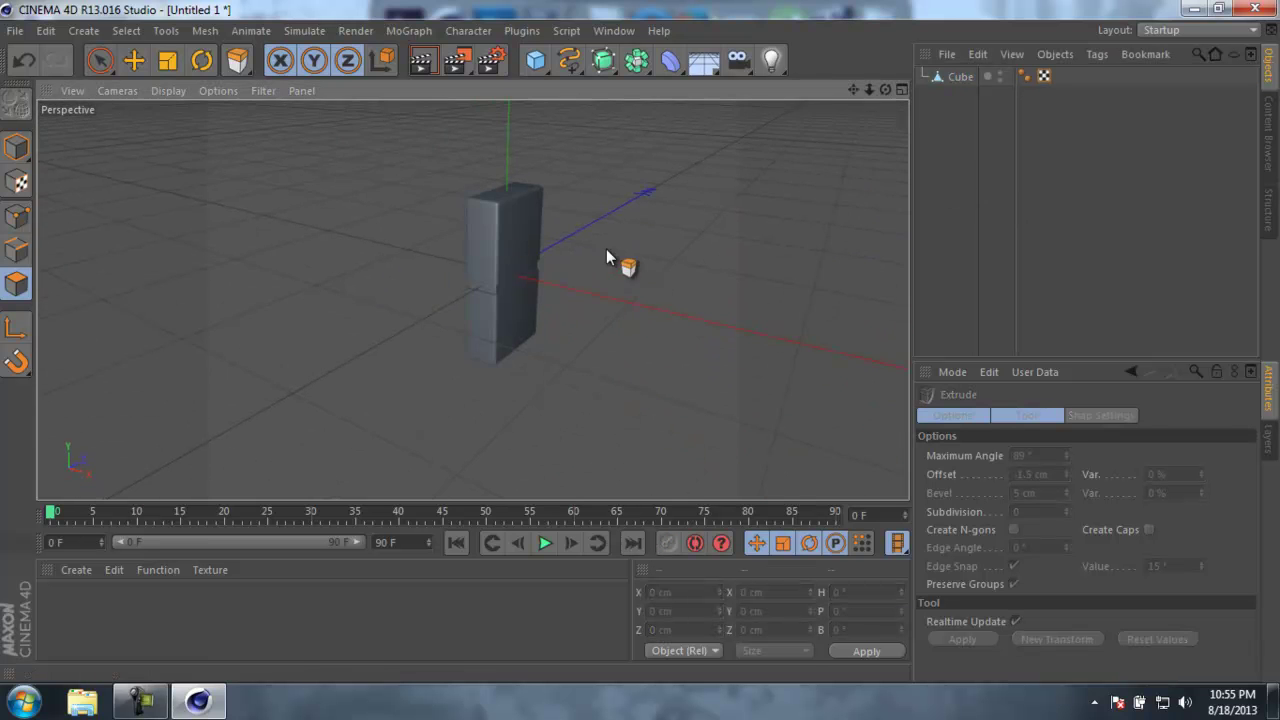
Add a helix spline in the XZ plane with a height of 0 cm and an end angle of 738°.
{"action": "key", "text": "e"}
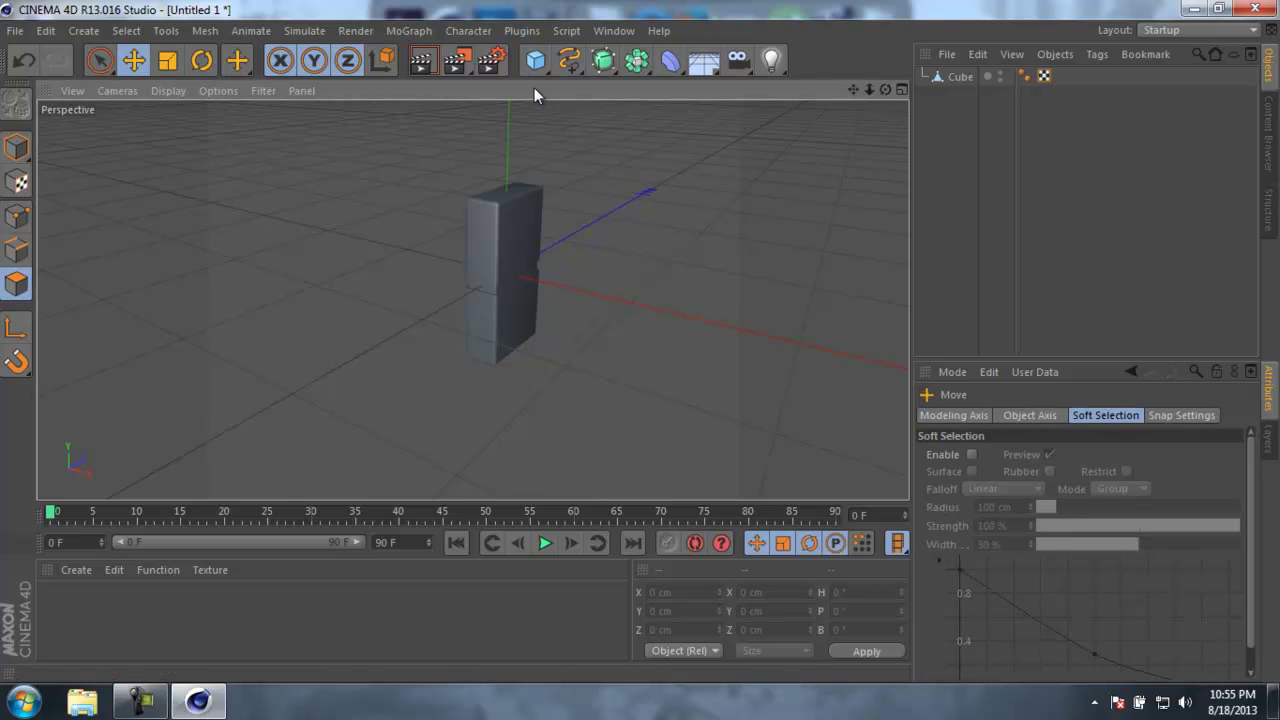
{"action": "left_click", "coordinate": [576, 64]}
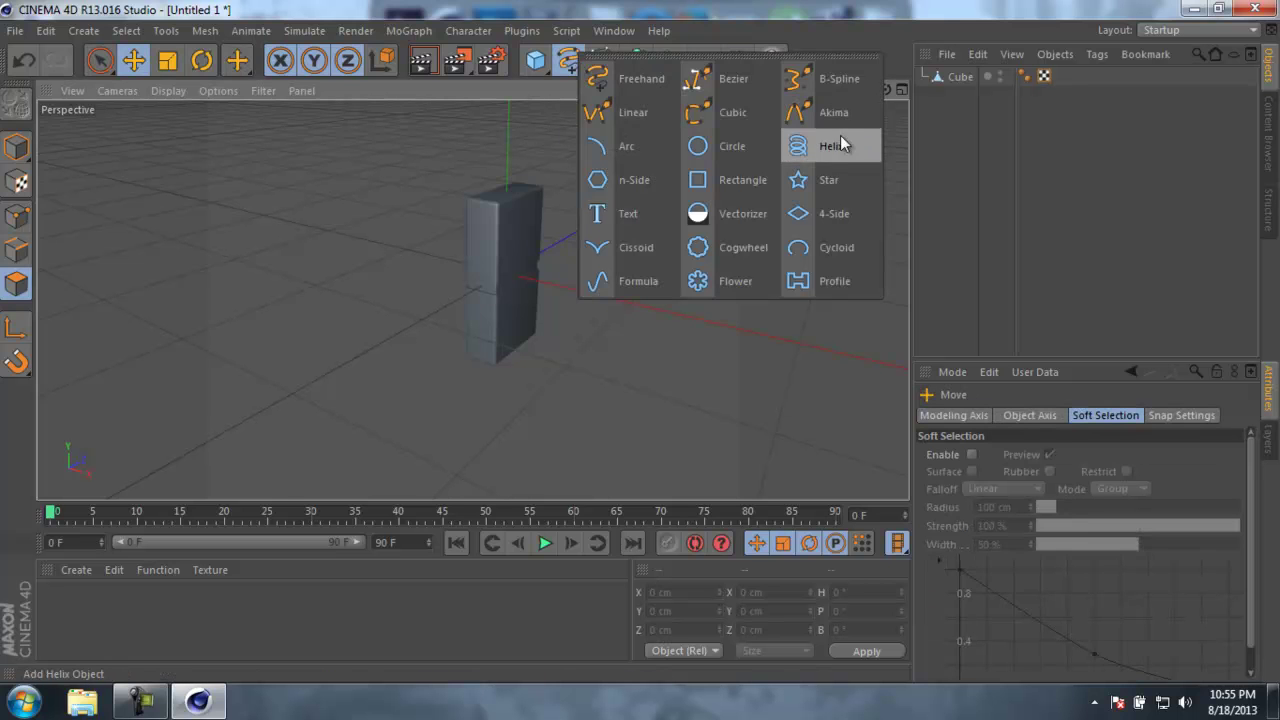
{"action": "left_click", "coordinate": [800, 150]}
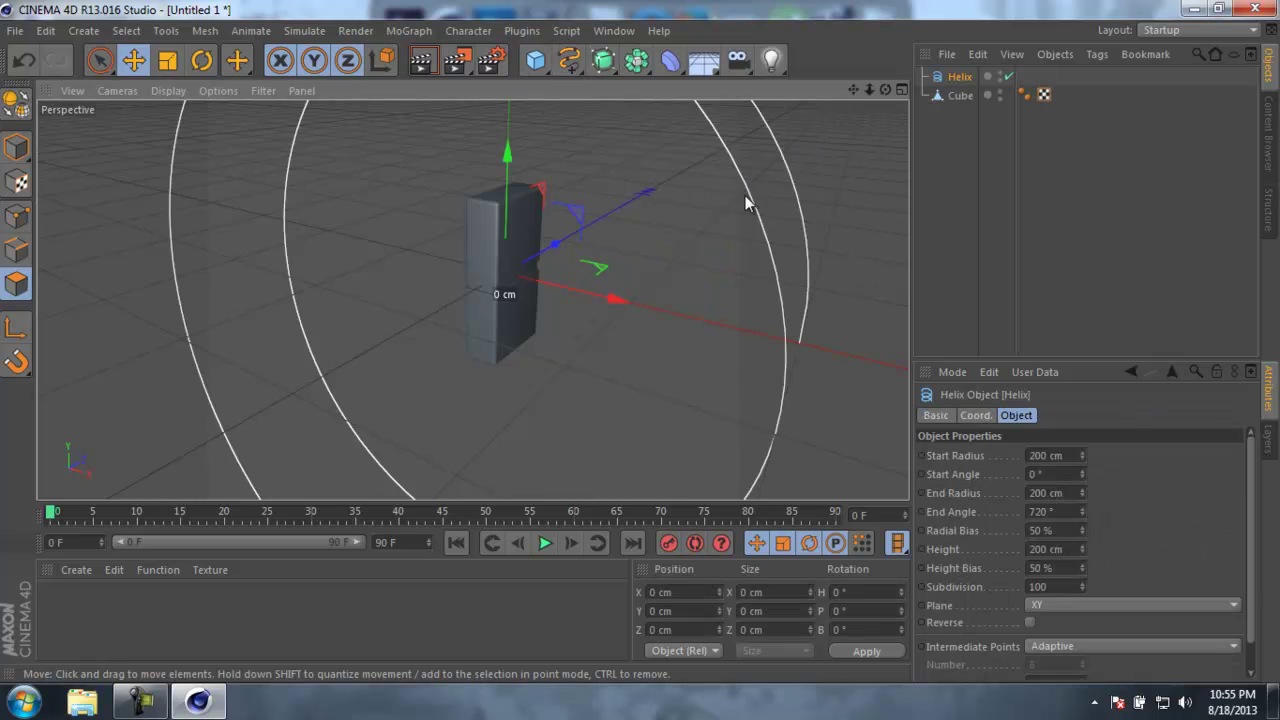
{"action": "left_click", "coordinate": [1122, 608]}
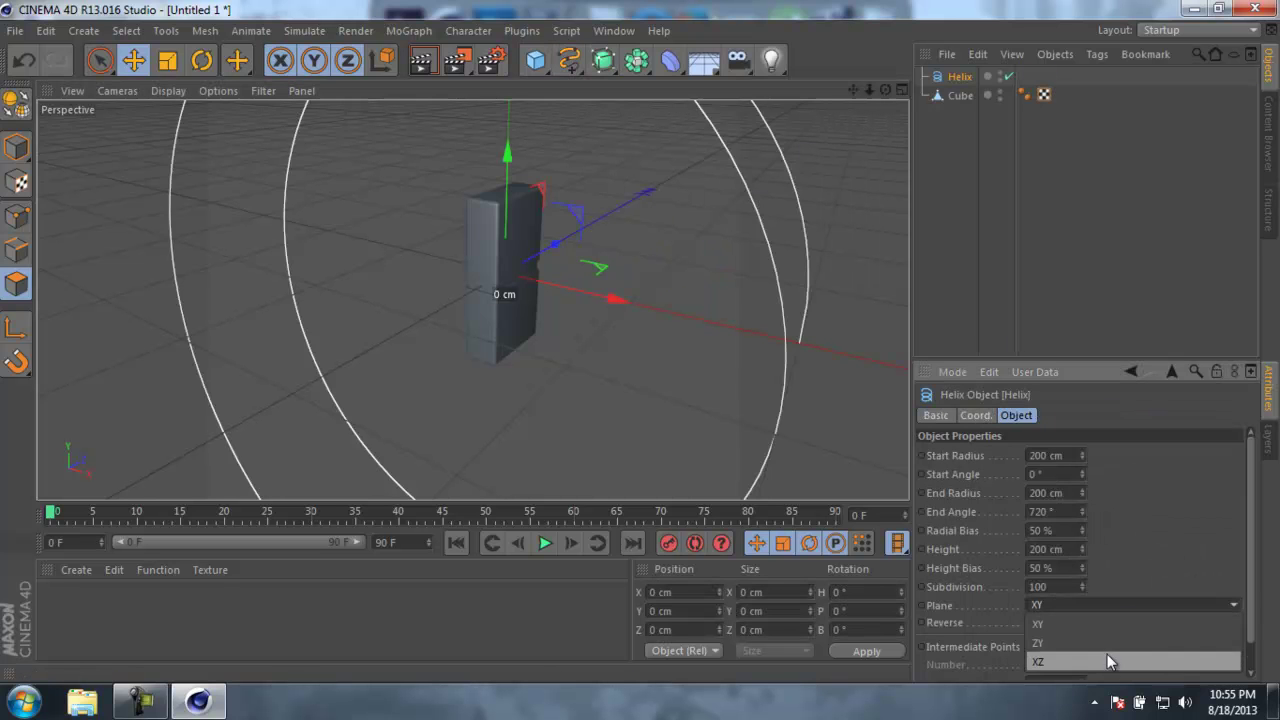
{"action": "left_click", "coordinate": [1105, 656]}
{"action": "scroll", "coordinate": [660, 288], "scroll_direction": "down", "scroll_amount": 6}
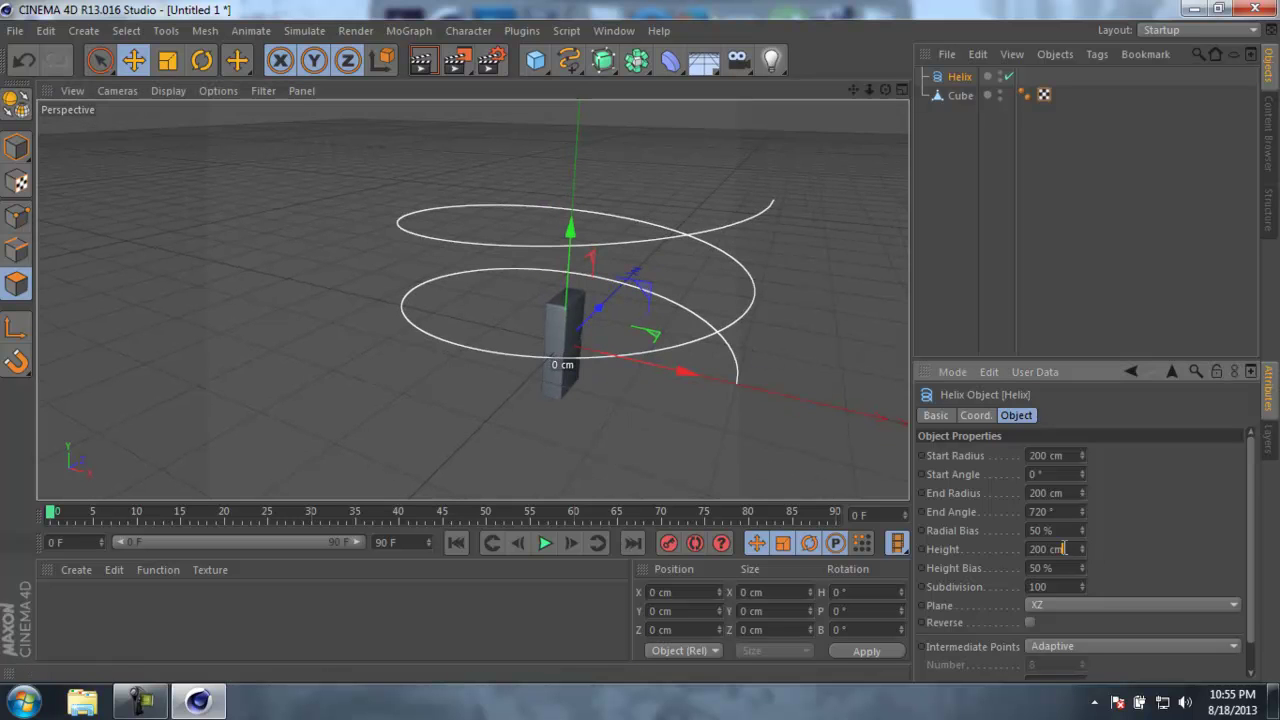
{"action": "key", "text": "Return"}
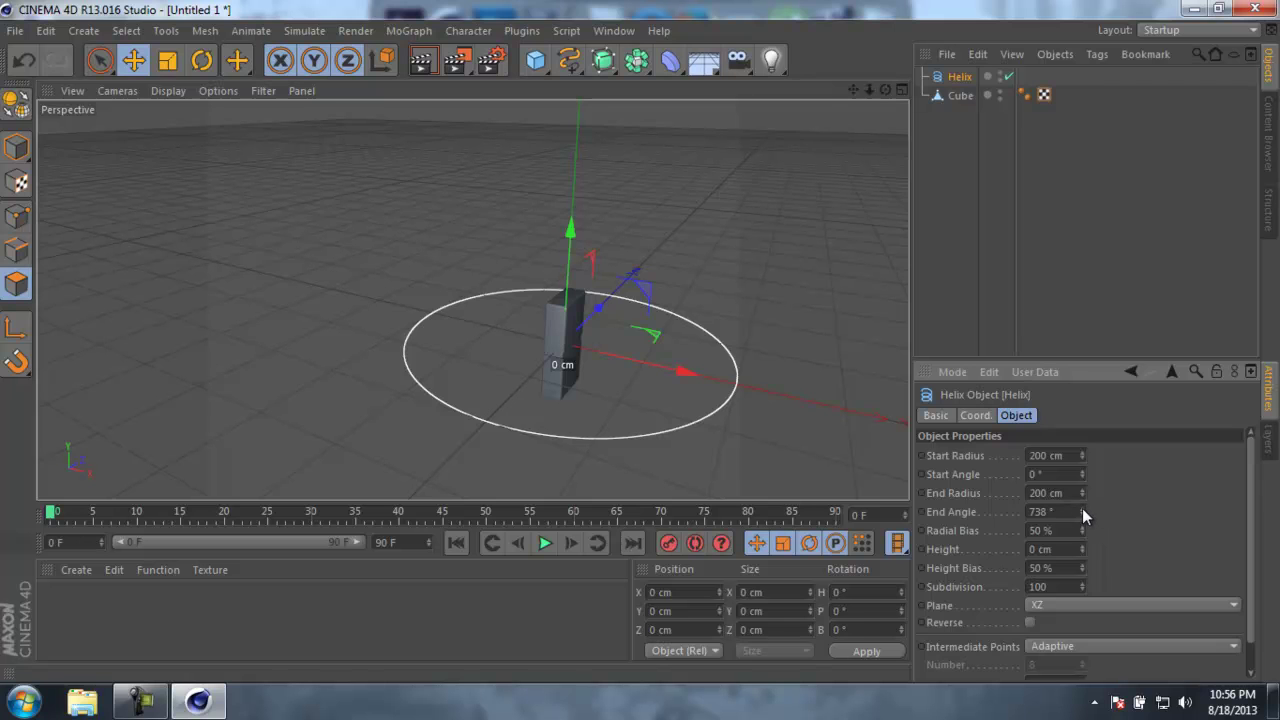
Increase the helix's end radius to 353 cm so it forms a flat outward spiral.
{"action": "left_click_drag", "start_coordinate": [1082, 495], "coordinate": [1082, 494]}
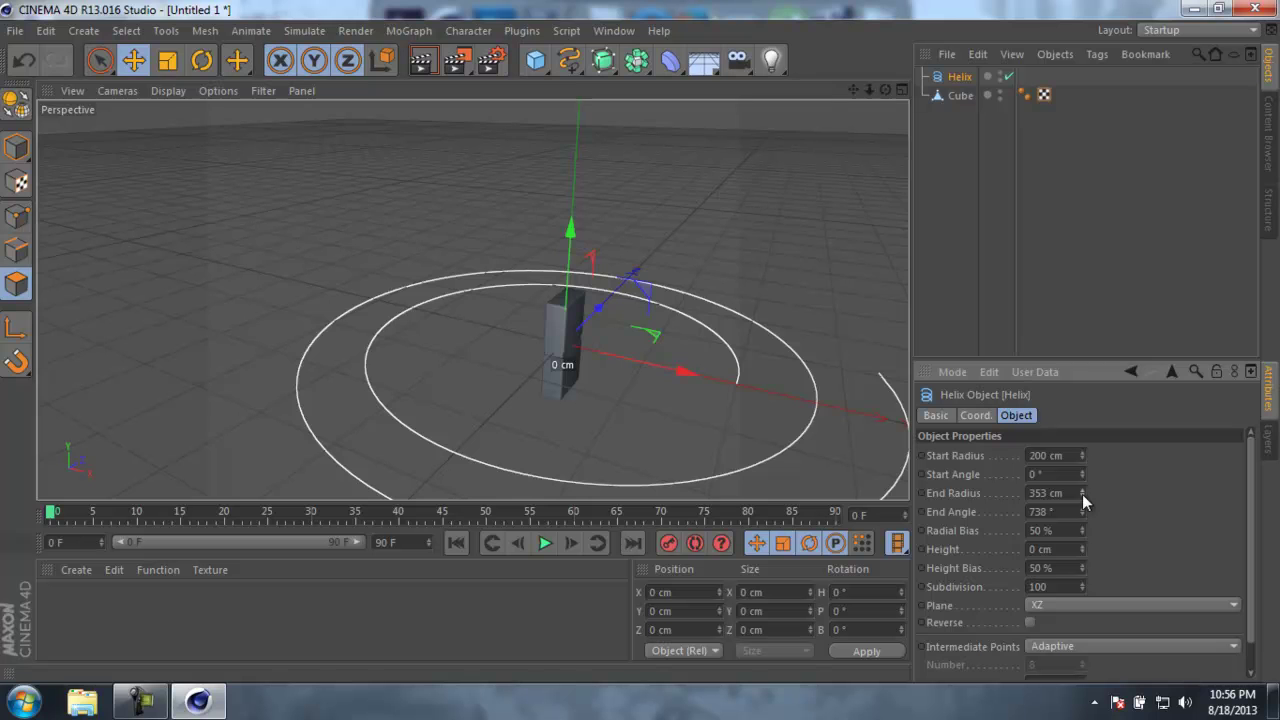
{"action": "scroll", "coordinate": [653, 385], "scroll_direction": "down", "scroll_amount": 5}
{"action": "middle_click_drag", "start_coordinate": [724, 424], "coordinate": [675, 378], "text": "alt"}
{"action": "left_click_drag", "start_coordinate": [673, 381], "coordinate": [649, 431], "text": "alt"}
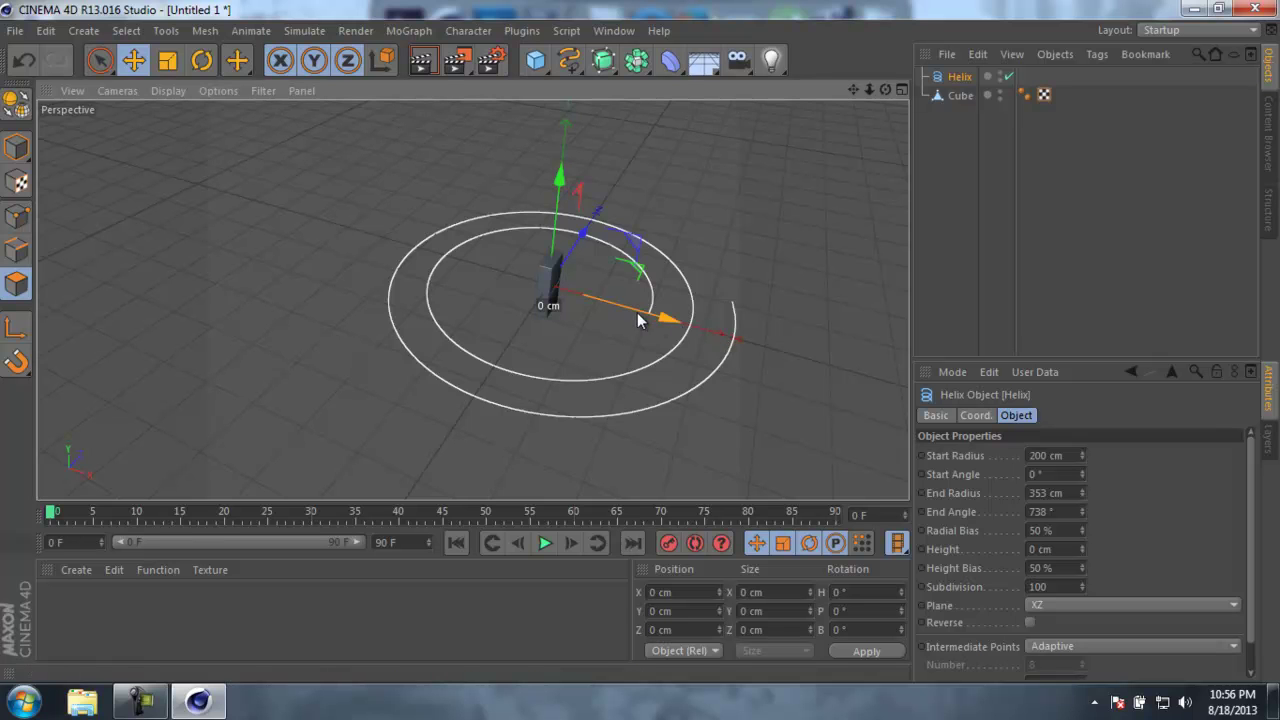
{"action": "left_click_drag", "start_coordinate": [774, 399], "coordinate": [546, 297], "text": "alt"}
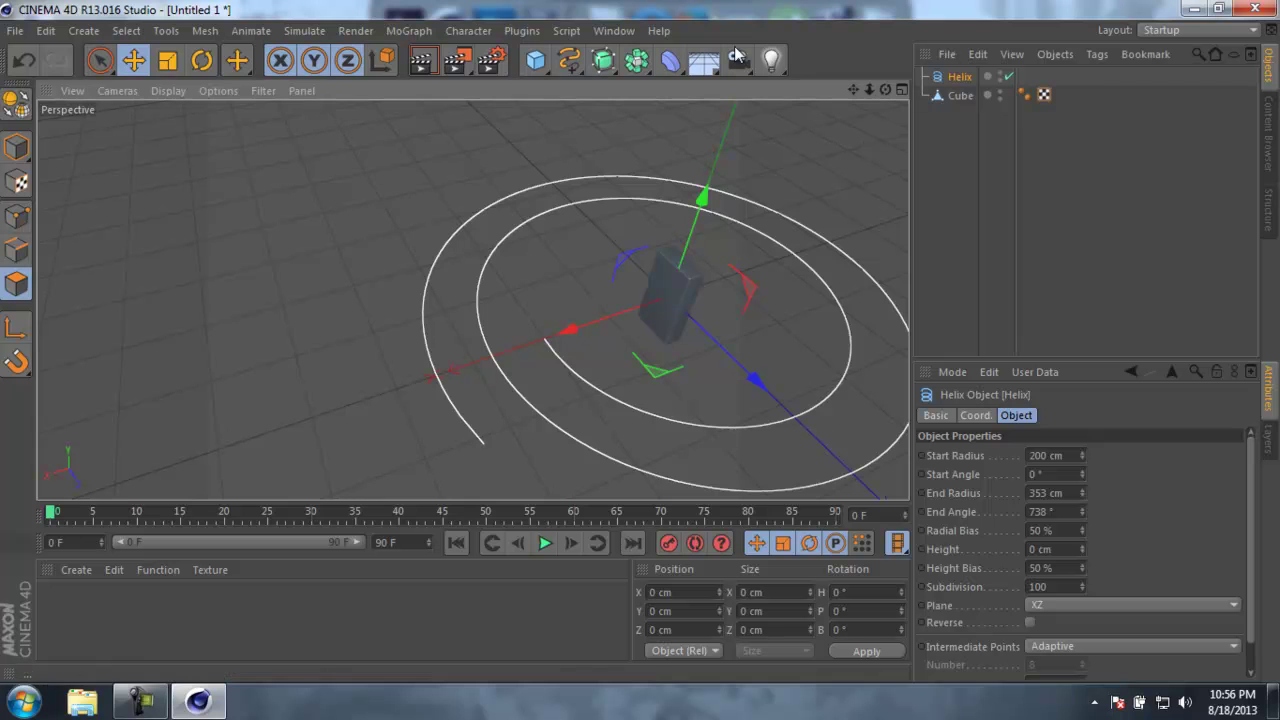
Add a MoGraph Cloner object to the scene.
{"action": "left_click", "coordinate": [409, 31]}
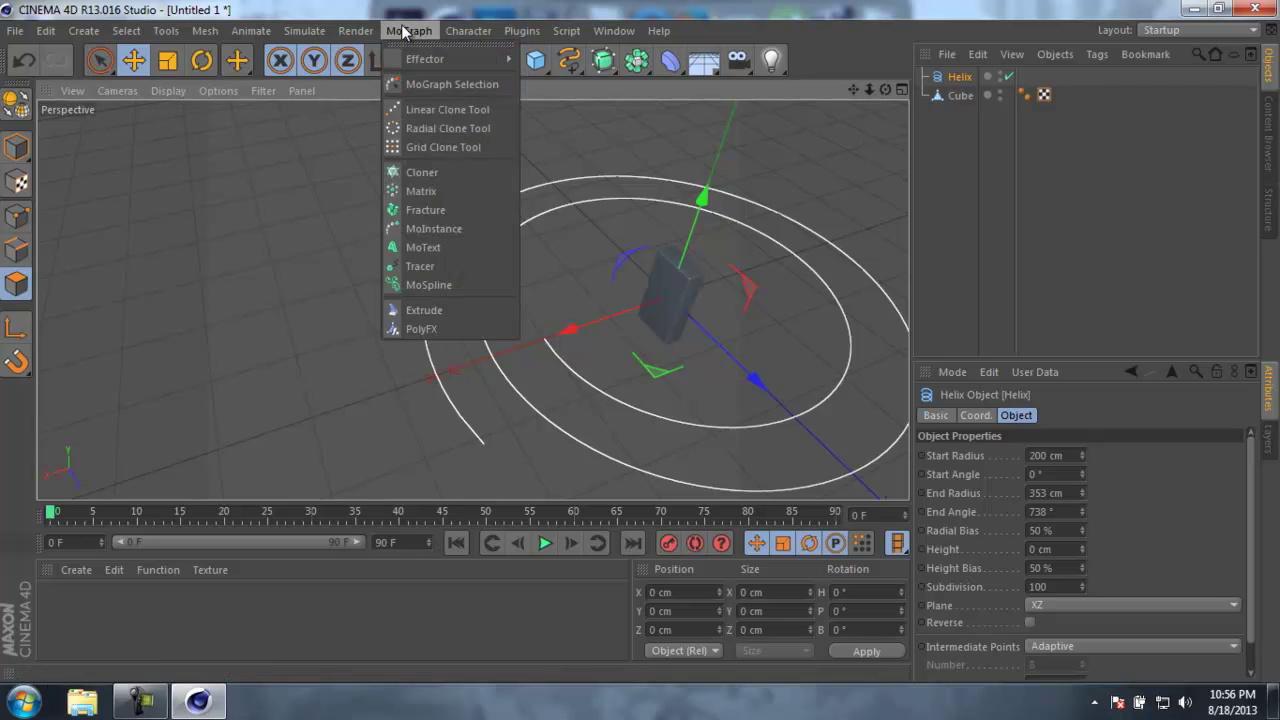
{"action": "left_click", "coordinate": [463, 171]}
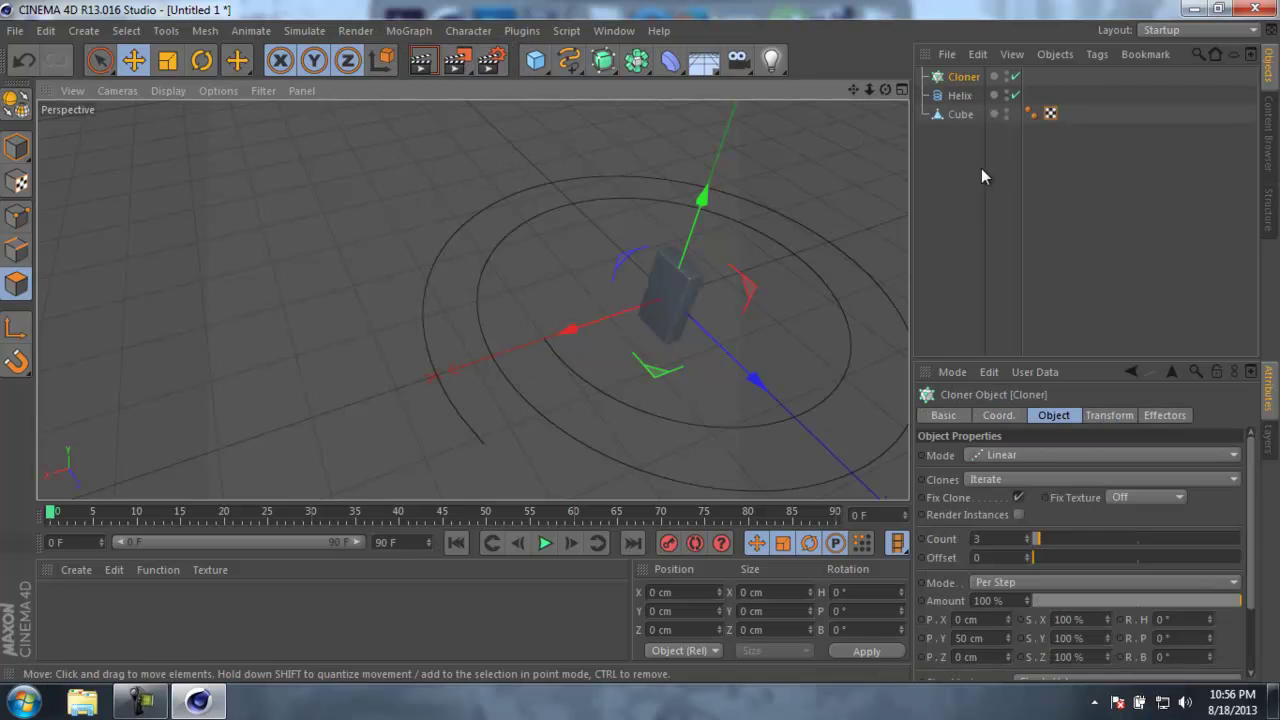
Make the Cube a child of the Cloner and select the Cloner.
{"action": "left_click", "coordinate": [959, 116]}
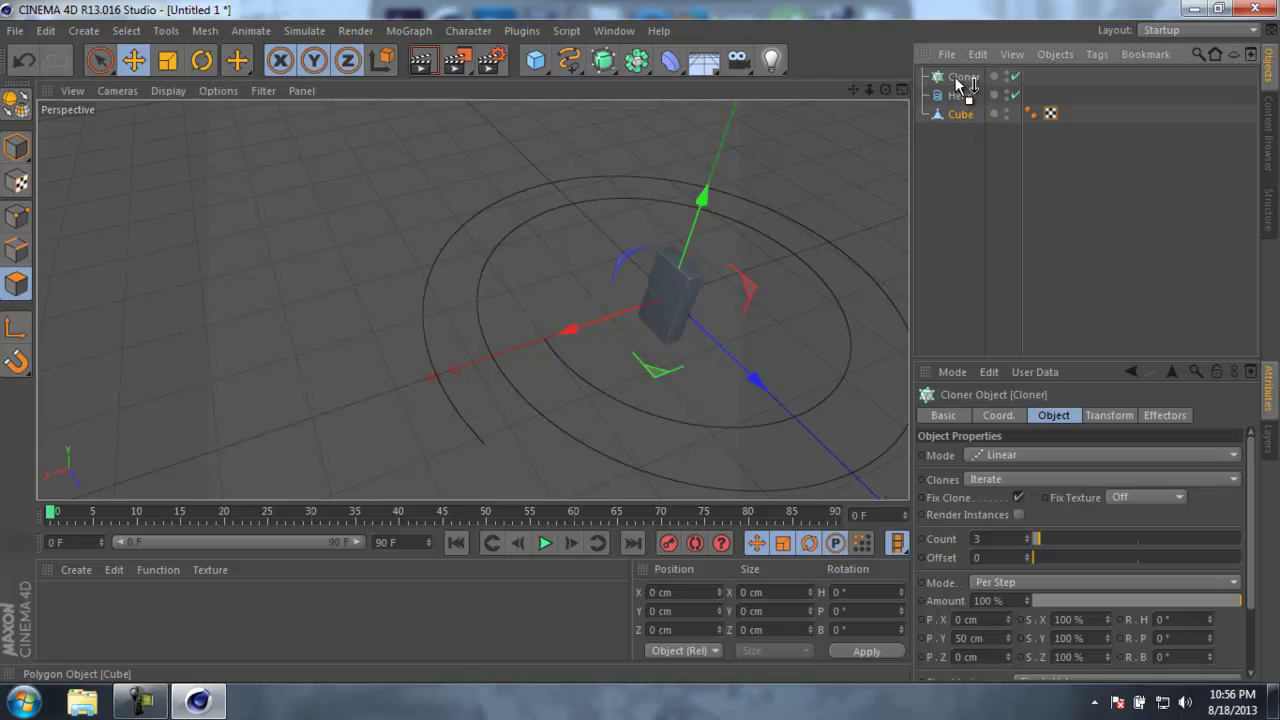
{"action": "left_click_drag", "start_coordinate": [958, 82], "coordinate": [962, 82]}
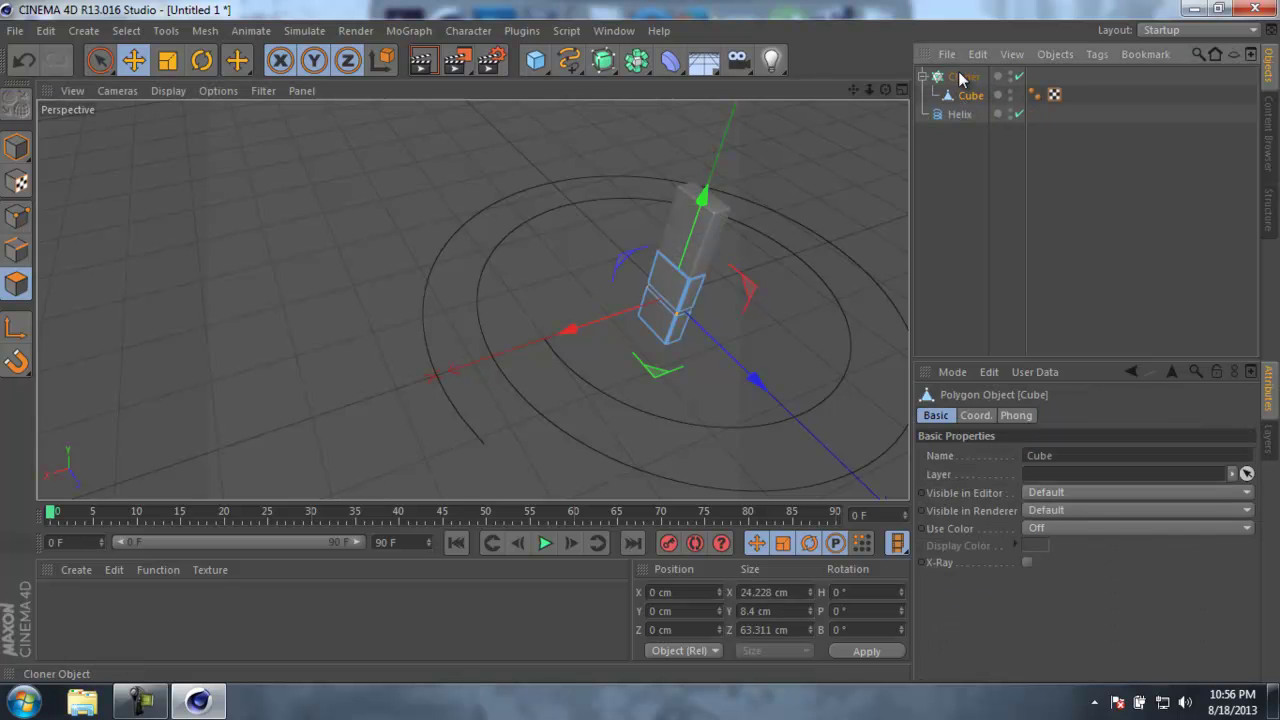
{"action": "left_click", "coordinate": [963, 80]}
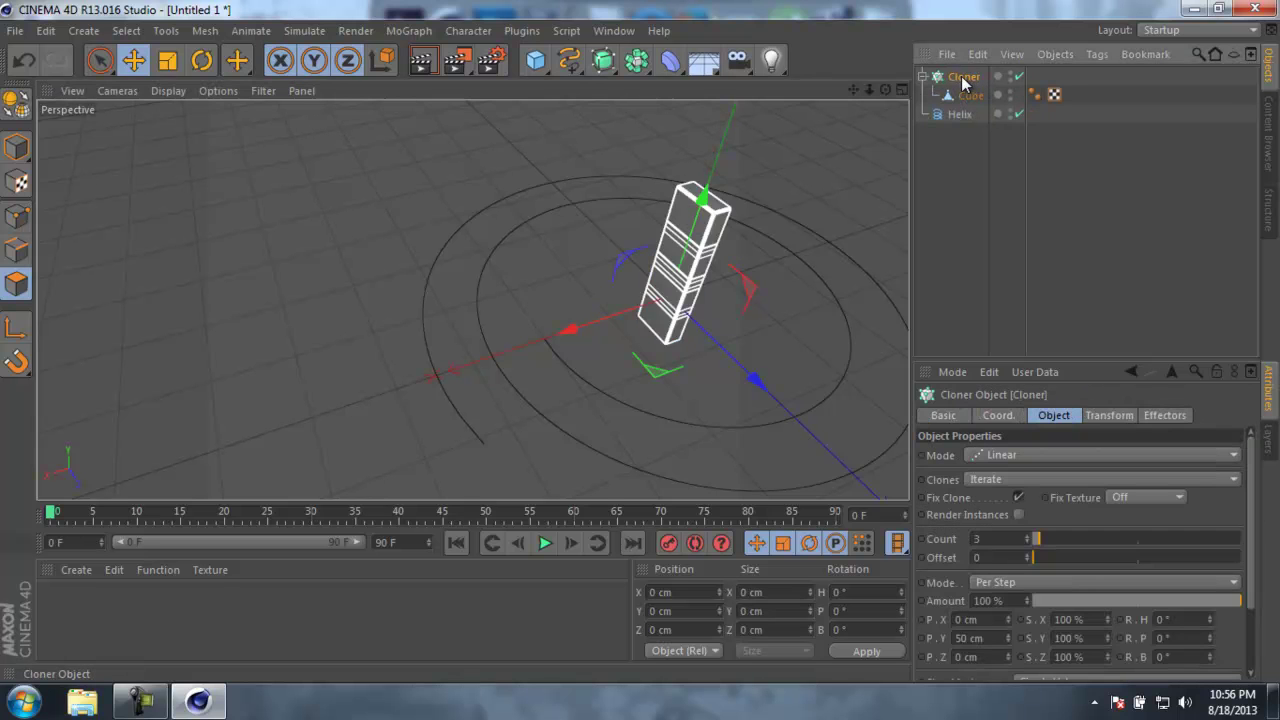
Set the Cloner's mode to Object and assign the Helix as its target object.
{"action": "left_click", "coordinate": [1046, 455]}
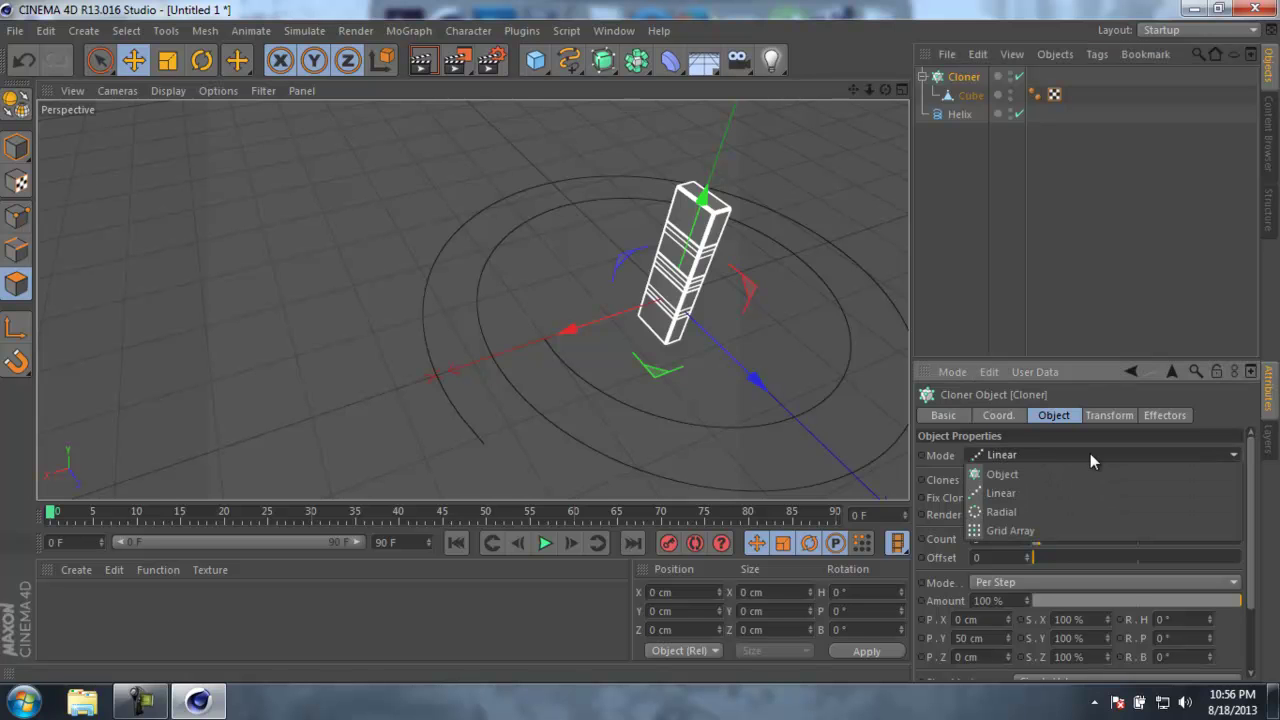
{"action": "left_click", "coordinate": [1044, 475]}
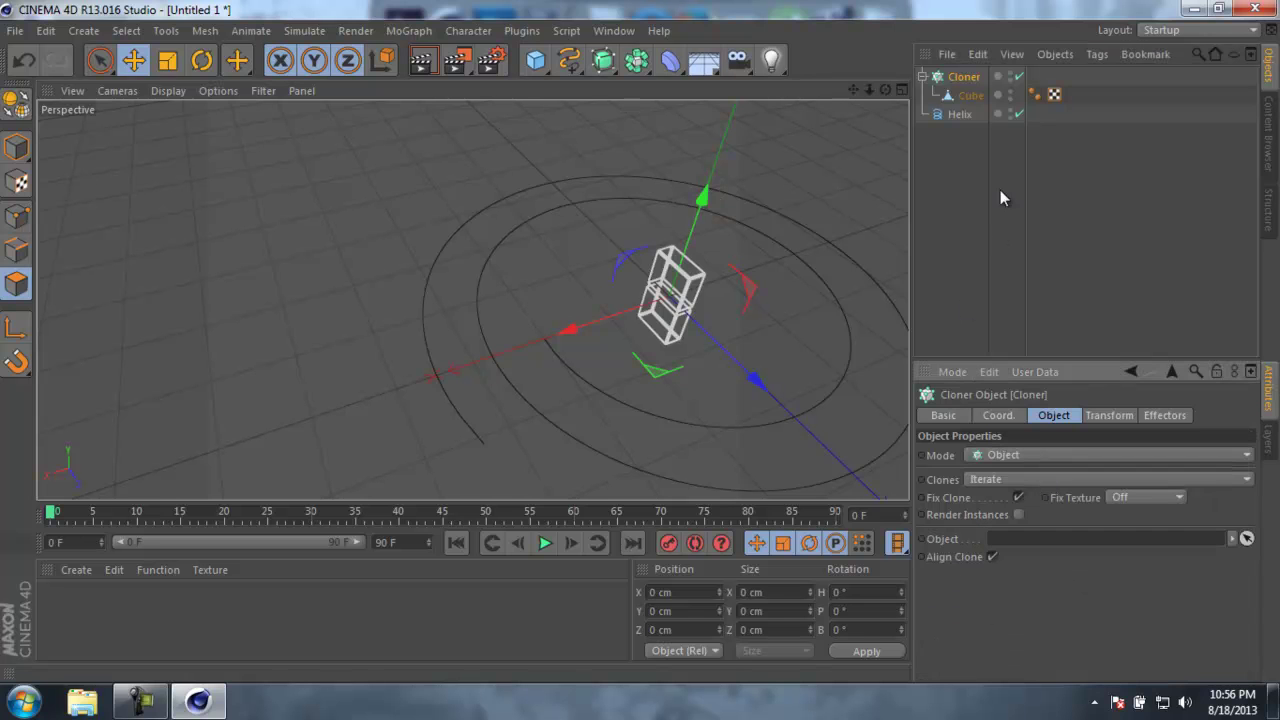
{"action": "left_click_drag", "start_coordinate": [954, 114], "coordinate": [992, 190]}
{"action": "left_click_drag", "start_coordinate": [1052, 510], "coordinate": [1056, 544]}
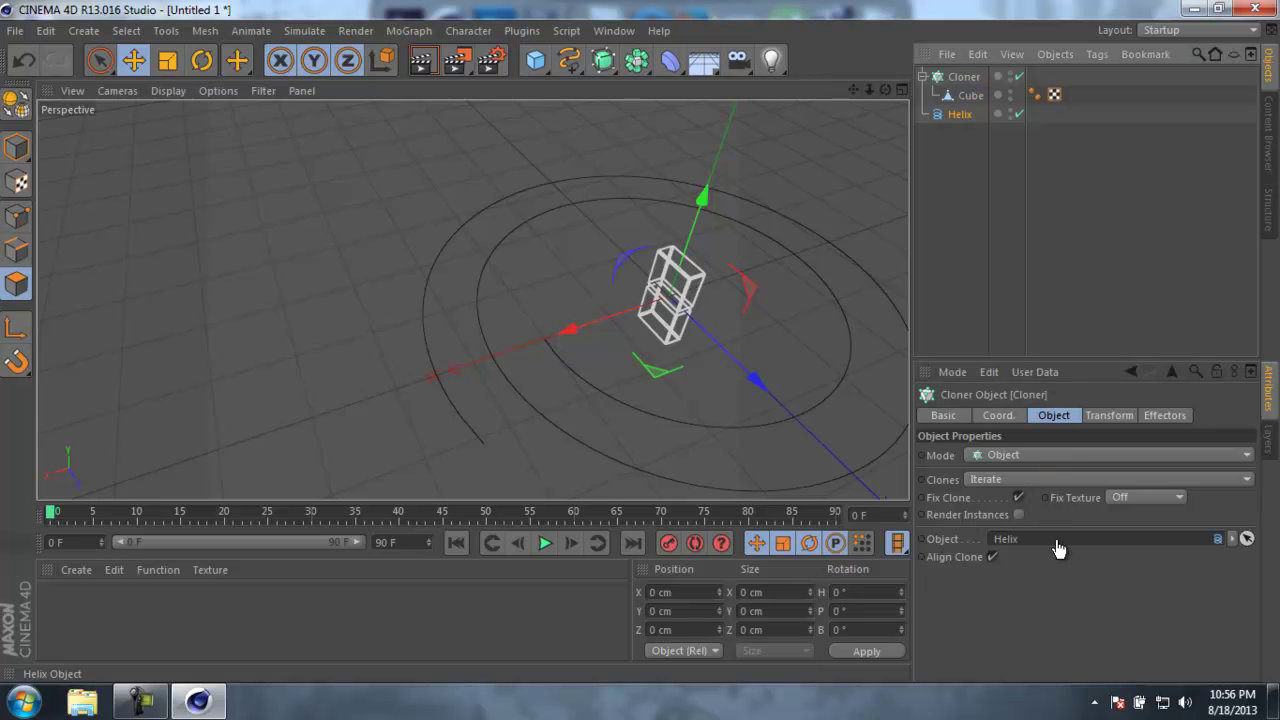
Set the clone distribution along the helix to Even with a count of 60.
{"action": "middle_click_drag", "start_coordinate": [752, 290], "coordinate": [662, 268], "text": "alt"}
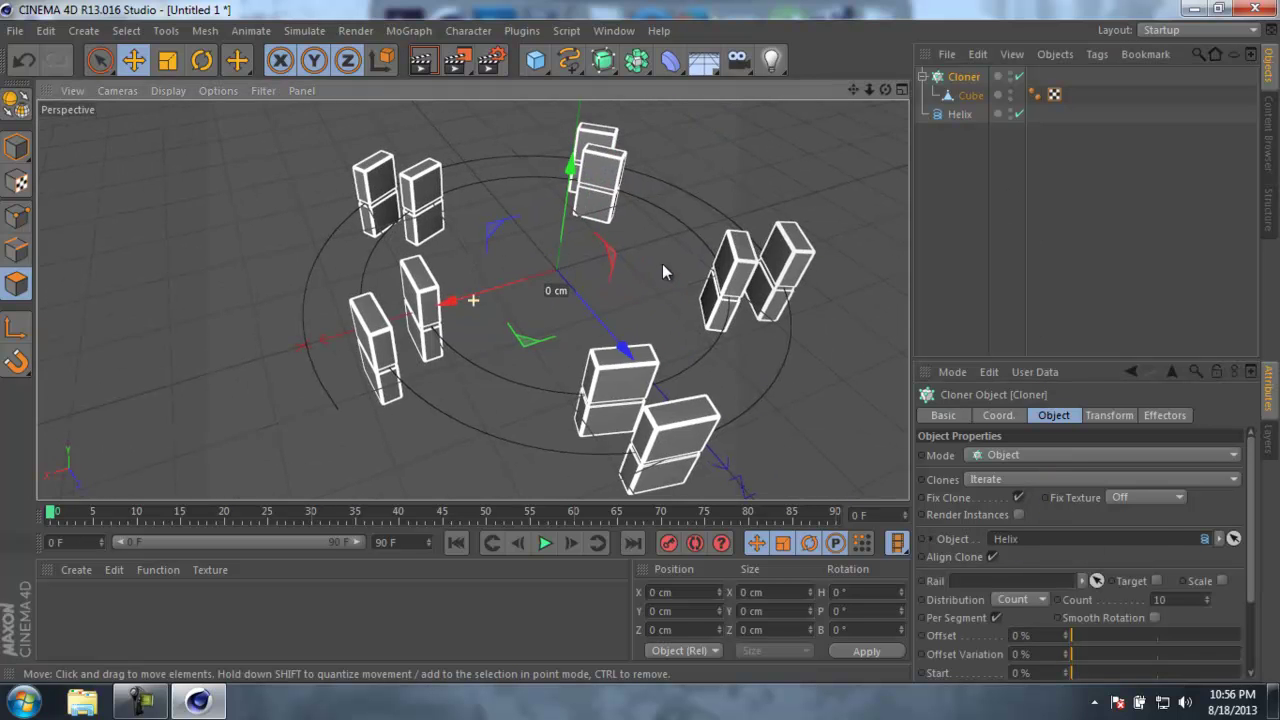
{"action": "left_click_drag", "start_coordinate": [704, 286], "coordinate": [701, 258], "text": "alt"}
{"action": "middle_click_drag", "start_coordinate": [728, 298], "coordinate": [671, 308], "text": "alt"}
{"action": "left_click_drag", "start_coordinate": [693, 302], "coordinate": [709, 273], "text": "alt"}
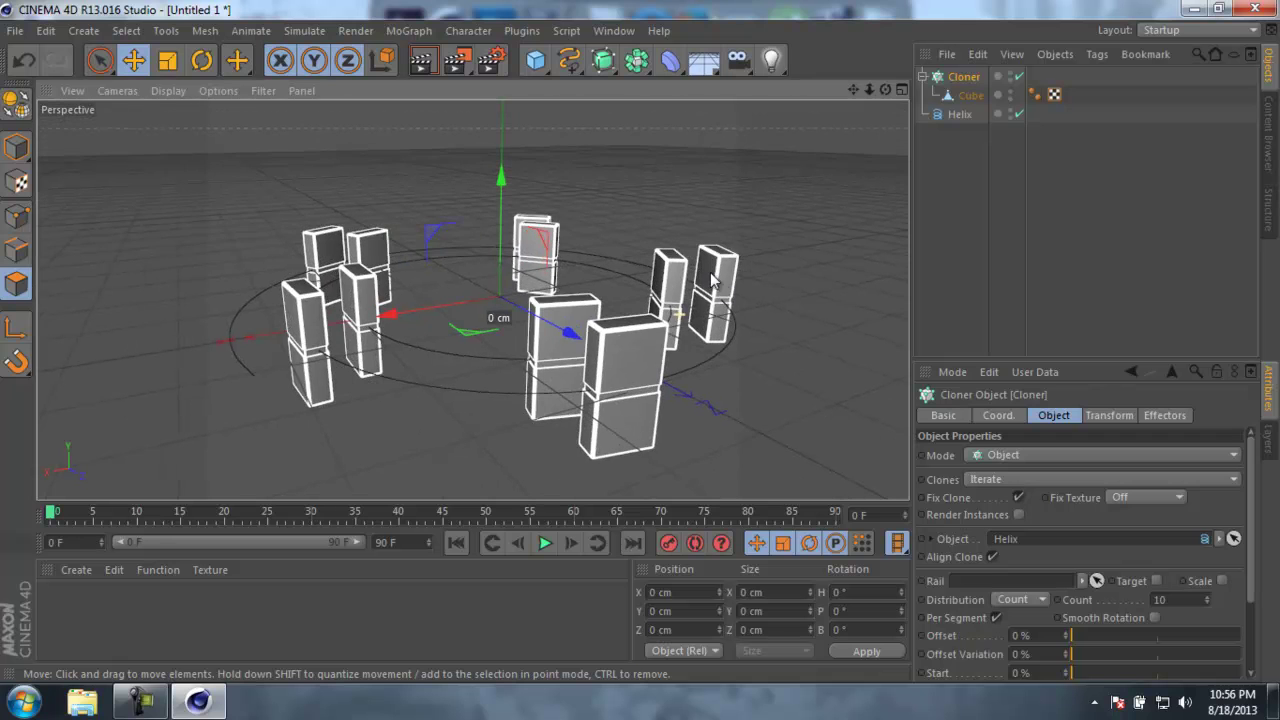
{"action": "left_click", "coordinate": [1012, 600]}
{"action": "left_click", "coordinate": [1012, 562]}
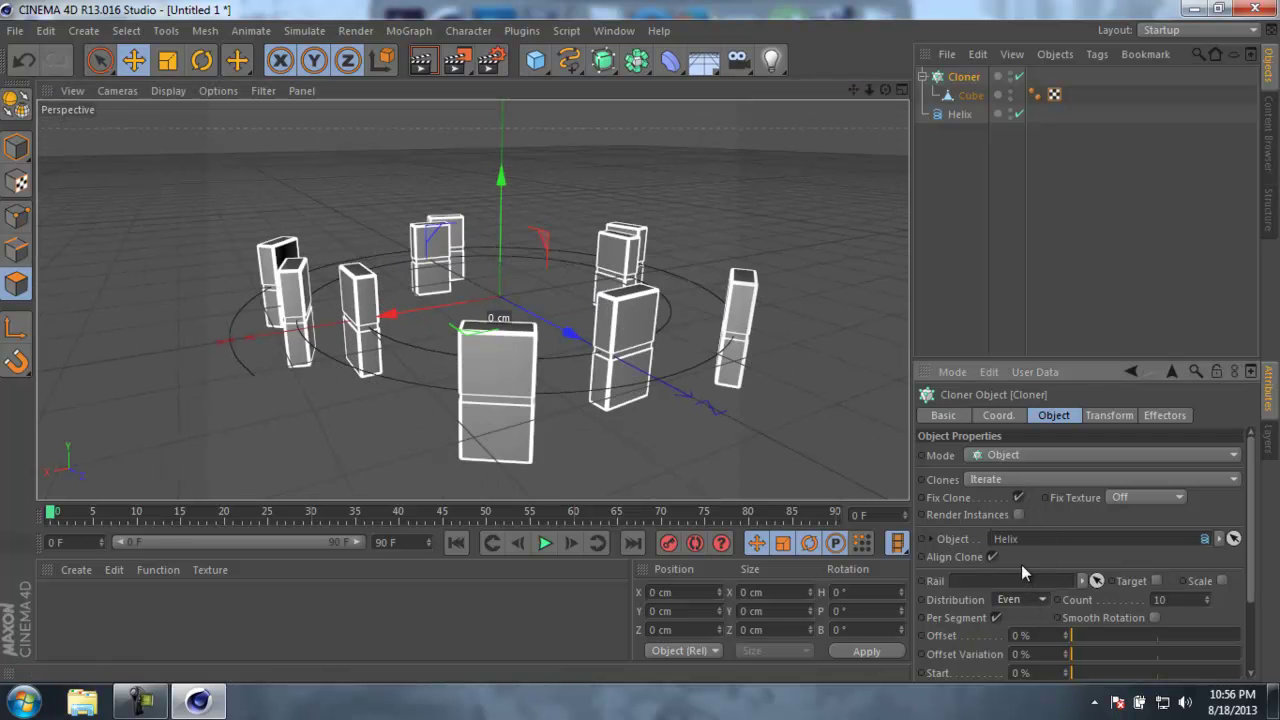
{"action": "mouse_move", "coordinate": [1206, 600]}
{"action": "left_mouse_down"}
{"action": "mouse_move", "coordinate": [1210, 579]}
{"action": "mouse_move", "coordinate": [1209, 612]}
{"action": "left_mouse_up"}
{"action": "double_click", "coordinate": [1202, 599]}
{"action": "type", "text": "60"}
{"action": "key", "text": "Return"}
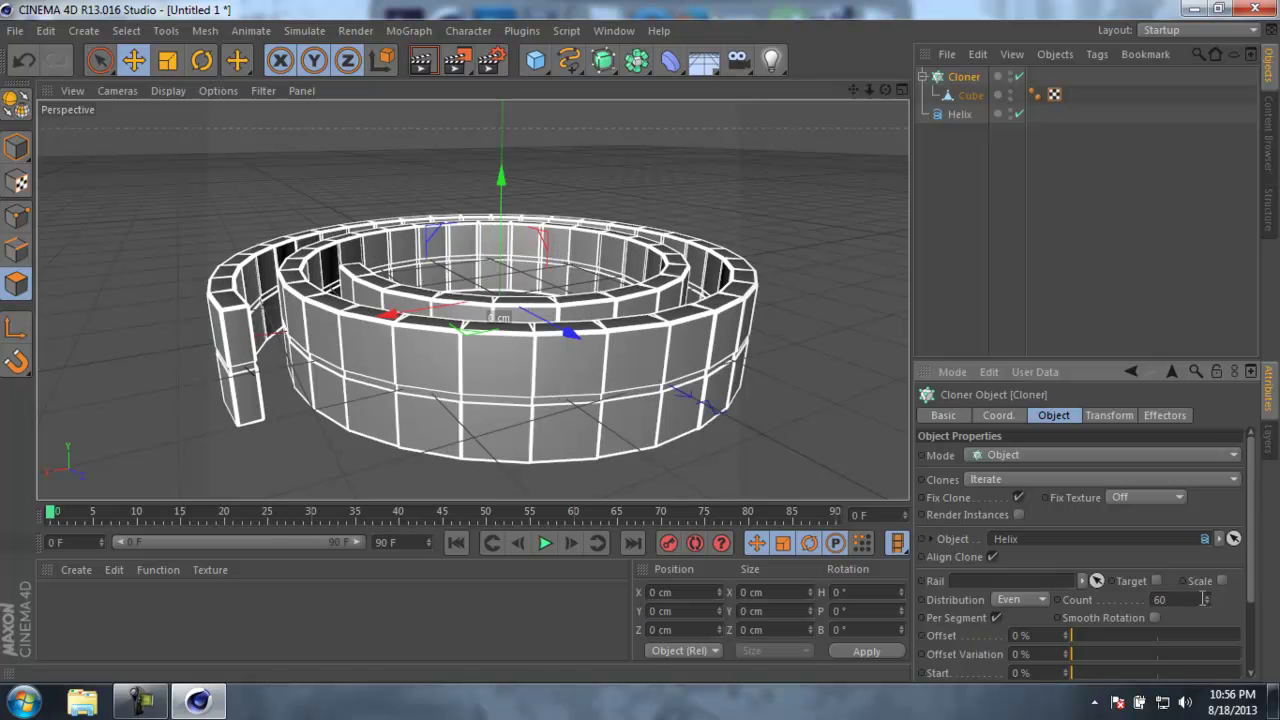
In Model mode with axis editing enabled, rotate the Cube inside the Cloner to a heading of about 78°.
{"action": "mouse_move", "coordinate": [560, 320]}
{"action": "left_mouse_down", "text": "alt"}
{"action": "mouse_move", "coordinate": [587, 390]}
{"action": "mouse_move", "coordinate": [786, 289]}
{"action": "left_mouse_up", "text": "alt"}
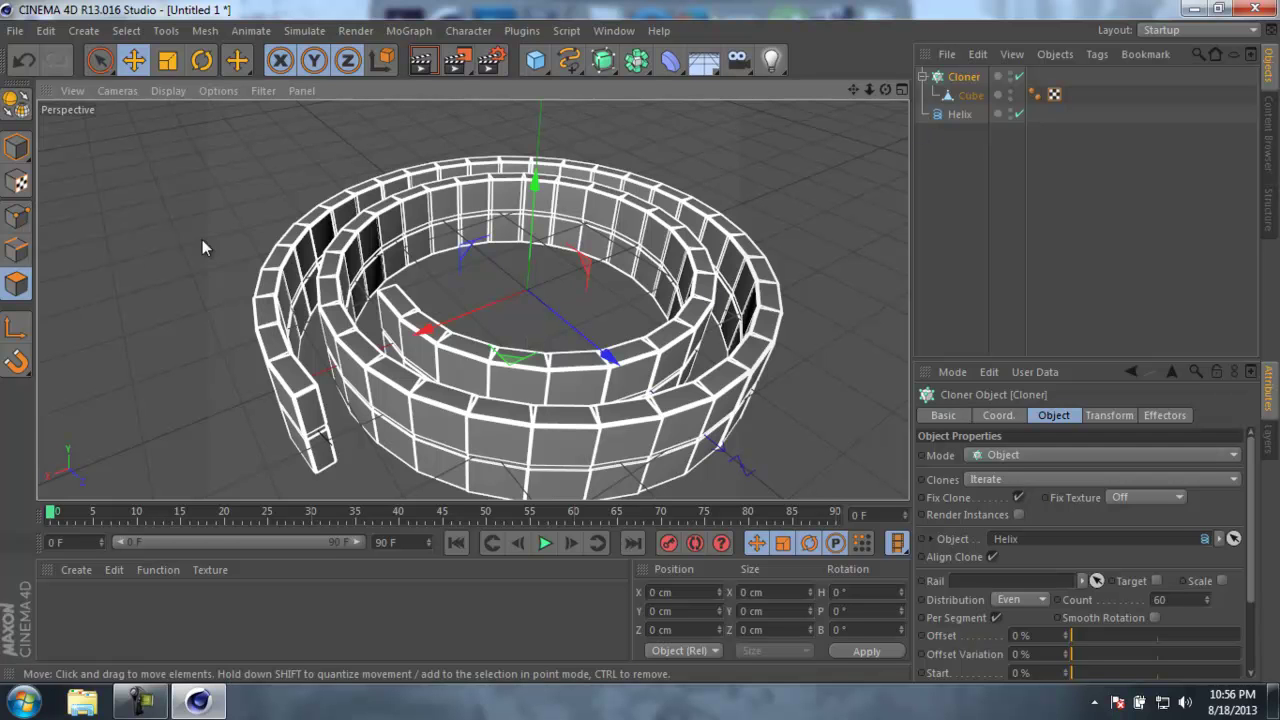
{"action": "left_click", "coordinate": [17, 147]}
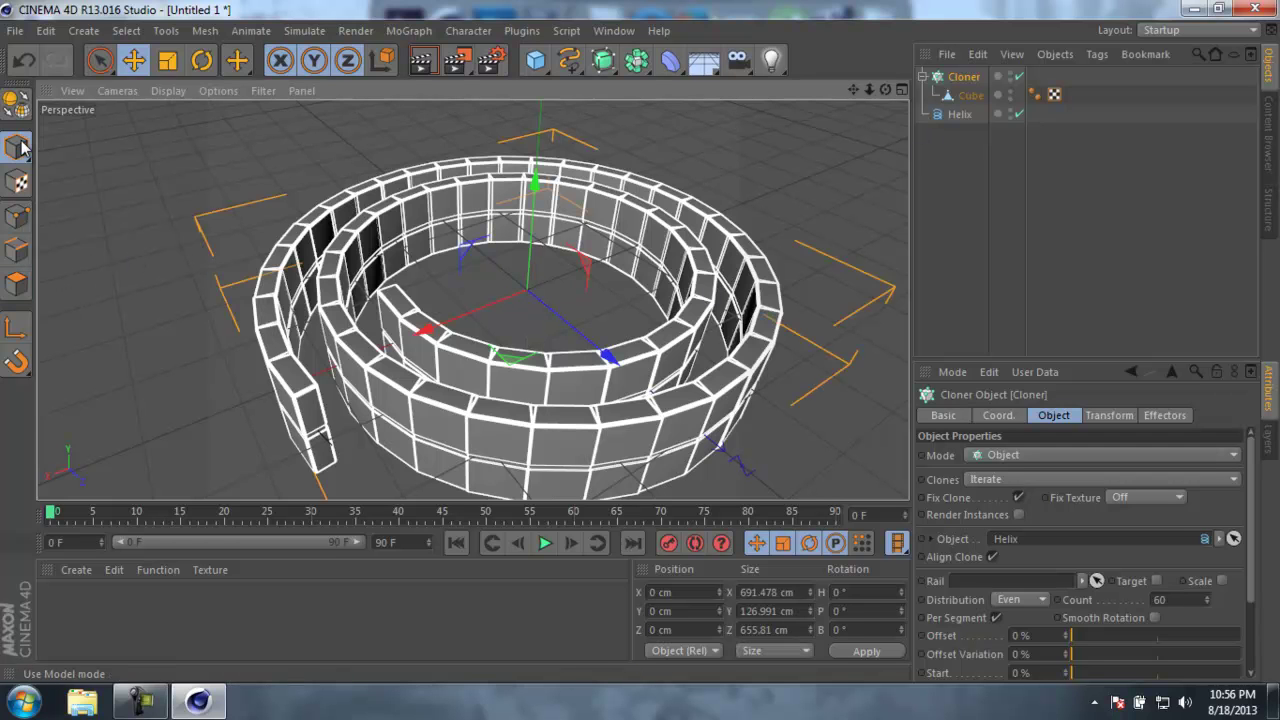
{"action": "left_click", "coordinate": [970, 95]}
{"action": "left_click", "coordinate": [16, 327]}
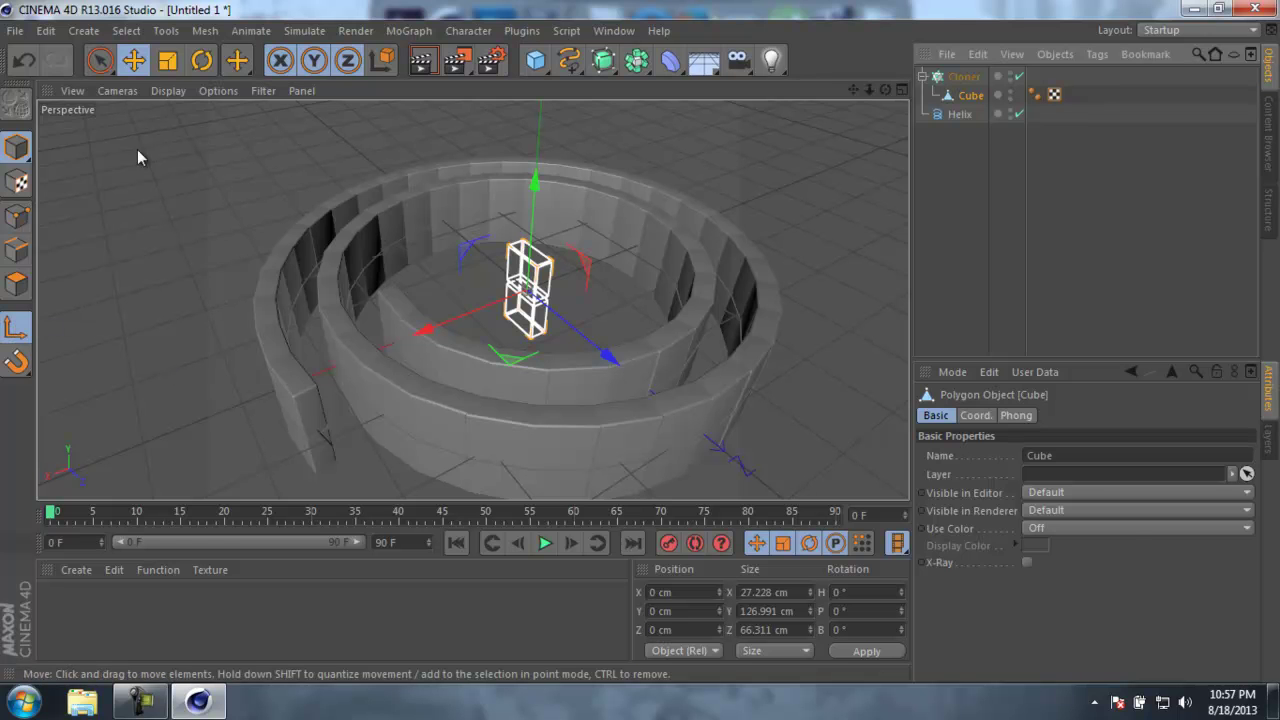
{"action": "left_click", "coordinate": [201, 60]}
{"action": "mouse_move", "coordinate": [527, 340]}
{"action": "left_mouse_down"}
{"action": "mouse_move", "coordinate": [648, 311]}
{"action": "mouse_move", "coordinate": [520, 332]}
{"action": "mouse_move", "coordinate": [701, 399]}
{"action": "mouse_move", "coordinate": [614, 441]}
{"action": "mouse_move", "coordinate": [498, 374]}
{"action": "mouse_move", "coordinate": [491, 350]}
{"action": "left_mouse_up"}
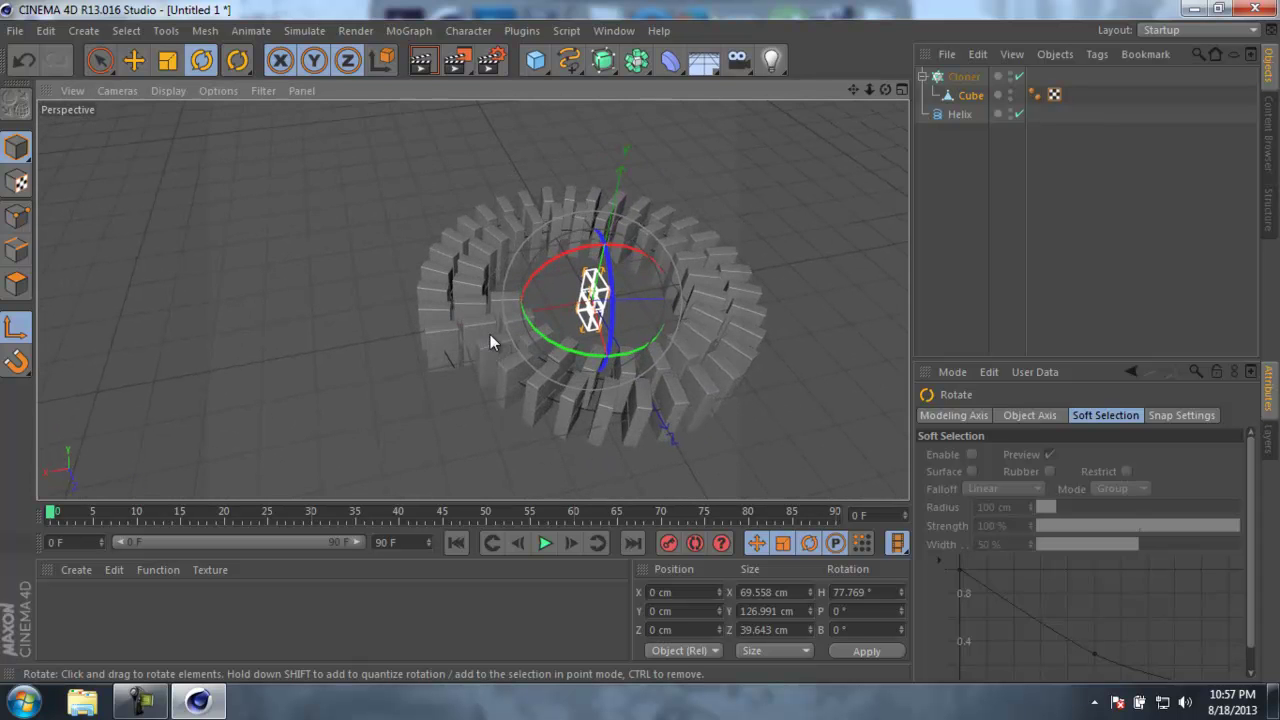
Scale the Cube down to about 48.5 cm in X and 99 cm in Y to space out the dominoes.
{"action": "key", "text": "t"}
{"action": "left_click_drag", "start_coordinate": [621, 403], "coordinate": [614, 381]}
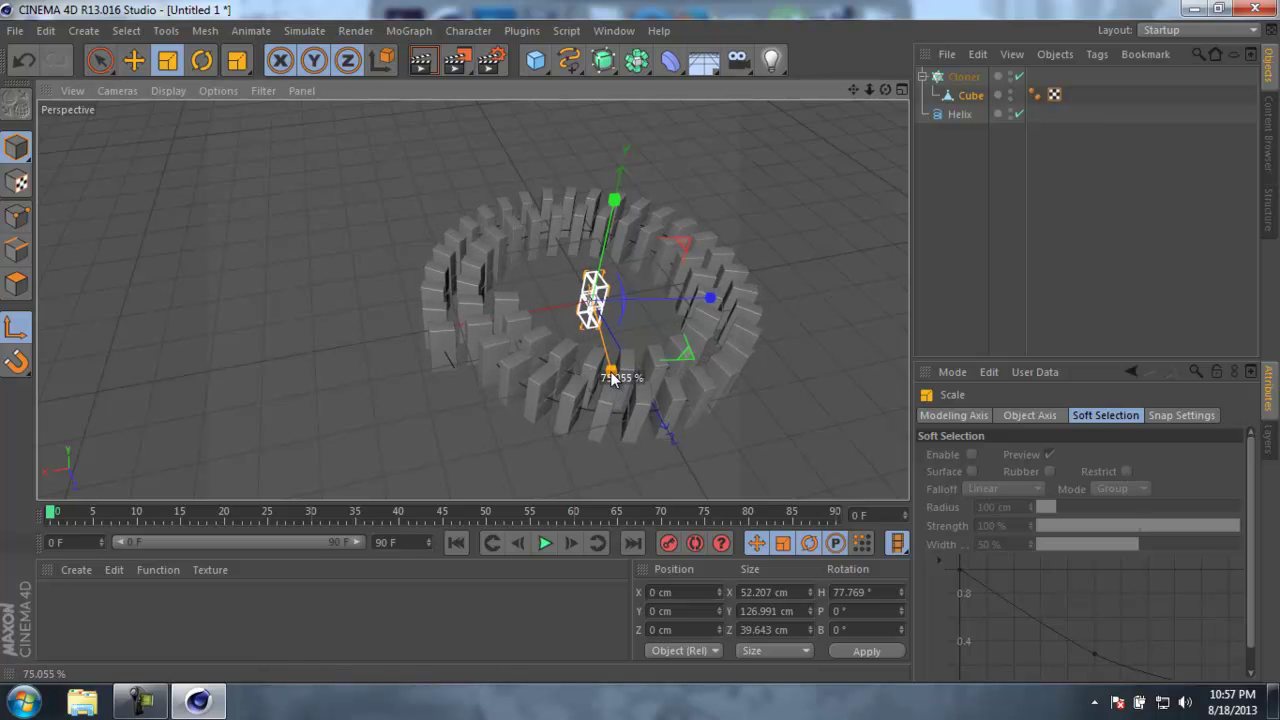
{"action": "left_click_drag", "start_coordinate": [487, 349], "coordinate": [499, 275], "text": "alt"}
{"action": "scroll", "coordinate": [519, 277], "scroll_direction": "up", "scroll_amount": 3}
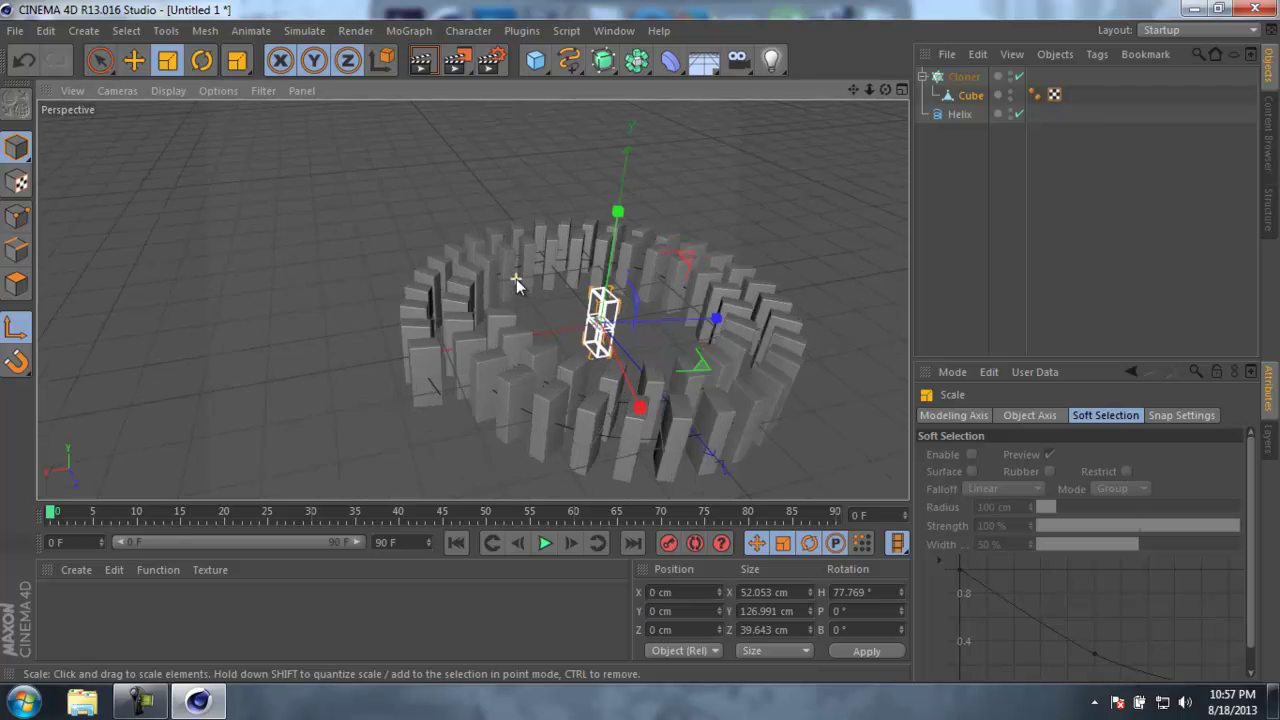
{"action": "left_click_drag", "start_coordinate": [658, 234], "coordinate": [651, 266]}
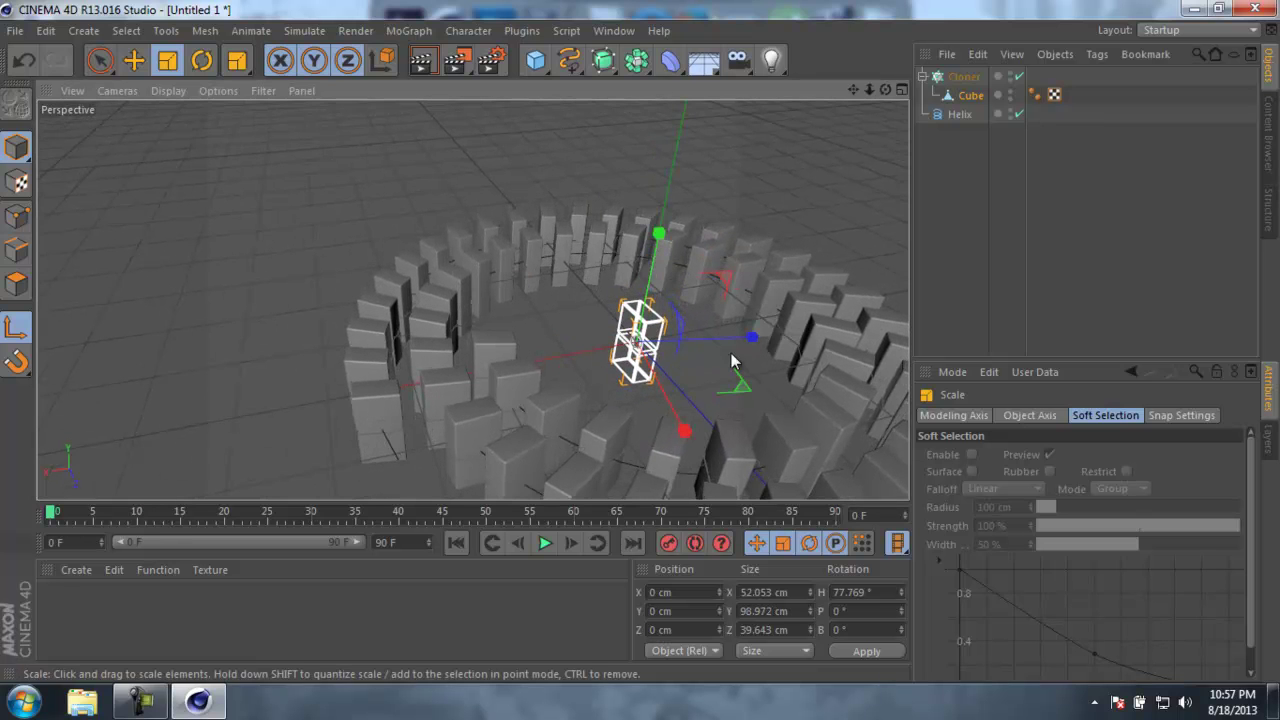
{"action": "left_click_drag", "start_coordinate": [684, 430], "coordinate": [673, 416]}
Turn off axis editing and deselect all objects.
{"action": "left_click_drag", "start_coordinate": [391, 333], "coordinate": [406, 310], "text": "alt"}
{"action": "left_click", "coordinate": [20, 333]}
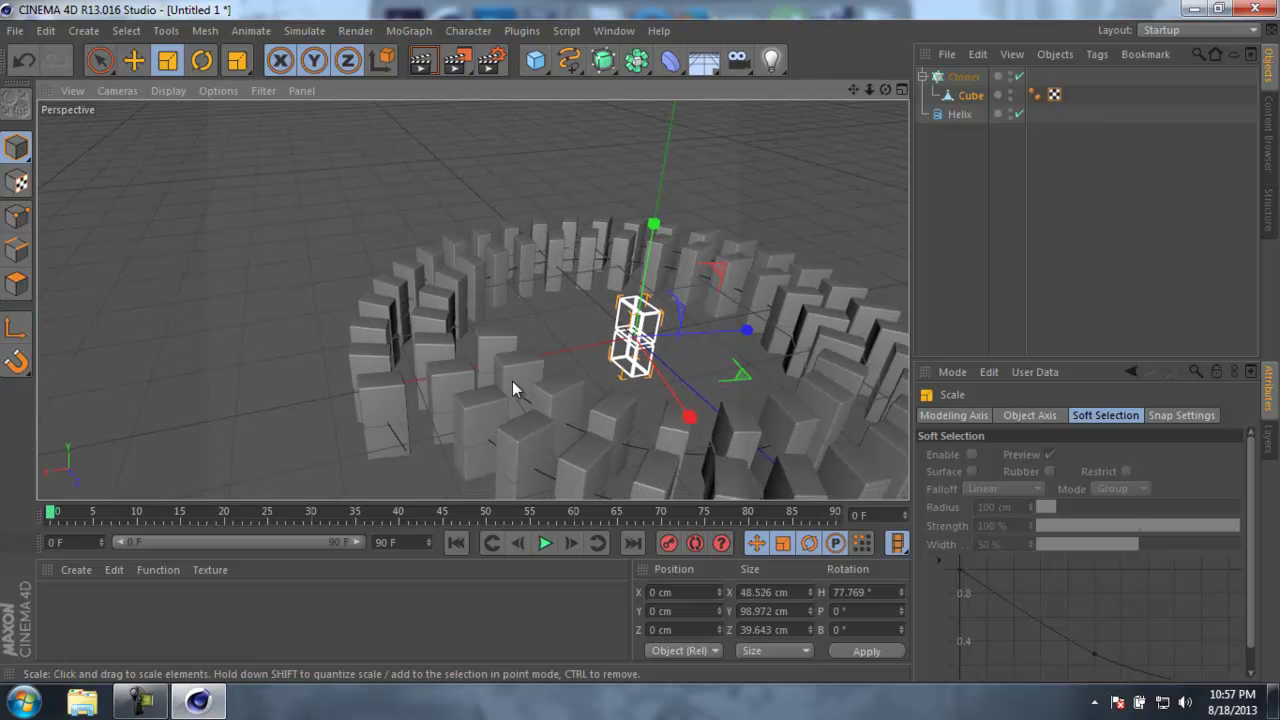
{"action": "left_click_drag", "start_coordinate": [519, 390], "coordinate": [570, 360], "text": "alt"}
{"action": "left_click", "coordinate": [966, 186]}
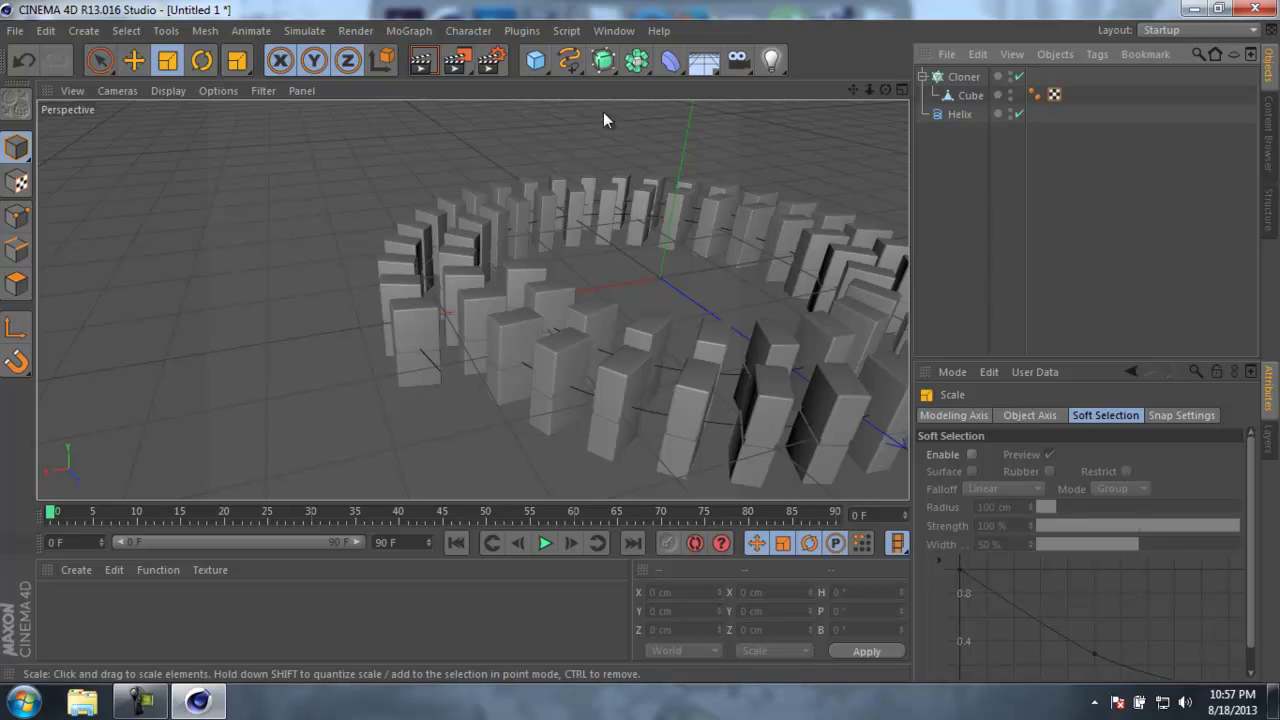
{"action": "left_click", "coordinate": [704, 64]}
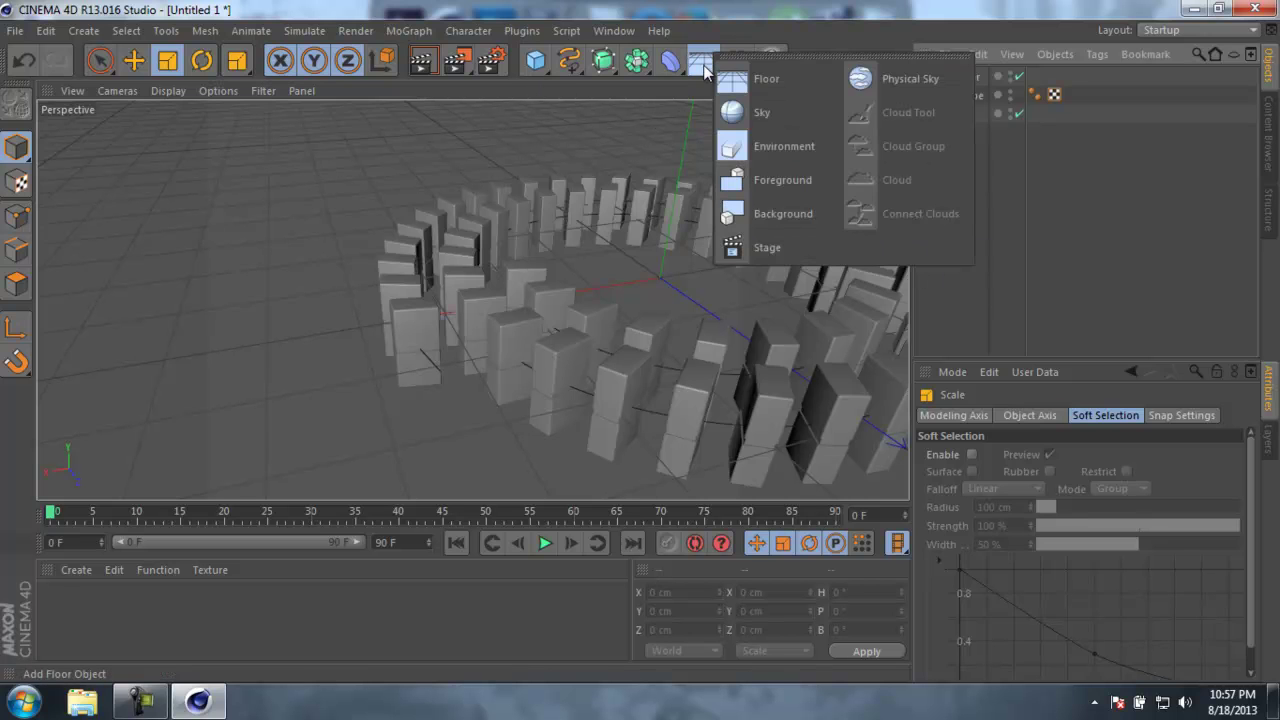
{"action": "left_click", "coordinate": [732, 84]}
{"action": "middle_click", "coordinate": [516, 388]}
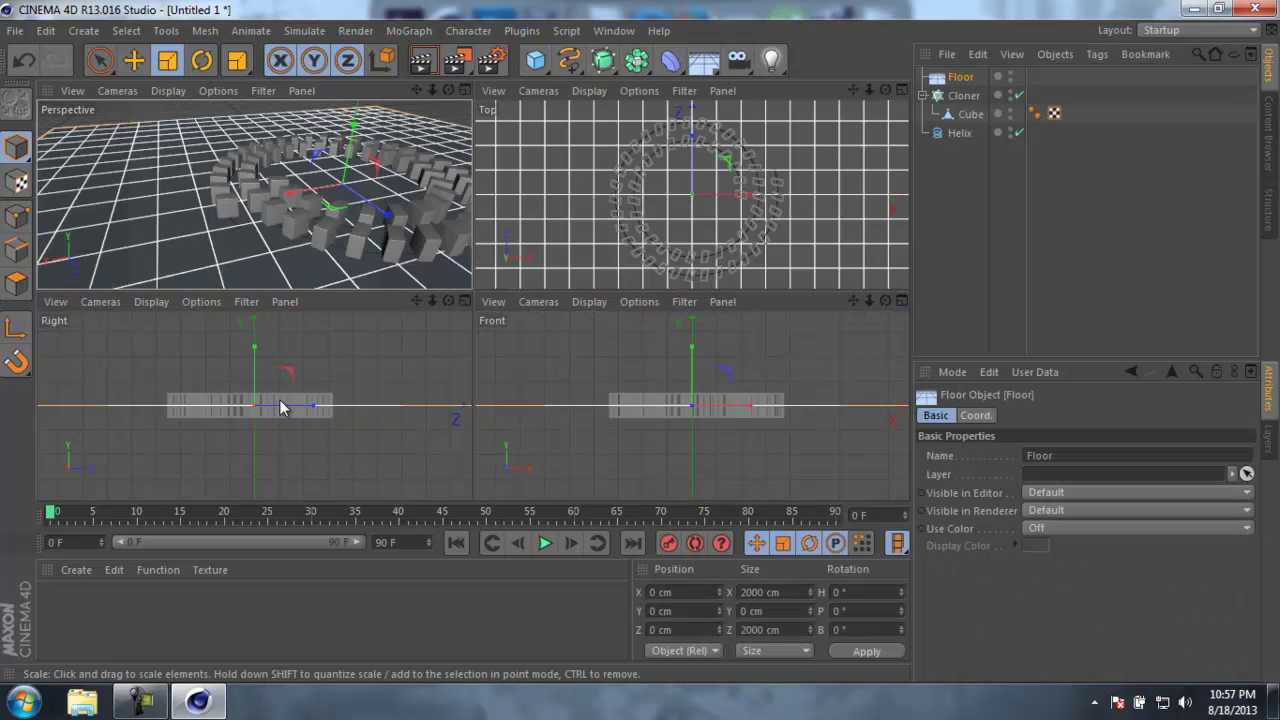
{"action": "middle_click", "coordinate": [280, 407]}
{"action": "key", "text": "e"}
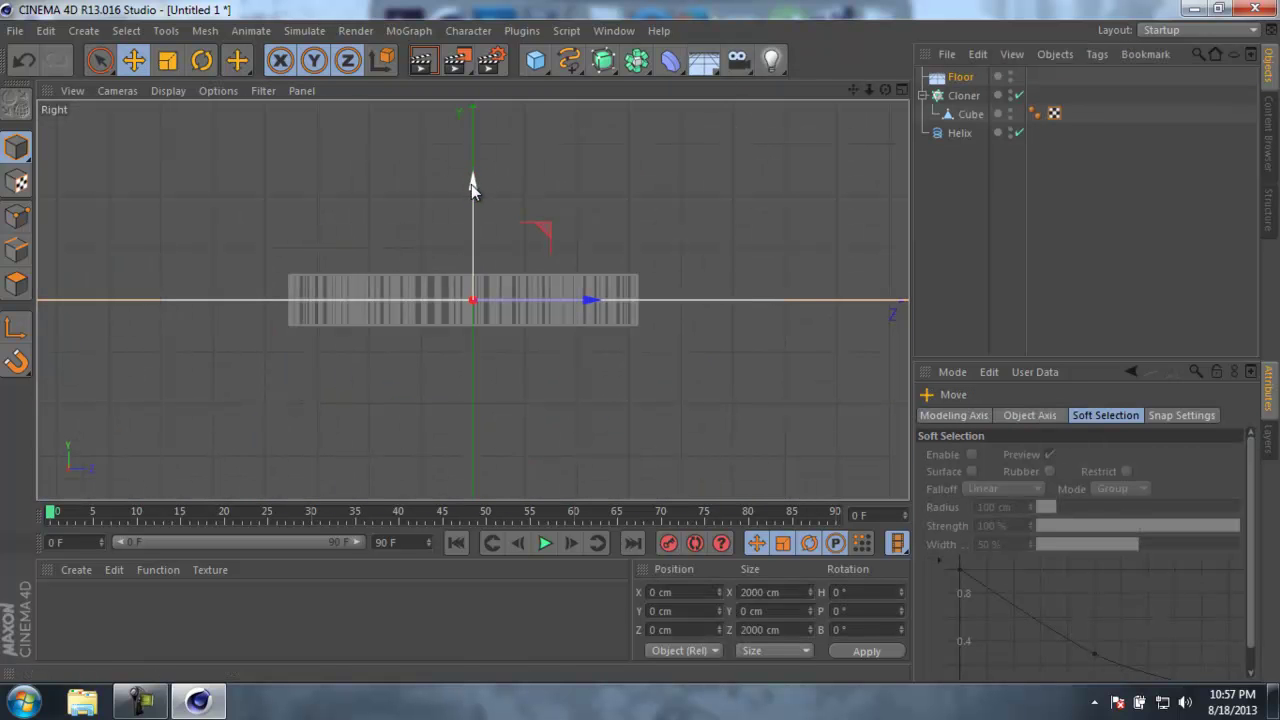
{"action": "left_click", "coordinate": [940, 78]}
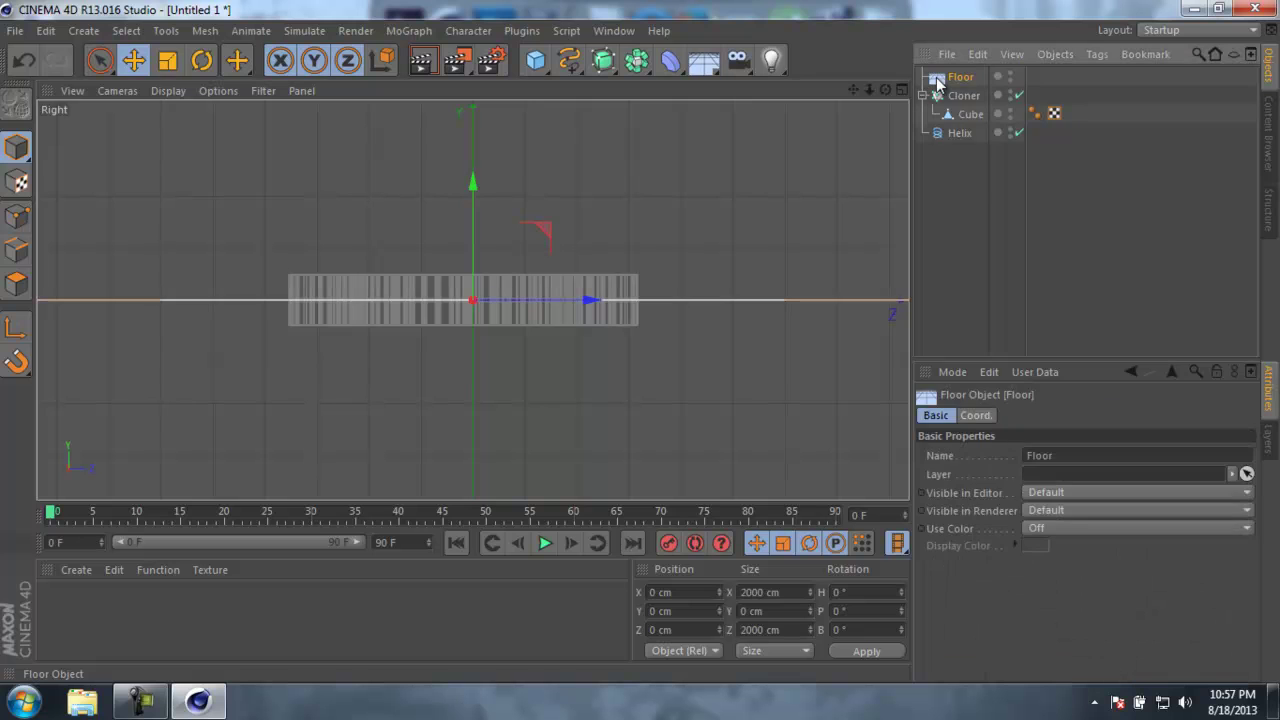
{"action": "key", "text": "Delete"}
Add a Plane and lower it in the Right view to the dominoes' base, at about -49.9 cm in Y.
{"action": "left_click_drag", "start_coordinate": [535, 75], "coordinate": [695, 108]}
{"action": "left_click_drag", "start_coordinate": [471, 184], "coordinate": [474, 209]}
{"action": "scroll", "coordinate": [422, 322], "scroll_direction": "up", "scroll_amount": 2}
{"action": "scroll", "coordinate": [422, 322], "scroll_direction": "up", "scroll_amount": 5}
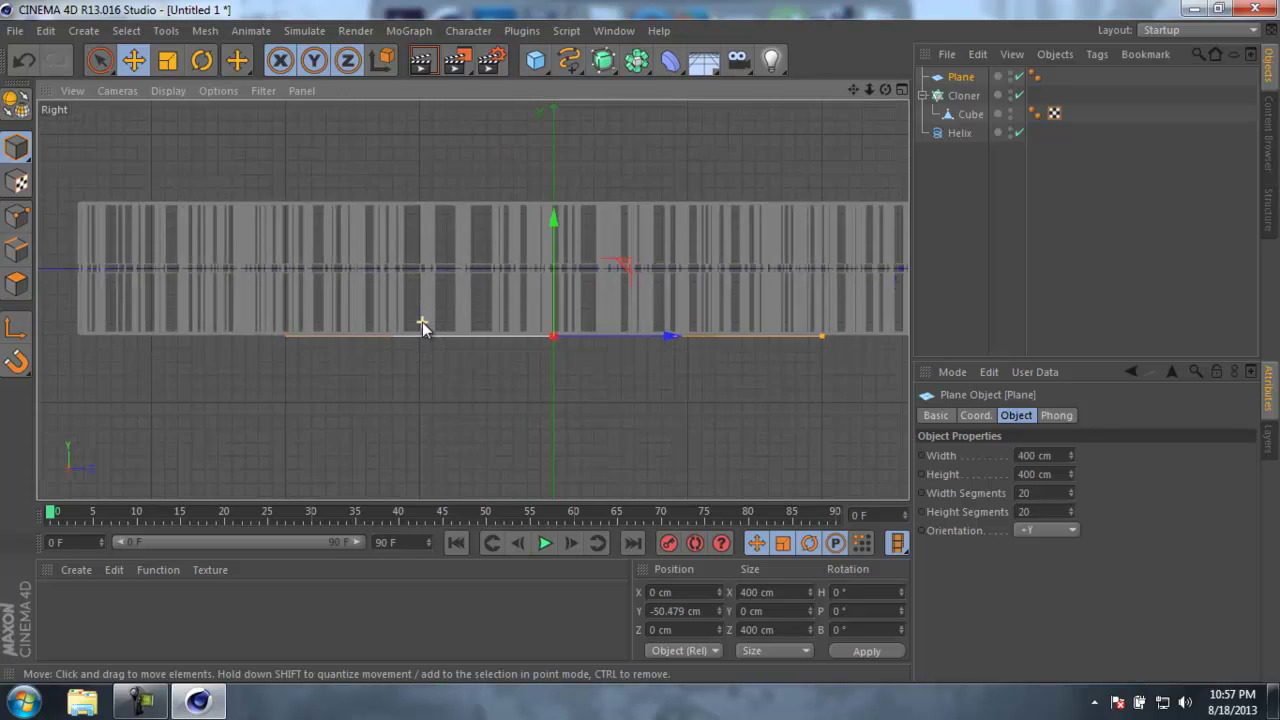
{"action": "scroll", "coordinate": [662, 360], "scroll_direction": "up", "scroll_amount": 2}
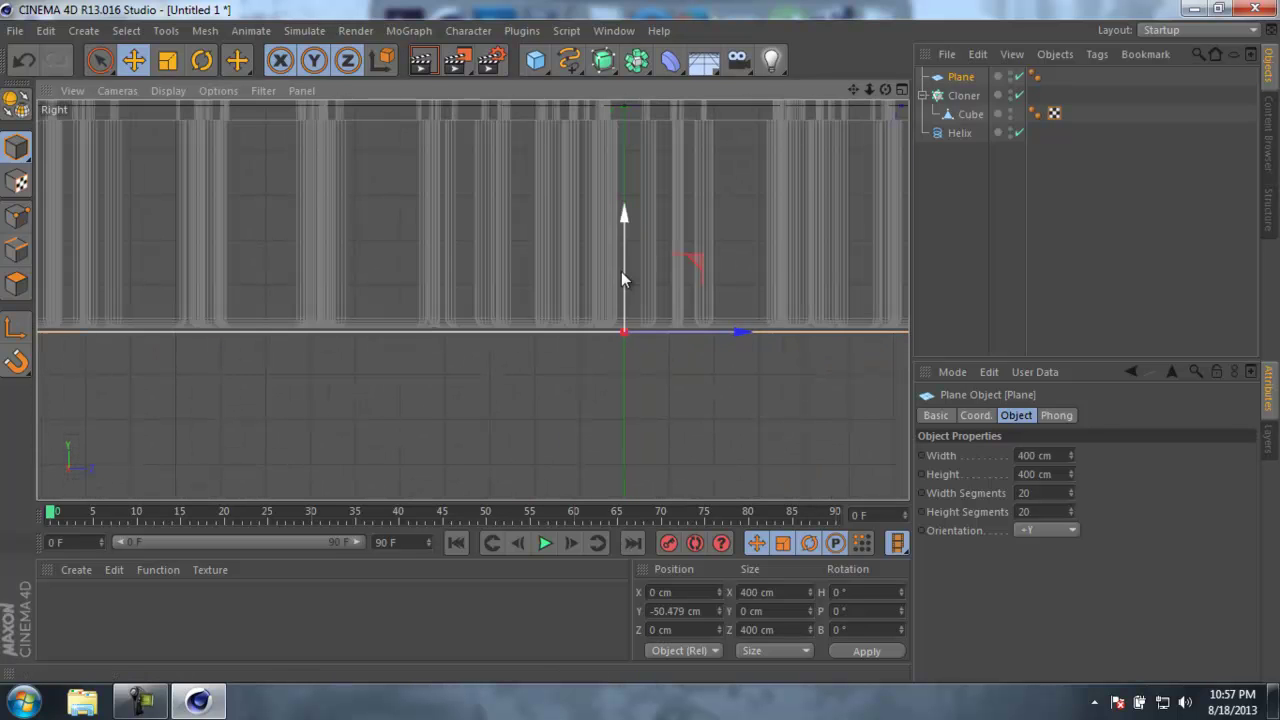
{"action": "left_click_drag", "start_coordinate": [619, 263], "coordinate": [624, 256]}
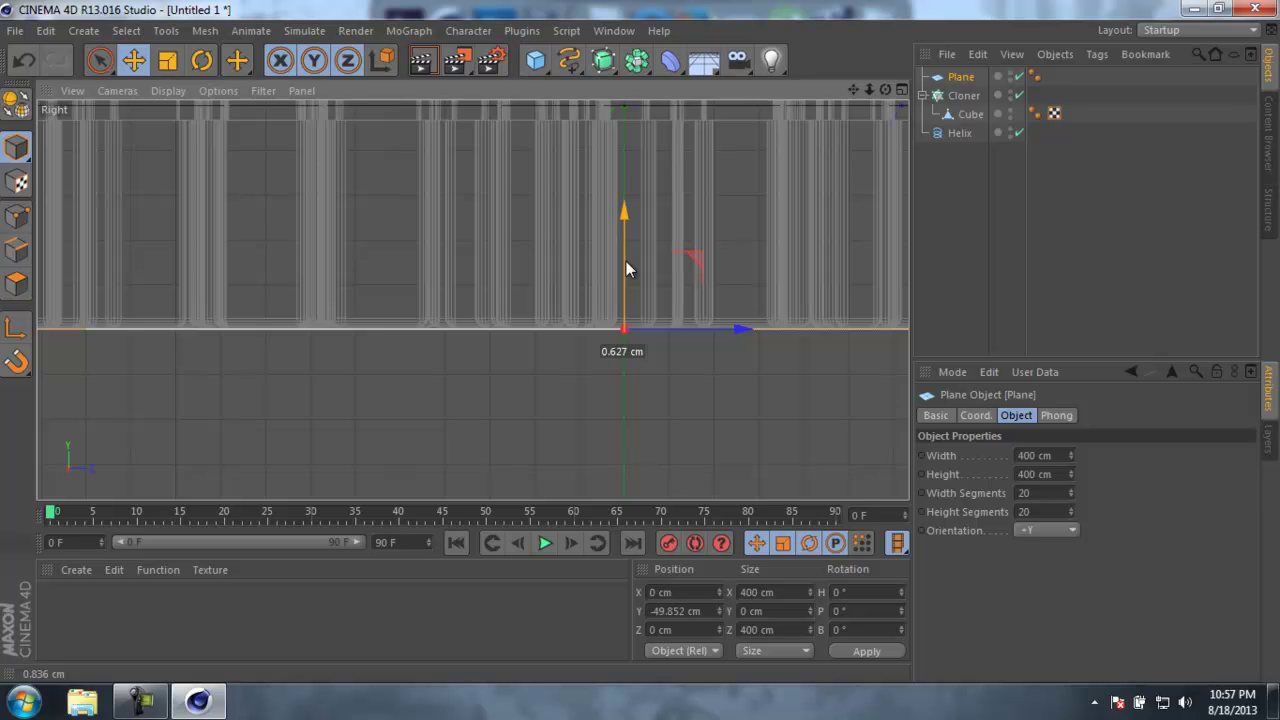
Back in the Perspective view, set the Plane's width and height to 1000 cm.
{"action": "middle_click", "coordinate": [522, 287]}
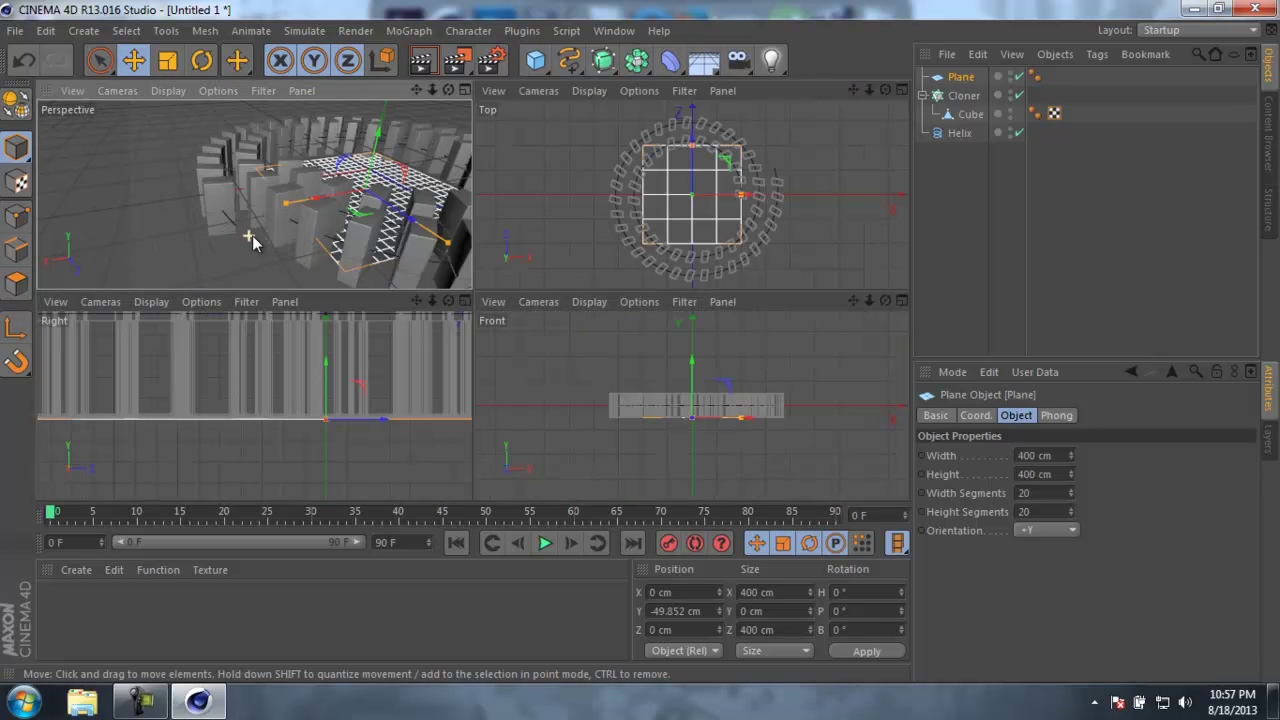
{"action": "middle_click", "coordinate": [253, 238]}
{"action": "left_click_drag", "start_coordinate": [393, 239], "coordinate": [614, 213], "text": "alt"}
{"action": "middle_click_drag", "start_coordinate": [614, 213], "coordinate": [460, 273], "text": "alt"}
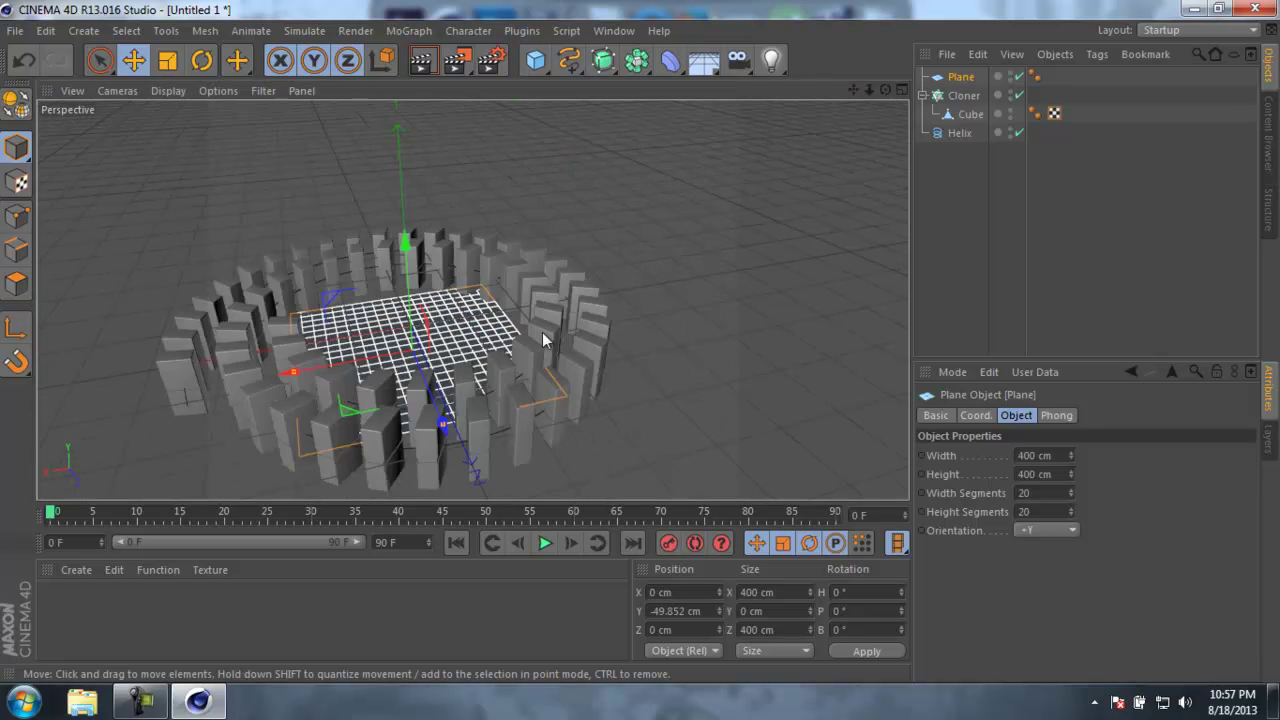
{"action": "left_click", "coordinate": [1035, 455]}
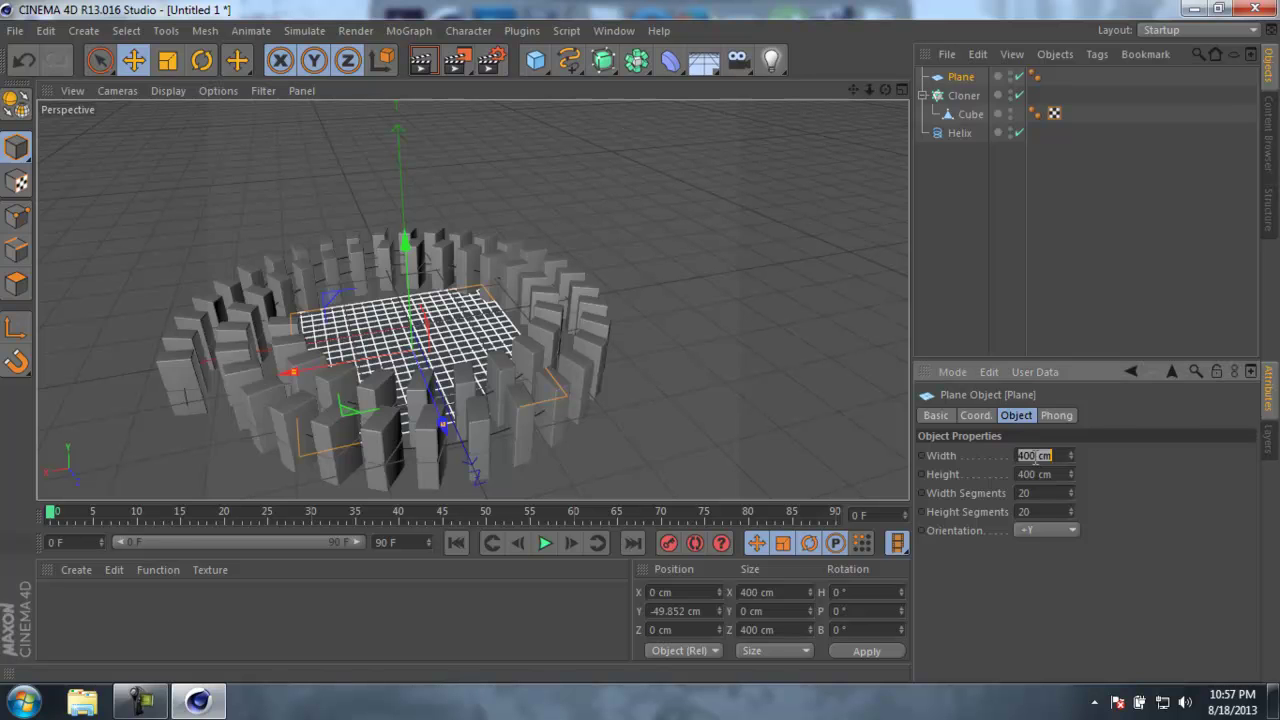
{"action": "type", "text": "1000"}
{"action": "key", "text": "Return"}
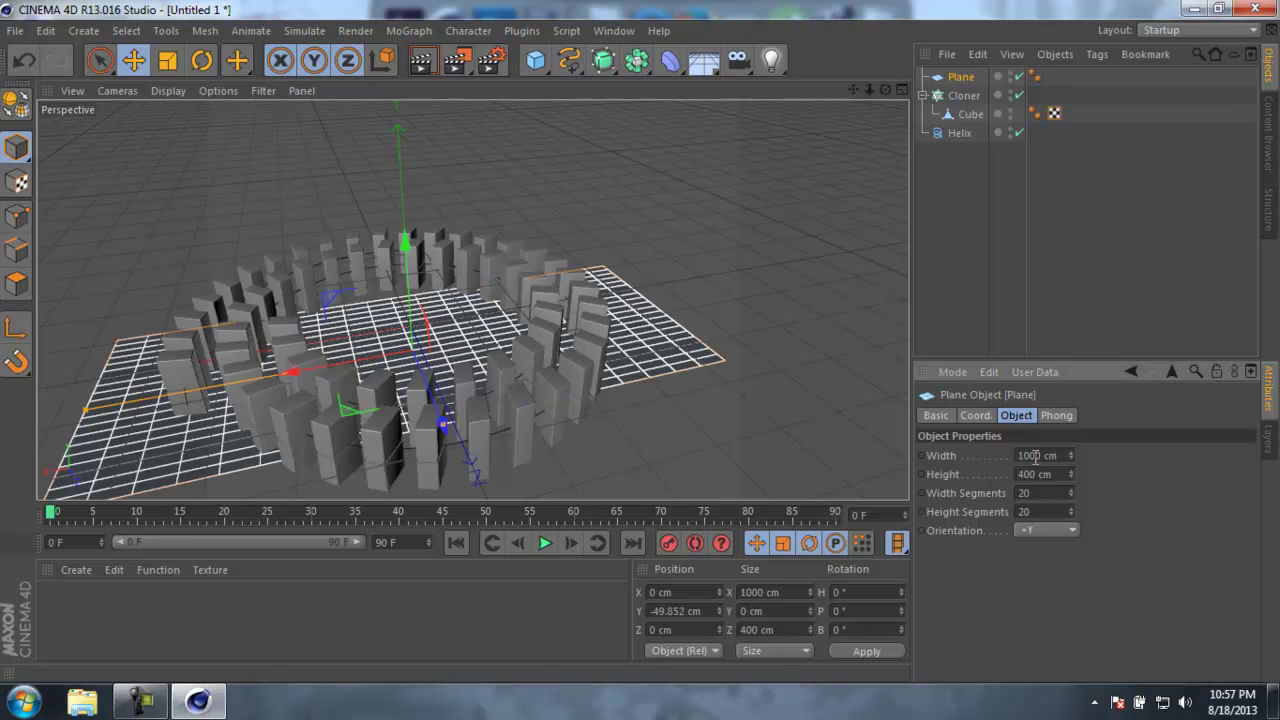
{"action": "left_click", "coordinate": [1043, 475]}
{"action": "type", "text": "1000"}
{"action": "key", "text": "Return"}
Enlarge the Plane to a width and height of 1500 cm.
{"action": "left_click_drag", "start_coordinate": [245, 345], "coordinate": [471, 269], "text": "alt"}
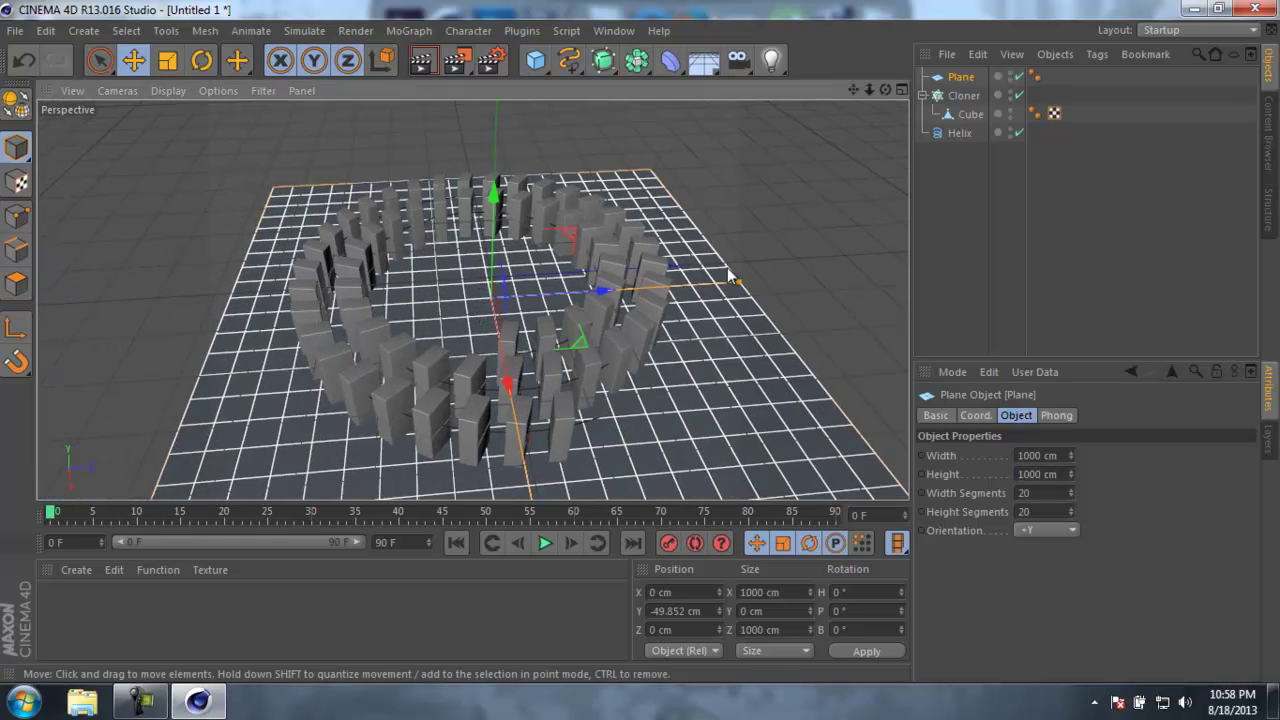
{"action": "double_click", "coordinate": [1040, 456]}
{"action": "type", "text": "1500"}
{"action": "key", "text": "Return"}
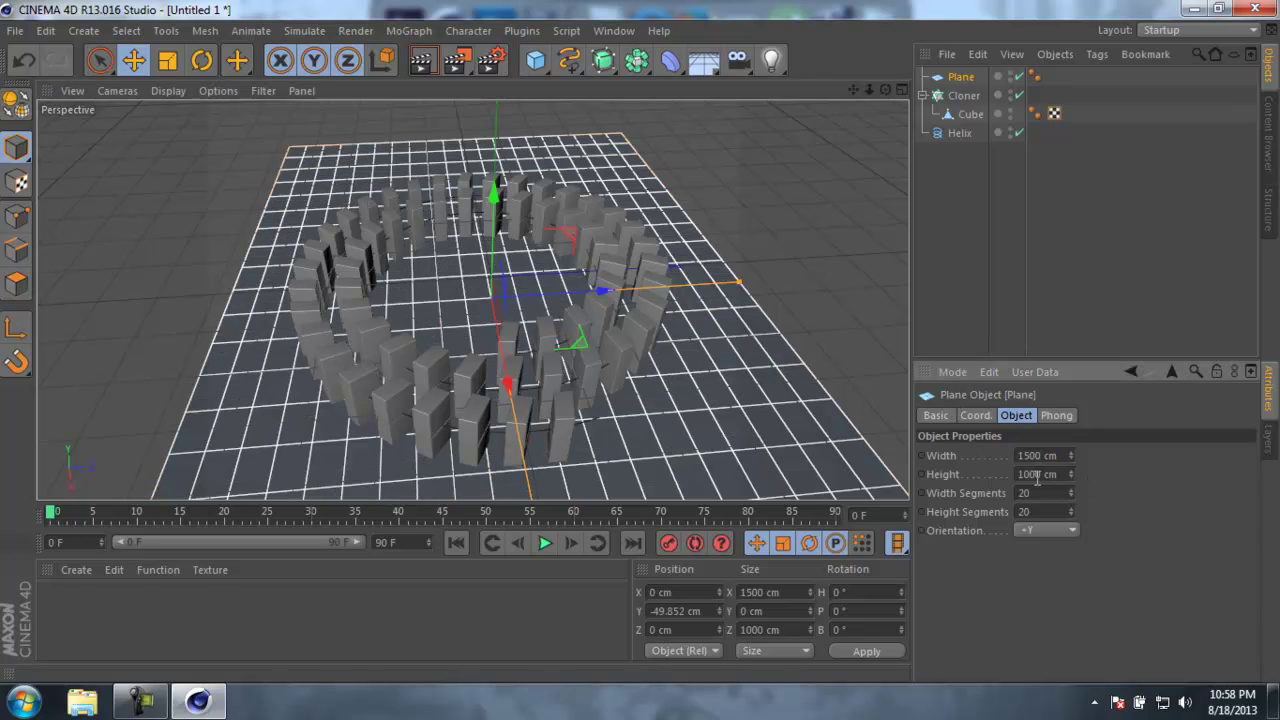
{"action": "type", "text": "1500"}
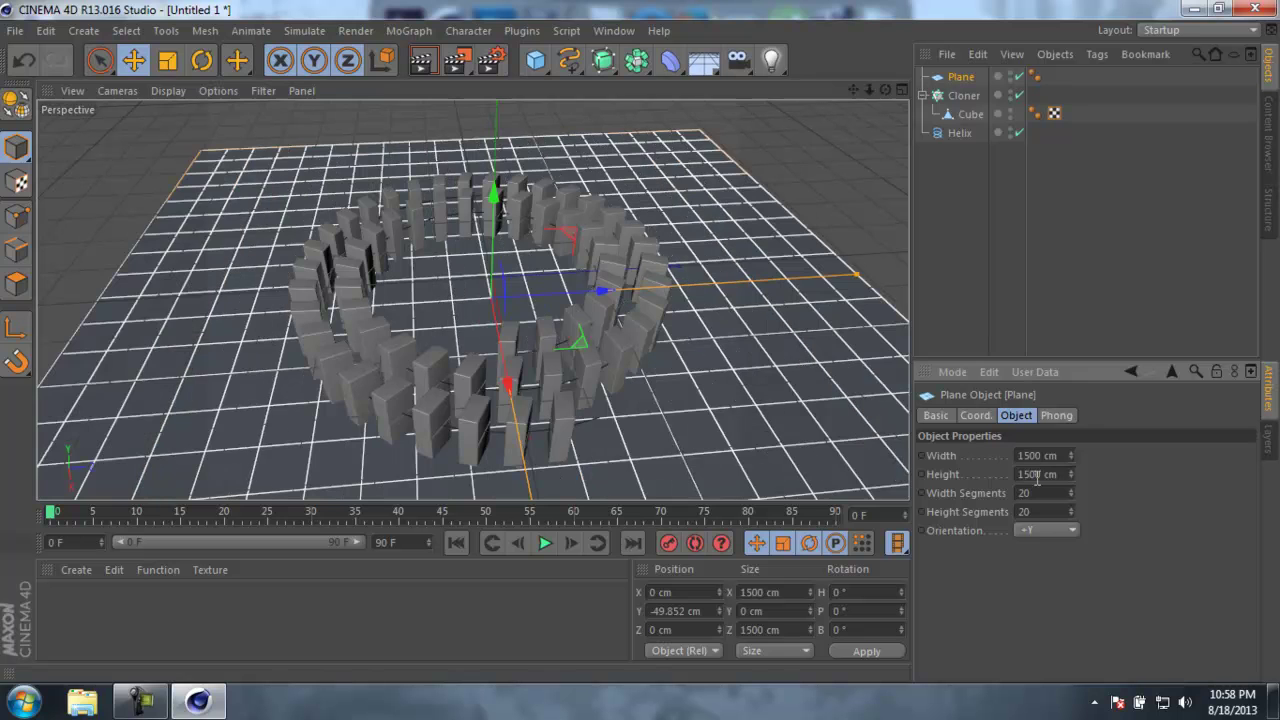
{"action": "key", "text": "Return"}
Add a Sphere and move it outside the domino spiral, to about 311 cm in X and 245 cm in Z.
{"action": "middle_click_drag", "start_coordinate": [440, 370], "coordinate": [437, 359], "text": "alt"}
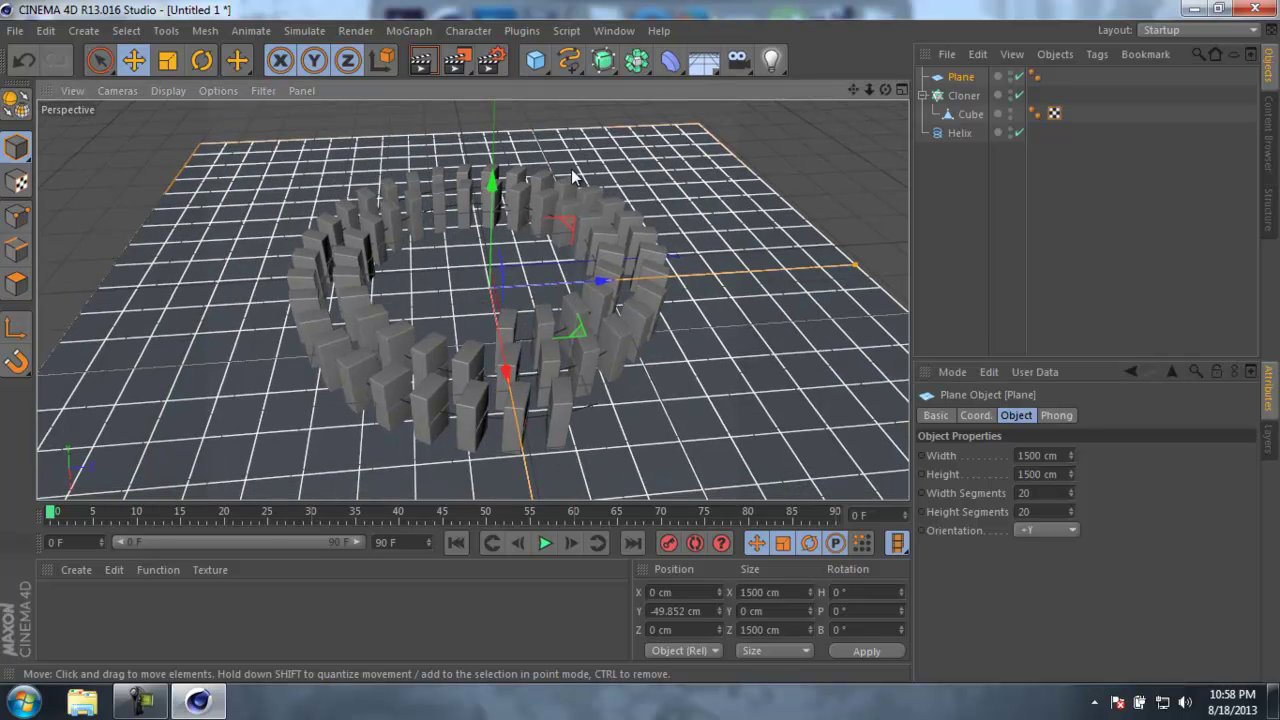
{"action": "left_click", "coordinate": [538, 63]}
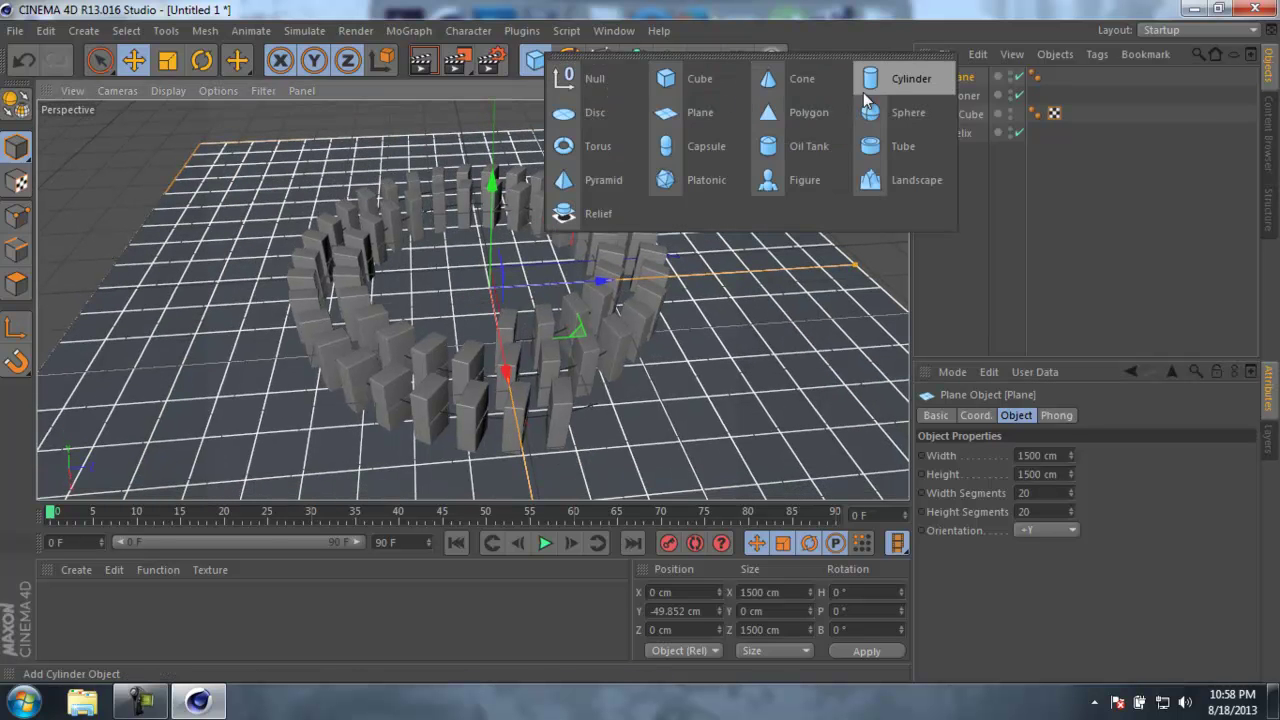
{"action": "left_click", "coordinate": [880, 118]}
{"action": "left_click_drag", "start_coordinate": [508, 349], "coordinate": [546, 497]}
{"action": "left_click_drag", "start_coordinate": [634, 389], "coordinate": [797, 395]}
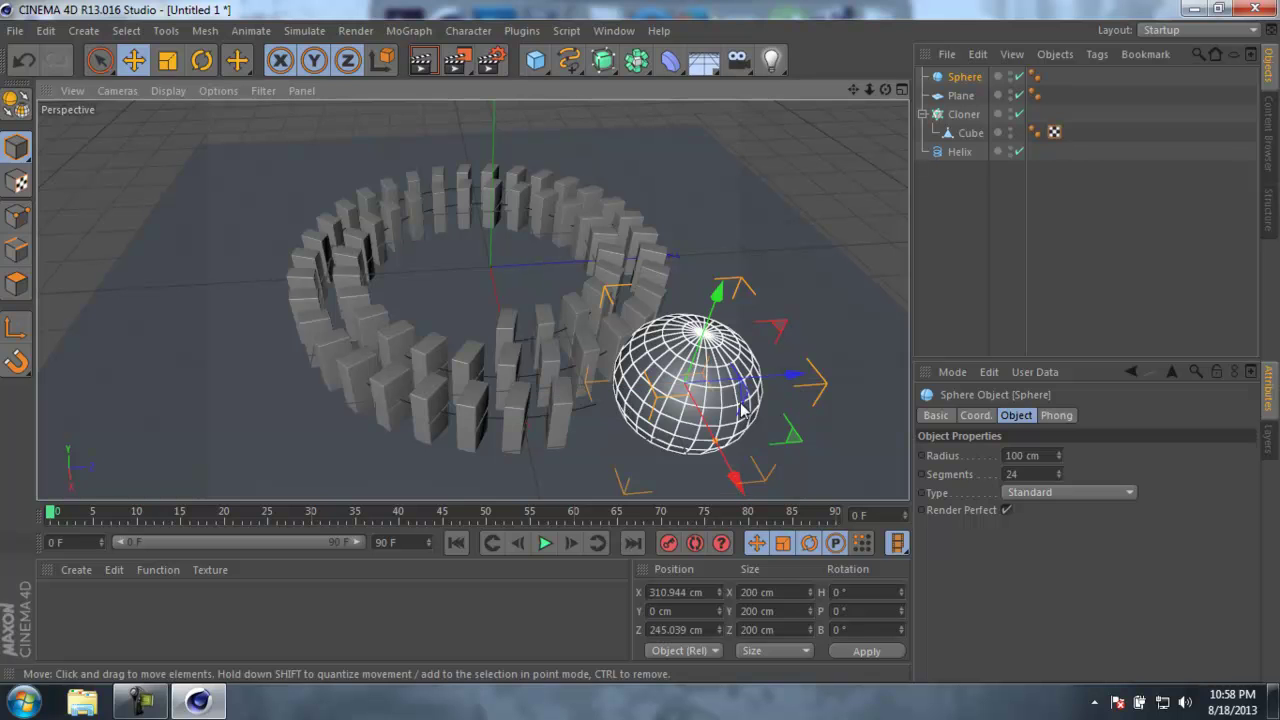
Scale the Sphere down to about 67.6 cm across and move it along Z to about 175 cm, near the outermost domino.
{"action": "left_click", "coordinate": [167, 60]}
{"action": "left_click_drag", "start_coordinate": [706, 230], "coordinate": [329, 434]}
{"action": "left_click_drag", "start_coordinate": [654, 309], "coordinate": [462, 219], "text": "alt"}
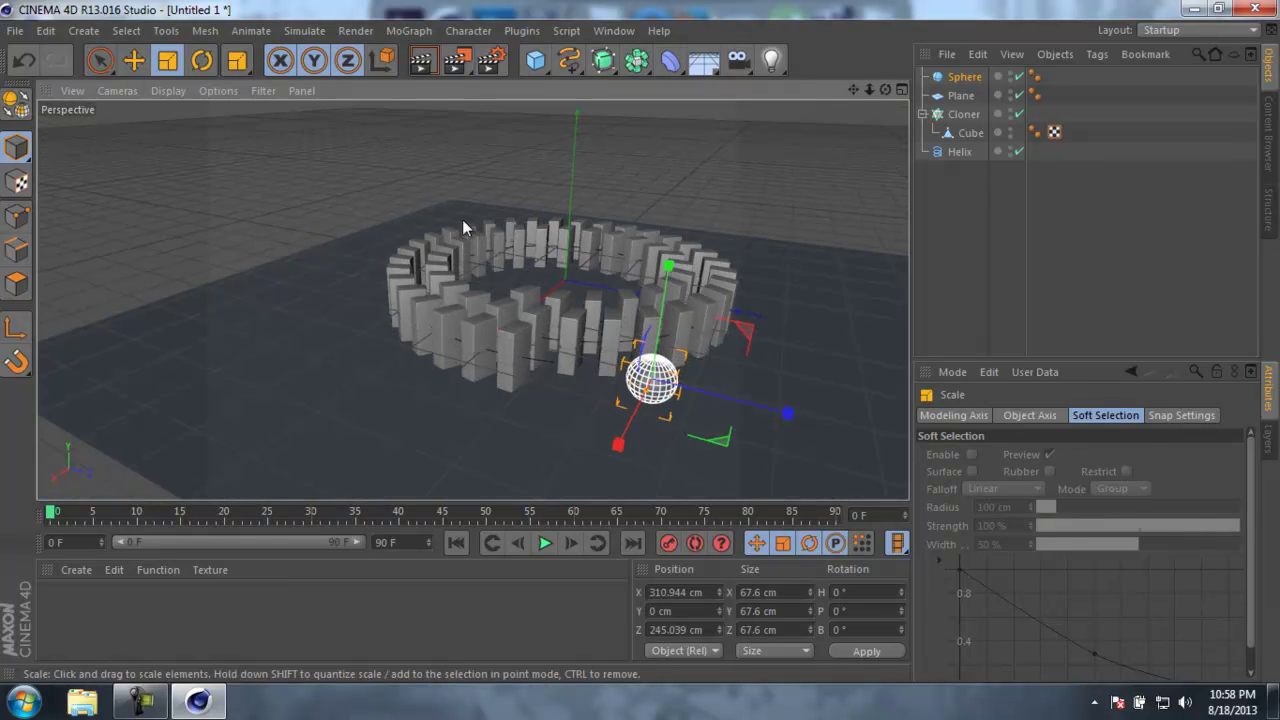
{"action": "key", "text": "e"}
{"action": "left_click_drag", "start_coordinate": [764, 409], "coordinate": [712, 398]}
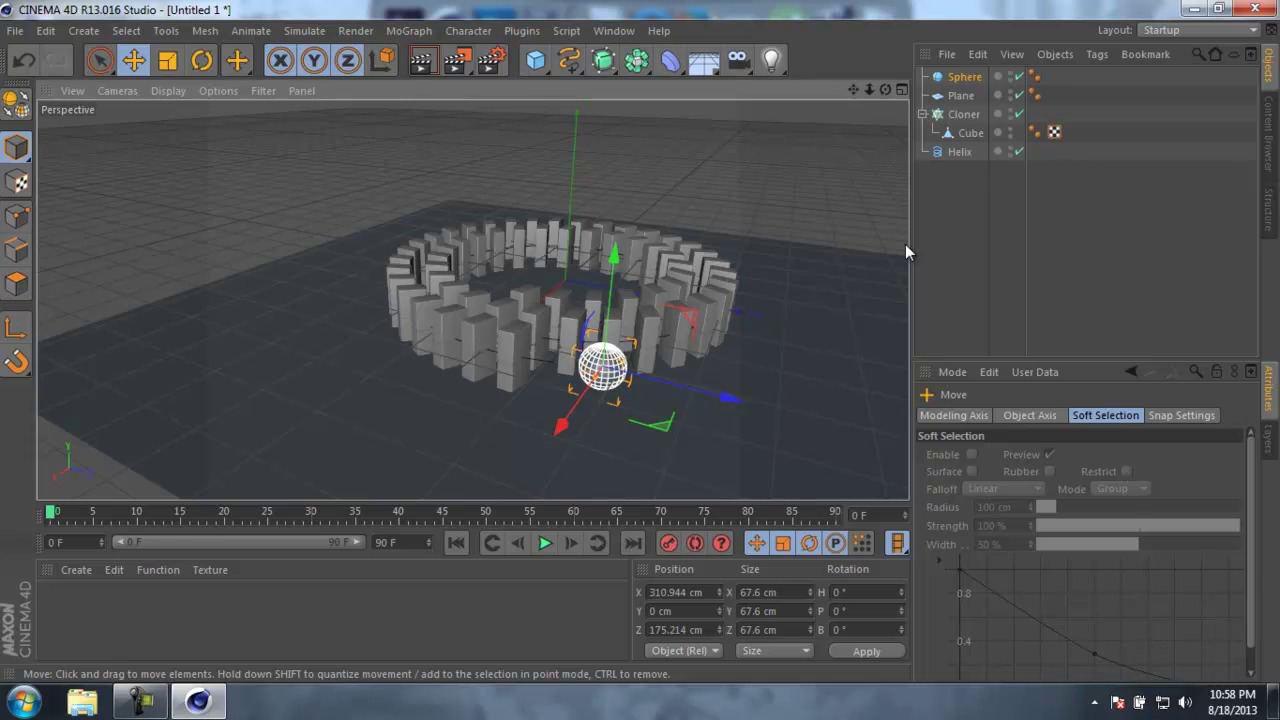
Select the Sphere, Plane and Cloner together and give them all Rigid Body simulation tags.
{"action": "left_click", "coordinate": [962, 97], "text": "ctrl"}
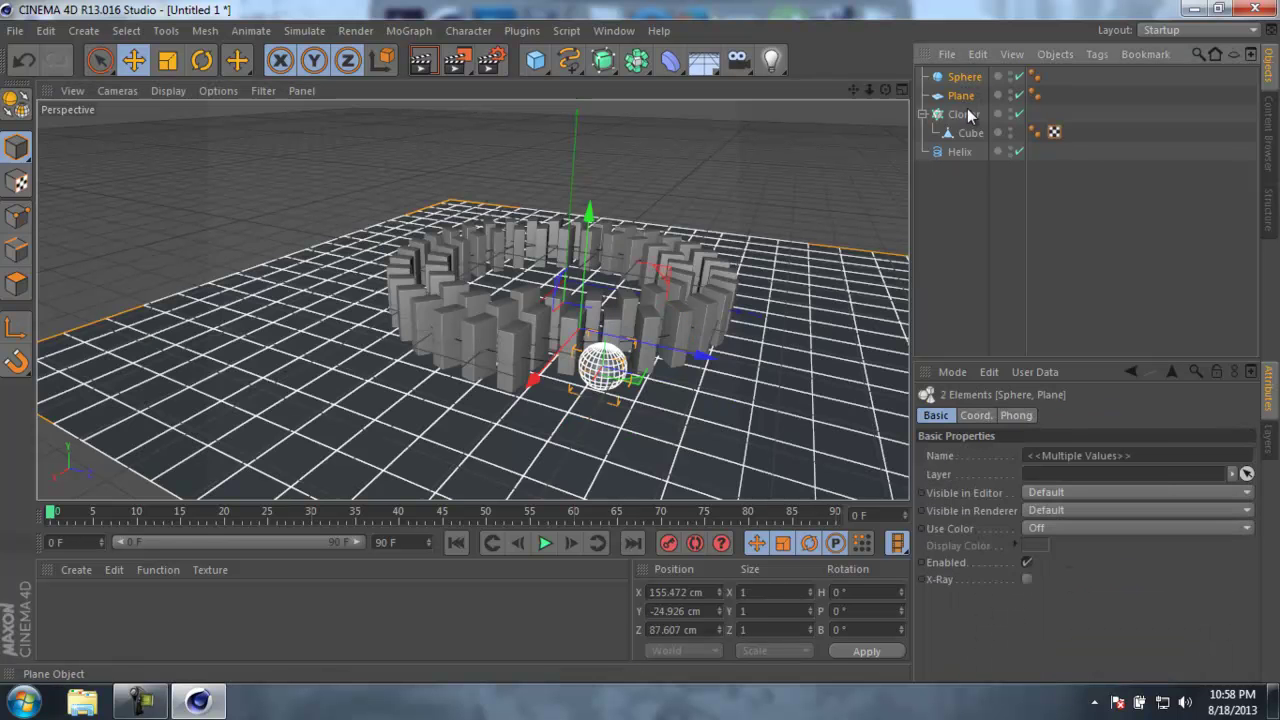
{"action": "left_click", "coordinate": [968, 114], "text": "ctrl"}
{"action": "right_click", "coordinate": [970, 117]}
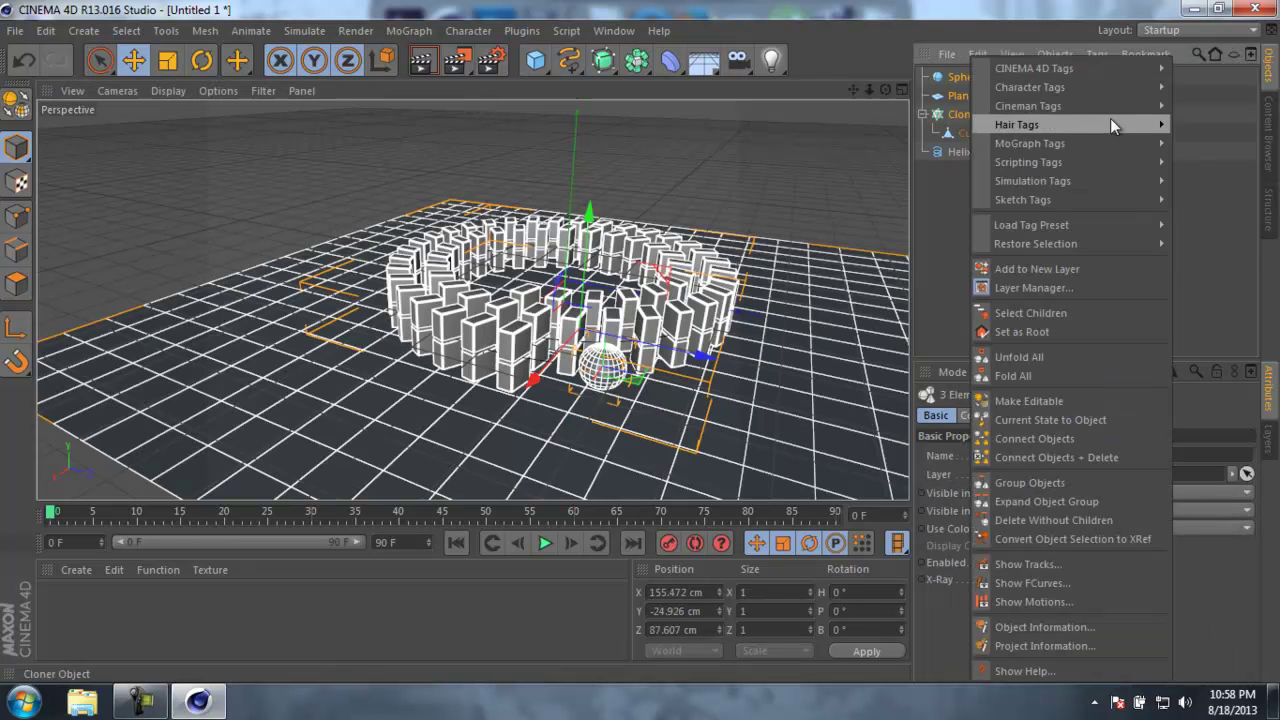
{"action": "mouse_move", "coordinate": [1135, 180]}
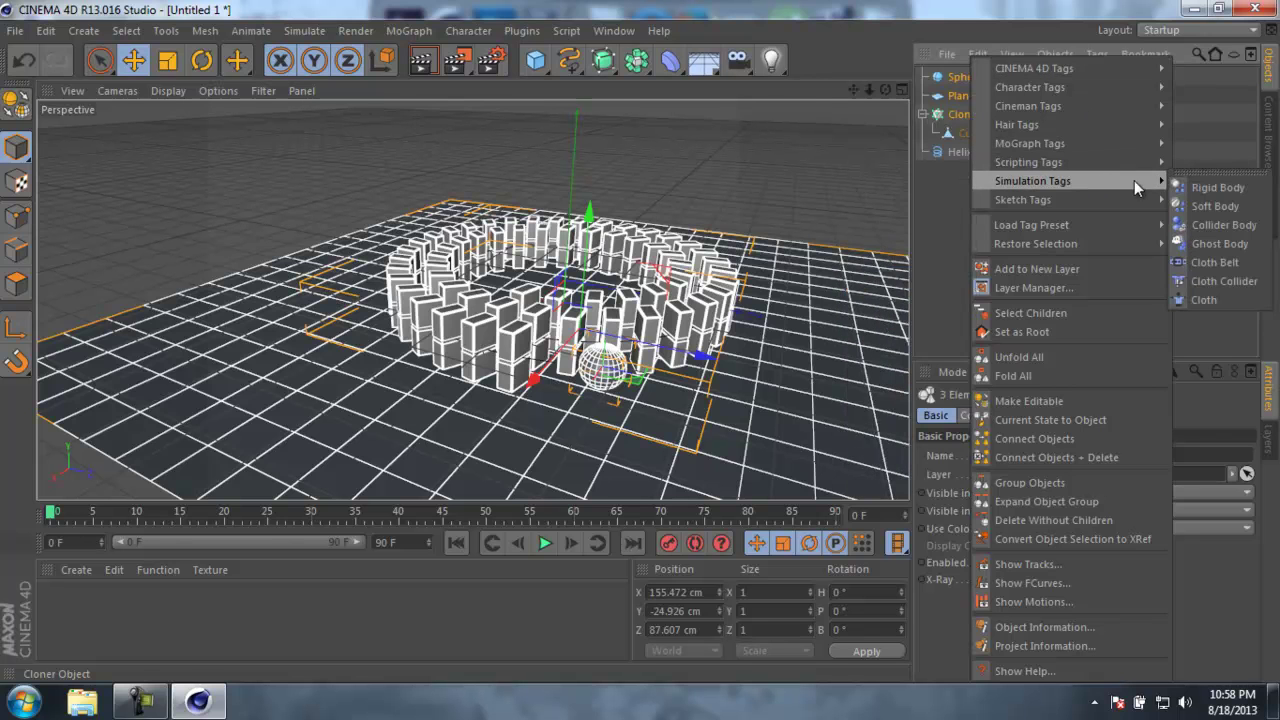
{"action": "left_click", "coordinate": [1197, 187]}
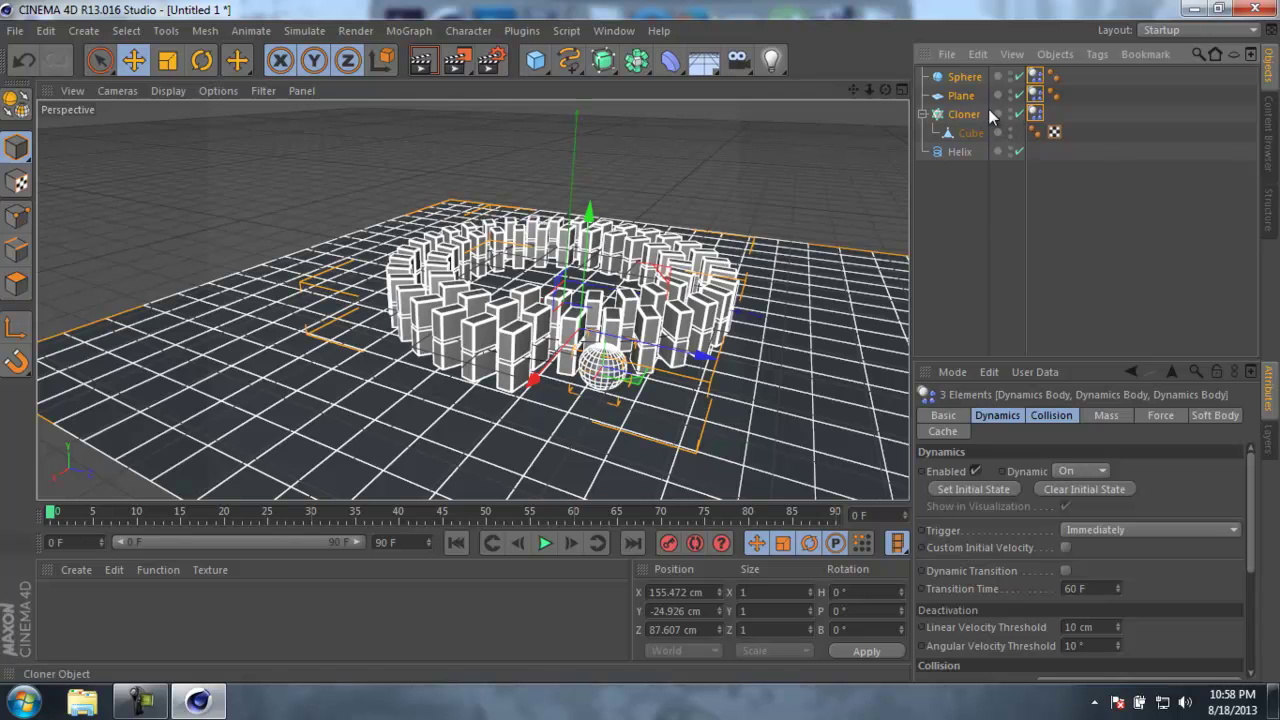
Set Dynamic to Off in the Plane's Dynamics Body tag.
{"action": "left_click", "coordinate": [1035, 95]}
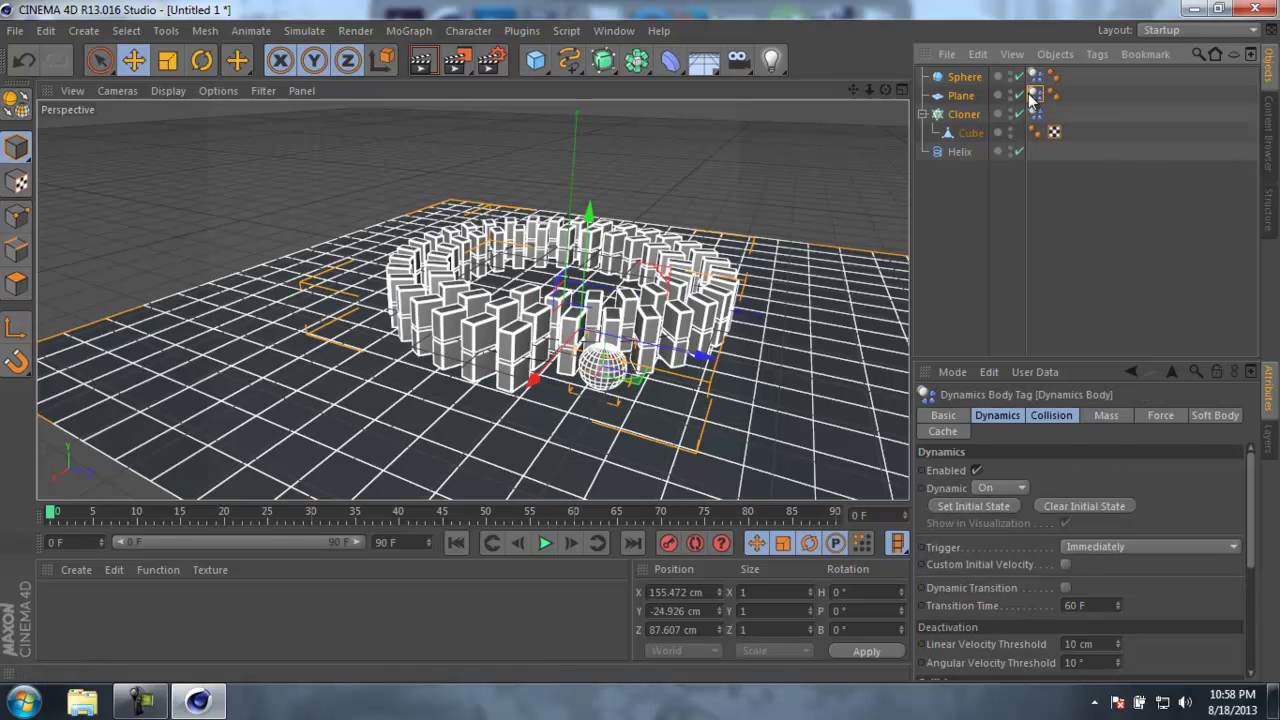
{"action": "left_click", "coordinate": [995, 487]}
{"action": "left_click", "coordinate": [1011, 504]}
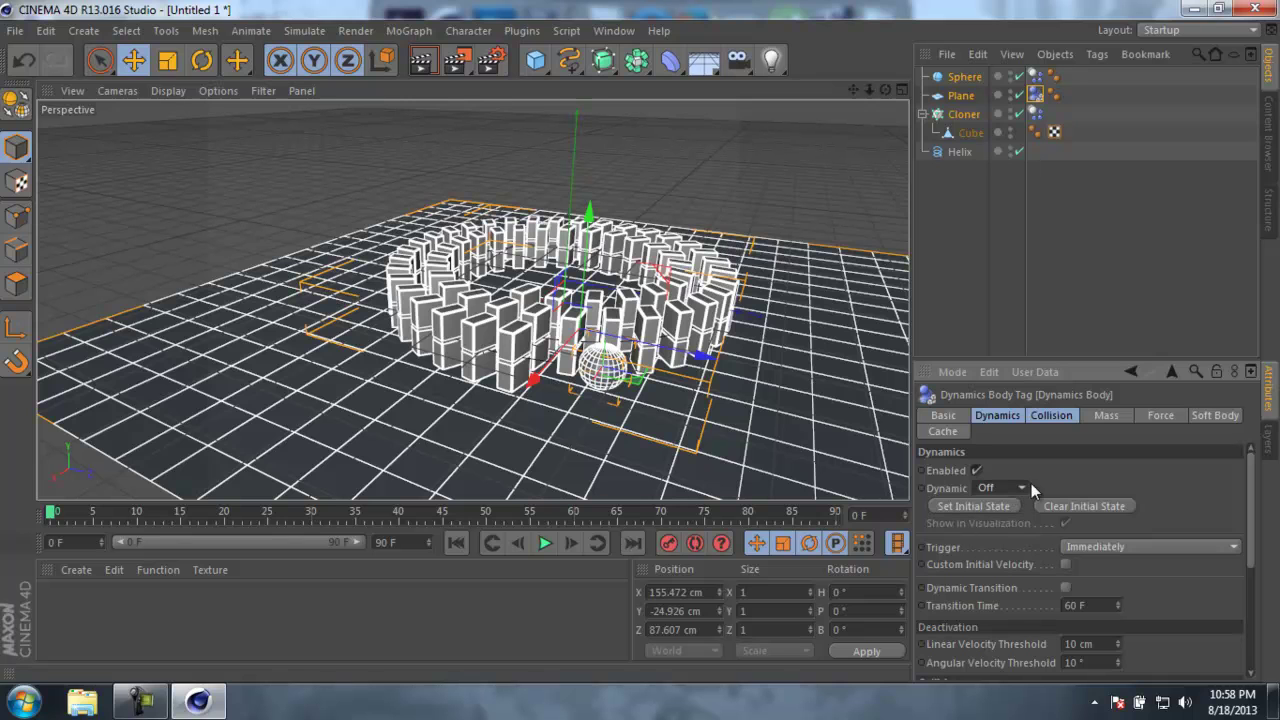
In the Cloner's Dynamics Body tag, set the collision's Individual Elements option to All.
{"action": "left_click", "coordinate": [1034, 114]}
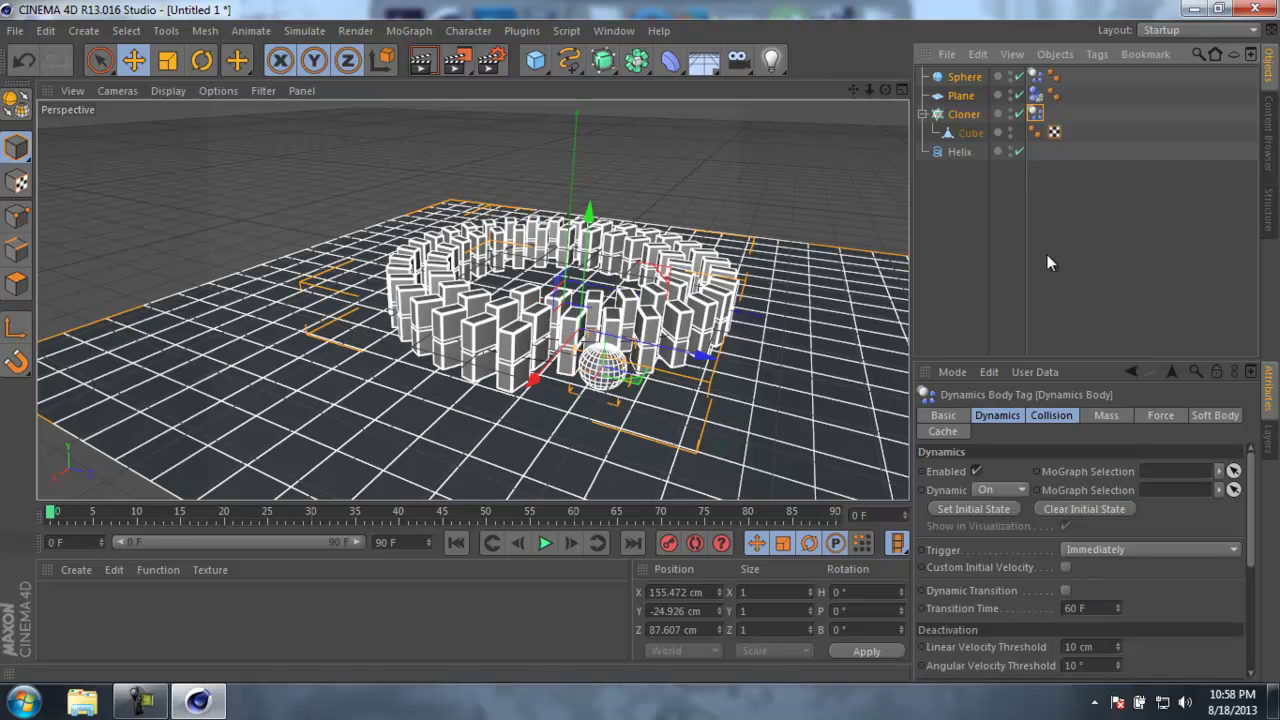
{"action": "left_click", "coordinate": [980, 207]}
{"action": "left_click", "coordinate": [960, 116]}
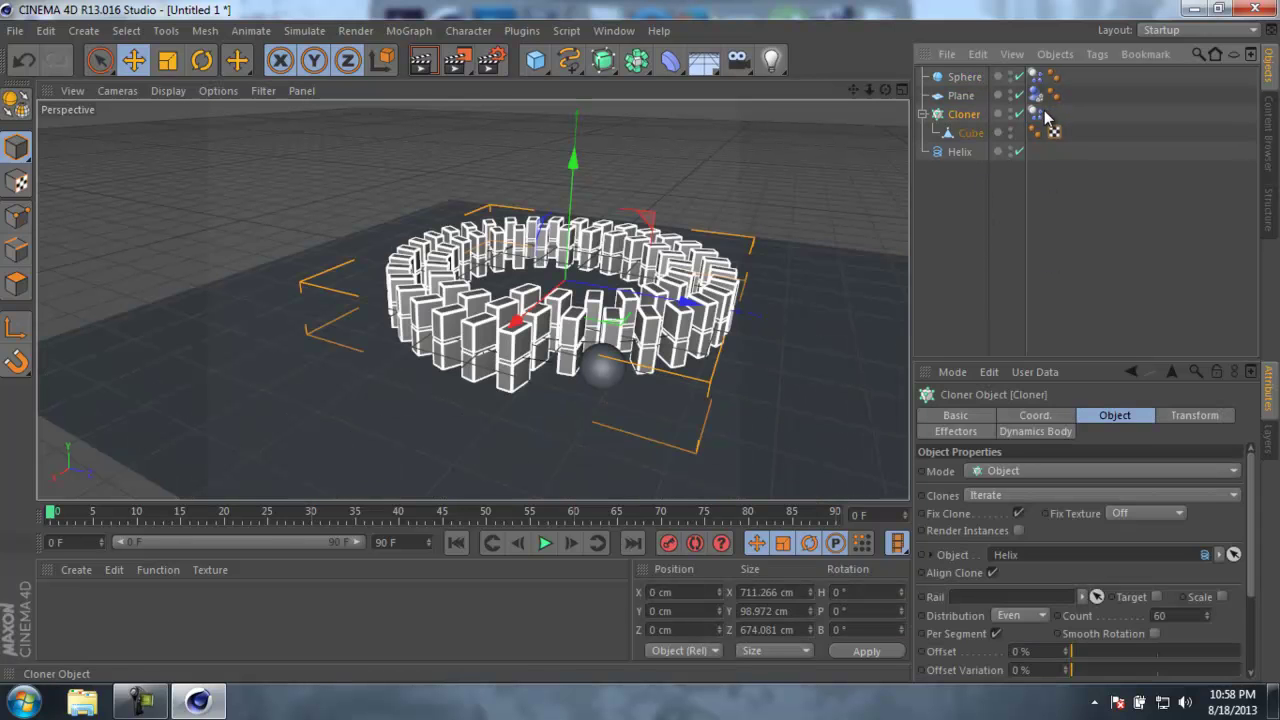
{"action": "left_click", "coordinate": [1036, 114]}
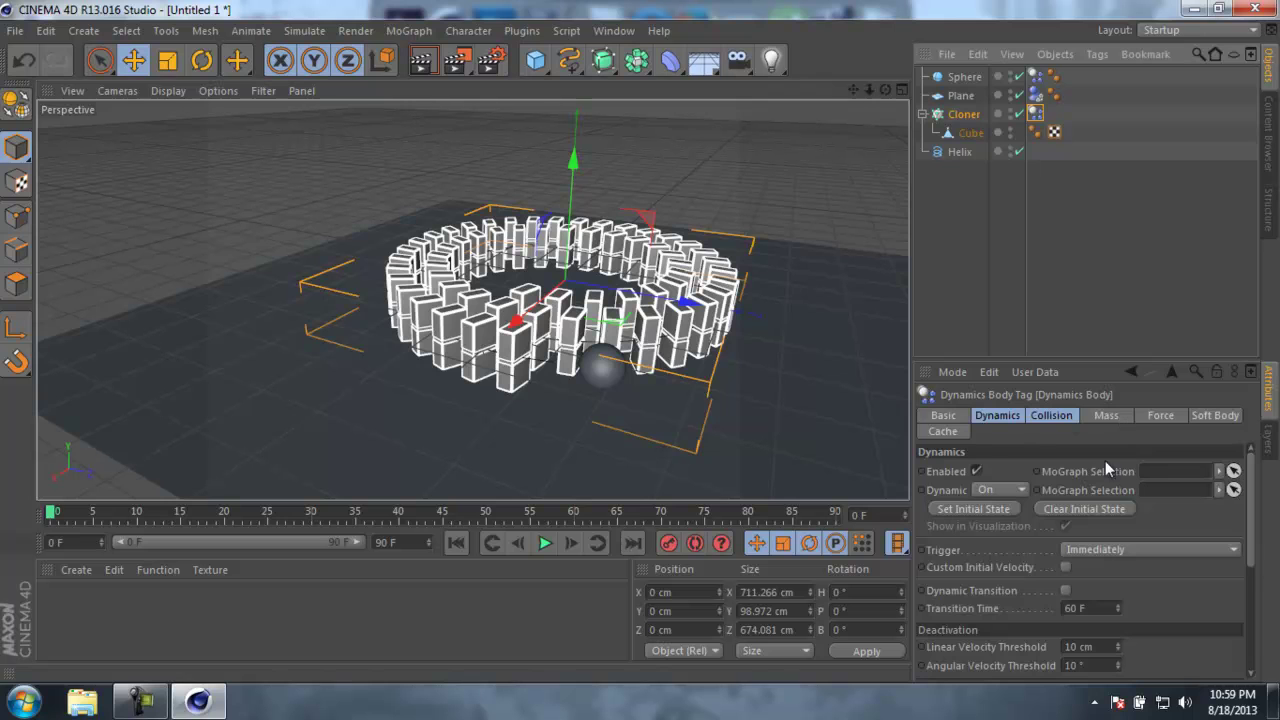
{"action": "scroll", "coordinate": [1257, 535], "scroll_direction": "down", "scroll_amount": 5}
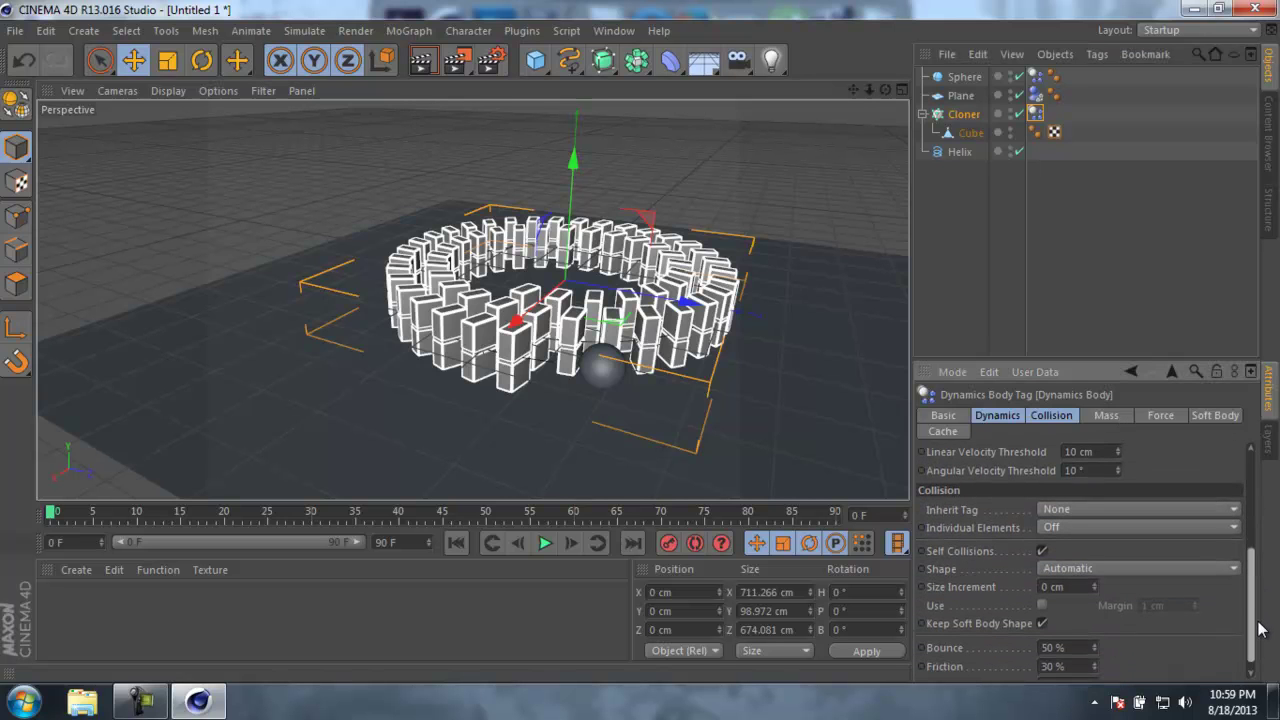
{"action": "left_click", "coordinate": [1083, 525]}
{"action": "left_click", "coordinate": [1105, 595]}
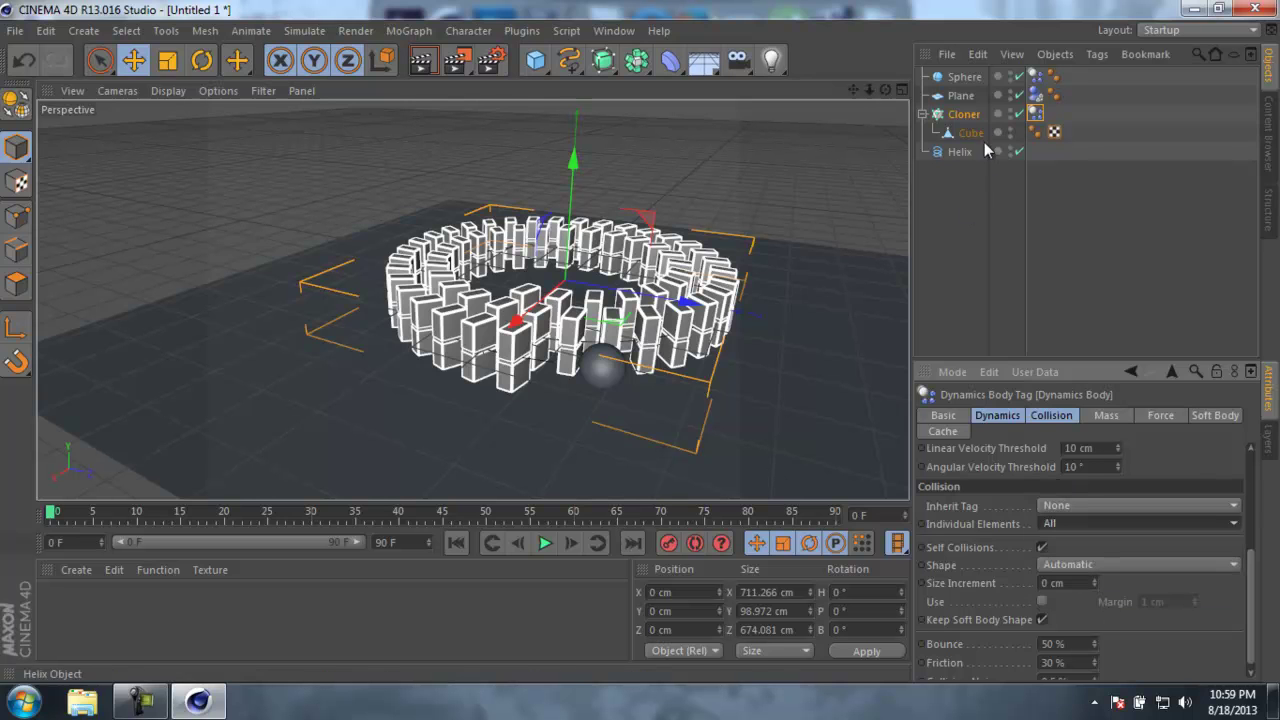
Play the simulation briefly to check the rigid bodies, and return to the first frame.
{"action": "left_click", "coordinate": [544, 542]}
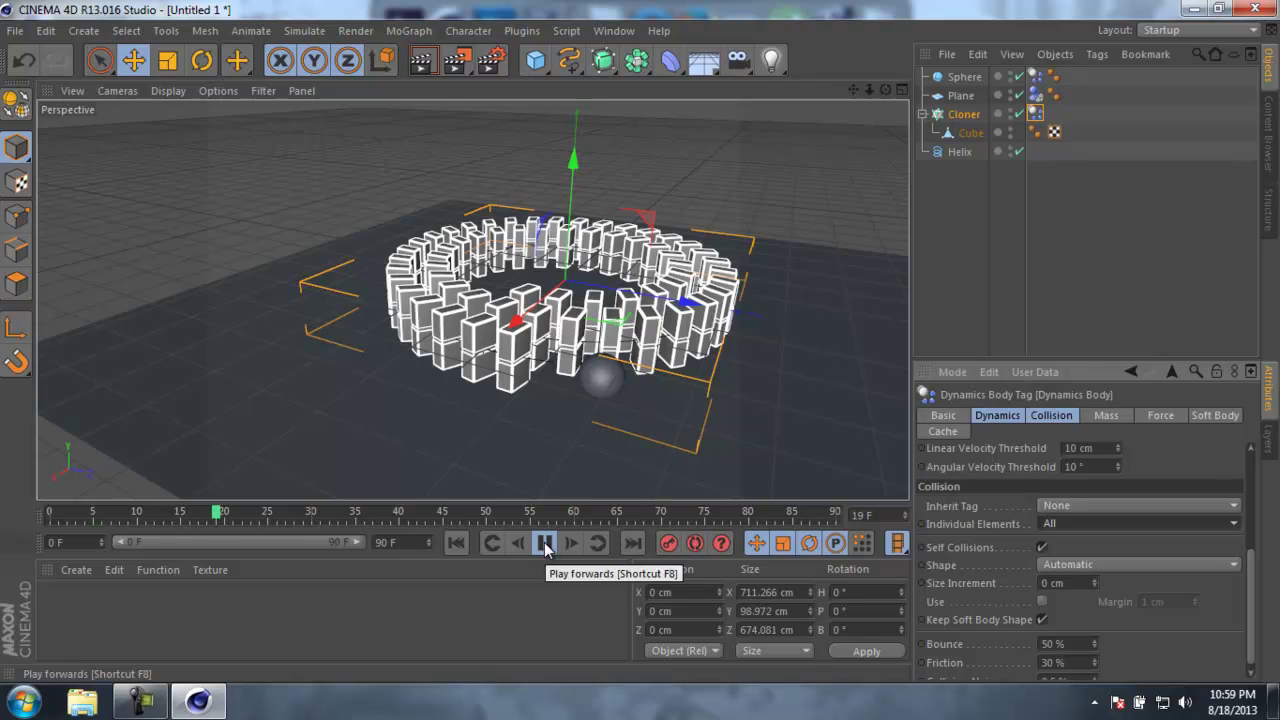
{"action": "left_click", "coordinate": [544, 542]}
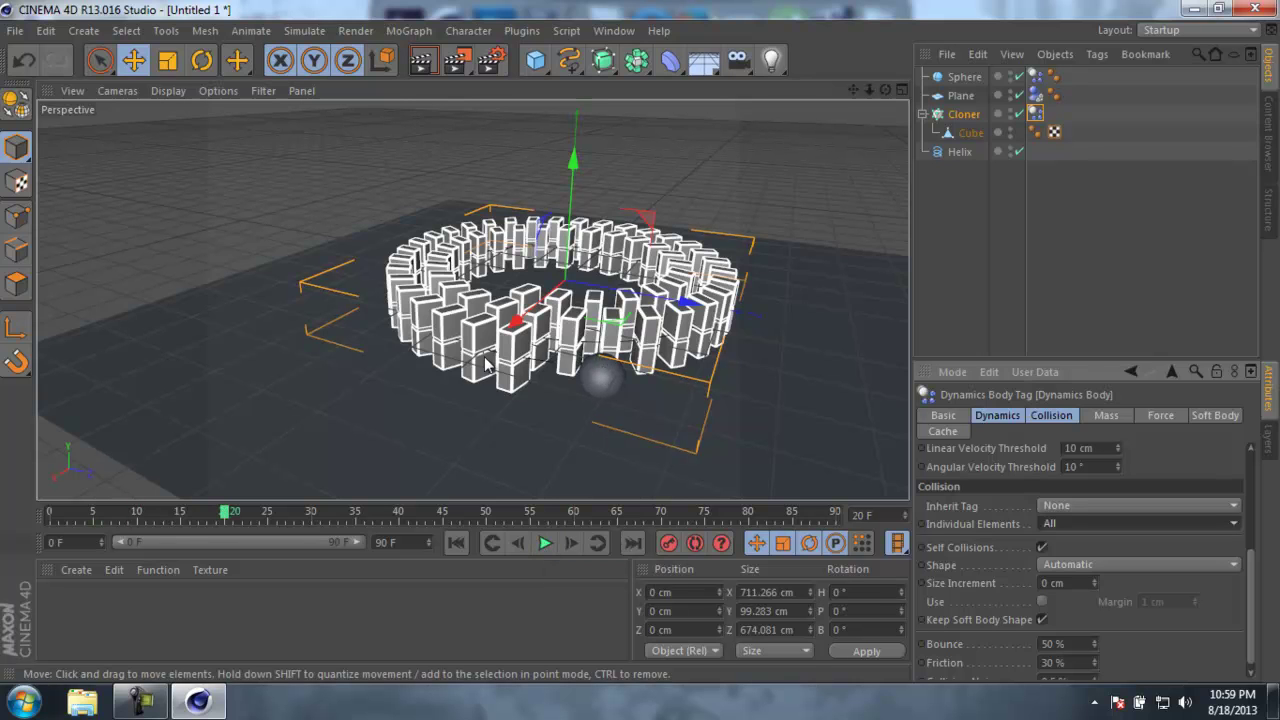
{"action": "left_click_drag", "start_coordinate": [457, 332], "coordinate": [480, 354], "text": "alt"}
{"action": "middle_click_drag", "start_coordinate": [480, 354], "coordinate": [430, 333], "text": "alt"}
{"action": "left_click", "coordinate": [455, 542]}
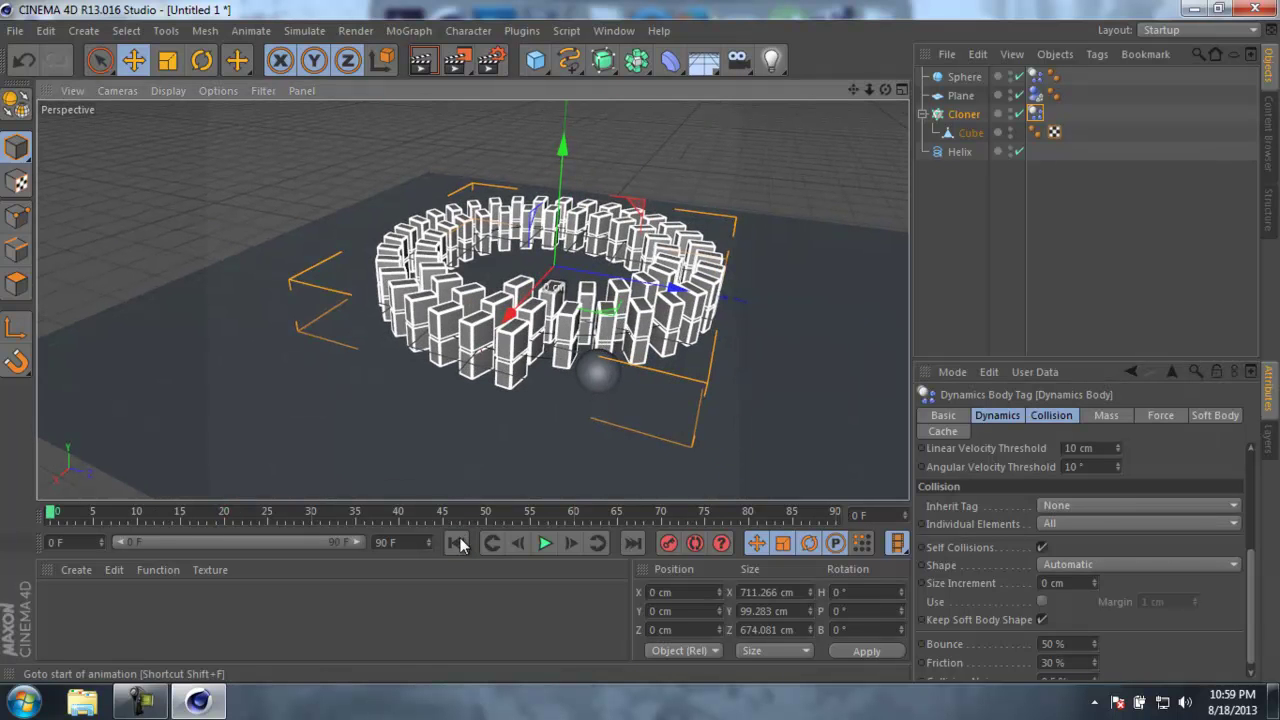
Enable Custom Initial Velocity in the Sphere's Dynamics Body tag and set the initial linear velocity in Z to -200 cm.
{"action": "left_click", "coordinate": [1035, 76]}
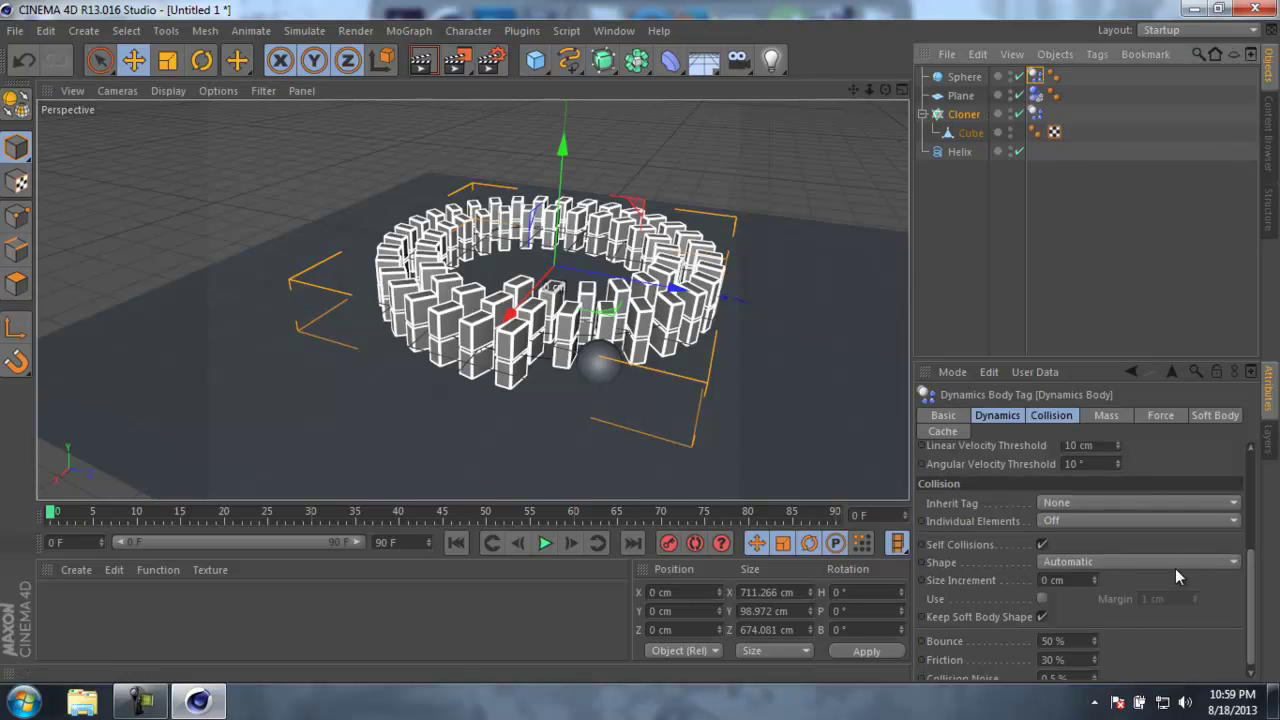
{"action": "scroll", "coordinate": [1063, 532], "scroll_direction": "up", "scroll_amount": 5}
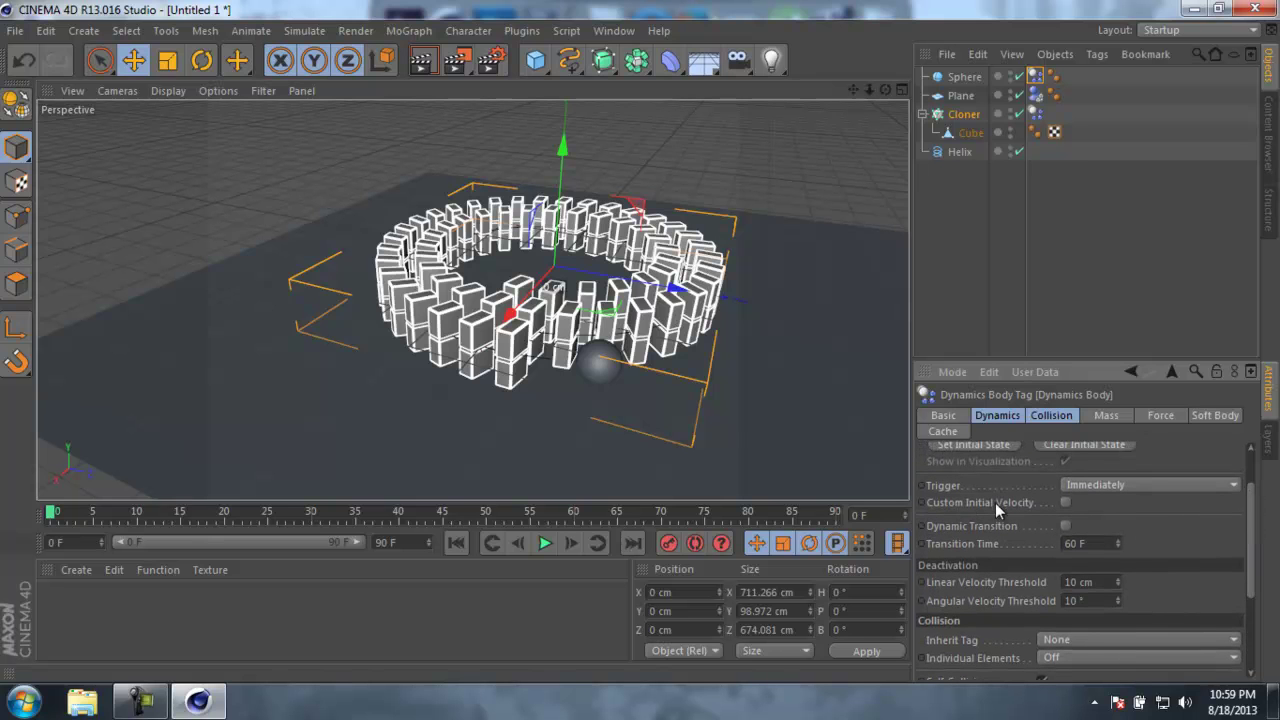
{"action": "left_click", "coordinate": [1065, 502]}
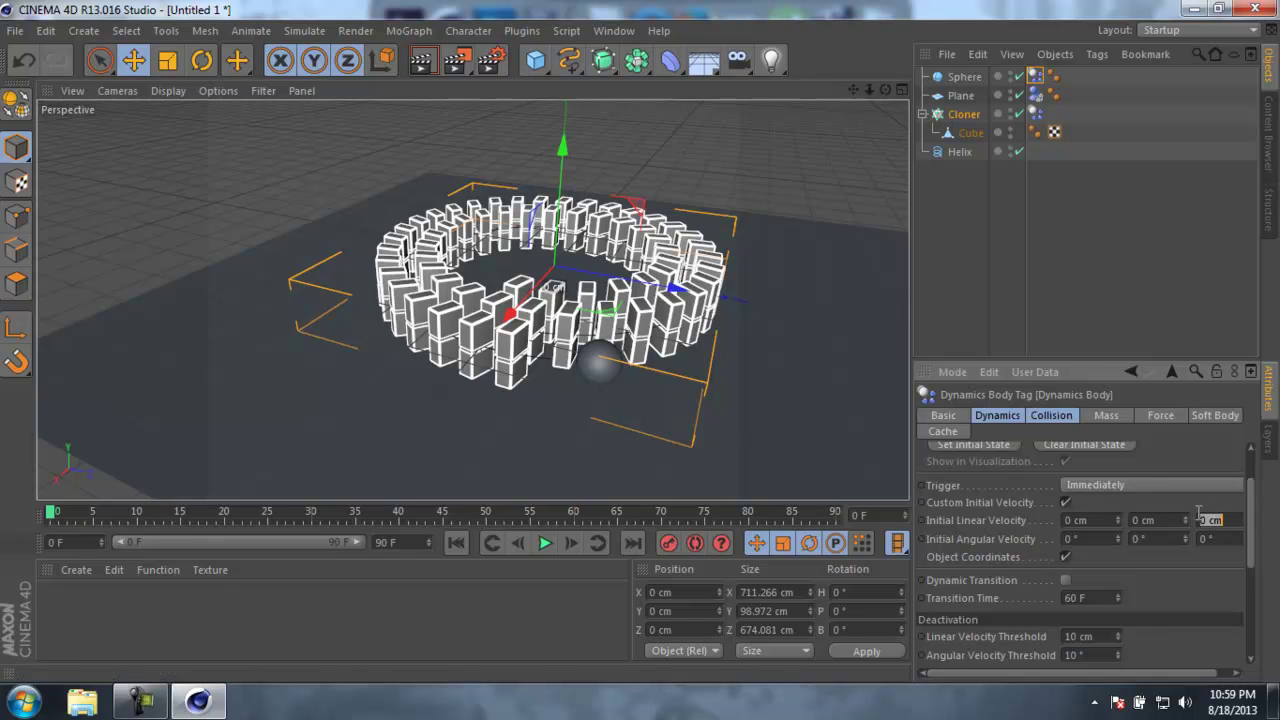
{"action": "type", "text": "-200"}
Test the simulation, rewind it, and set the Sphere's initial linear velocity in Z to -500 cm.
{"action": "left_click", "coordinate": [545, 542]}
{"action": "left_click", "coordinate": [458, 542]}
{"action": "left_click", "coordinate": [544, 543]}
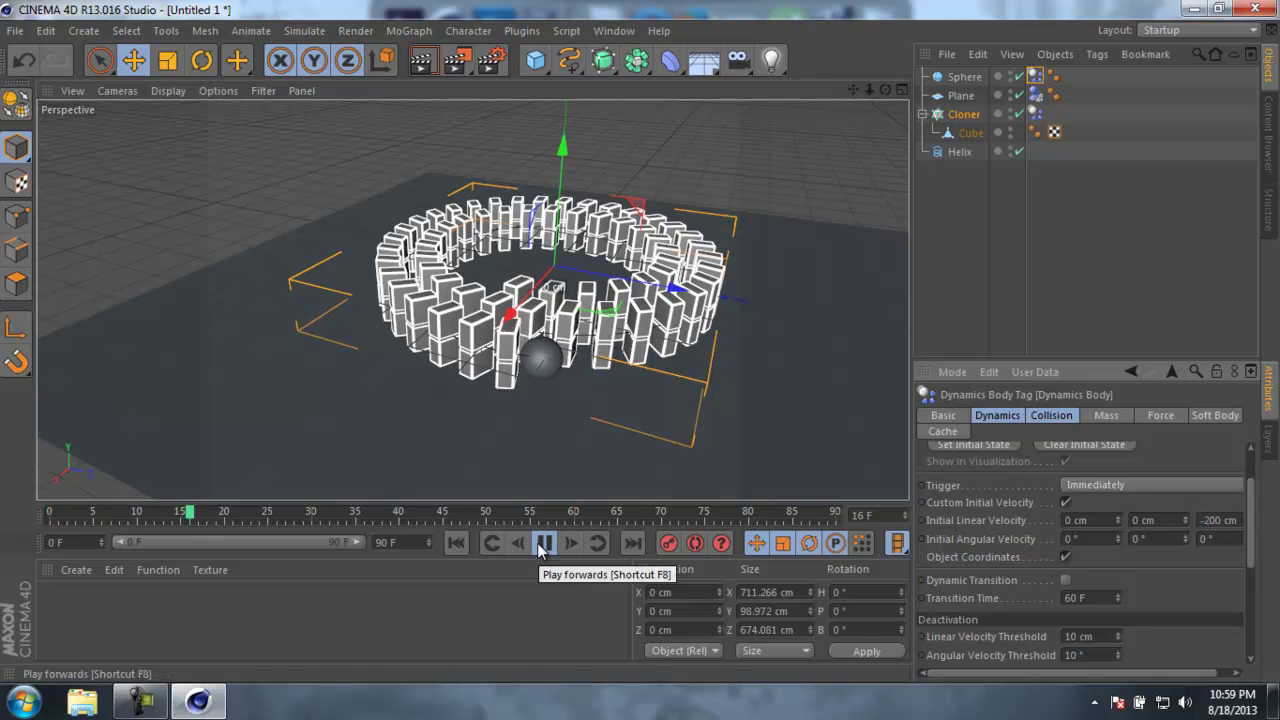
{"action": "left_click", "coordinate": [456, 542]}
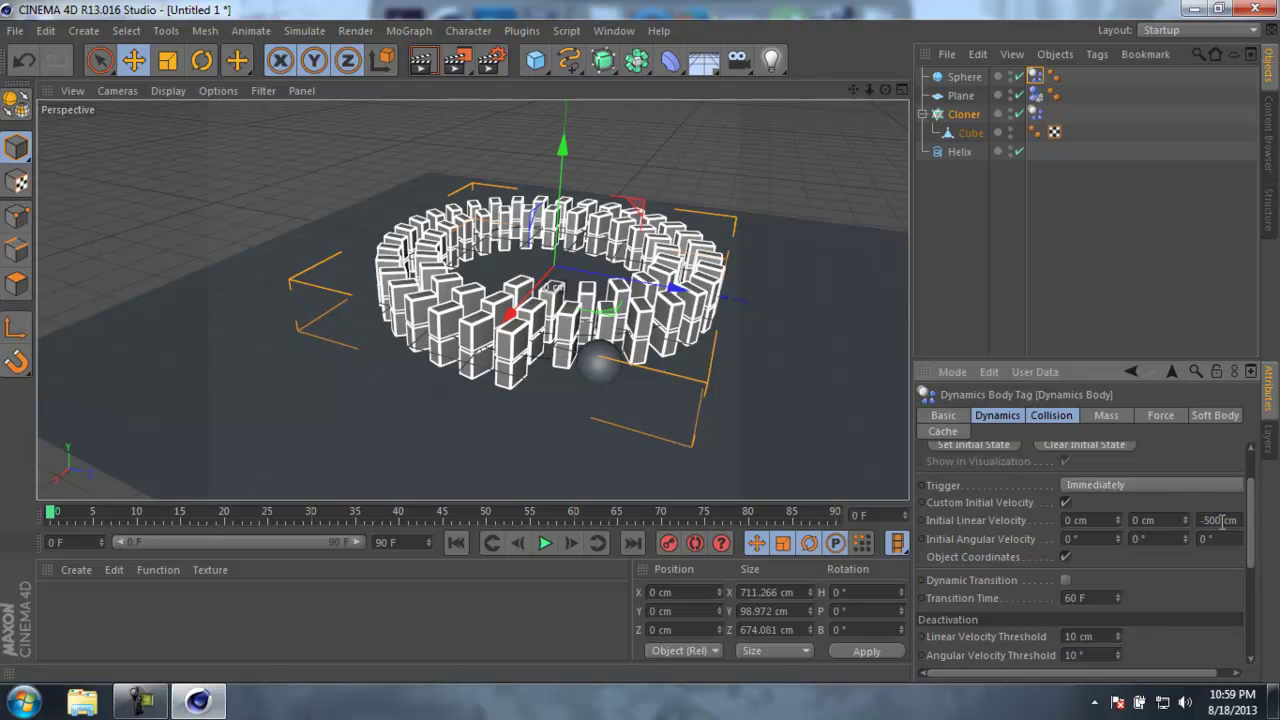
In the Top view, line the Sphere up with the outermost domino at about 354 cm in X and 148 cm in Z.
{"action": "middle_click", "coordinate": [766, 374]}
{"action": "middle_click", "coordinate": [745, 236]}
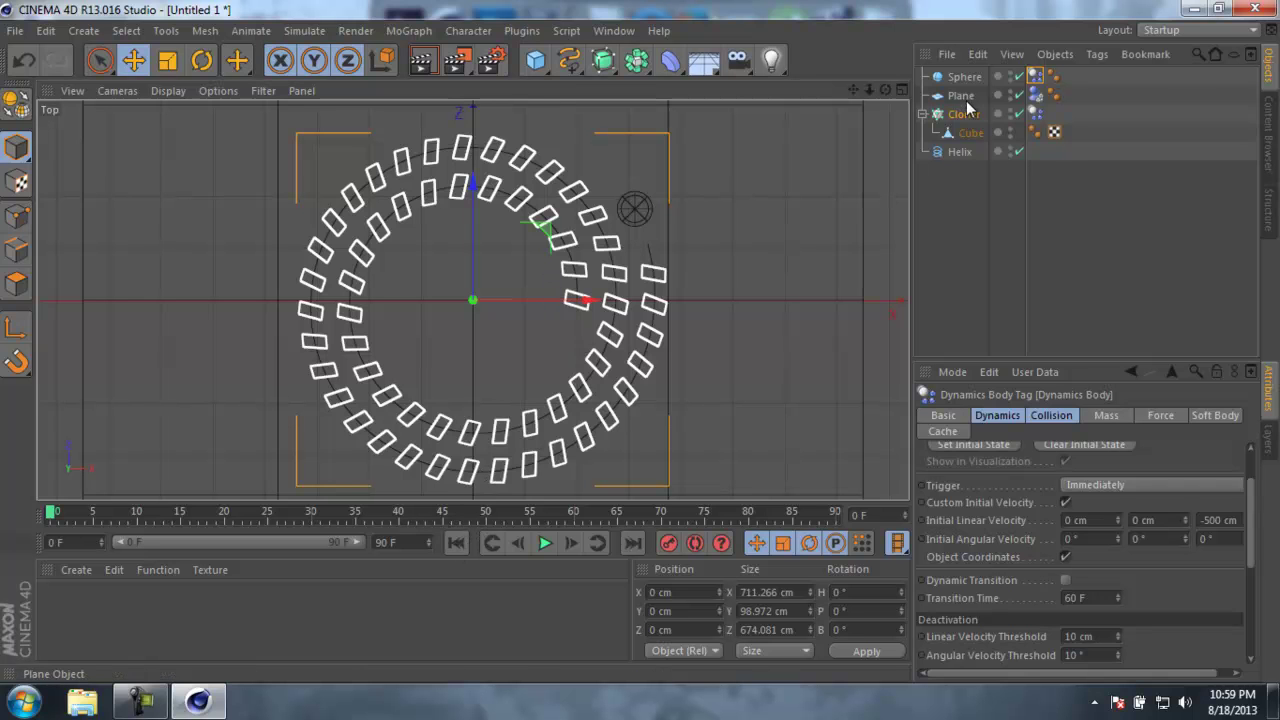
{"action": "left_click", "coordinate": [634, 209]}
{"action": "left_click_drag", "start_coordinate": [743, 208], "coordinate": [761, 210]}
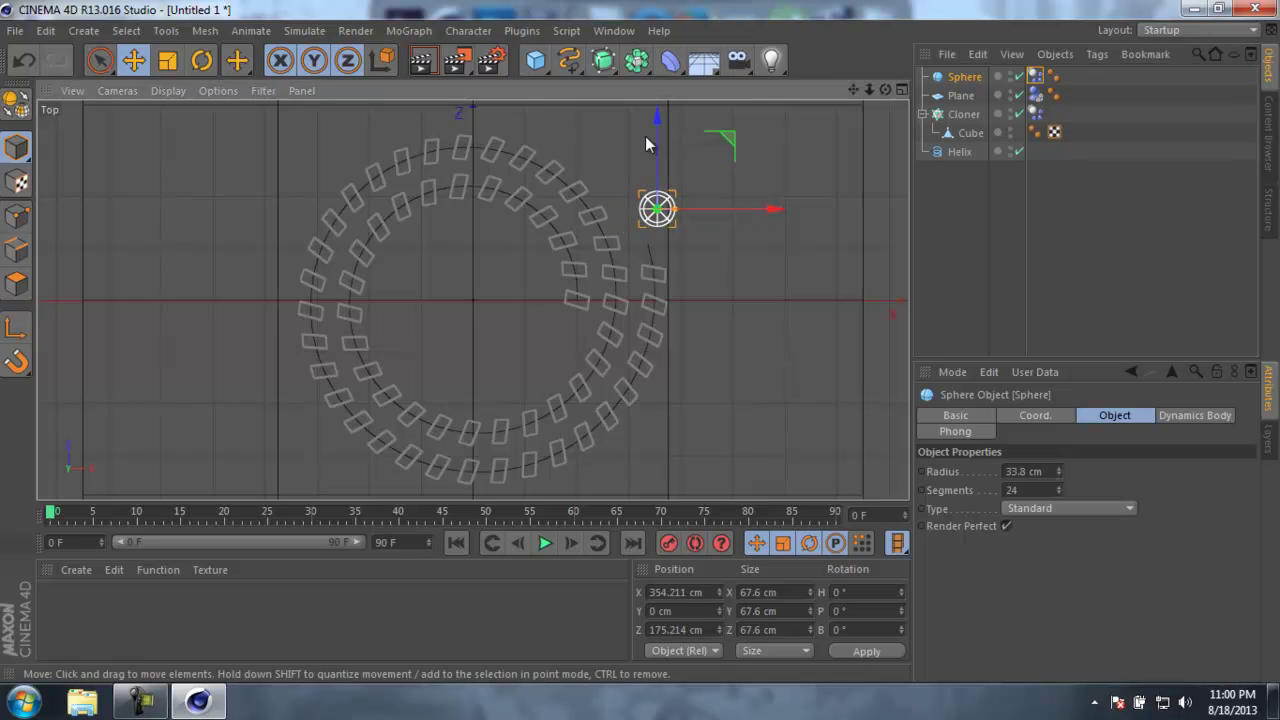
{"action": "left_click_drag", "start_coordinate": [655, 136], "coordinate": [656, 151]}
Raise the Sphere in the Front view to about 47.3 cm in Y and return to the Perspective view.
{"action": "middle_click", "coordinate": [630, 185]}
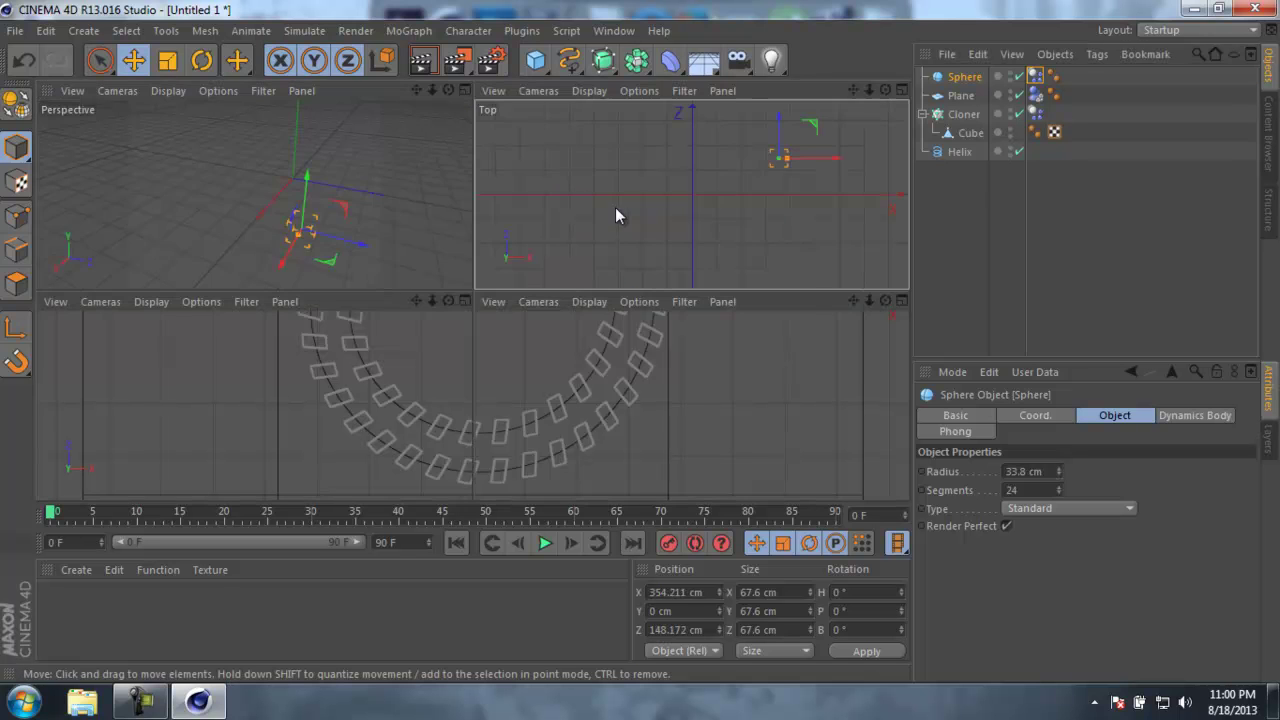
{"action": "middle_click", "coordinate": [748, 386]}
{"action": "scroll", "coordinate": [658, 268], "scroll_direction": "up", "scroll_amount": 4}
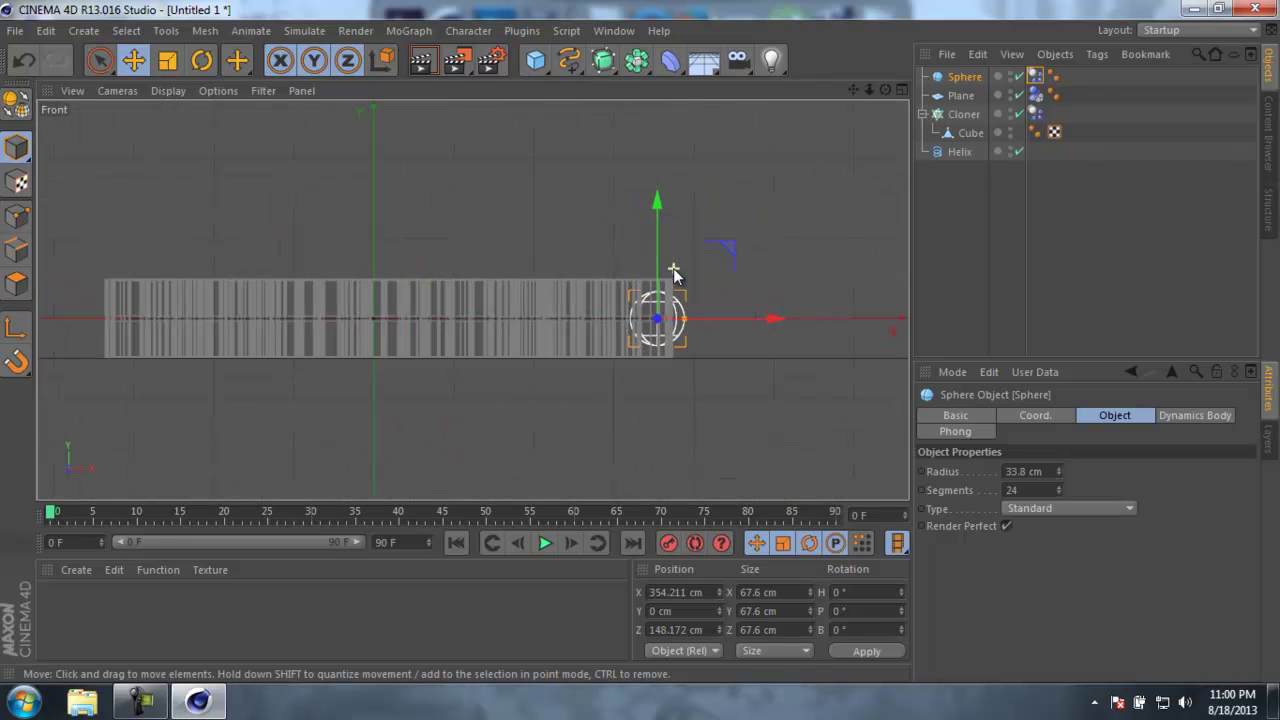
{"action": "left_click_drag", "start_coordinate": [652, 228], "coordinate": [658, 177]}
{"action": "middle_click", "coordinate": [658, 177]}
{"action": "middle_click", "coordinate": [390, 200]}
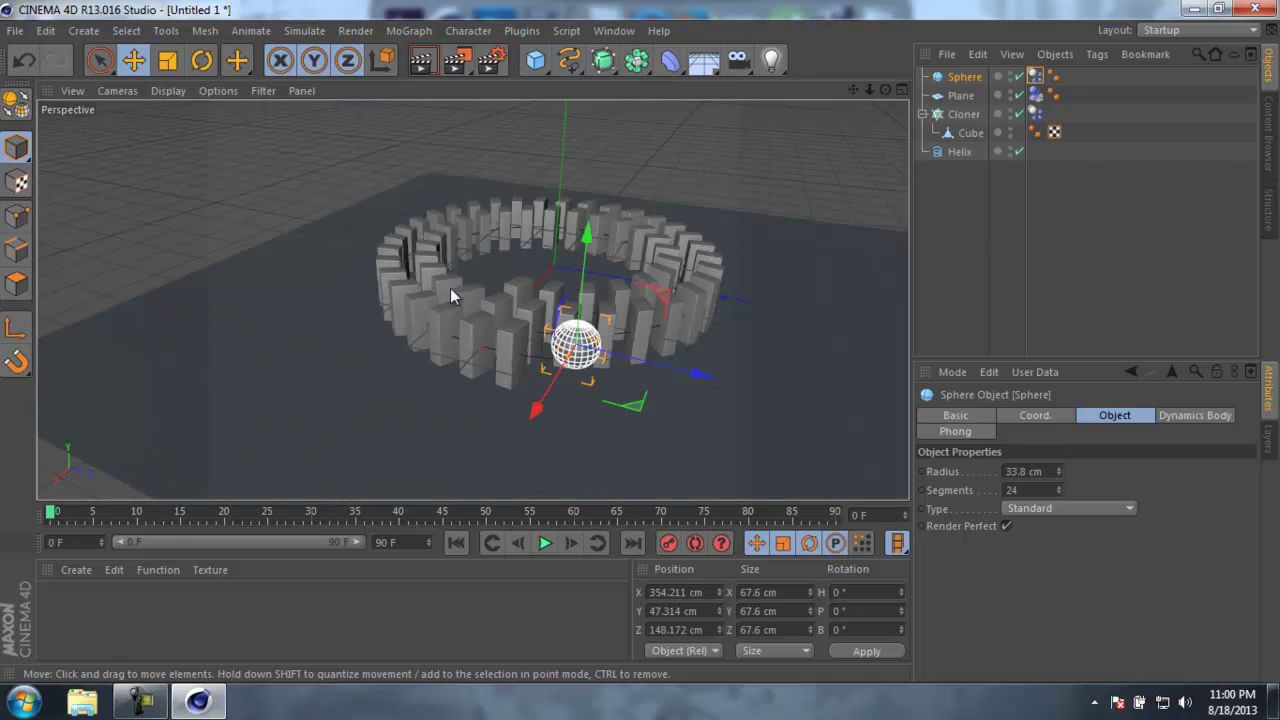
Test the domino simulation, and extend the timeline and its visible range to 300 frames.
{"action": "left_click", "coordinate": [545, 543]}
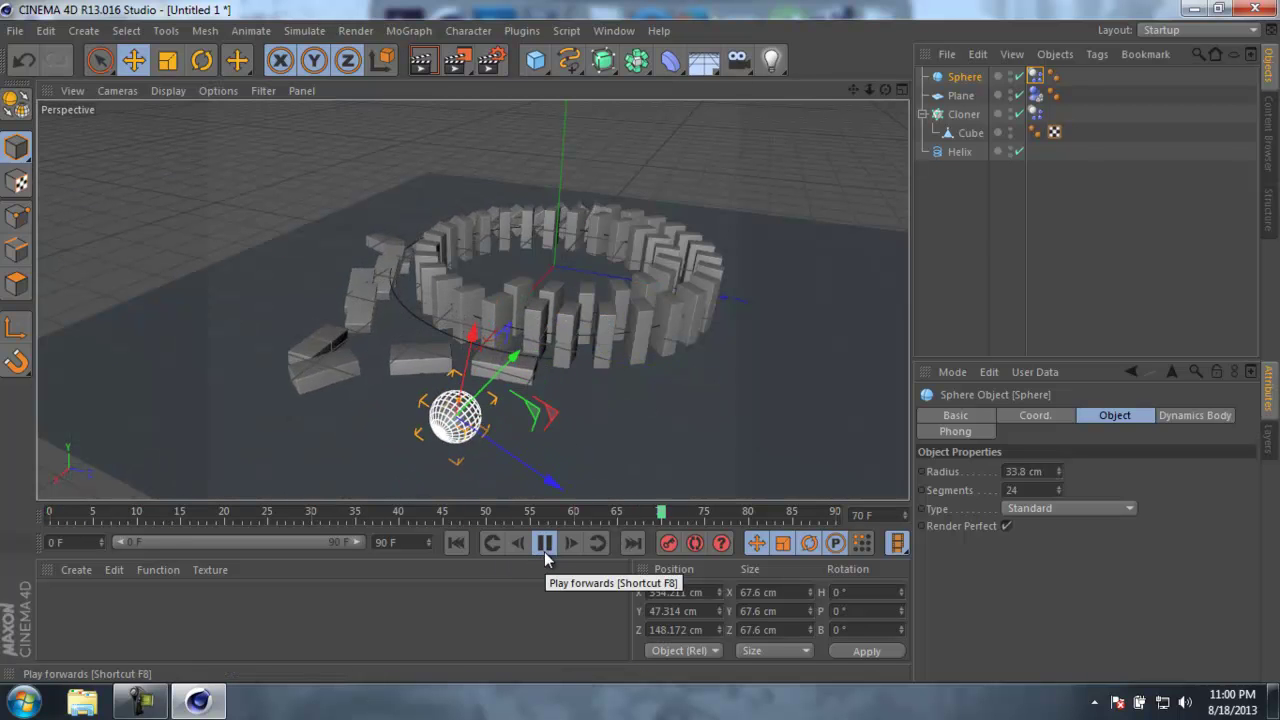
{"action": "left_click", "coordinate": [545, 543]}
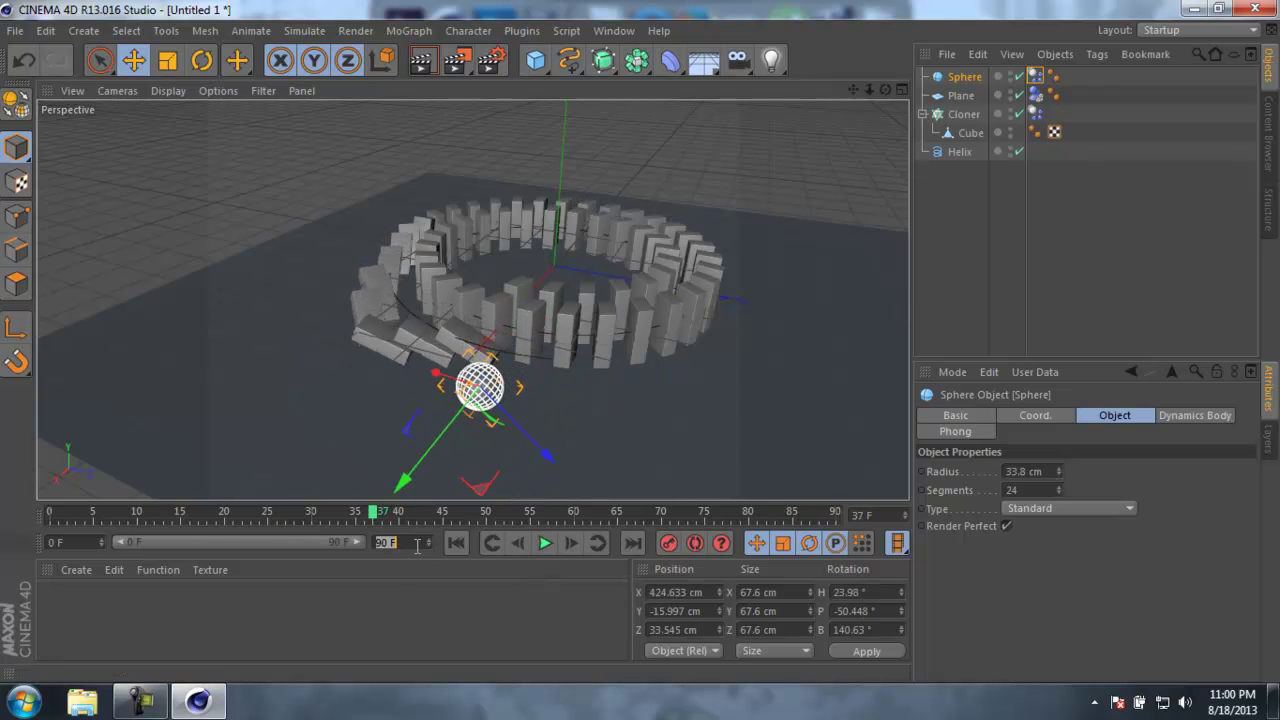
{"action": "key", "text": "Return"}
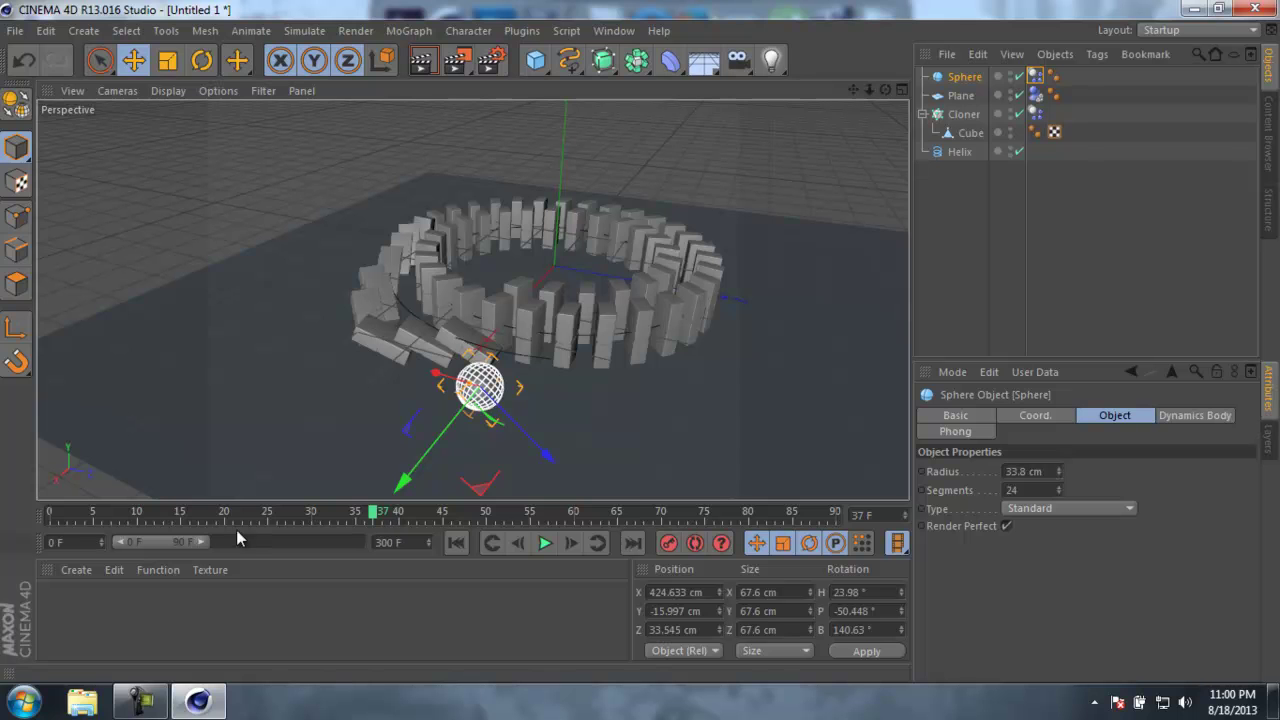
{"action": "left_click_drag", "start_coordinate": [204, 543], "coordinate": [402, 543]}
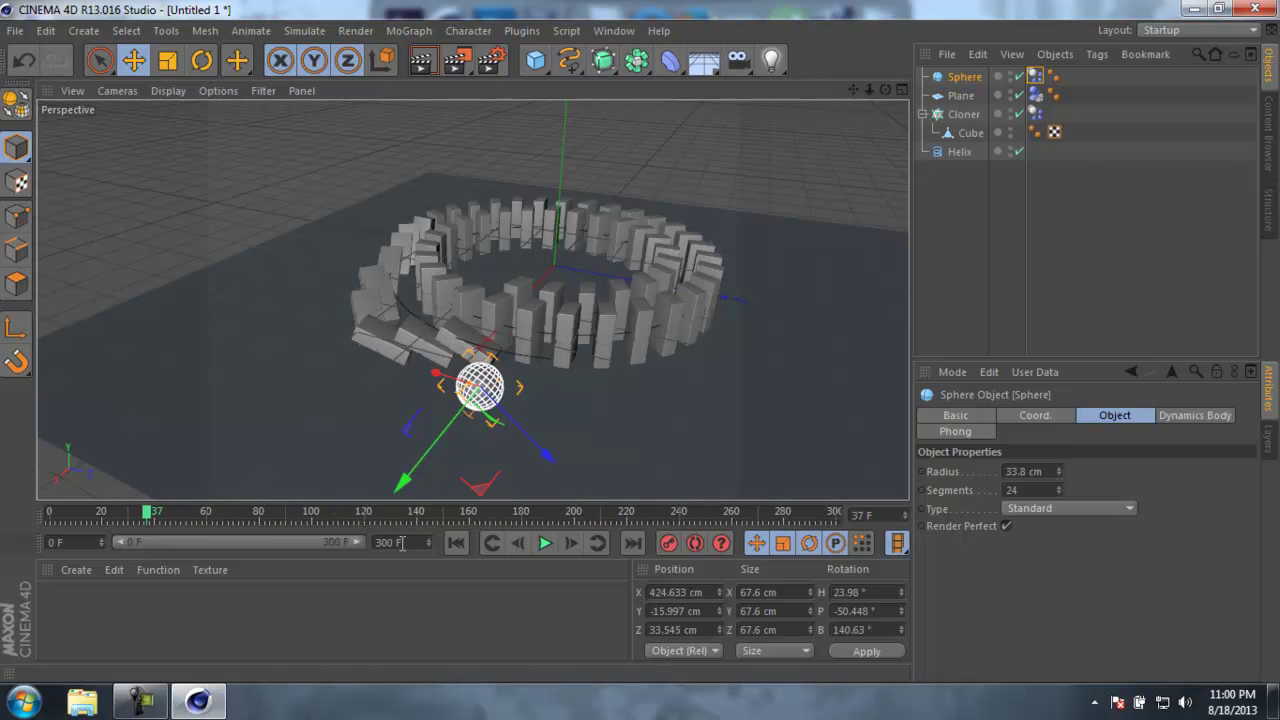
Play the extended simulation from the first frame to check the domino fall, and rewind it to the start.
{"action": "left_click", "coordinate": [457, 543]}
{"action": "left_click", "coordinate": [546, 542]}
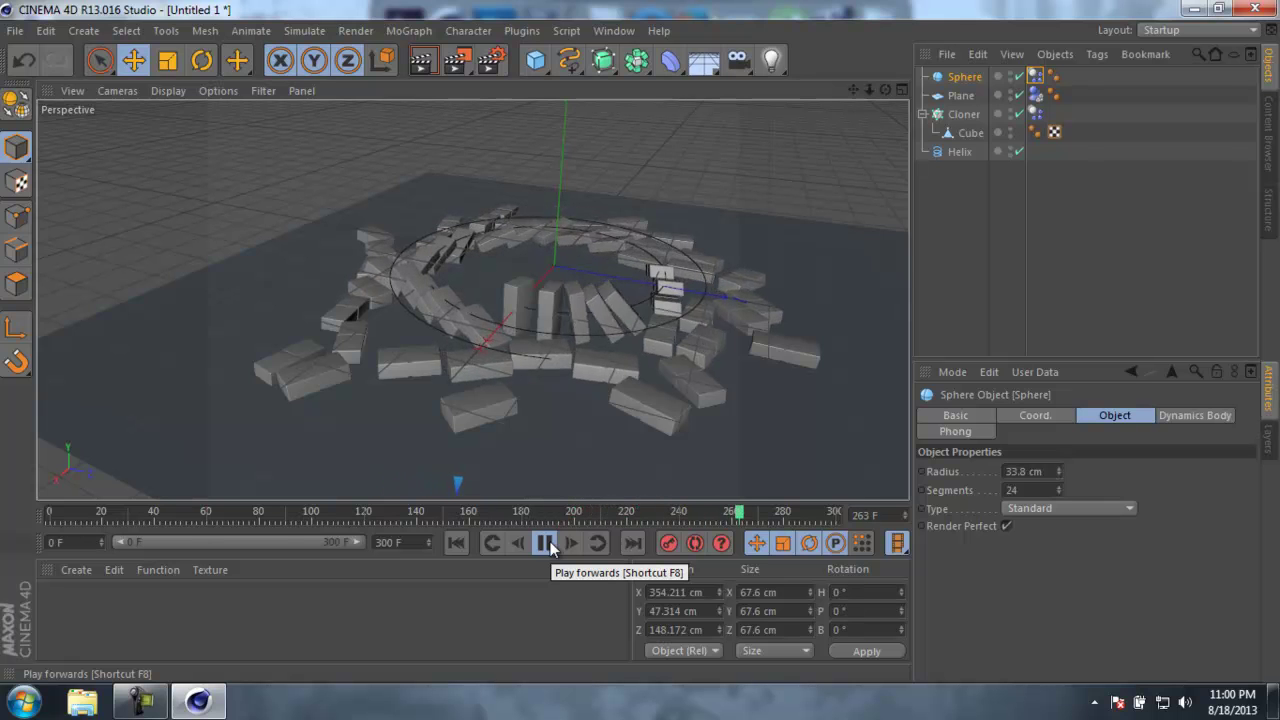
{"action": "left_click", "coordinate": [457, 543]}
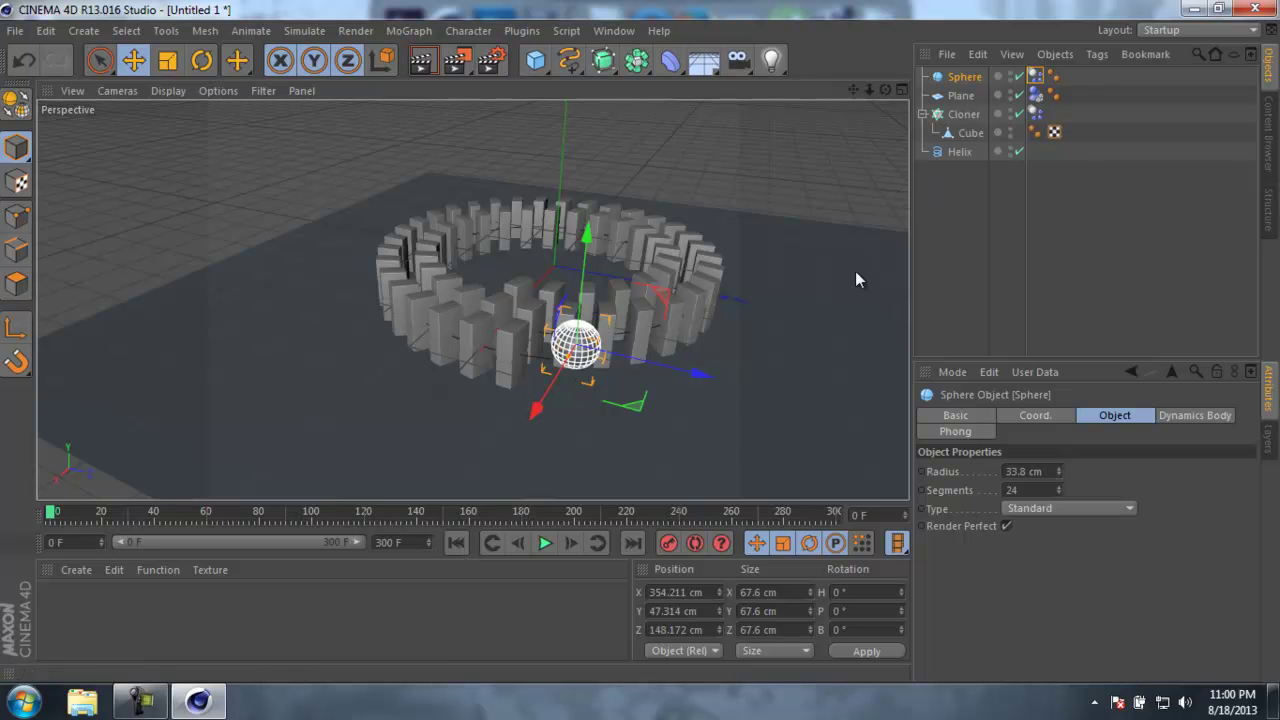
Show the Cube alone in polygon mode with the Cloner disabled, and let Rectangle Selection include hidden elements.
{"action": "left_click", "coordinate": [970, 133]}
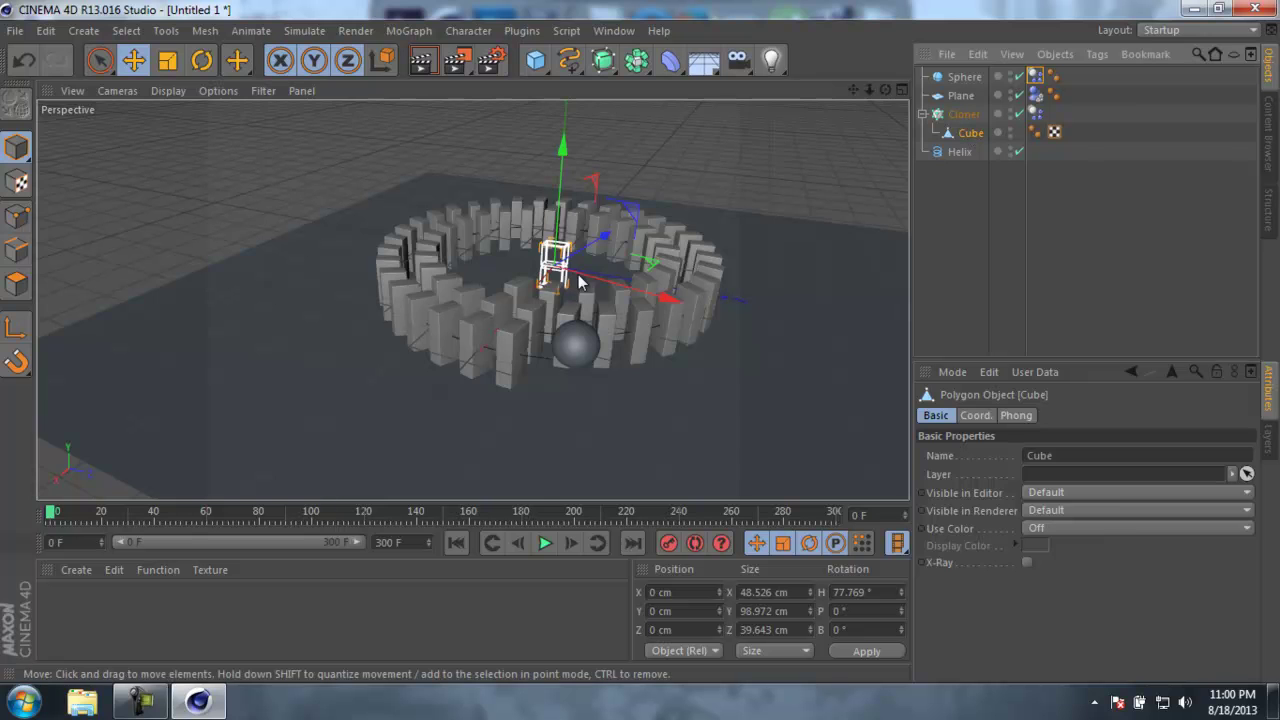
{"action": "right_click_drag", "start_coordinate": [551, 263], "coordinate": [641, 237], "text": "alt"}
{"action": "left_click_drag", "start_coordinate": [698, 257], "coordinate": [556, 270], "text": "alt"}
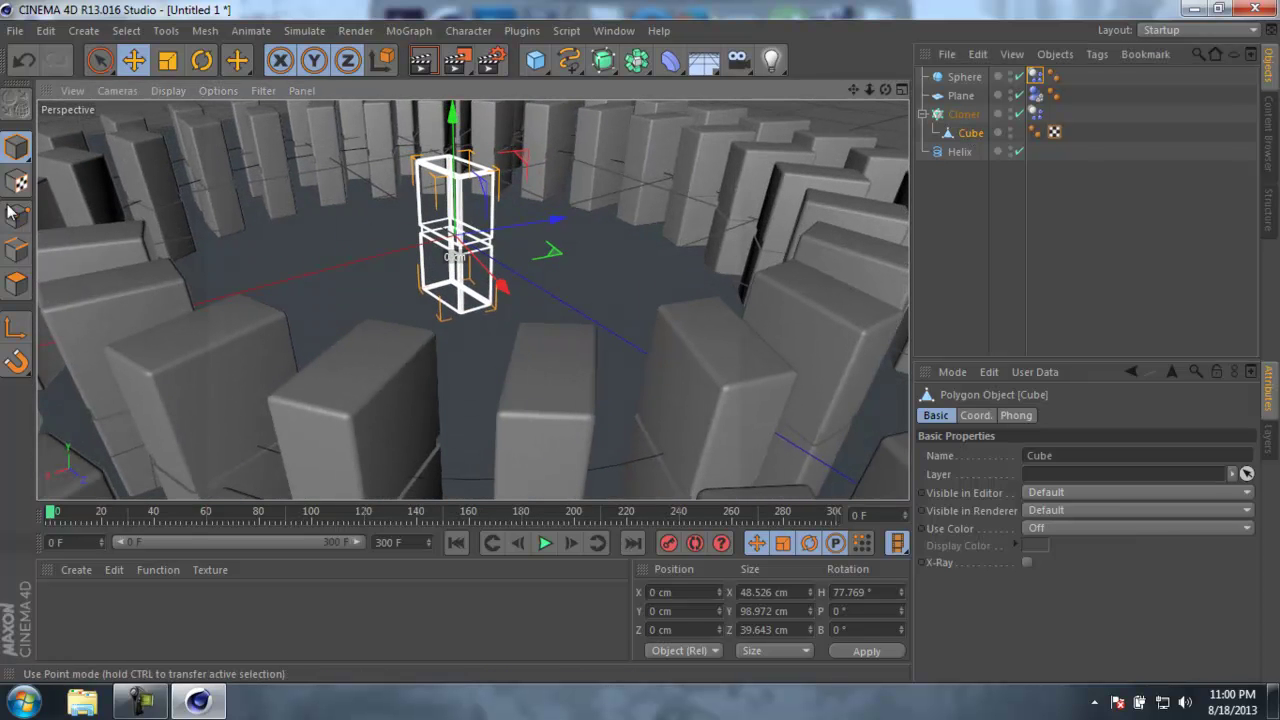
{"action": "left_click", "coordinate": [17, 287]}
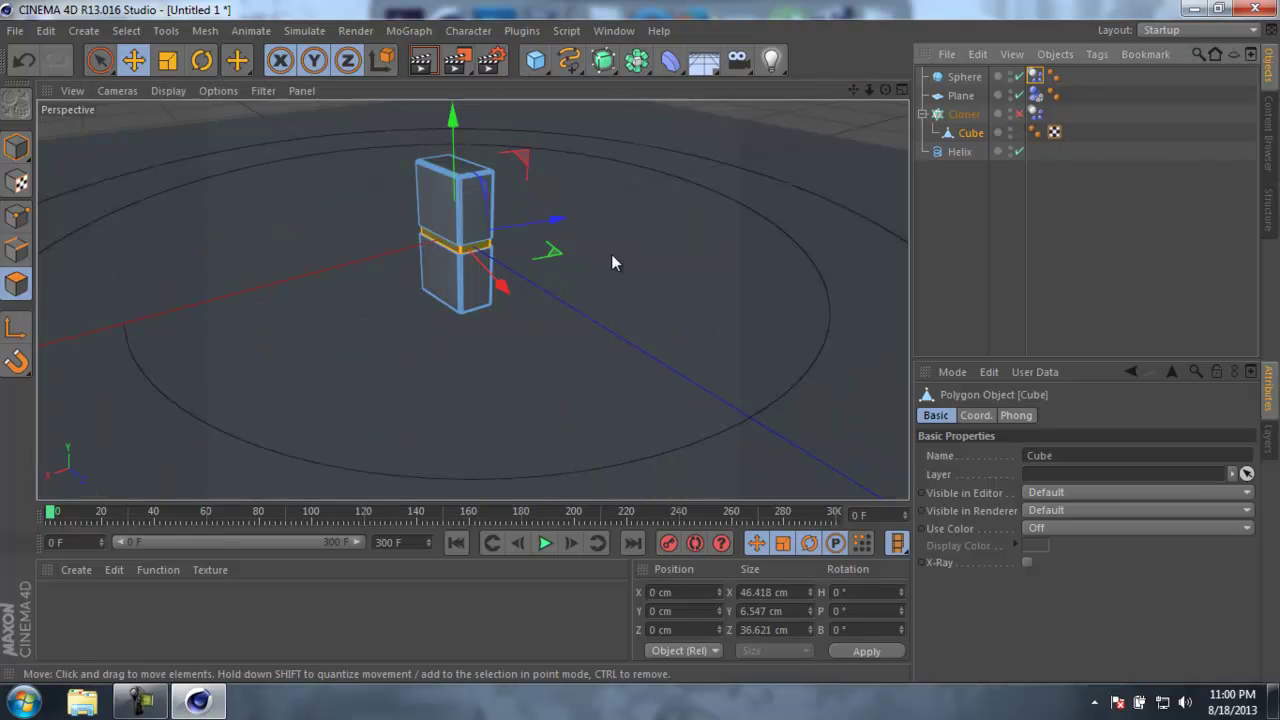
{"action": "left_click_drag", "start_coordinate": [420, 229], "coordinate": [518, 241], "text": "alt"}
{"action": "key", "text": "space"}
{"action": "left_click_drag", "start_coordinate": [99, 60], "coordinate": [172, 114]}
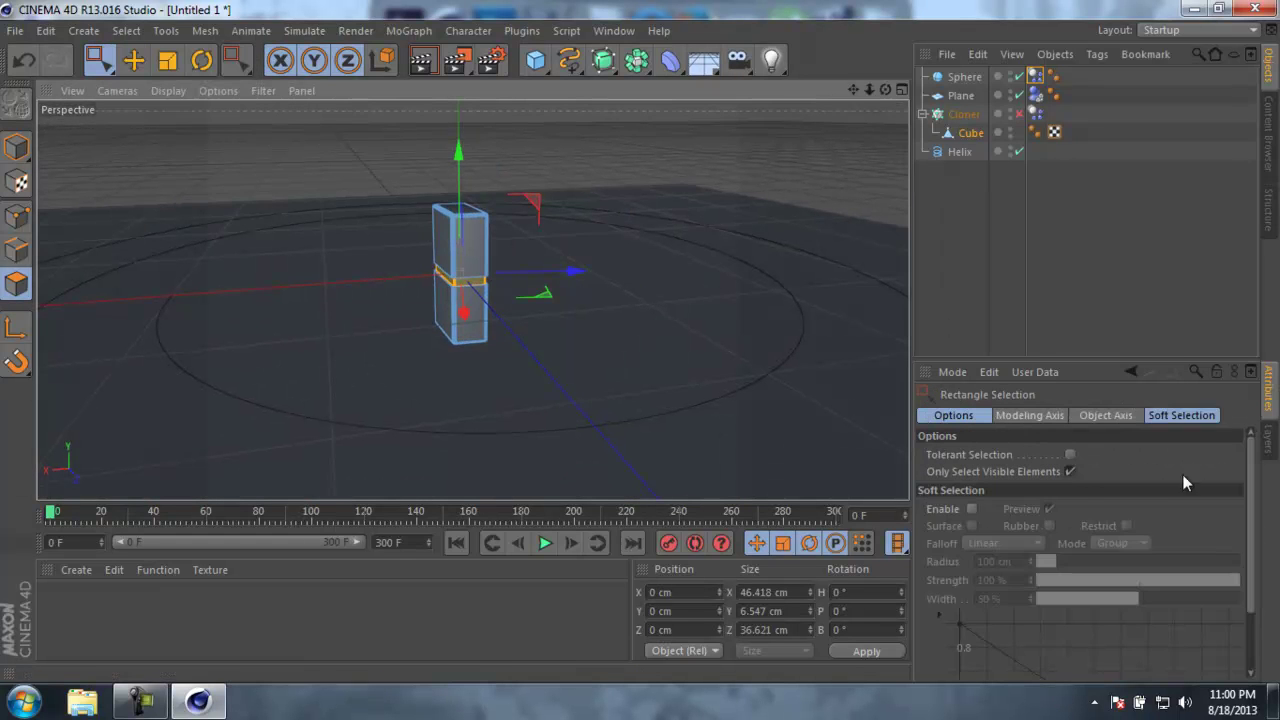
{"action": "left_click", "coordinate": [1070, 472]}
Select the polygons on both broad sides of the domino block and store them as a polygon selection.
{"action": "left_click_drag", "start_coordinate": [537, 277], "coordinate": [501, 349], "text": "alt"}
{"action": "left_click", "coordinate": [403, 166]}
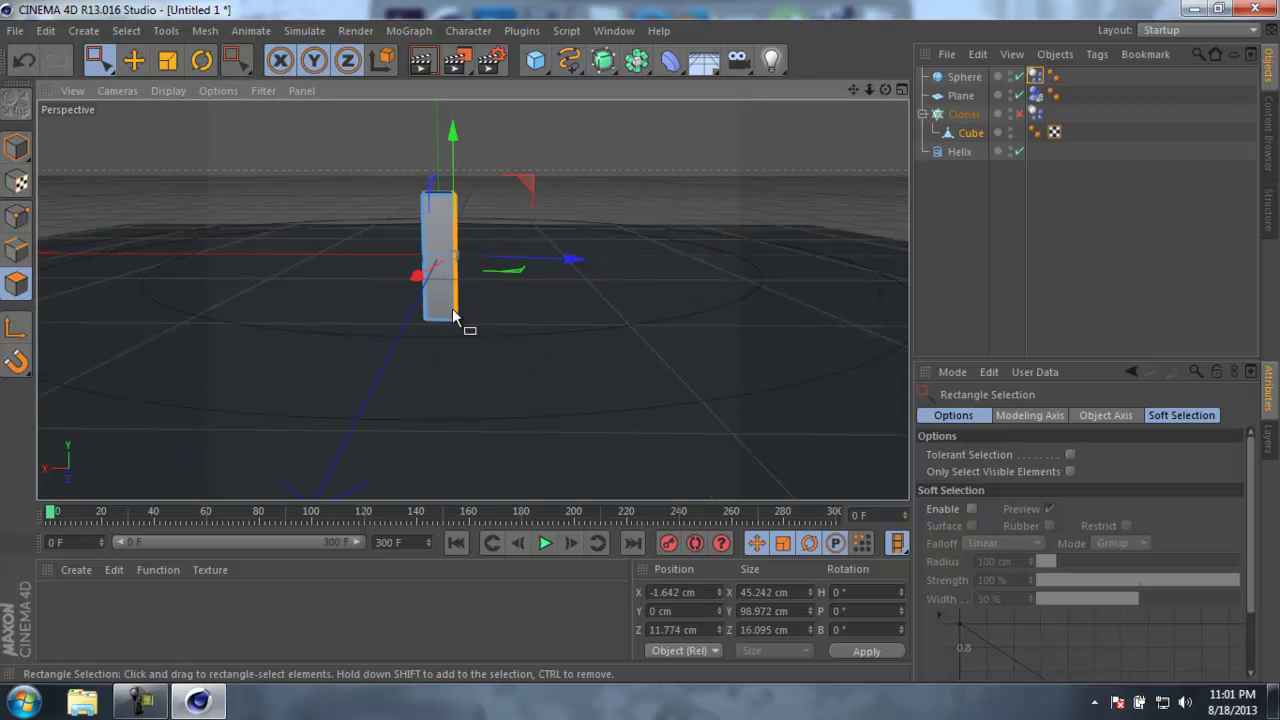
{"action": "left_click_drag", "start_coordinate": [364, 135], "coordinate": [437, 362], "text": "shift"}
{"action": "left_click_drag", "start_coordinate": [343, 248], "coordinate": [290, 255], "text": "alt"}
{"action": "left_click", "coordinate": [126, 30]}
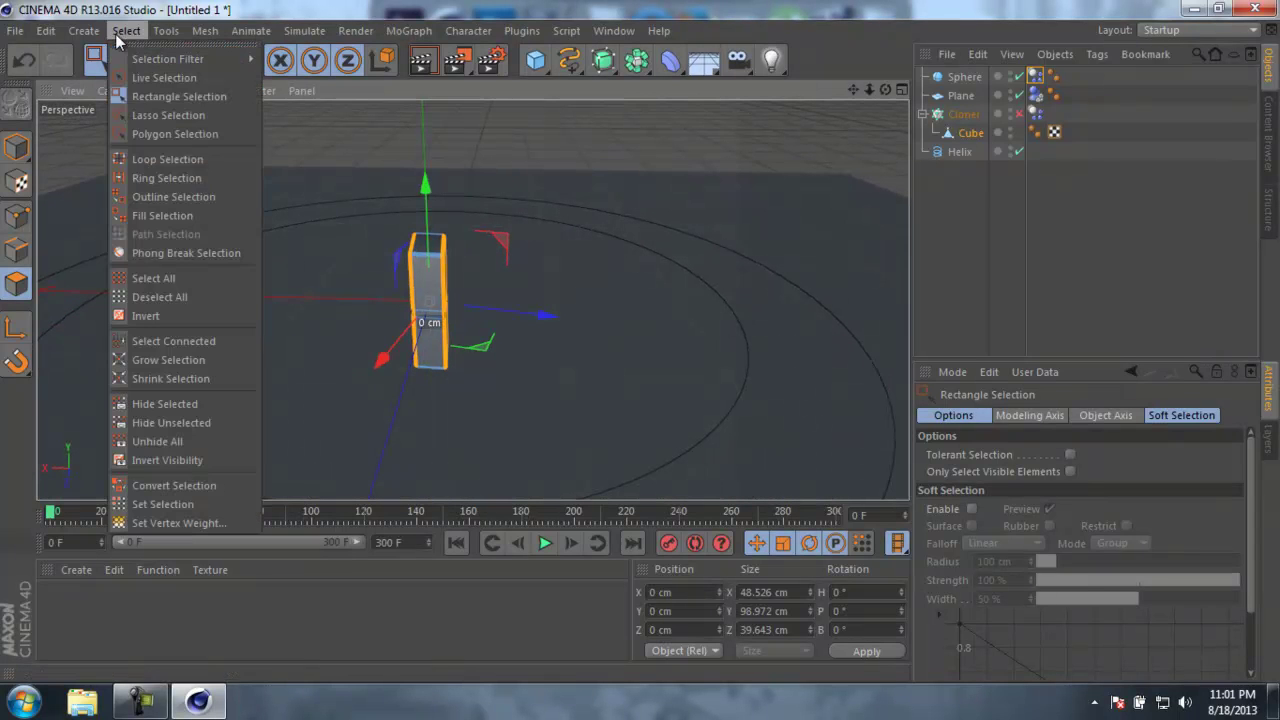
{"action": "left_click", "coordinate": [166, 503]}
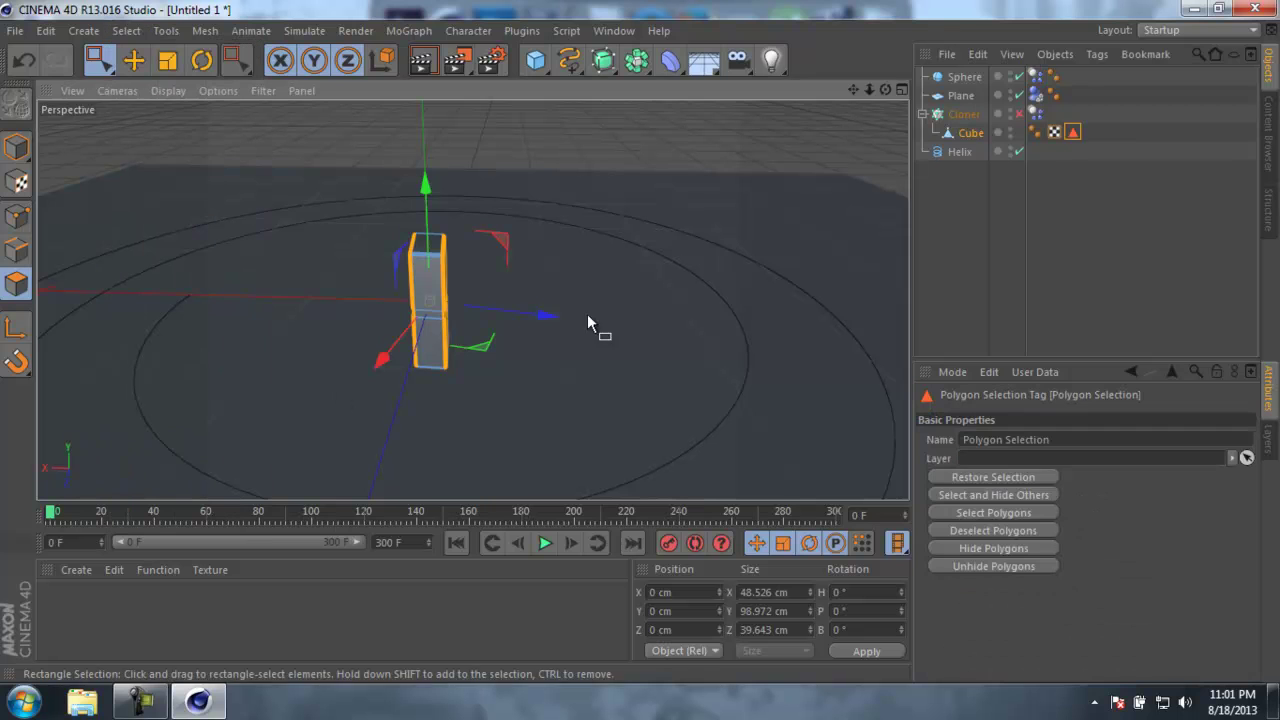
Invert the polygon selection on the Cube and store the remaining faces as a second polygon selection.
{"action": "left_click", "coordinate": [1056, 132]}
{"action": "left_click", "coordinate": [126, 30]}
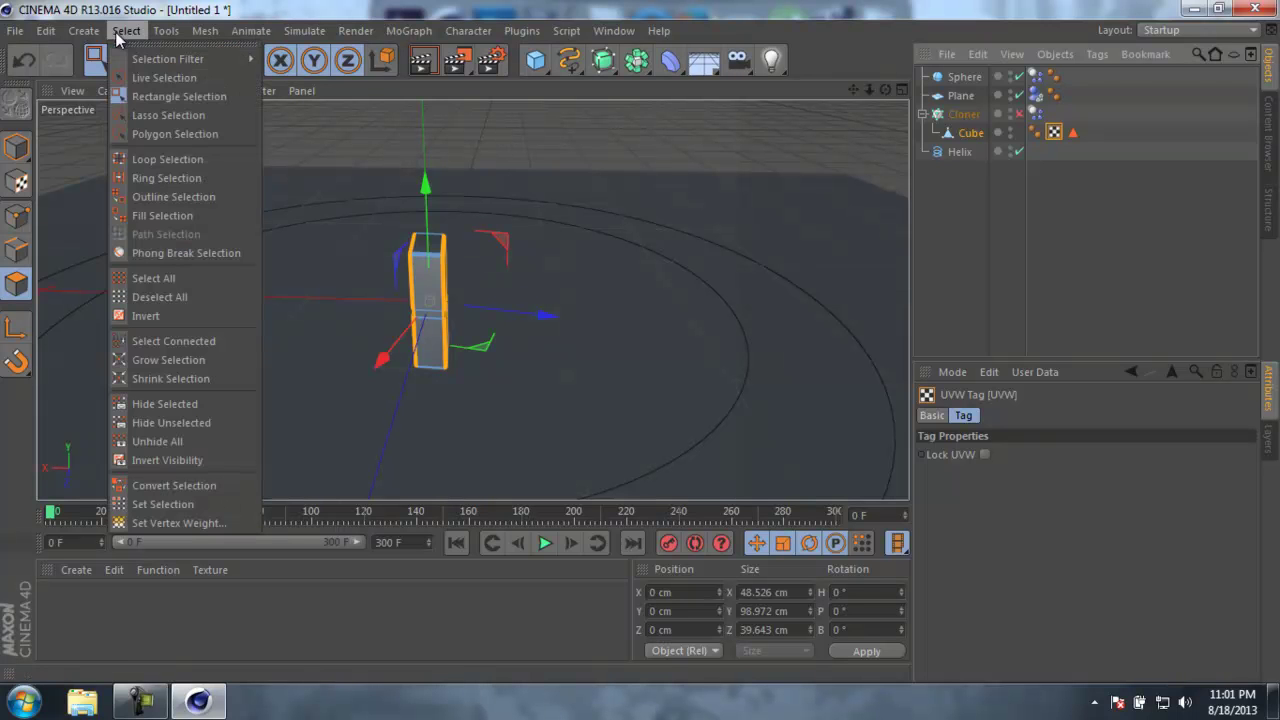
{"action": "left_click", "coordinate": [146, 316]}
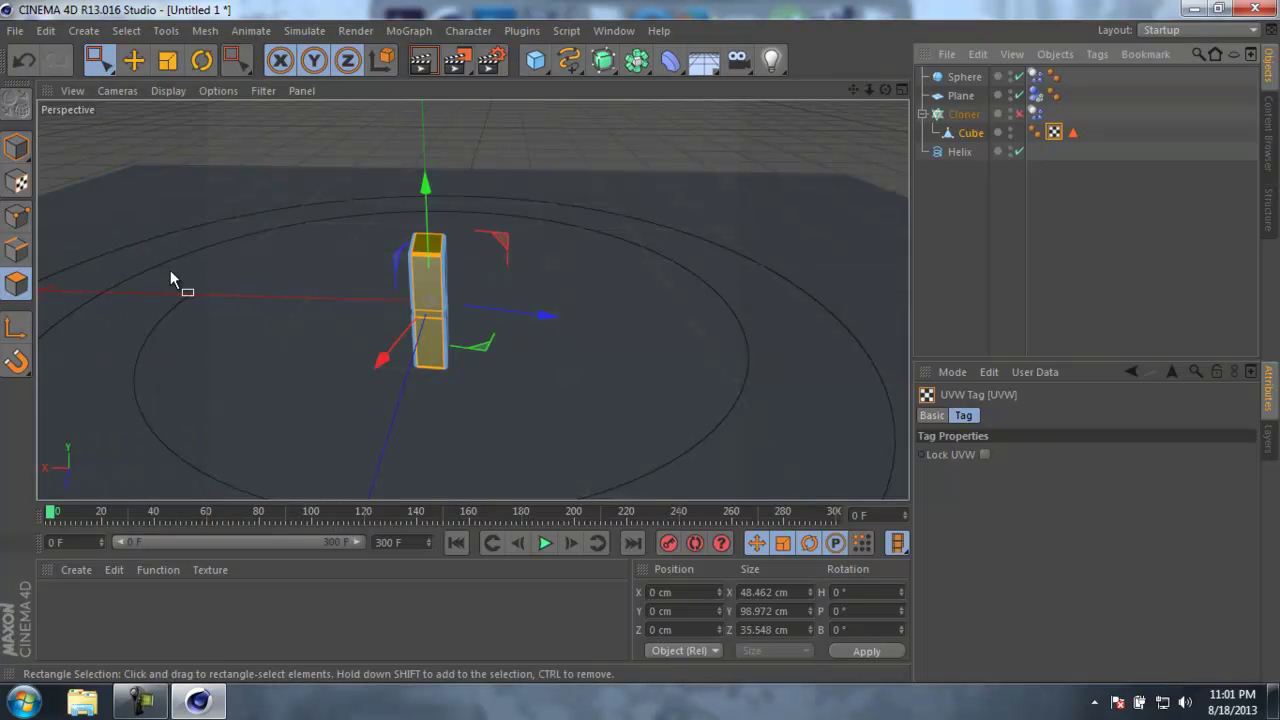
{"action": "left_click", "coordinate": [126, 30]}
{"action": "left_click", "coordinate": [154, 501]}
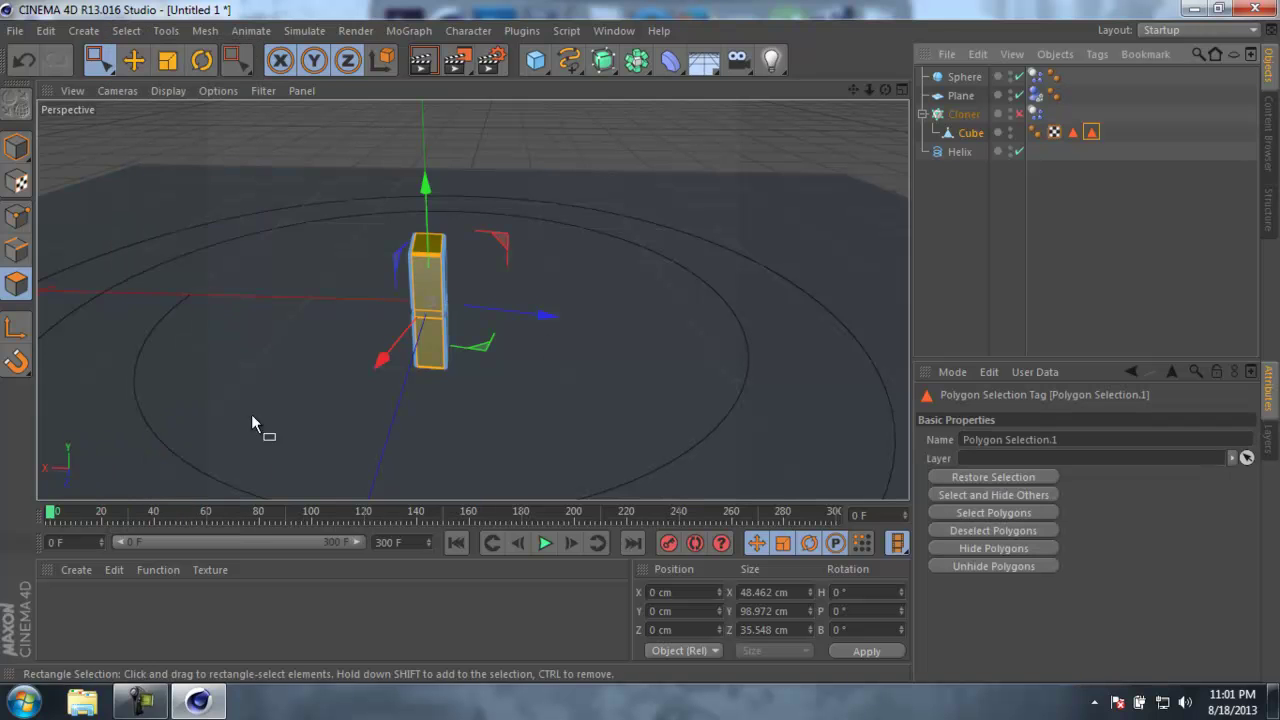
Activate the Cube's first polygon selection and create a new material with a pure black color.
{"action": "left_click", "coordinate": [1073, 132]}
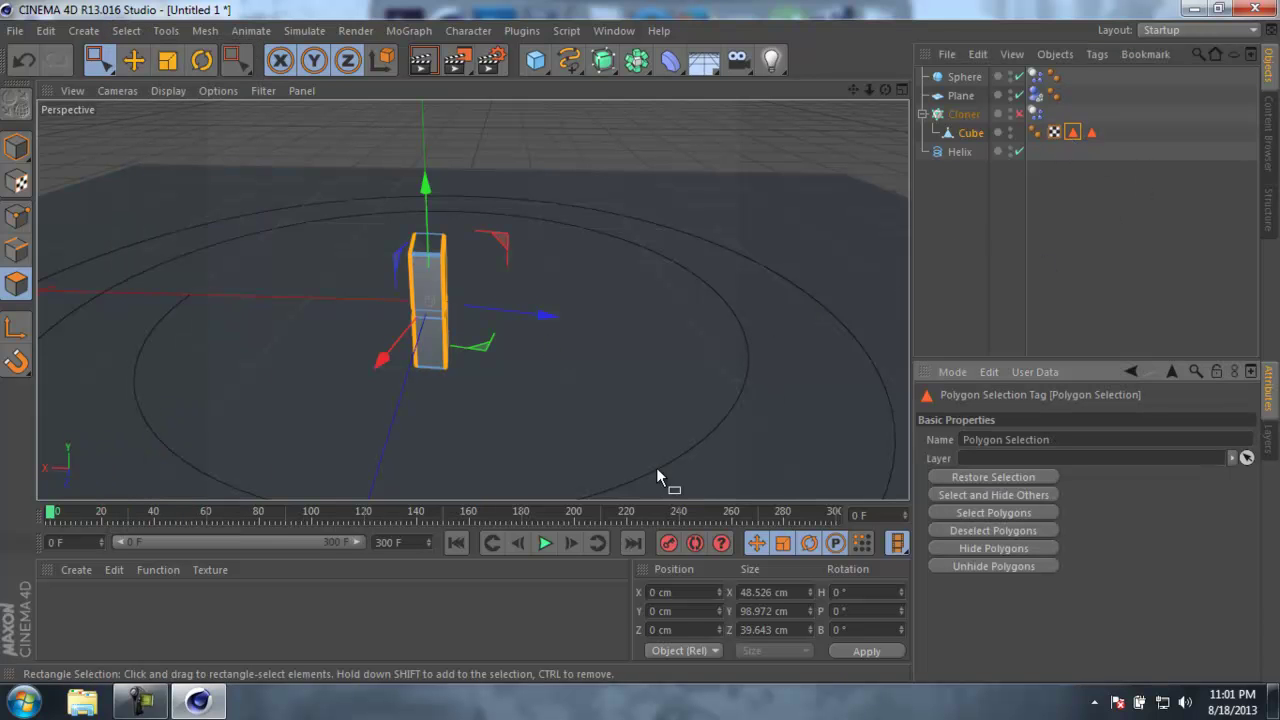
{"action": "left_click_drag", "start_coordinate": [564, 328], "coordinate": [443, 306], "text": "alt"}
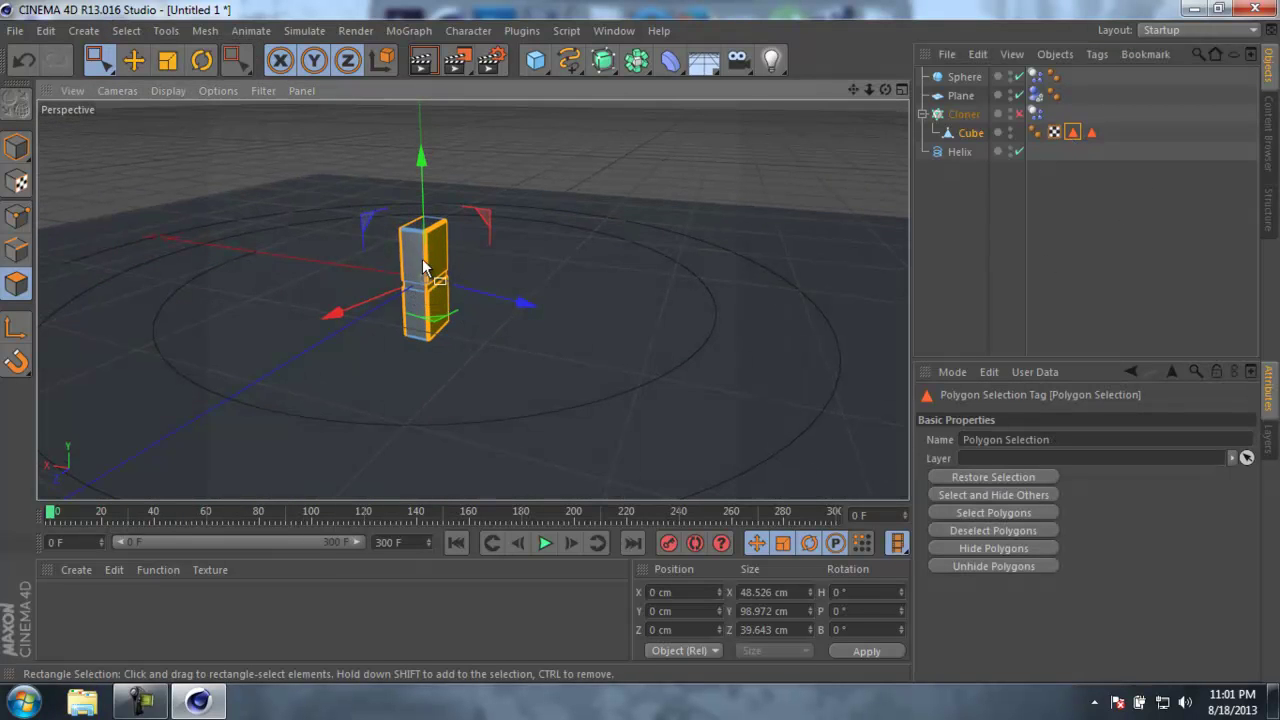
{"action": "double_click", "coordinate": [266, 625]}
{"action": "double_click", "coordinate": [64, 620]}
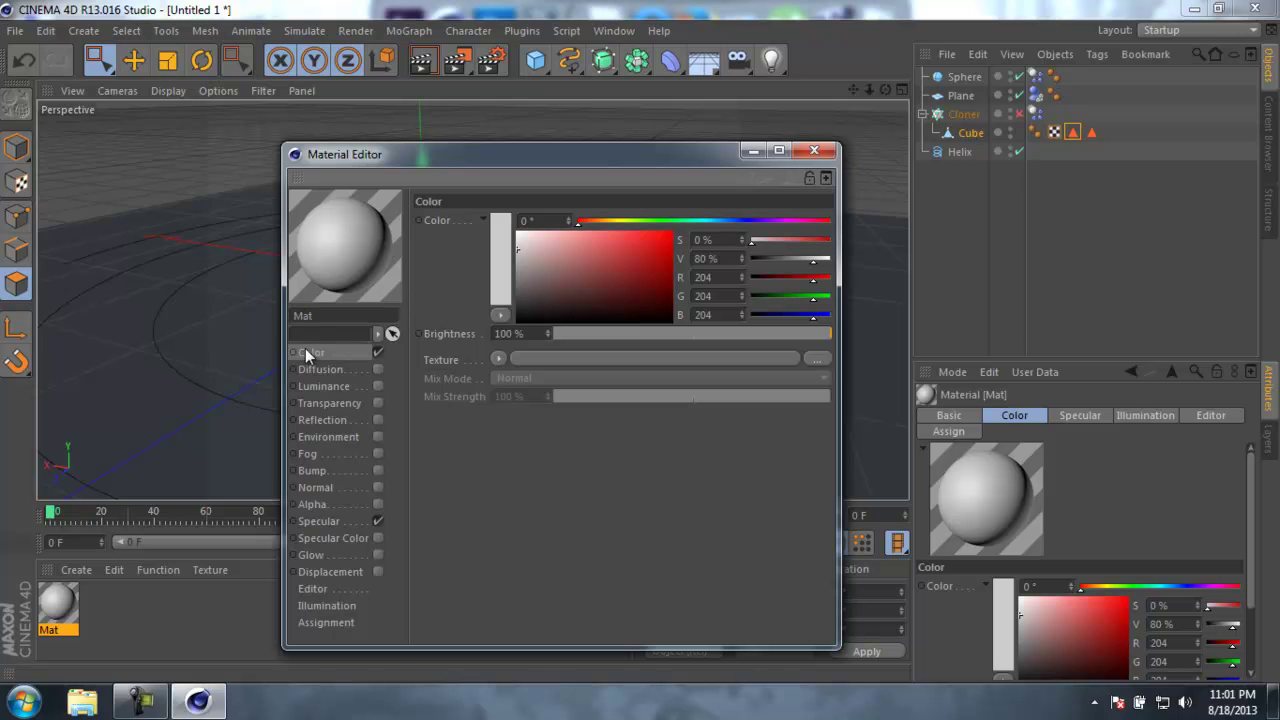
{"action": "left_click_drag", "start_coordinate": [522, 251], "coordinate": [510, 330]}
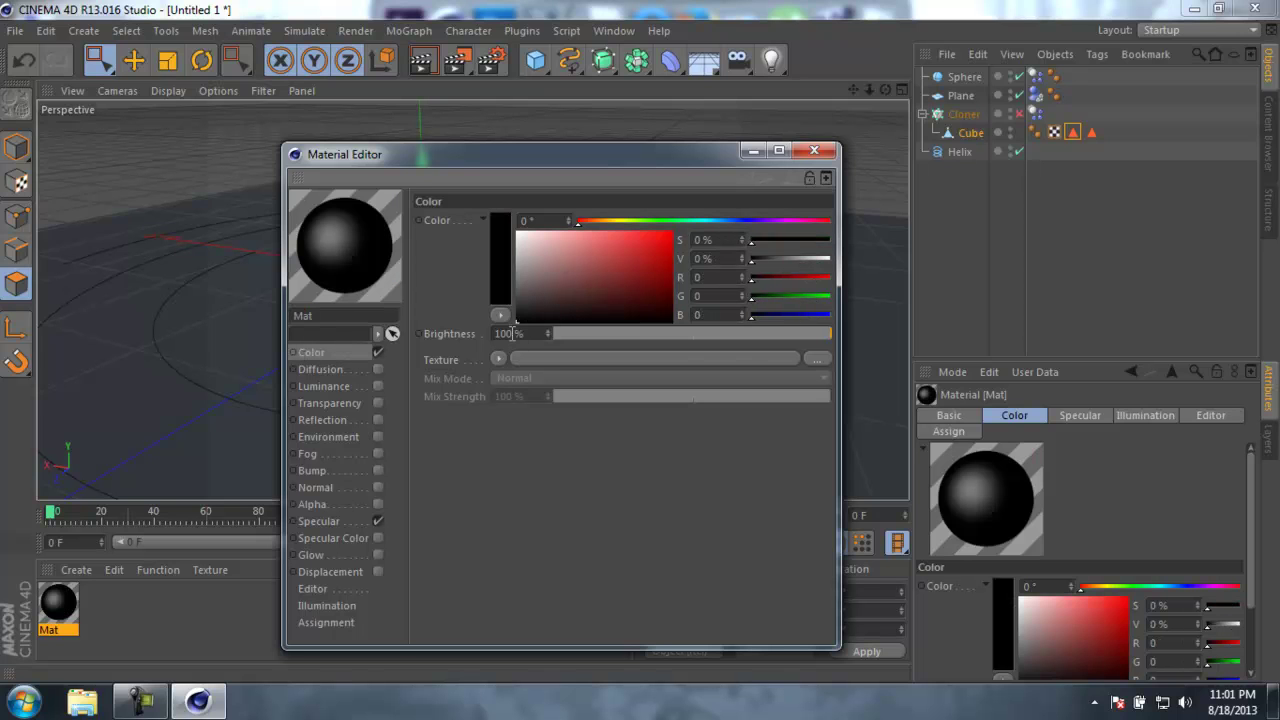
Enable reflection on the black material at 5% brightness, with a Fresnel texture at 20% mix strength.
{"action": "left_click", "coordinate": [316, 421]}
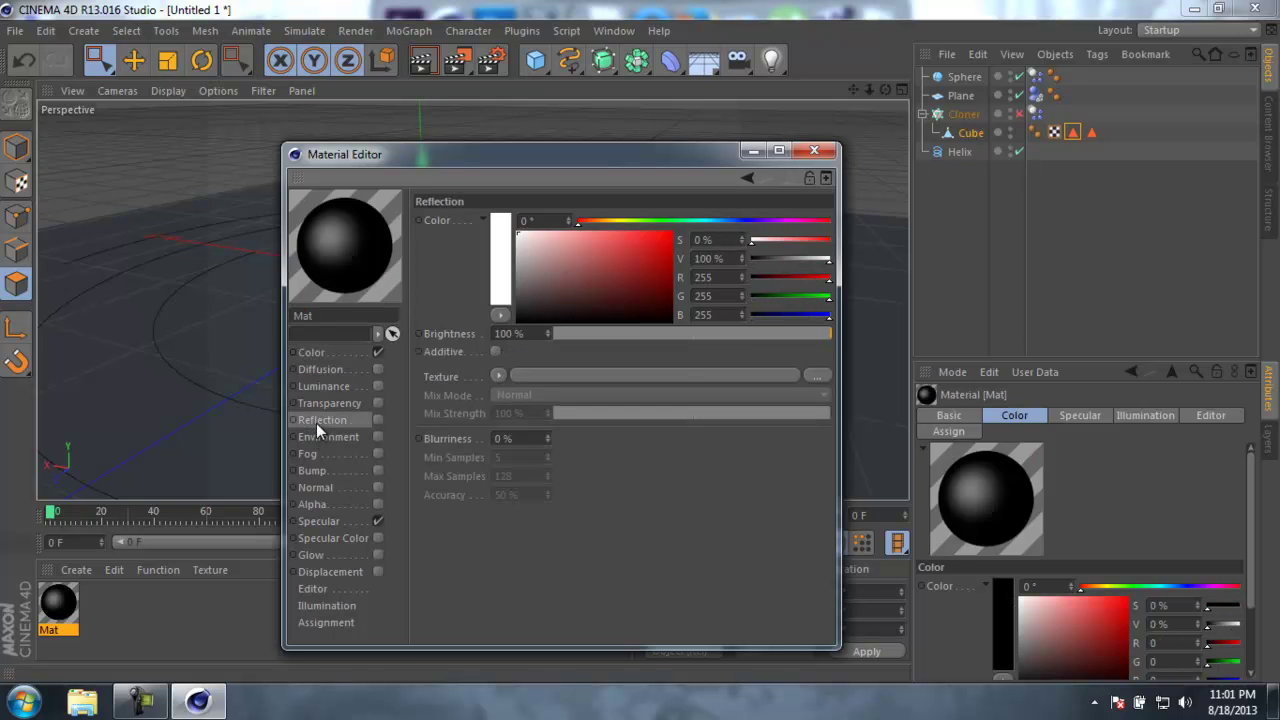
{"action": "left_click", "coordinate": [377, 421]}
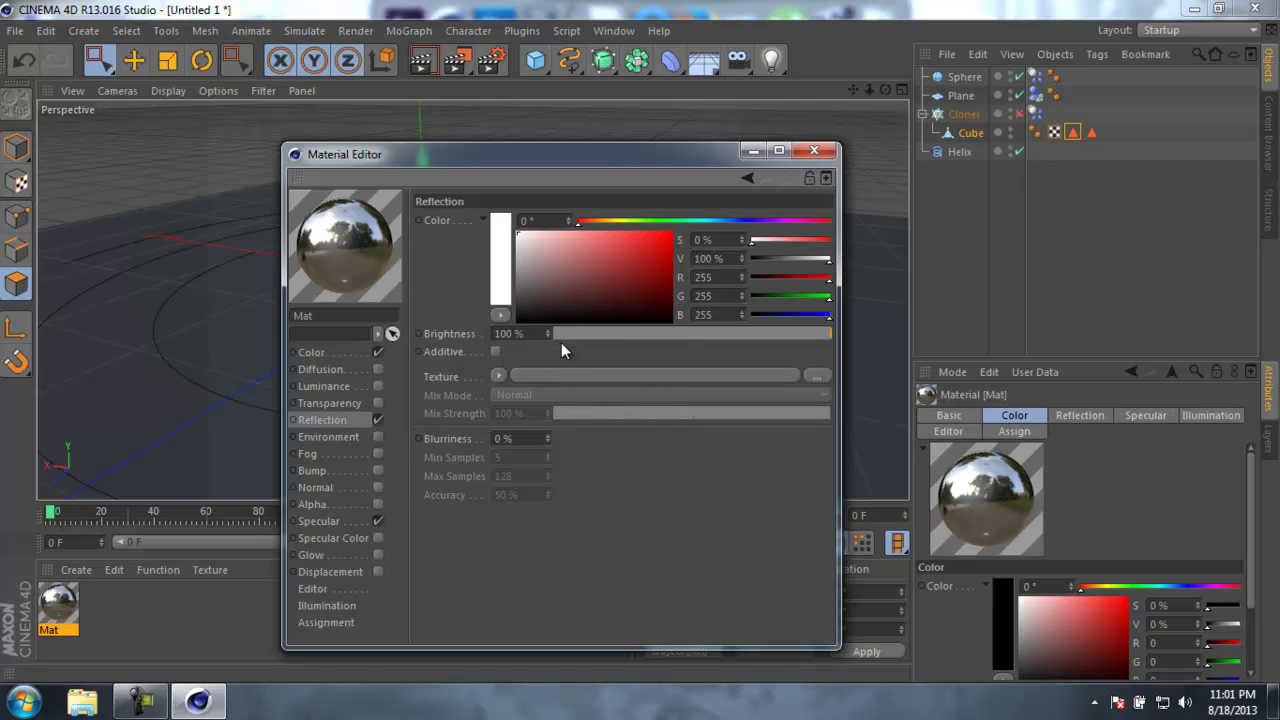
{"action": "left_click_drag", "start_coordinate": [572, 330], "coordinate": [567, 331]}
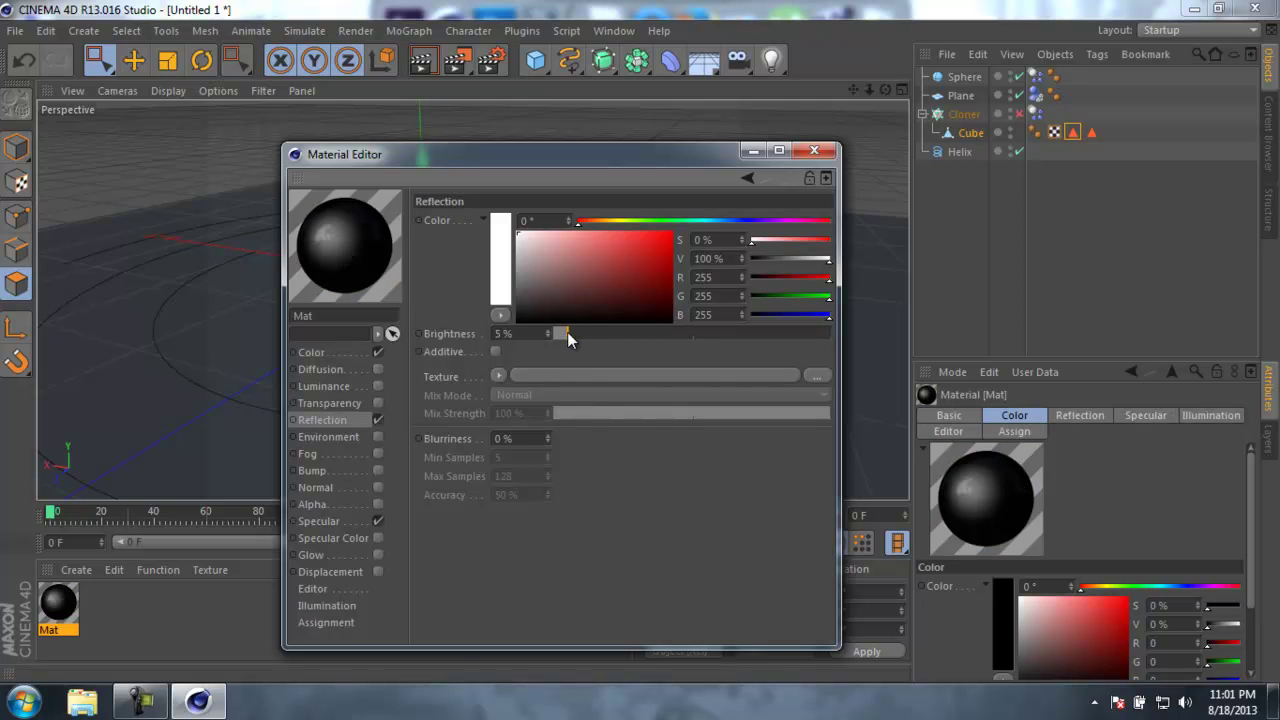
{"action": "left_click", "coordinate": [499, 376]}
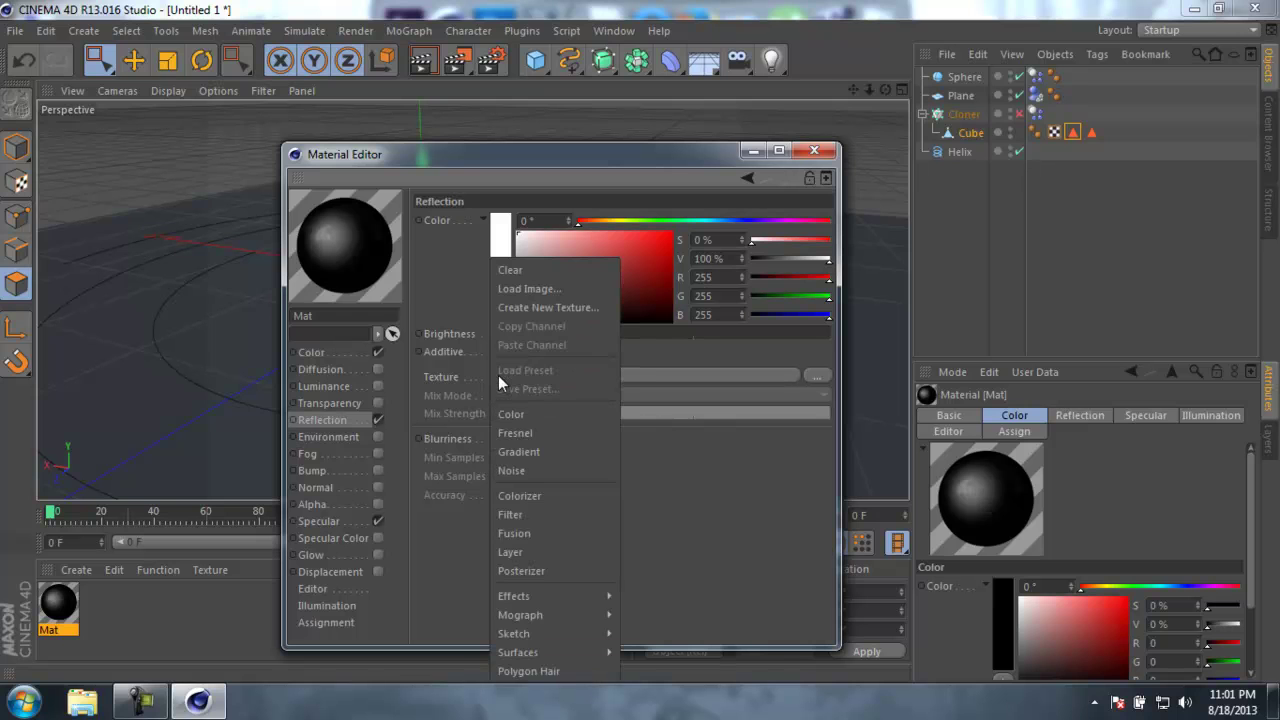
{"action": "left_click", "coordinate": [540, 433]}
{"action": "left_click_drag", "start_coordinate": [657, 470], "coordinate": [611, 469]}
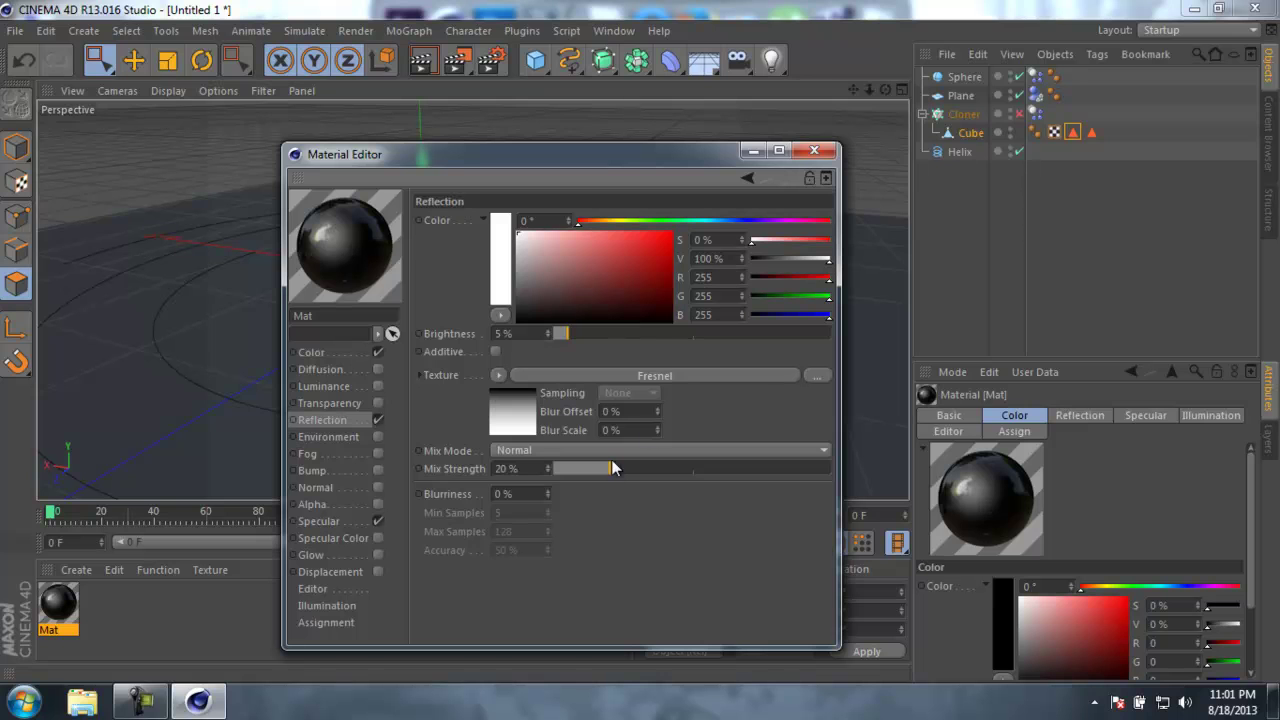
{"action": "left_click", "coordinate": [814, 151]}
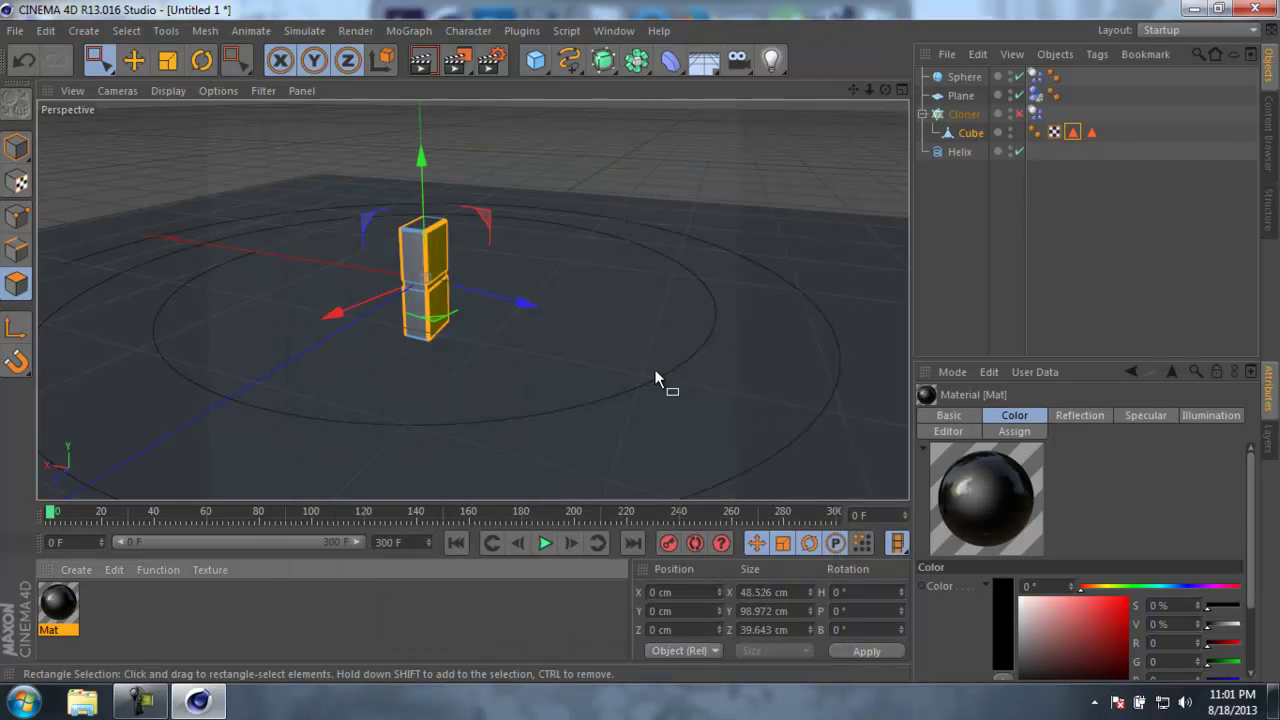
Apply the black material to the Cube's selected broad-side polygons and deselect everything to check it.
{"action": "right_click", "coordinate": [68, 600]}
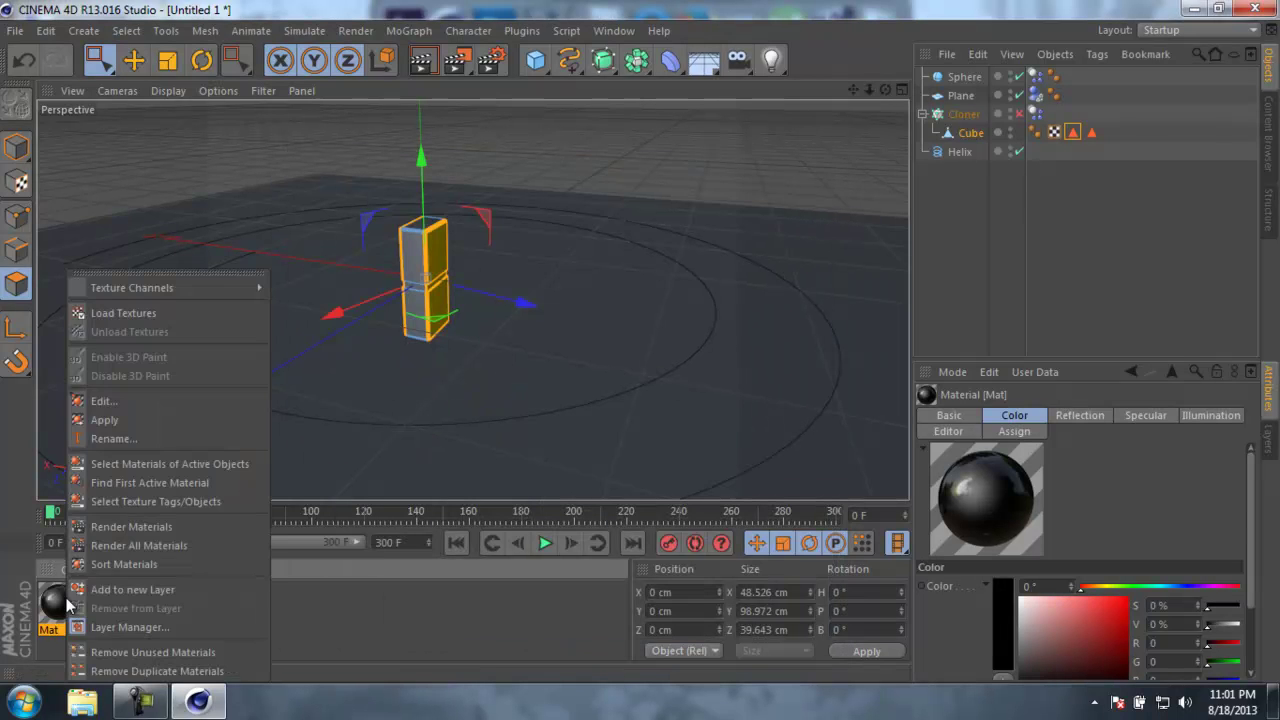
{"action": "left_click", "coordinate": [123, 423]}
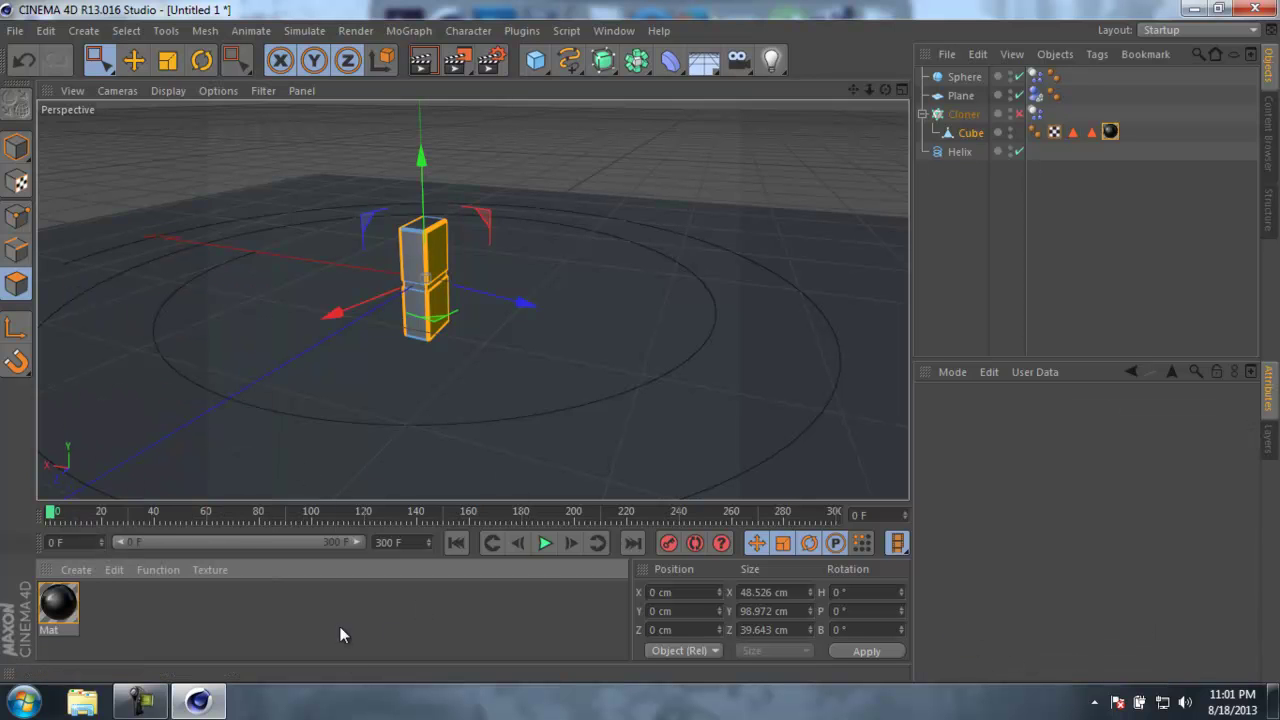
{"action": "left_click", "coordinate": [972, 216]}
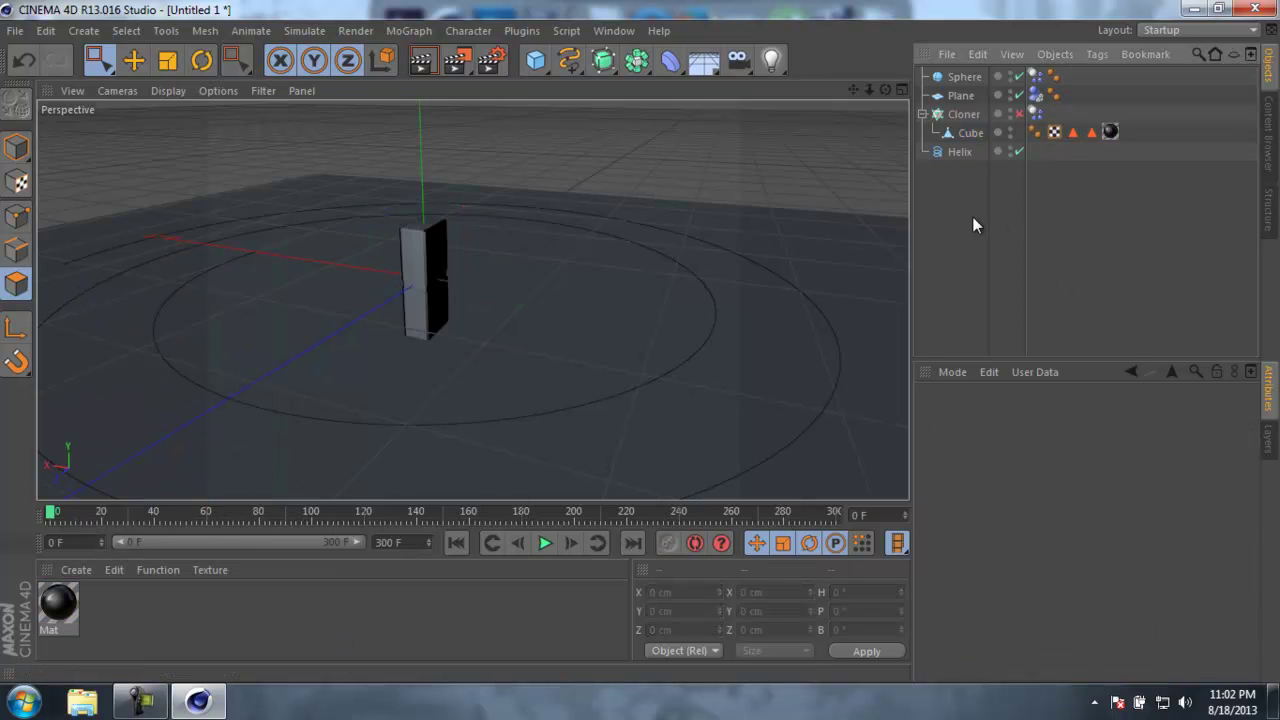
Activate the Cube's second polygon selection and create another new material, opening it for editing.
{"action": "left_click", "coordinate": [1091, 132]}
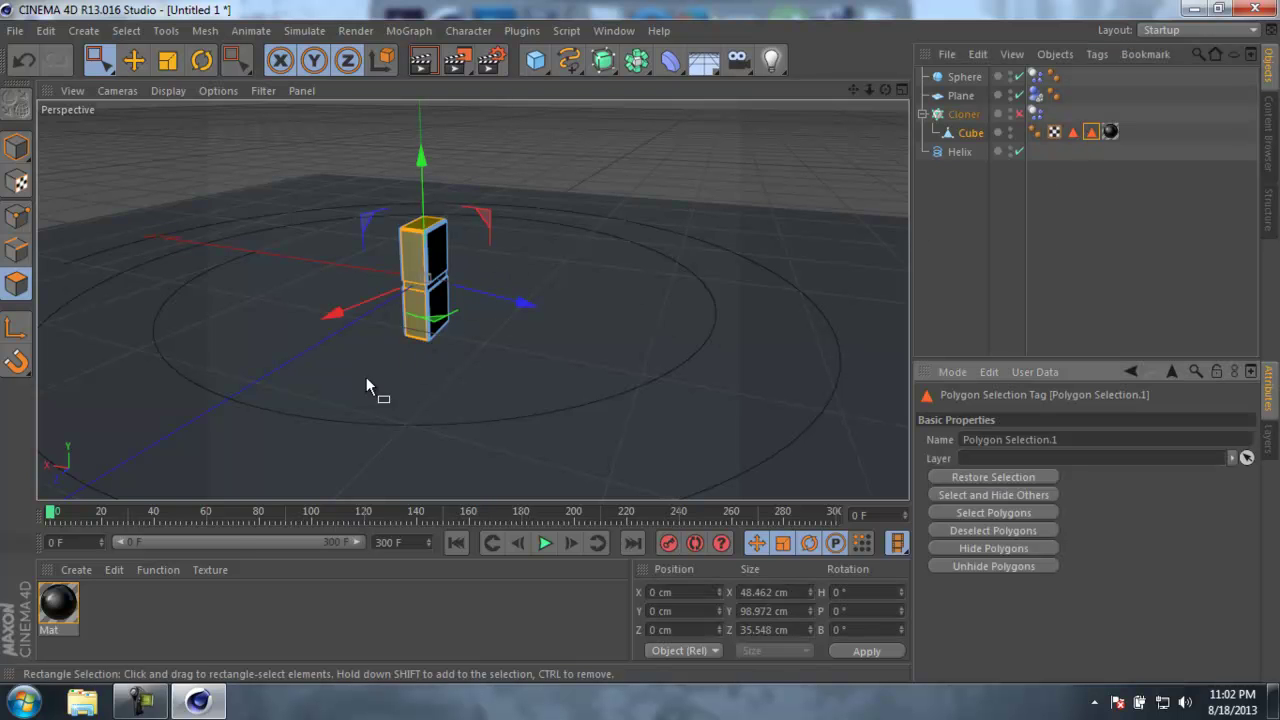
{"action": "double_click", "coordinate": [272, 620]}
{"action": "double_click", "coordinate": [60, 605]}
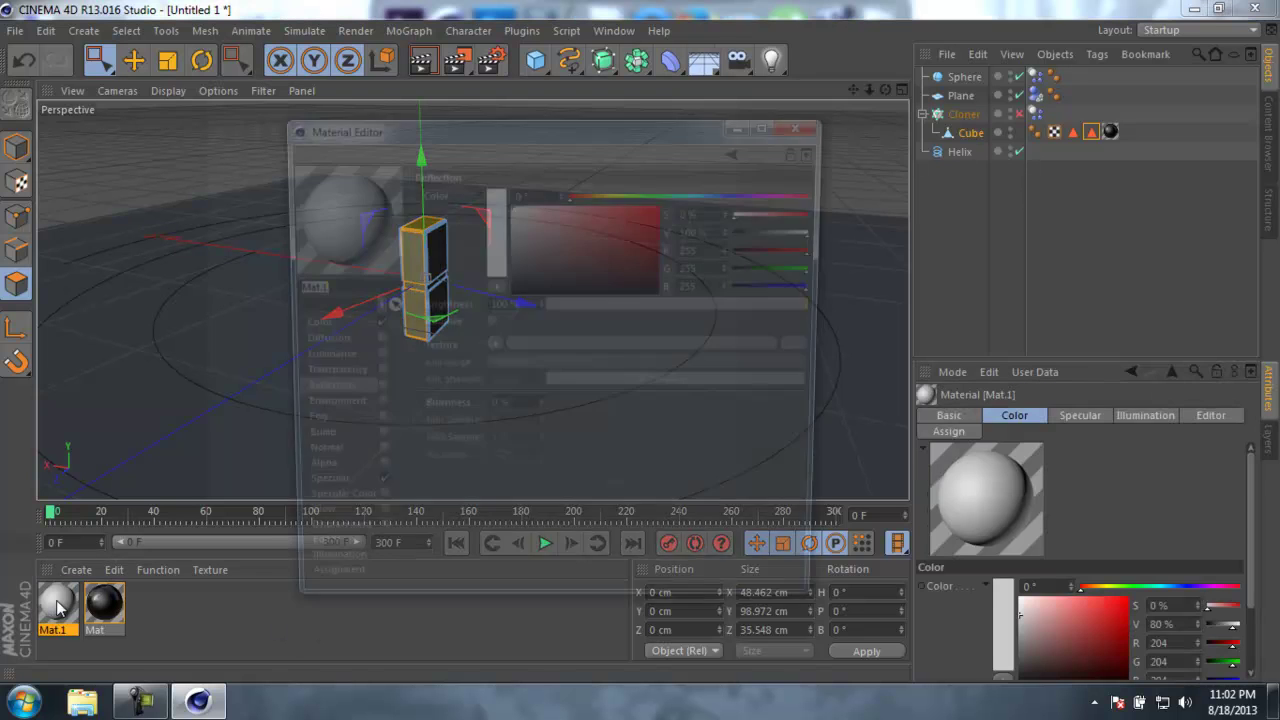
{"action": "left_click", "coordinate": [601, 241]}
{"action": "left_click_drag", "start_coordinate": [601, 237], "coordinate": [732, 177]}
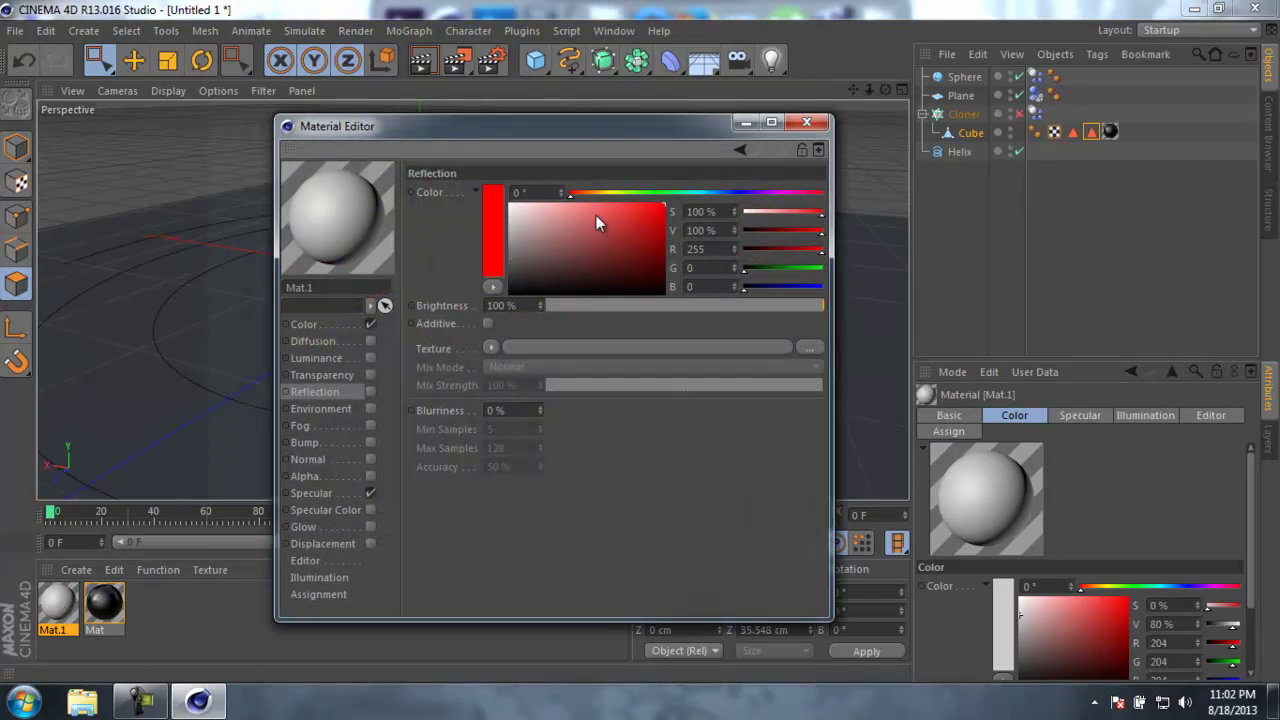
{"action": "left_click_drag", "start_coordinate": [610, 260], "coordinate": [442, 194]}
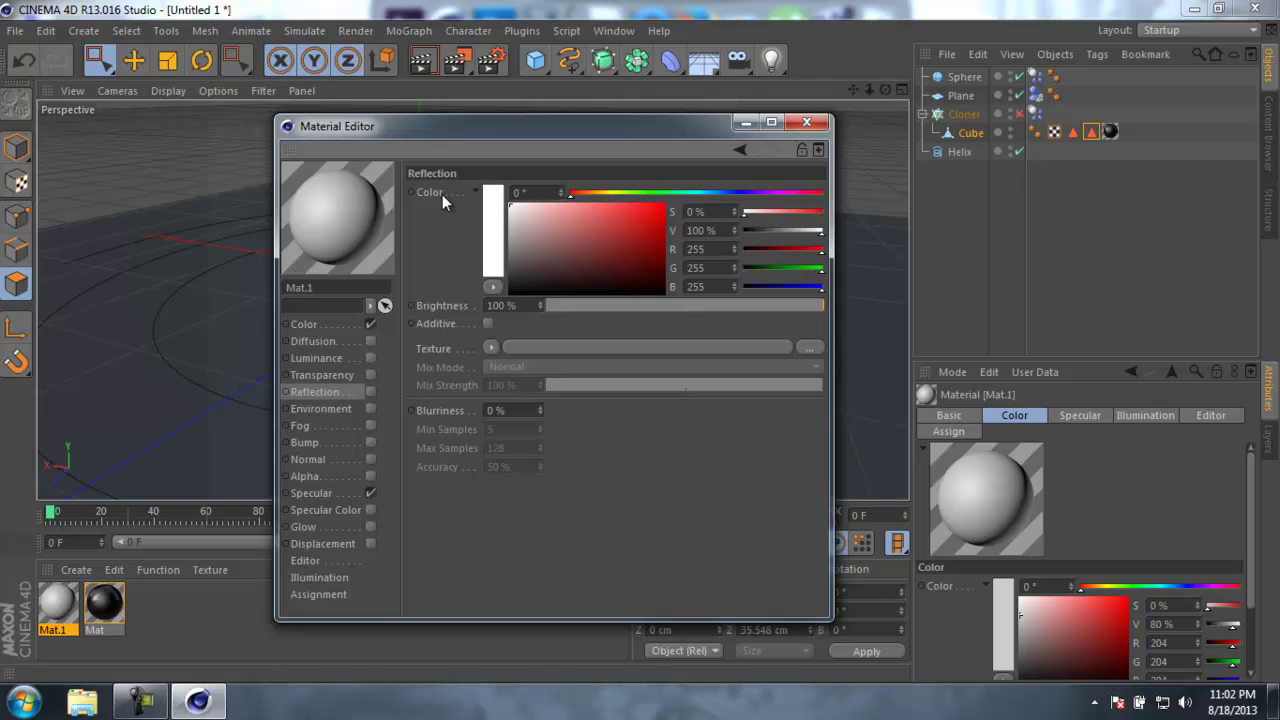
Set the second material's color to pure red (255, 0, 0) and enable its reflection at 5% brightness.
{"action": "left_click", "coordinate": [339, 325]}
{"action": "left_click_drag", "start_coordinate": [625, 226], "coordinate": [687, 193]}
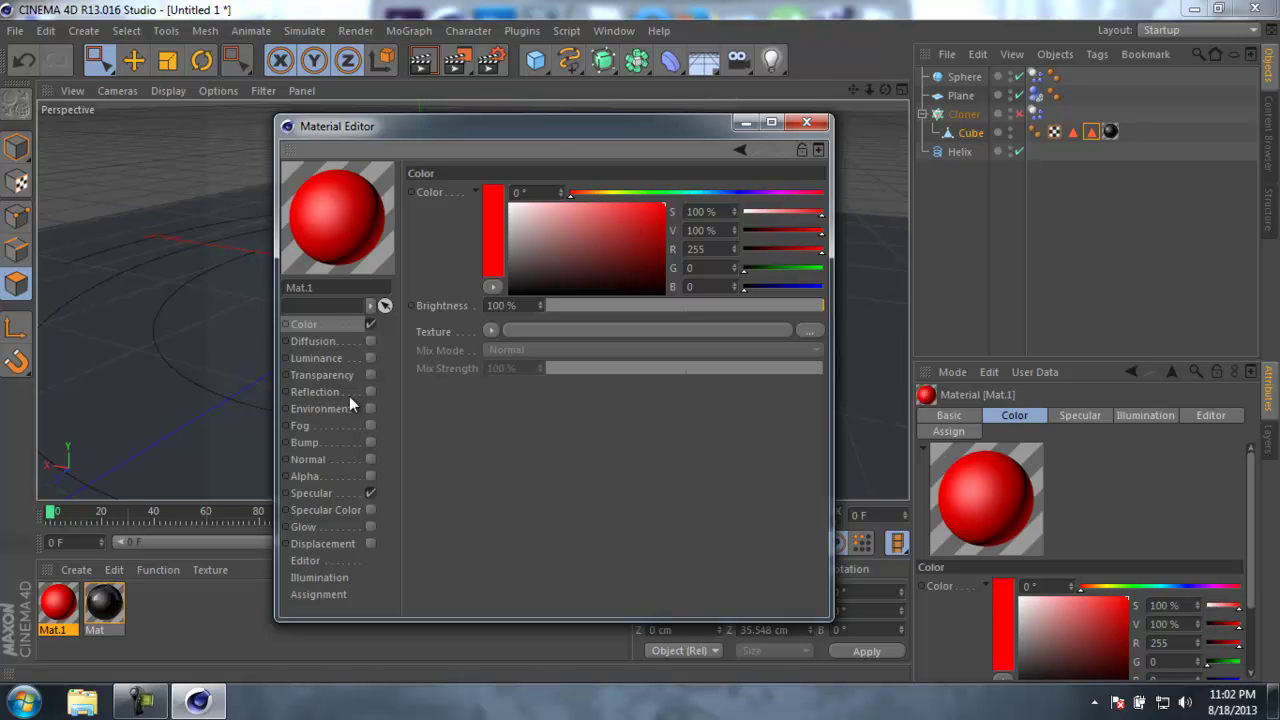
{"action": "left_click", "coordinate": [312, 393]}
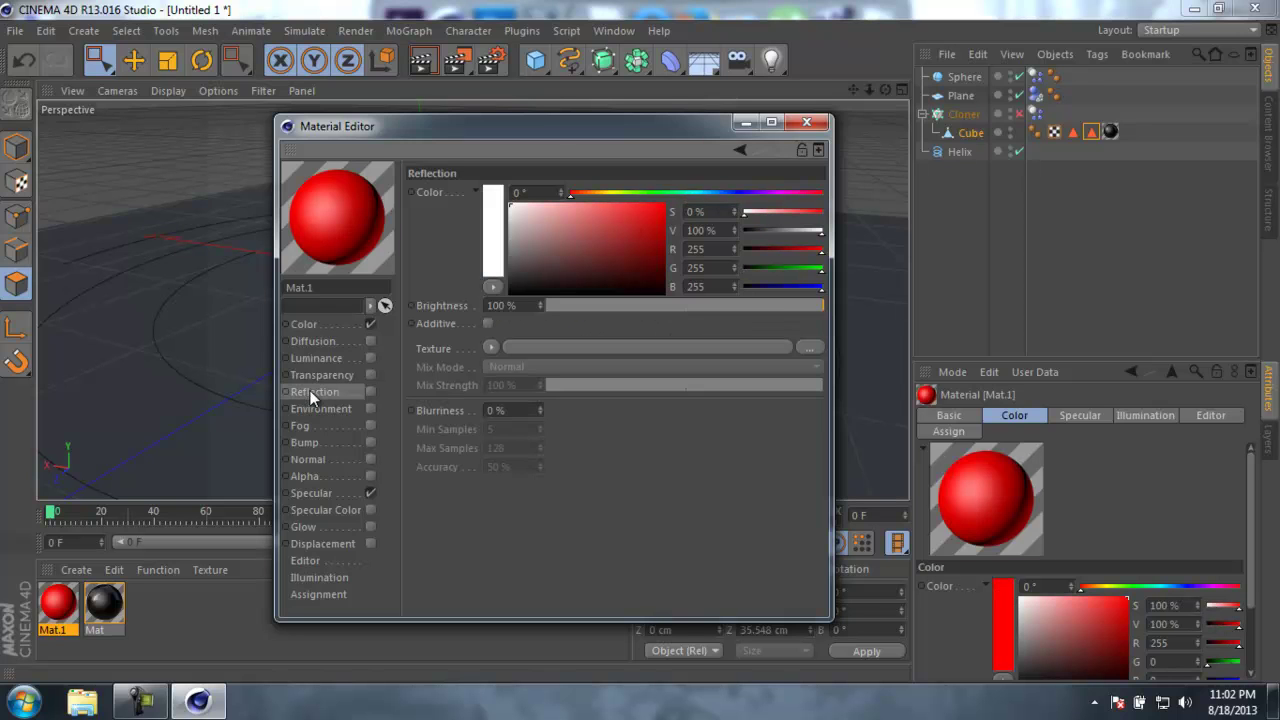
{"action": "left_click", "coordinate": [370, 391]}
{"action": "left_click", "coordinate": [570, 305]}
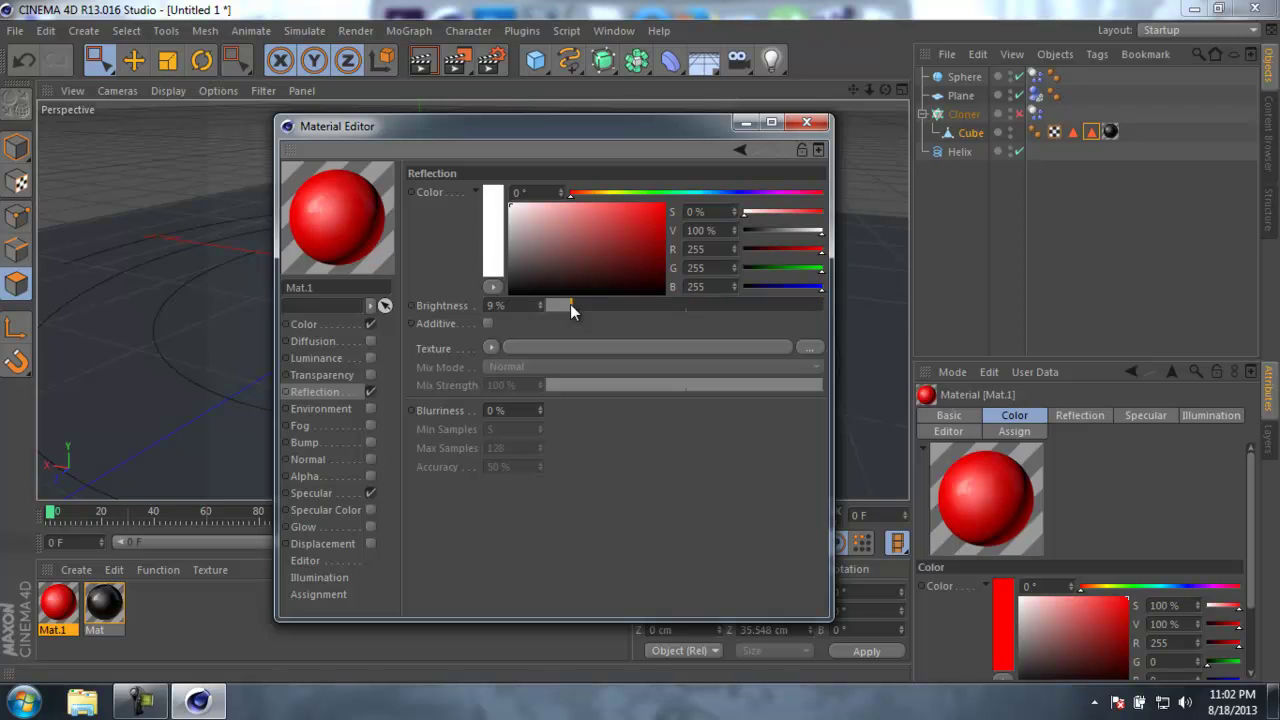
{"action": "left_click_drag", "start_coordinate": [566, 304], "coordinate": [556, 304]}
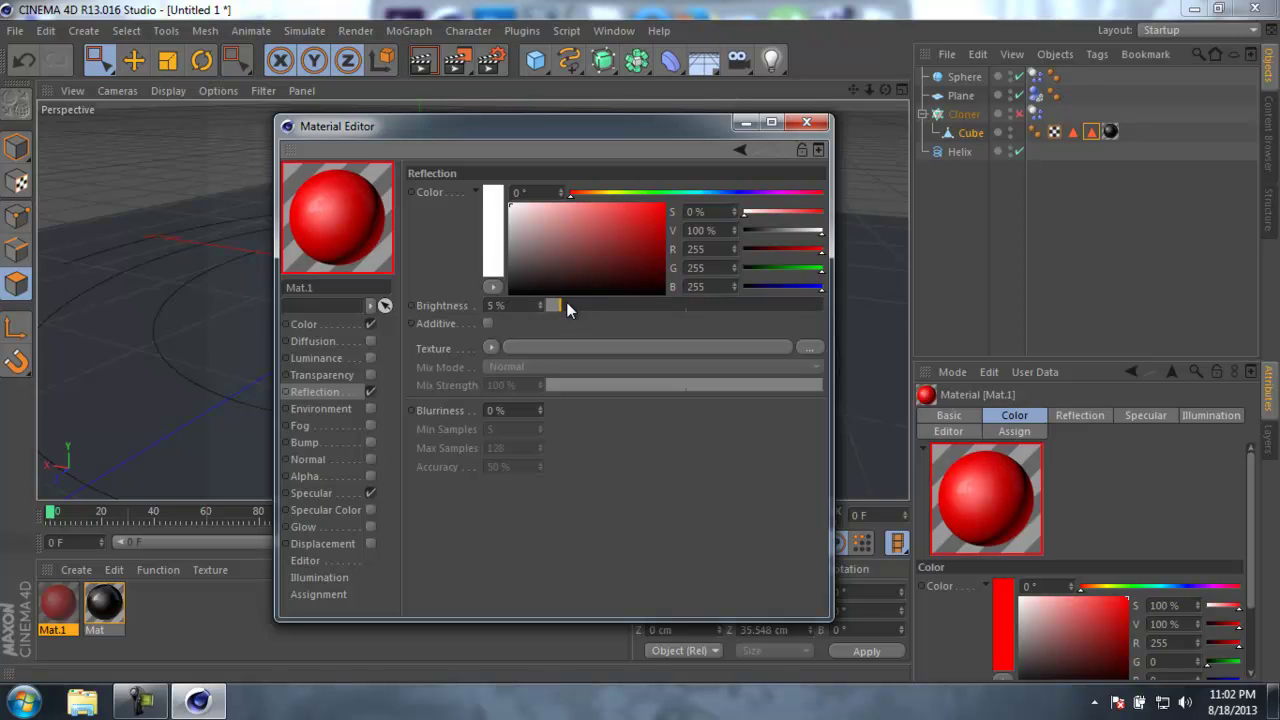
Add a Fresnel texture to the red material's reflection, lower its mix strength, and close the material.
{"action": "left_click", "coordinate": [489, 347]}
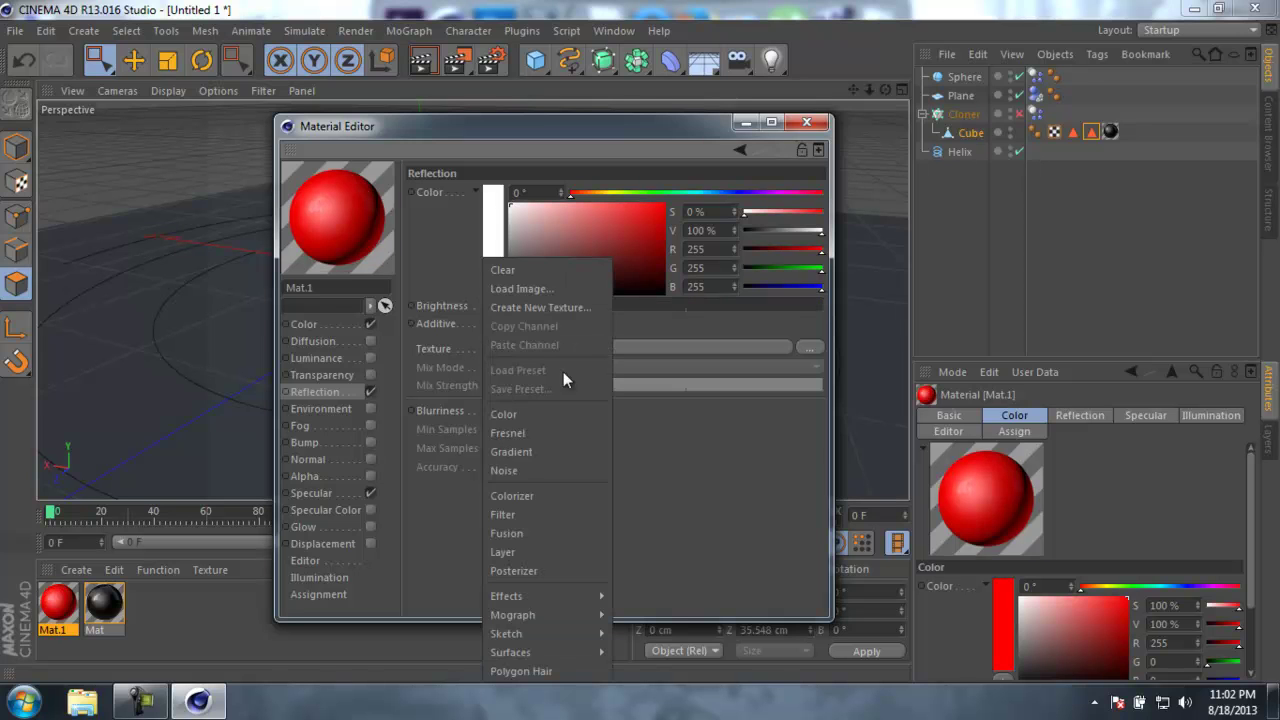
{"action": "left_click", "coordinate": [549, 435]}
{"action": "left_click", "coordinate": [578, 440]}
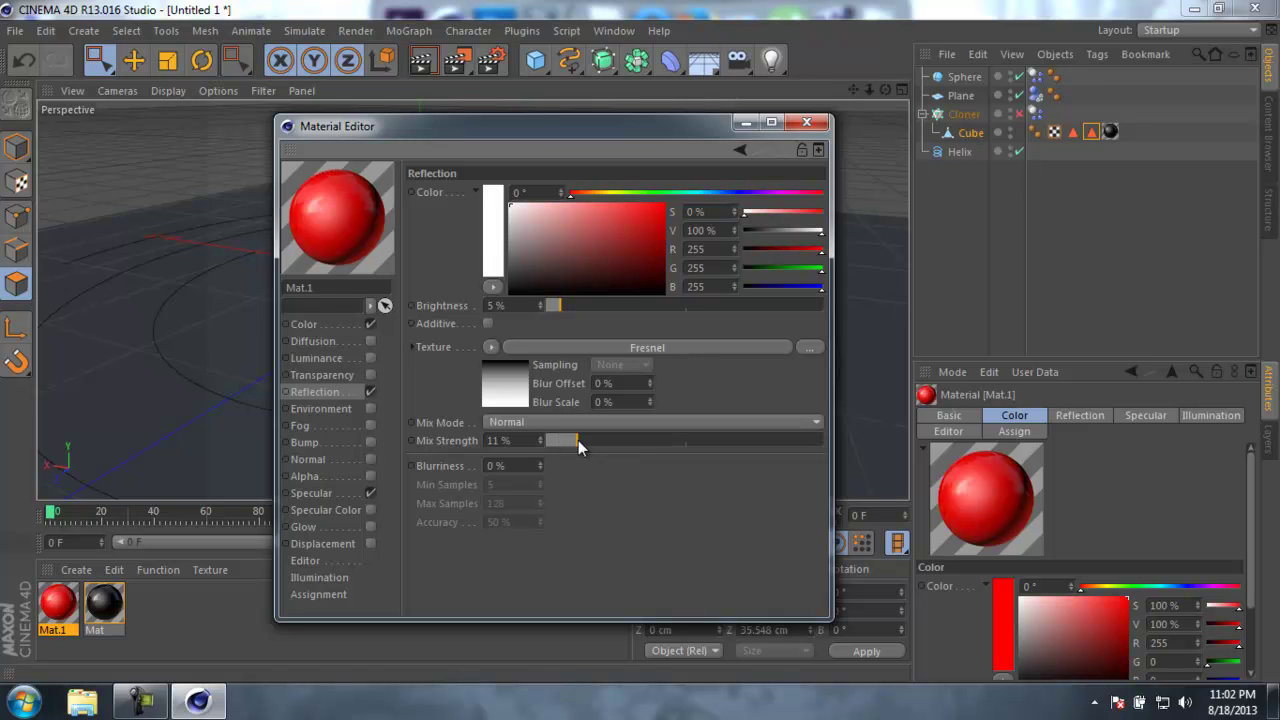
{"action": "left_click_drag", "start_coordinate": [578, 440], "coordinate": [586, 440]}
{"action": "left_click", "coordinate": [806, 122]}
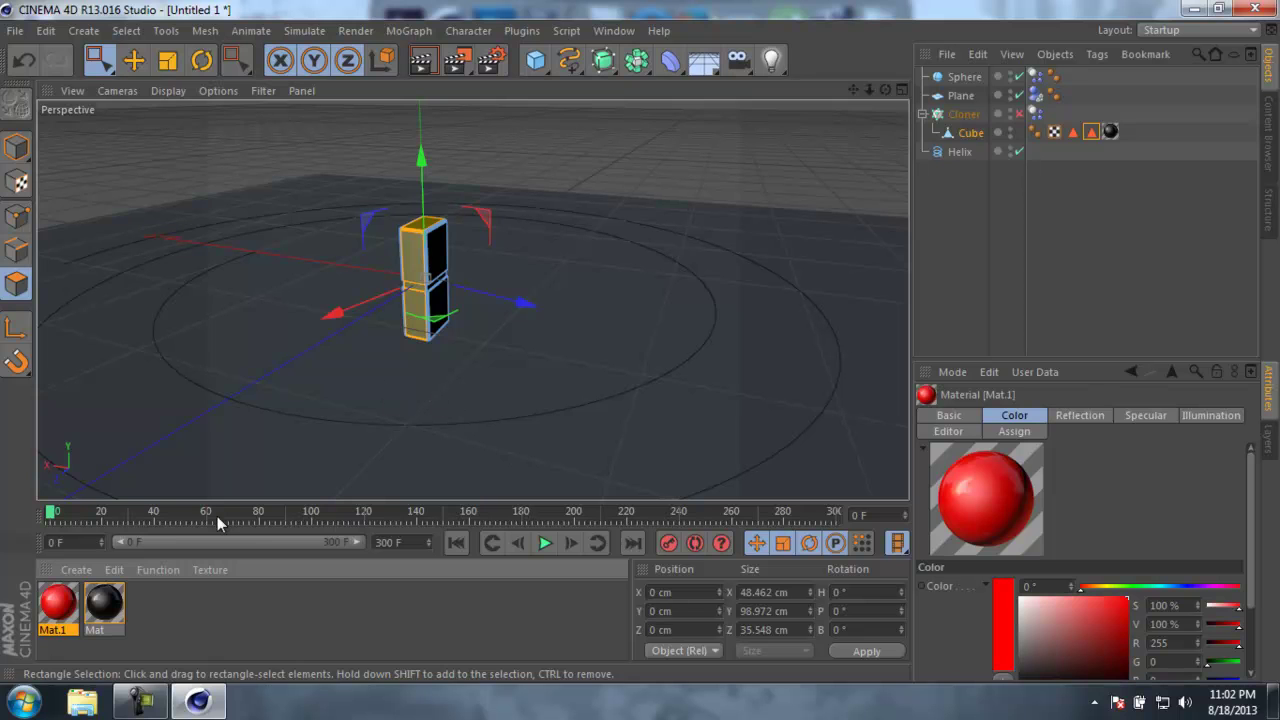
Apply the red material to the Cube's selected polygons, deselect everything, and turn the Cloner back on to check the dominoes.
{"action": "right_click", "coordinate": [52, 606]}
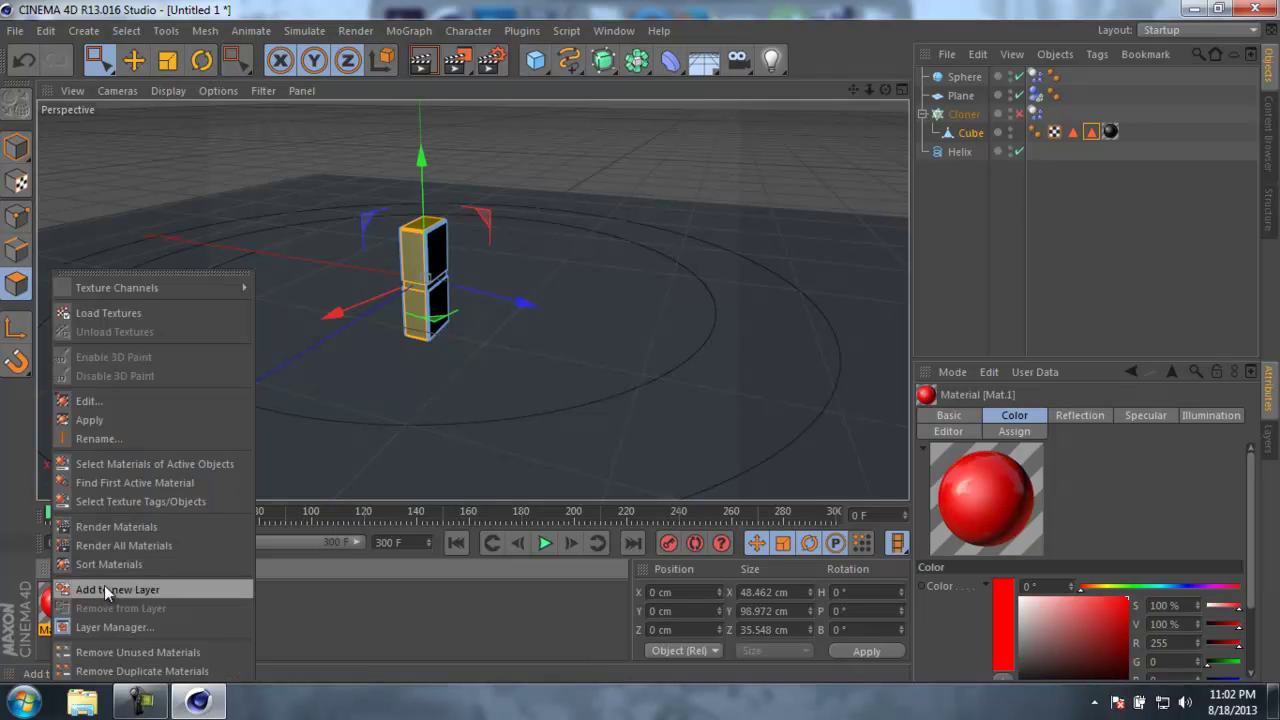
{"action": "left_click", "coordinate": [124, 421]}
{"action": "left_click", "coordinate": [970, 203]}
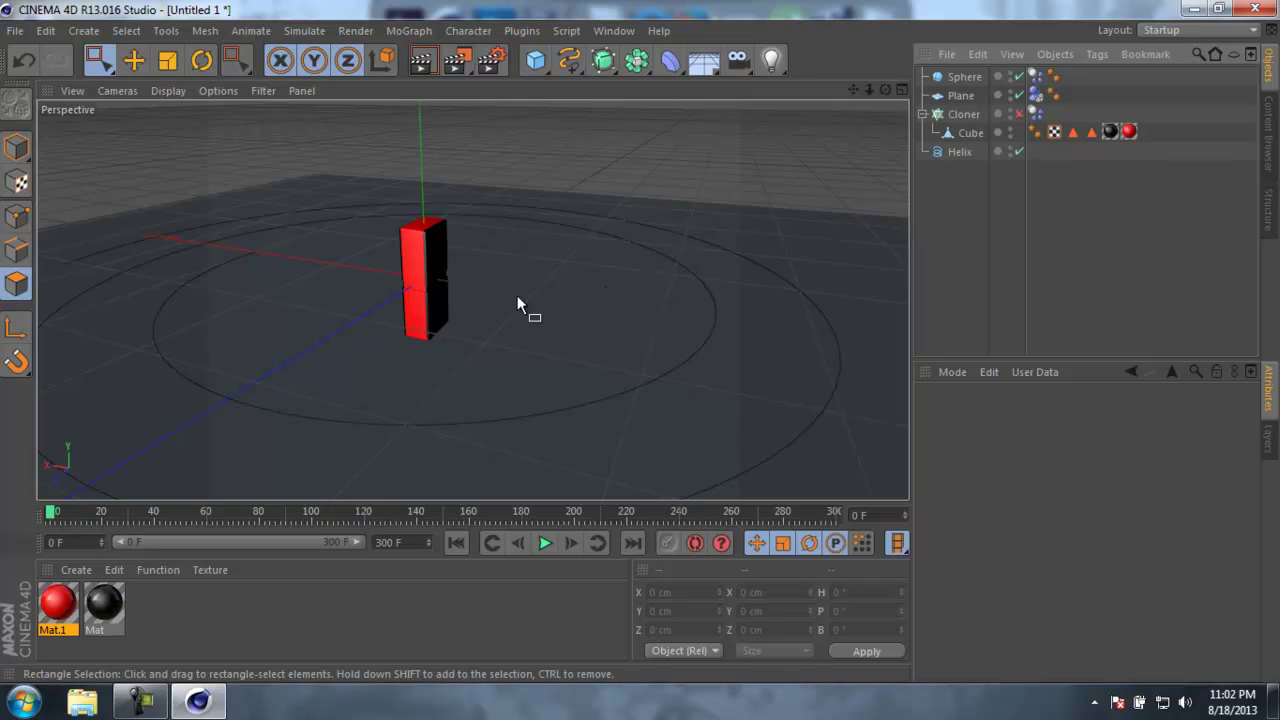
{"action": "left_click", "coordinate": [1018, 114]}
{"action": "scroll", "coordinate": [578, 298], "scroll_direction": "down", "scroll_amount": 5}
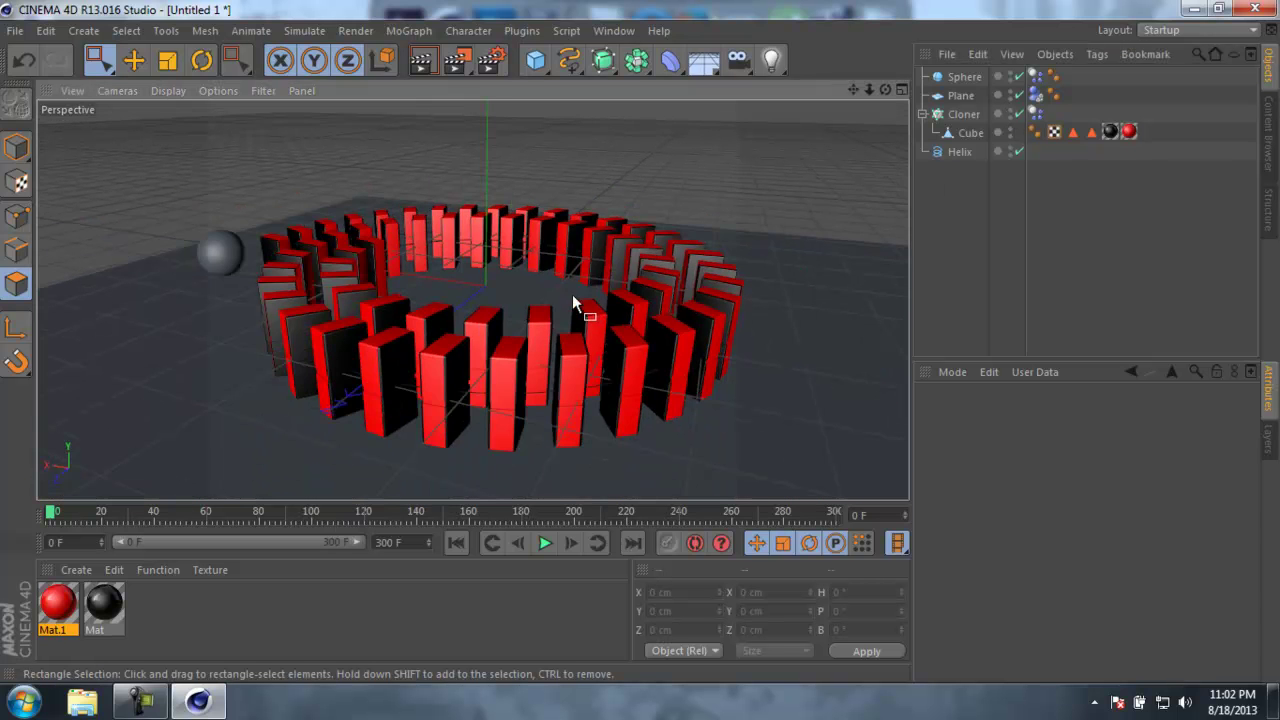
{"action": "mouse_move", "coordinate": [494, 310]}
{"action": "left_mouse_down", "text": "alt"}
{"action": "mouse_move", "coordinate": [575, 300]}
{"action": "mouse_move", "coordinate": [597, 329]}
{"action": "mouse_move", "coordinate": [503, 328]}
{"action": "left_mouse_up", "text": "alt"}
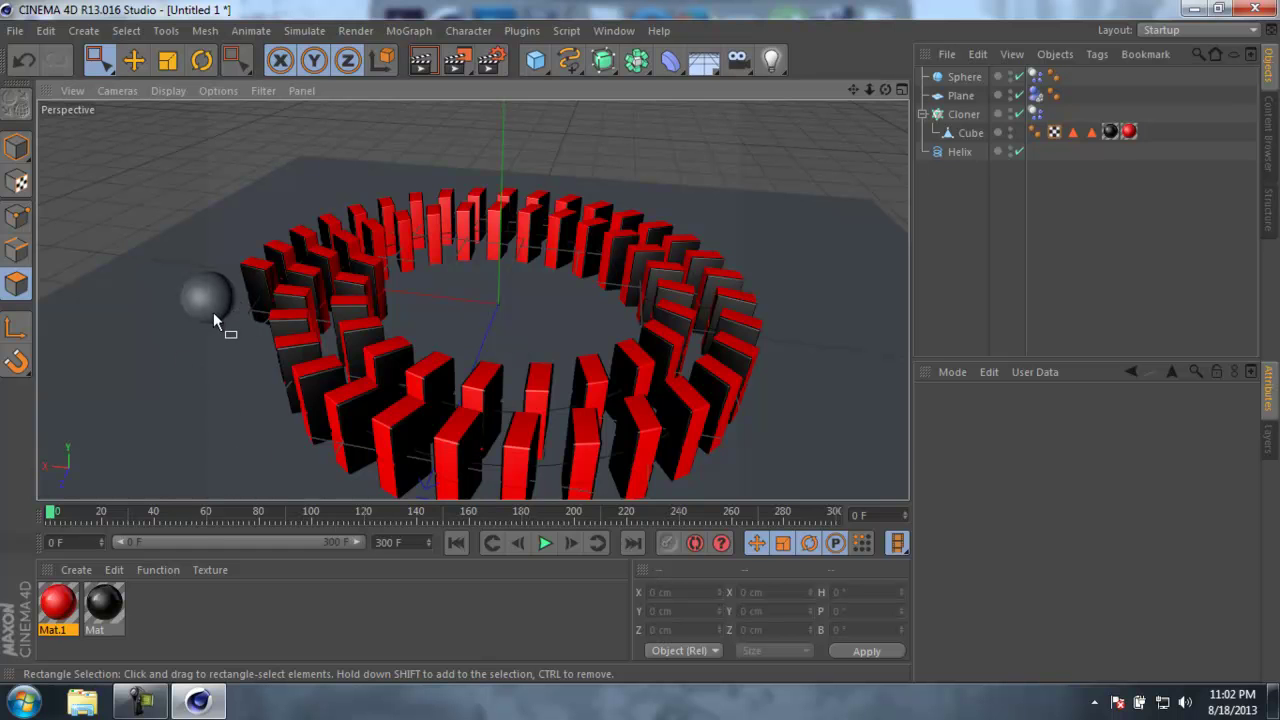
{"action": "double_click", "coordinate": [236, 616]}
{"action": "right_click", "coordinate": [60, 610]}
{"action": "left_click", "coordinate": [44, 611]}
{"action": "key", "text": "Delete"}
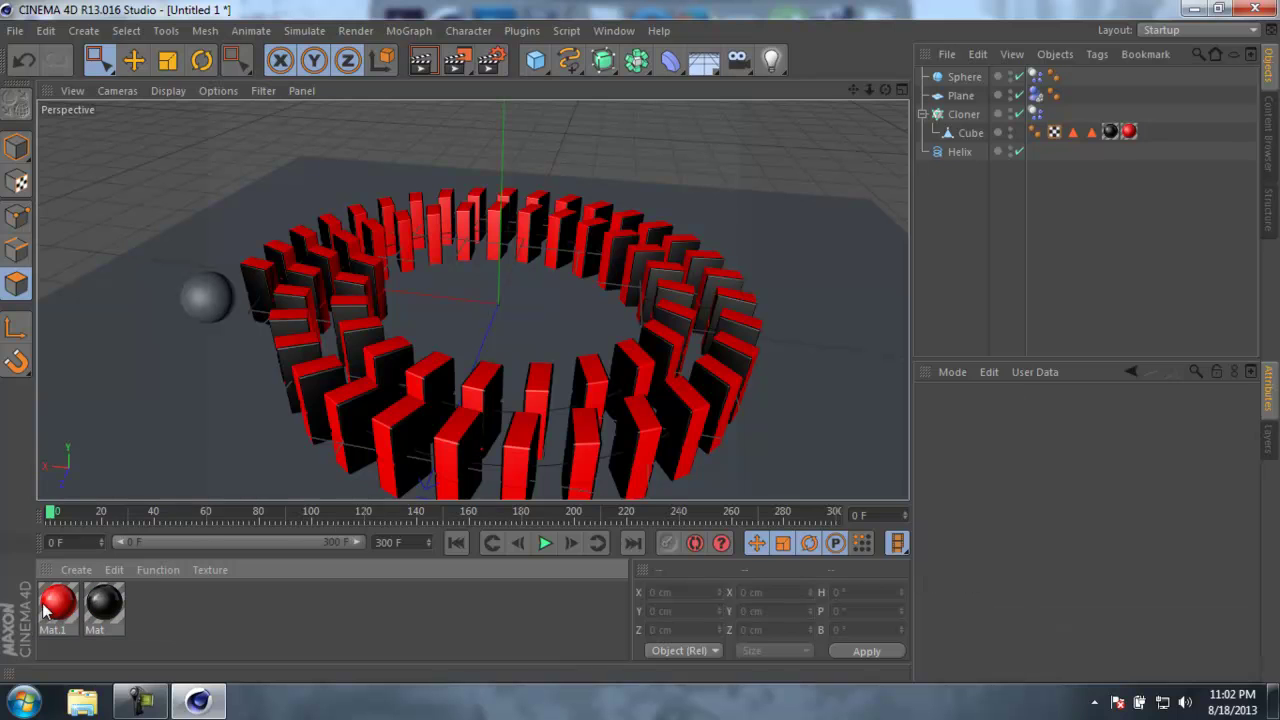
Create a Mabel shader material and assign it to the Sphere.
{"action": "left_click", "coordinate": [74, 570]}
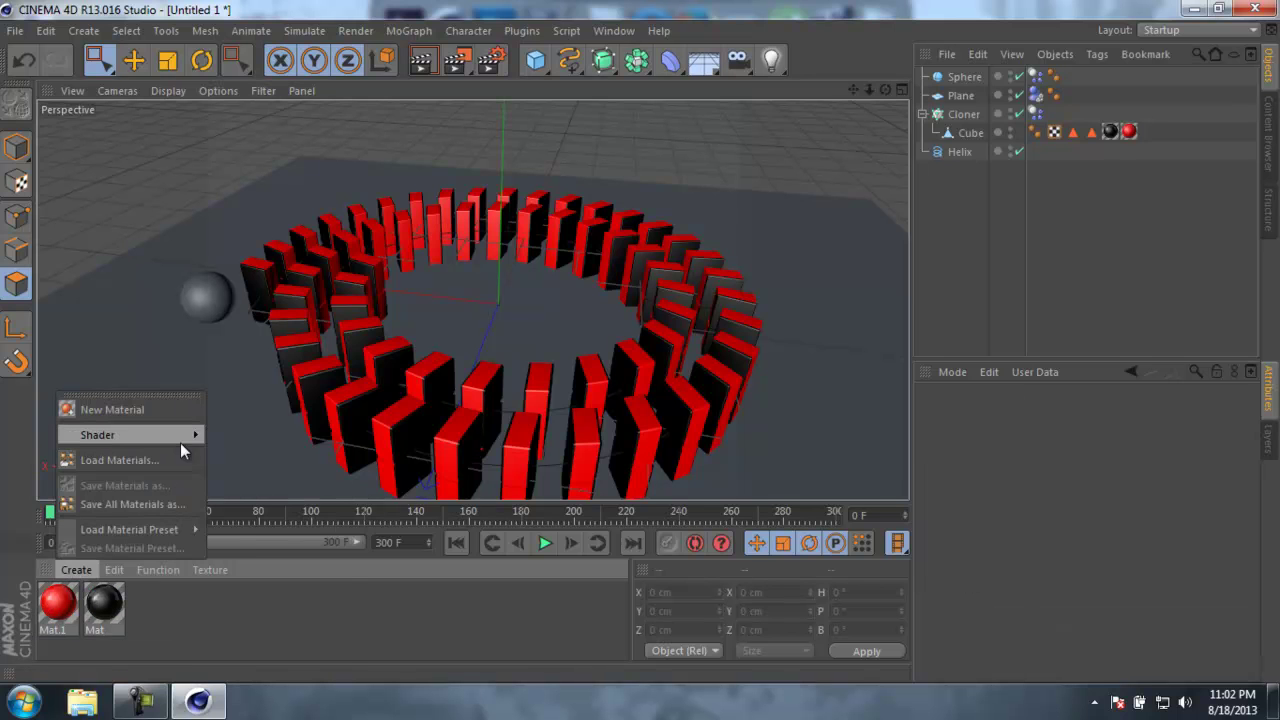
{"action": "mouse_move", "coordinate": [176, 441]}
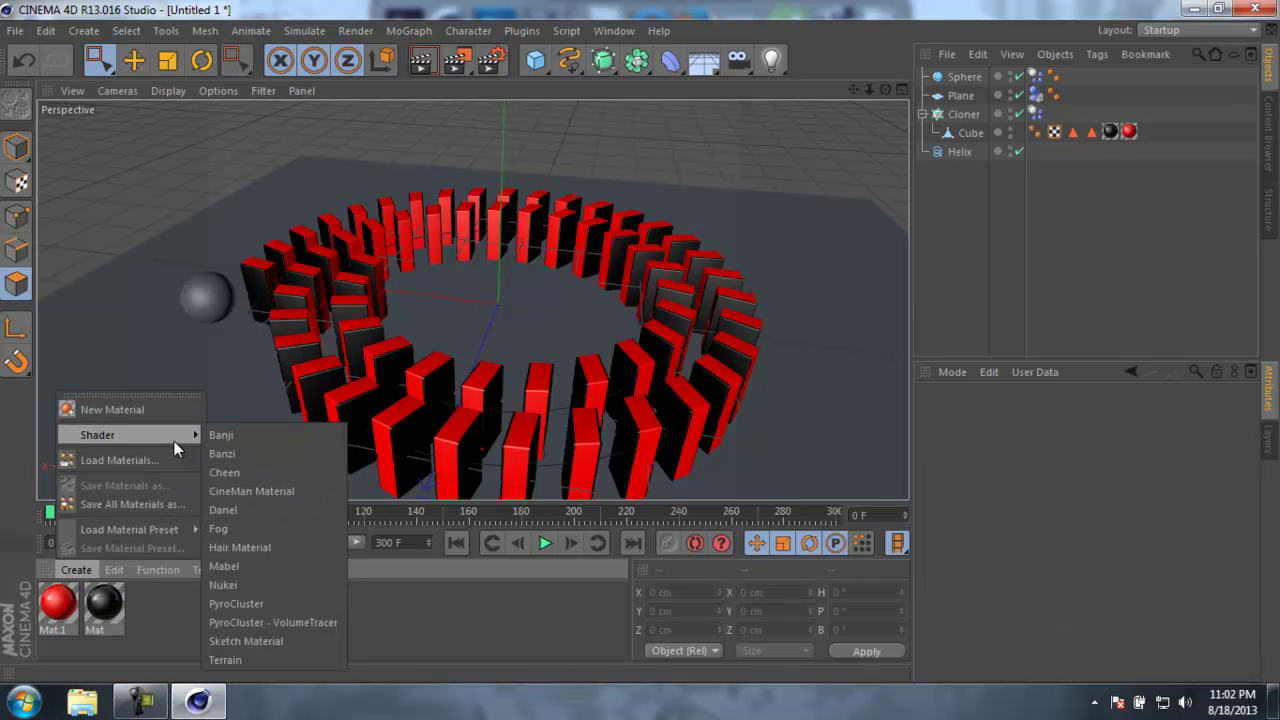
{"action": "left_click", "coordinate": [273, 564]}
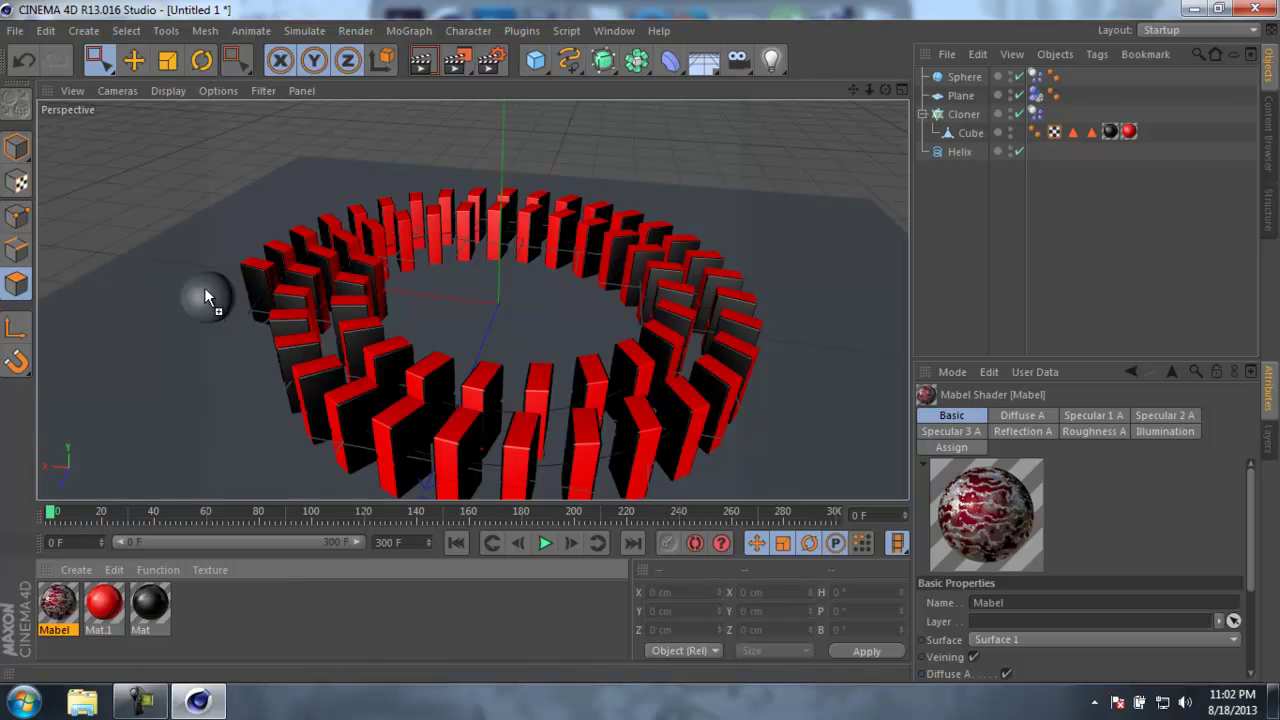
{"action": "left_click_drag", "start_coordinate": [205, 289], "coordinate": [205, 299]}
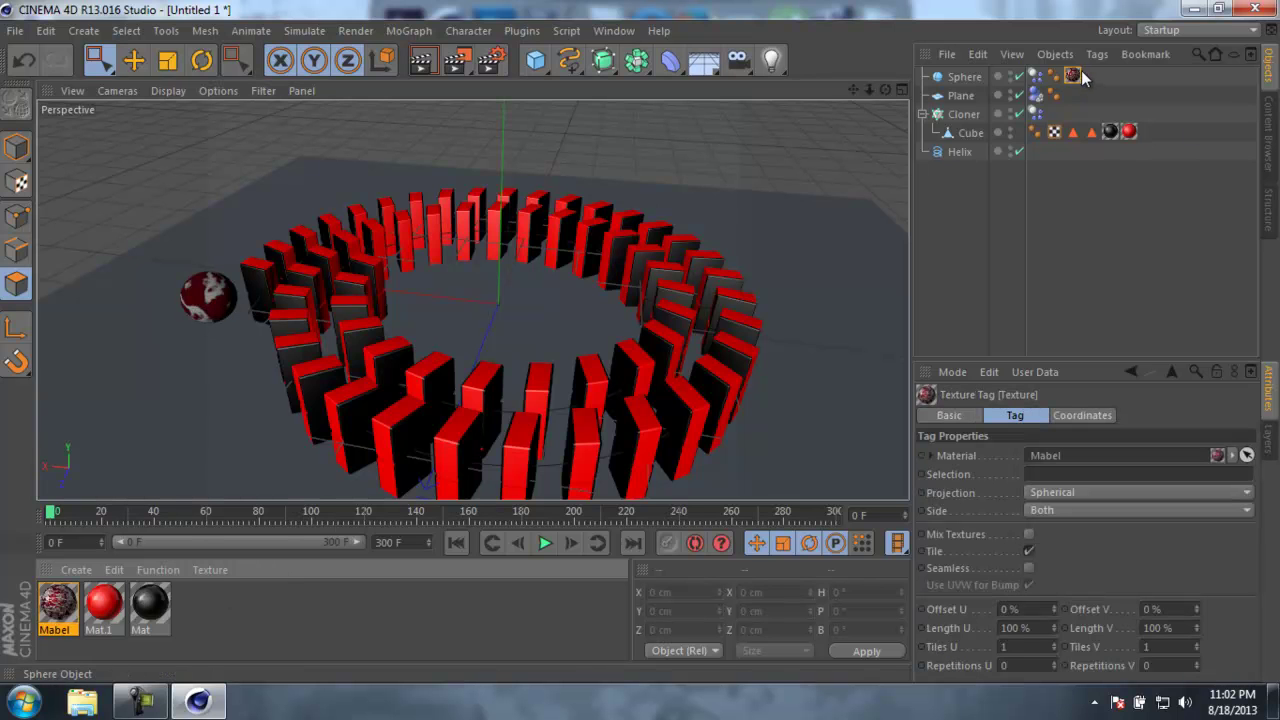
Create a new material and set its color to a muted grey-green with hue 171° and RGB 131, 161, 156.
{"action": "left_click", "coordinate": [405, 609]}
{"action": "double_click", "coordinate": [328, 619]}
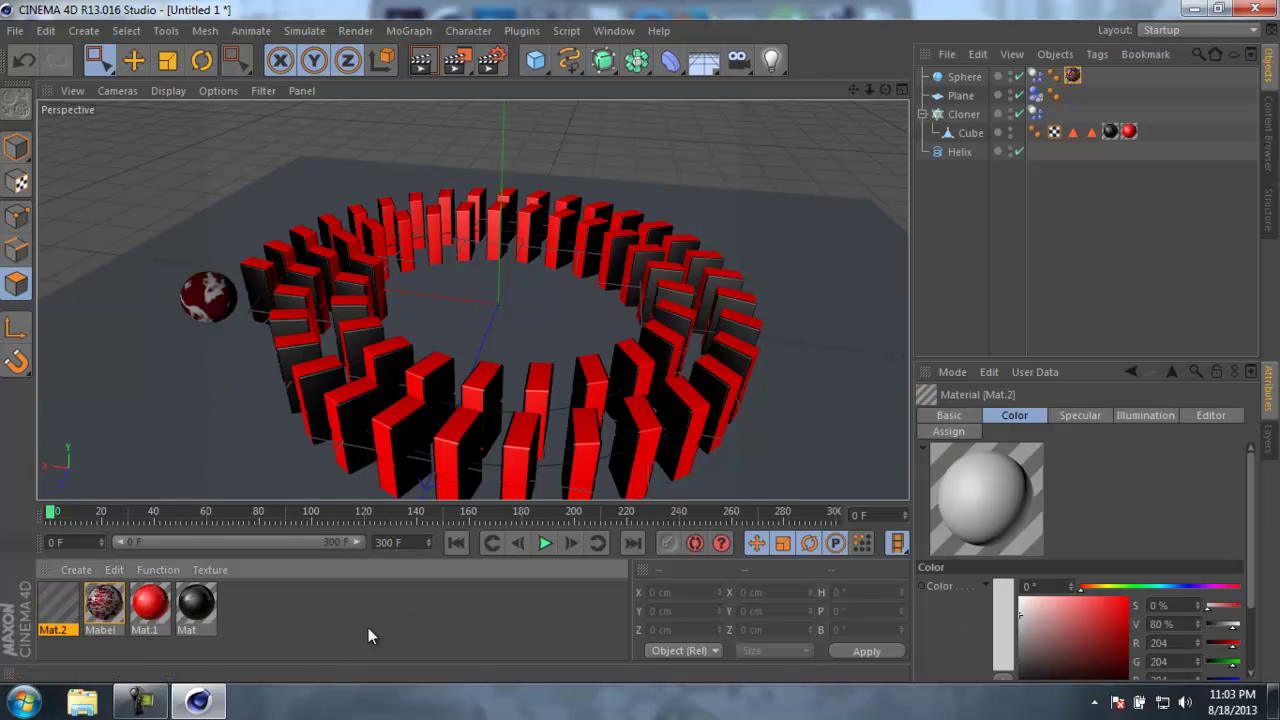
{"action": "double_click", "coordinate": [55, 608]}
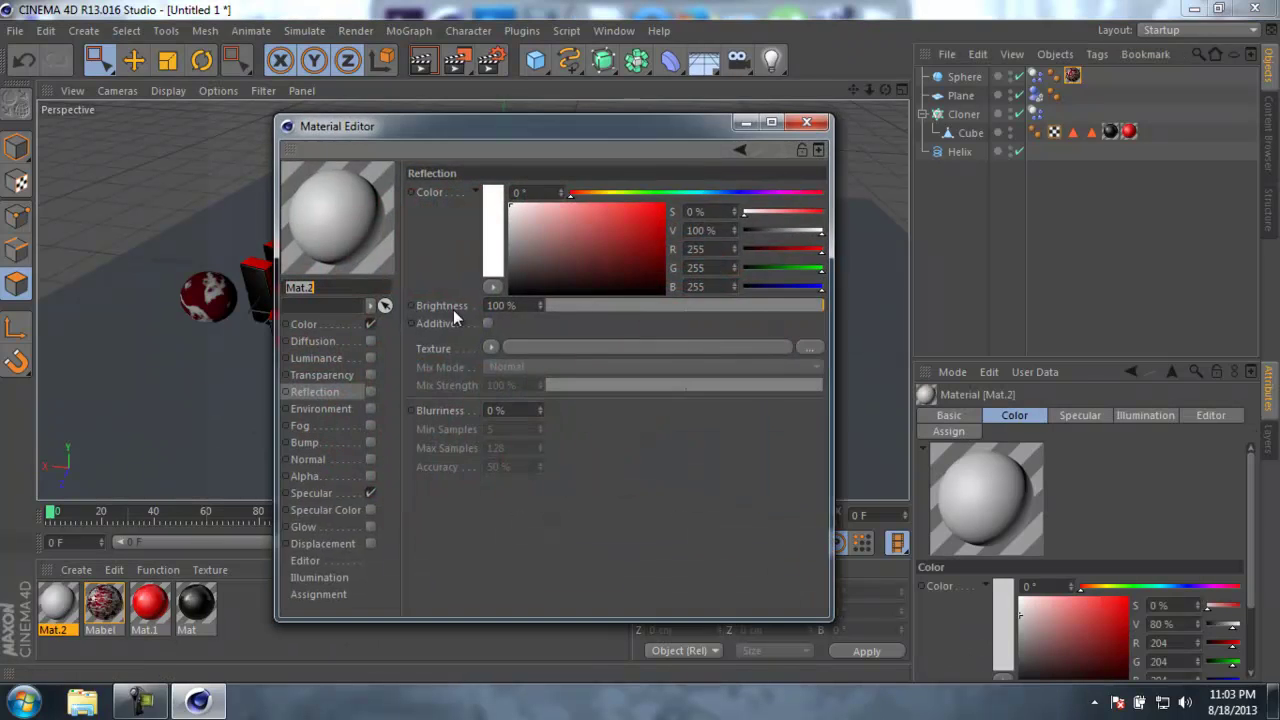
{"action": "left_click", "coordinate": [328, 326]}
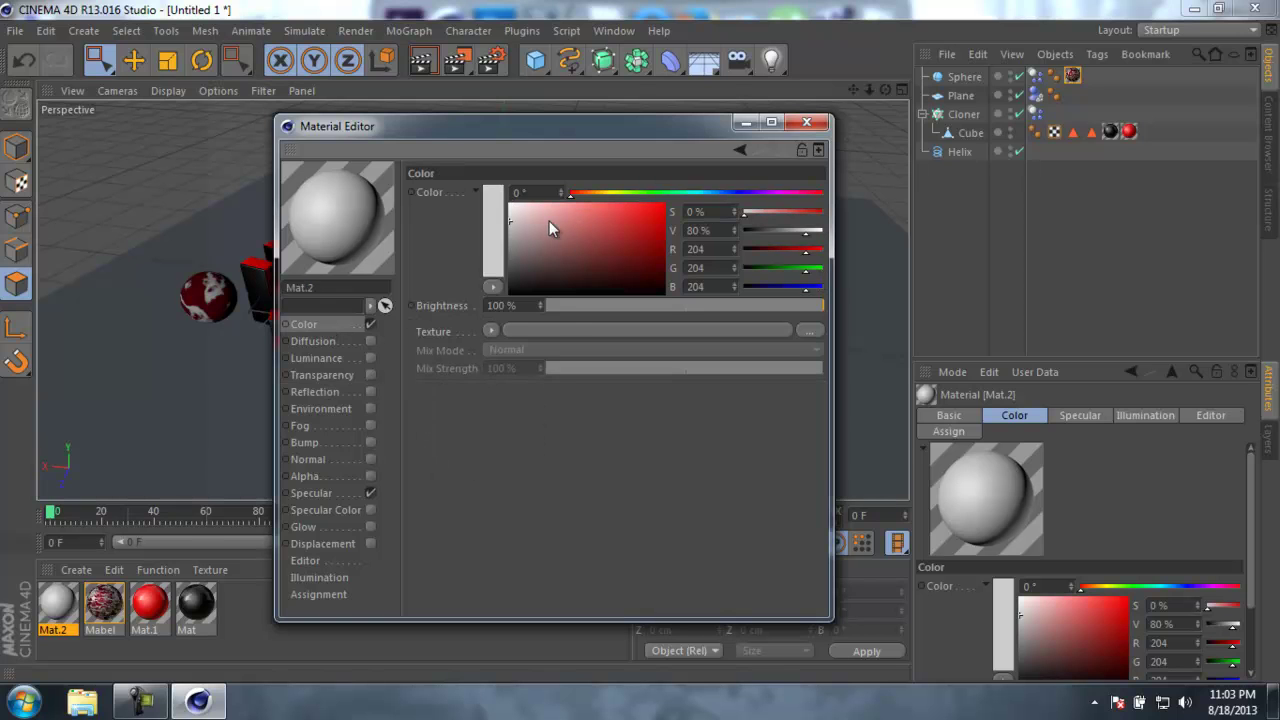
{"action": "left_click_drag", "start_coordinate": [524, 227], "coordinate": [521, 245]}
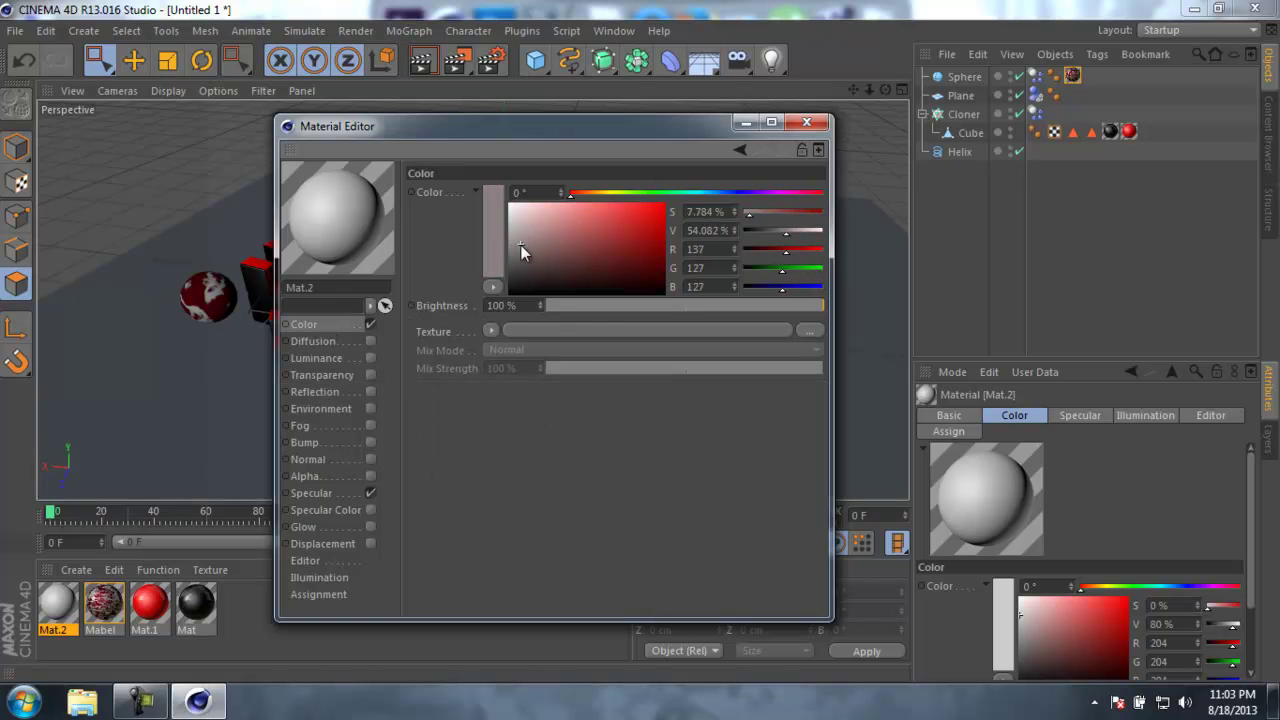
{"action": "left_click_drag", "start_coordinate": [678, 192], "coordinate": [690, 200]}
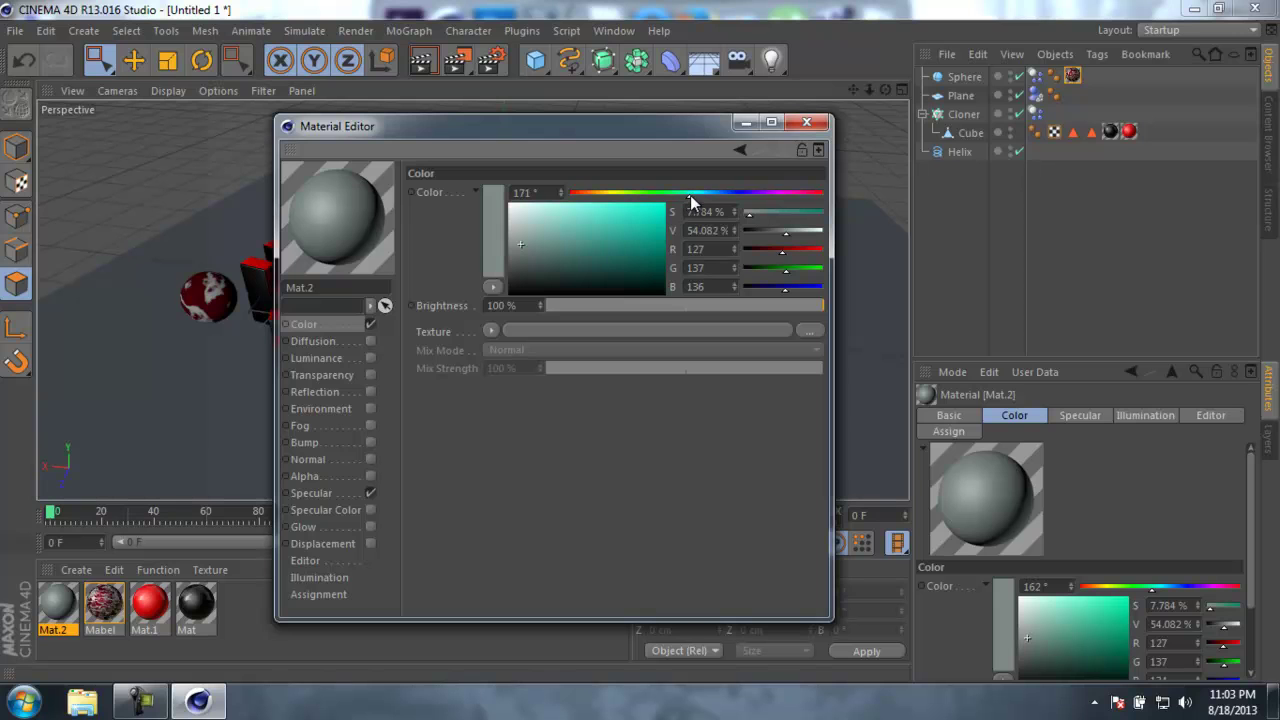
{"action": "left_click", "coordinate": [537, 237]}
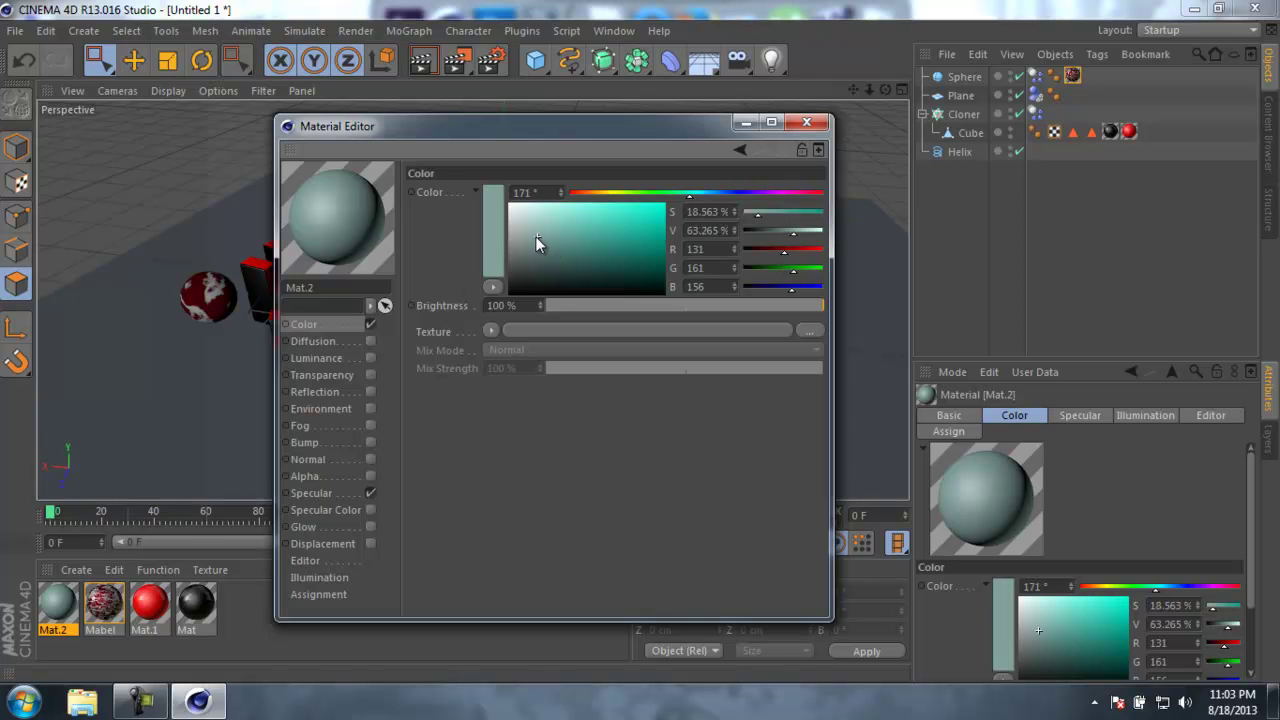
Enable diffusion on the grey-green material and load the Brick surface shader as its texture.
{"action": "left_click", "coordinate": [329, 341]}
{"action": "left_click", "coordinate": [370, 343]}
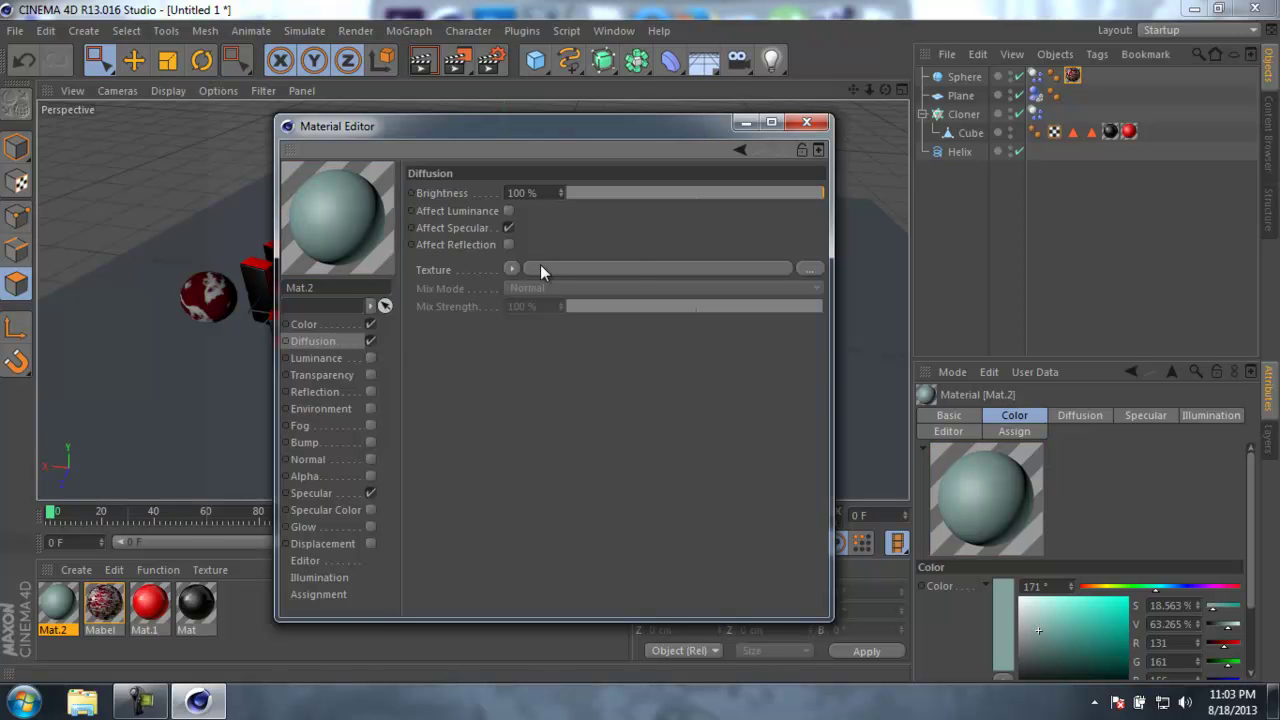
{"action": "left_click", "coordinate": [511, 268]}
{"action": "mouse_move", "coordinate": [595, 633]}
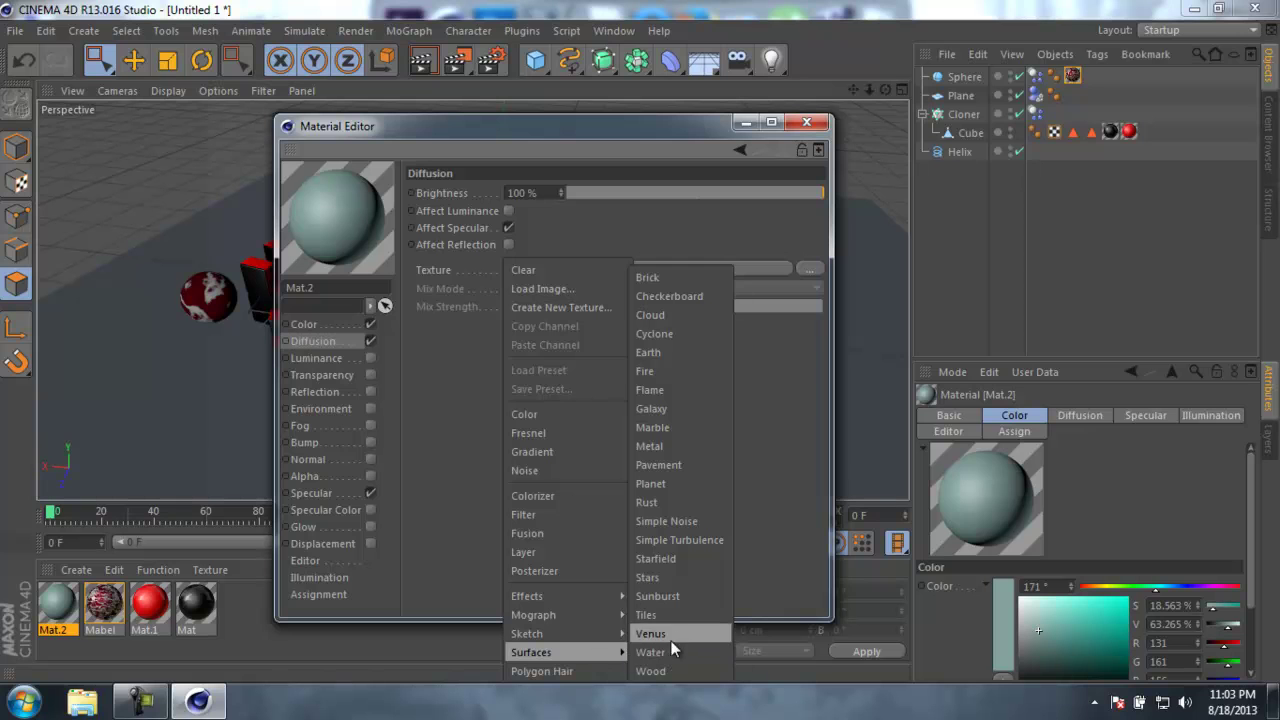
{"action": "left_click", "coordinate": [659, 278]}
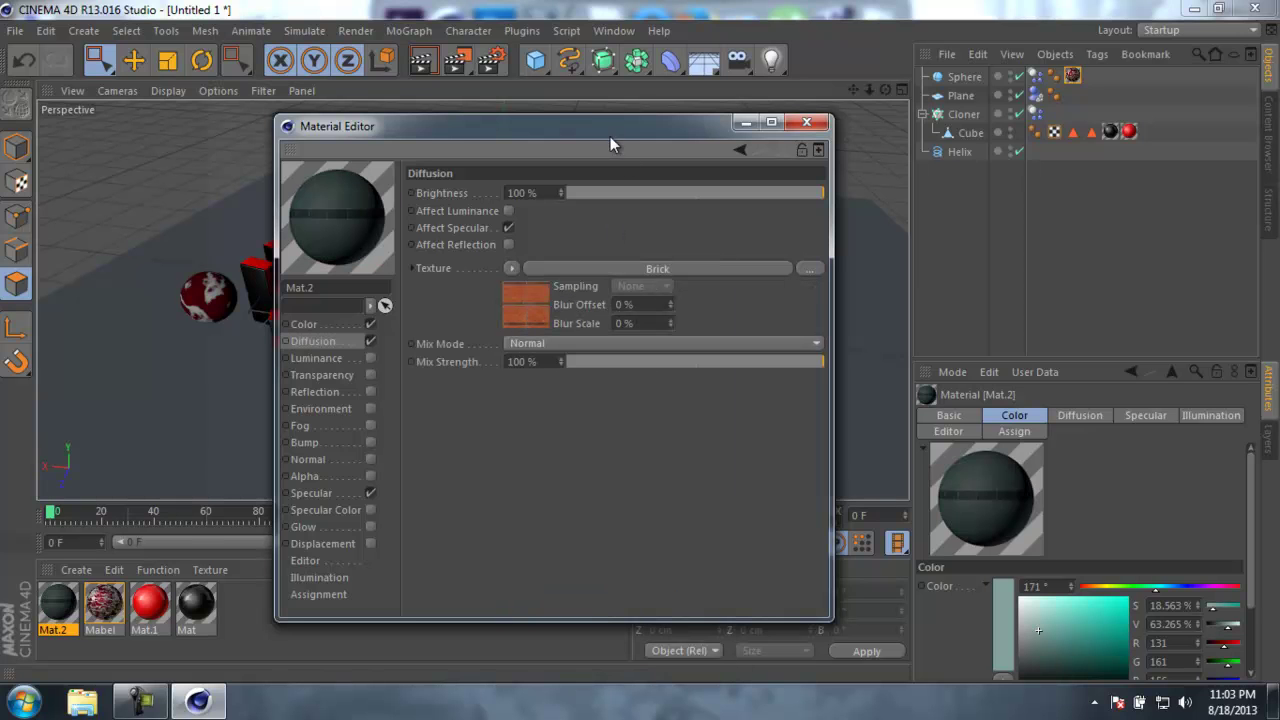
Assign the brick-textured material to the Plane and close the Material Editor.
{"action": "left_click_drag", "start_coordinate": [610, 136], "coordinate": [701, 165]}
{"action": "left_click", "coordinate": [55, 610]}
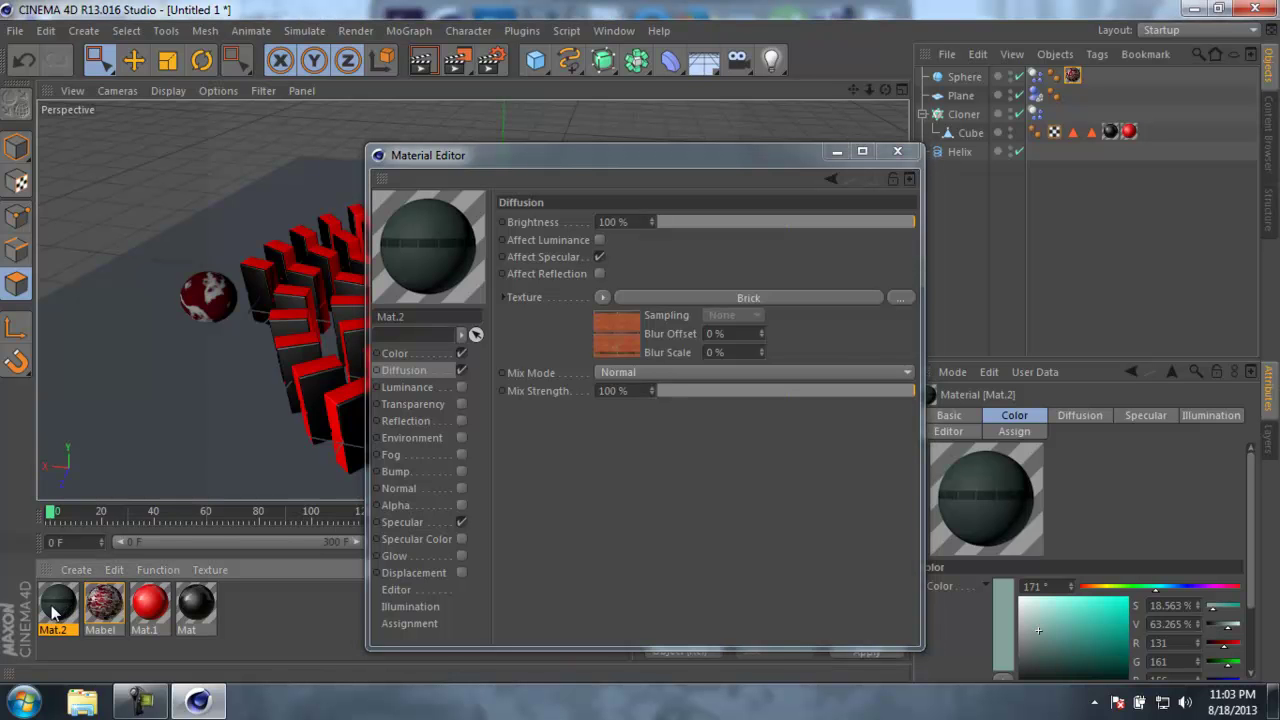
{"action": "left_click_drag", "start_coordinate": [152, 433], "coordinate": [152, 433]}
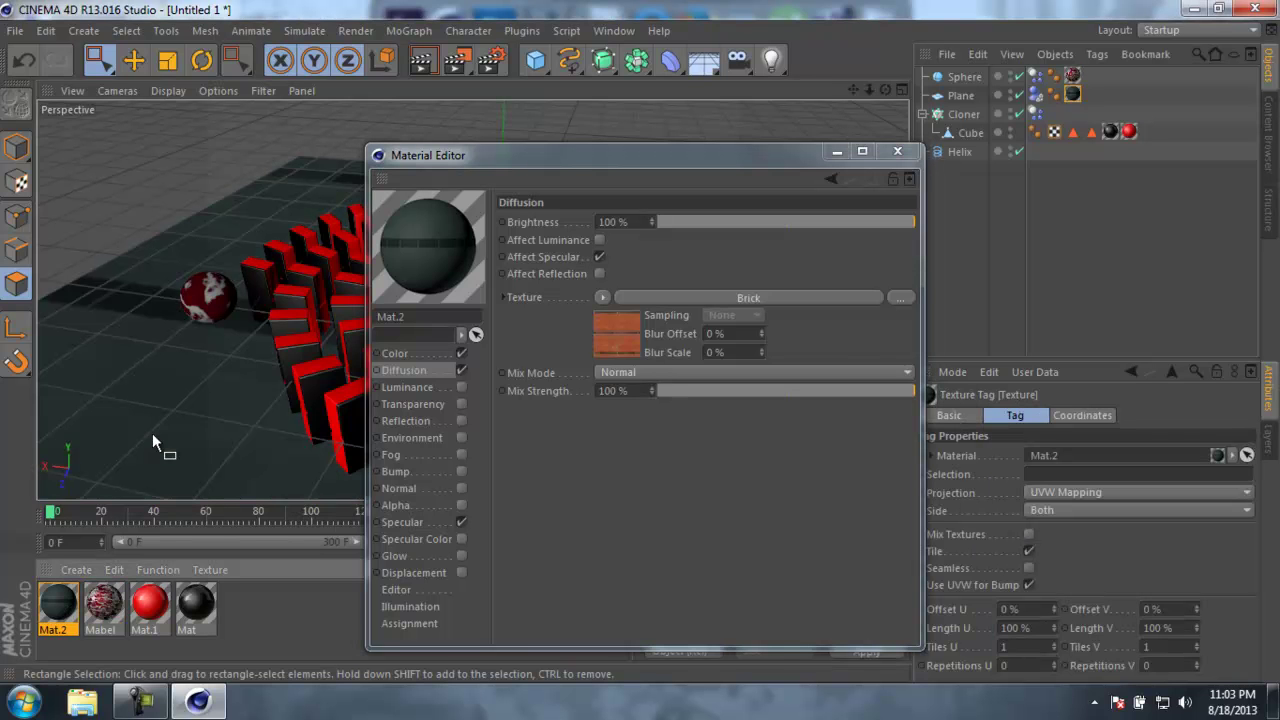
{"action": "left_click", "coordinate": [897, 153]}
Select the Plane, switch to Texture mode, and fit its brick texture to the object.
{"action": "scroll", "coordinate": [557, 384], "scroll_direction": "down", "scroll_amount": 2}
{"action": "left_click_drag", "start_coordinate": [486, 376], "coordinate": [533, 432], "text": "alt"}
{"action": "left_click", "coordinate": [961, 95]}
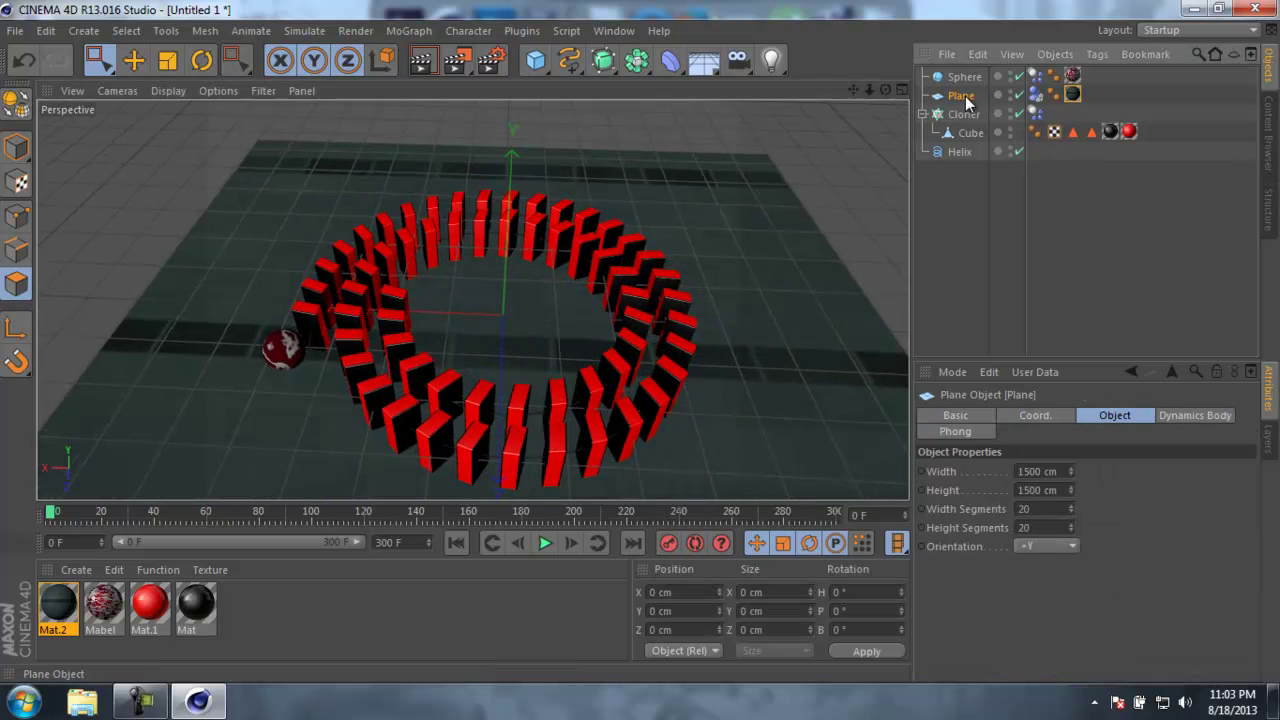
{"action": "left_click", "coordinate": [16, 182]}
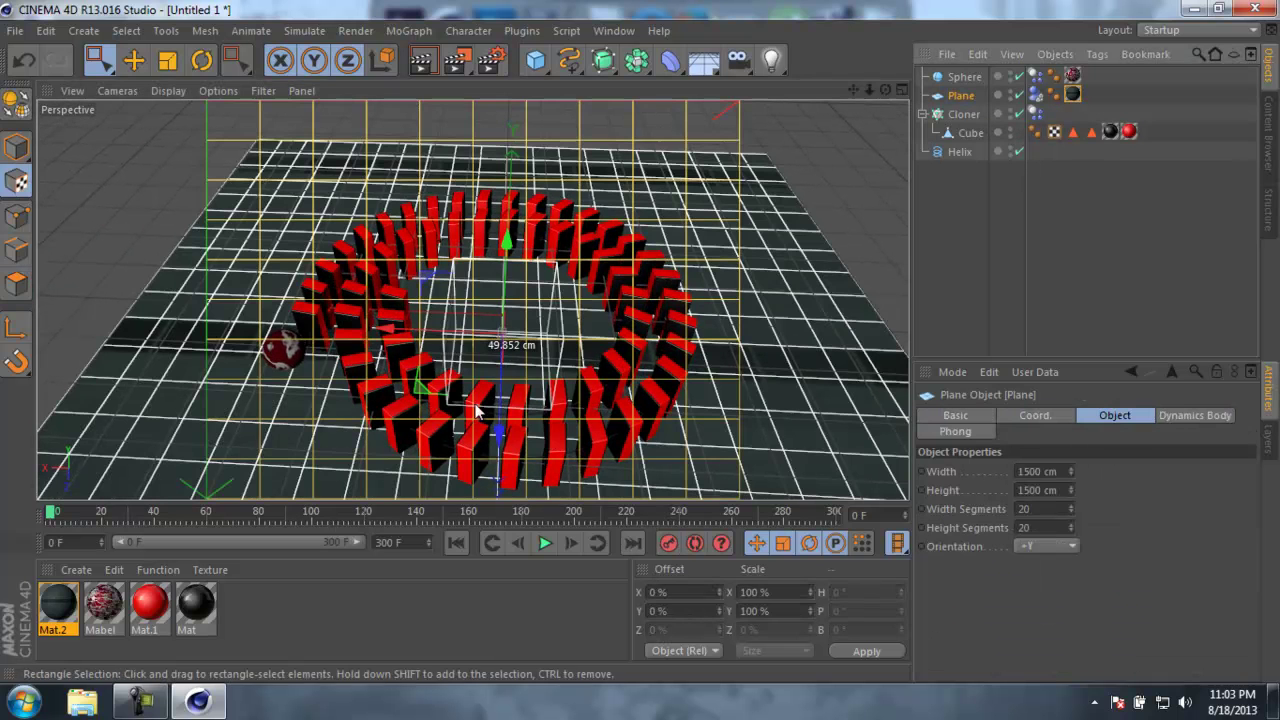
{"action": "right_click", "coordinate": [1072, 95]}
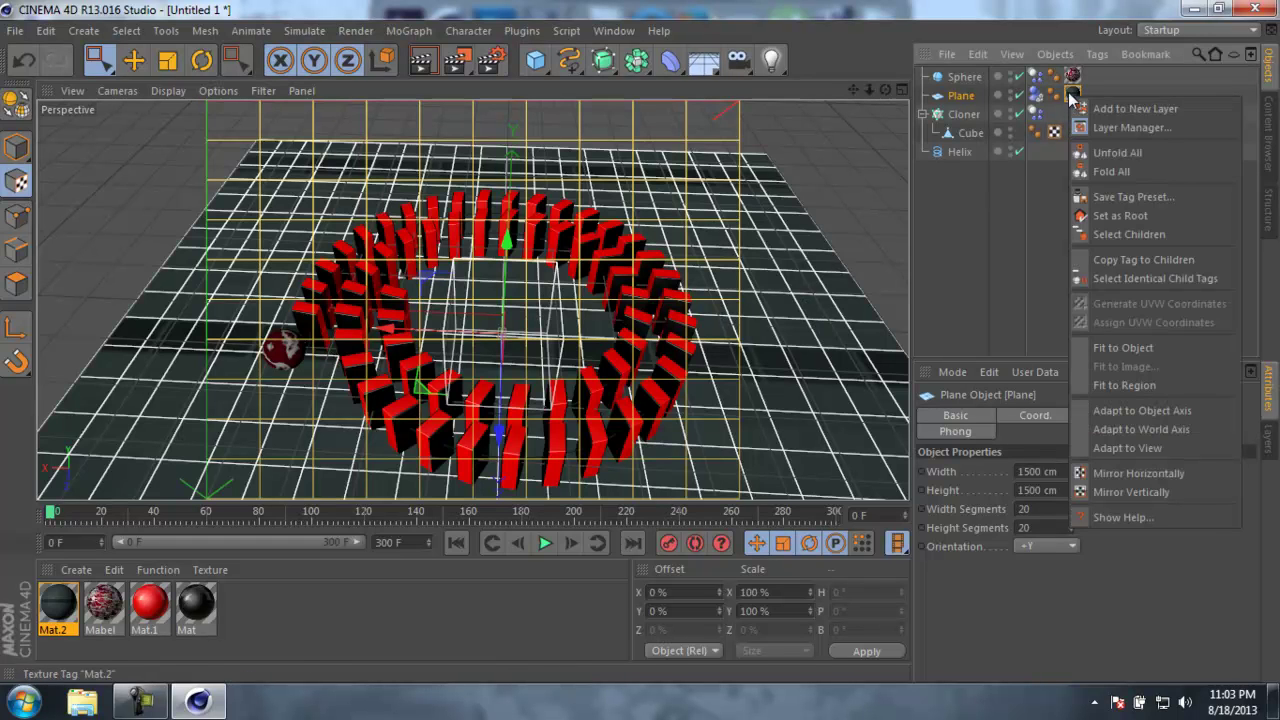
{"action": "left_click", "coordinate": [1140, 347]}
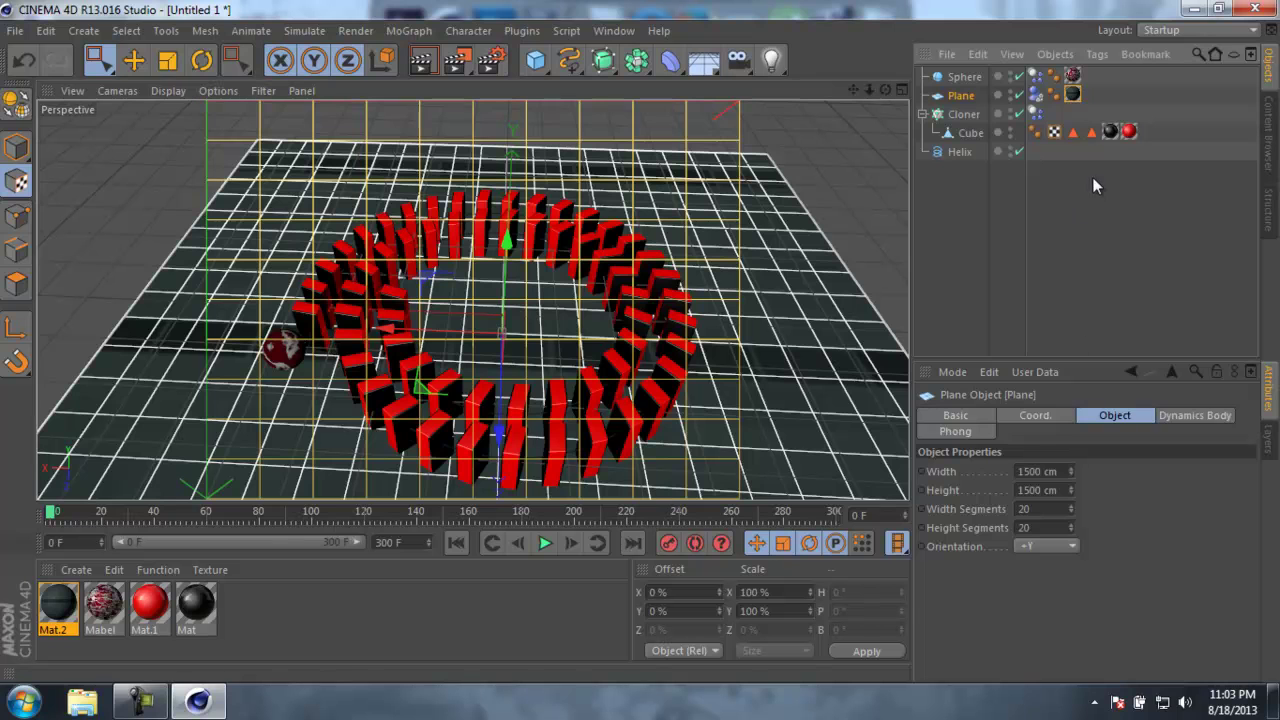
Set the Plane's texture projection to Cubic and fit the texture to the object again.
{"action": "left_click", "coordinate": [1073, 94]}
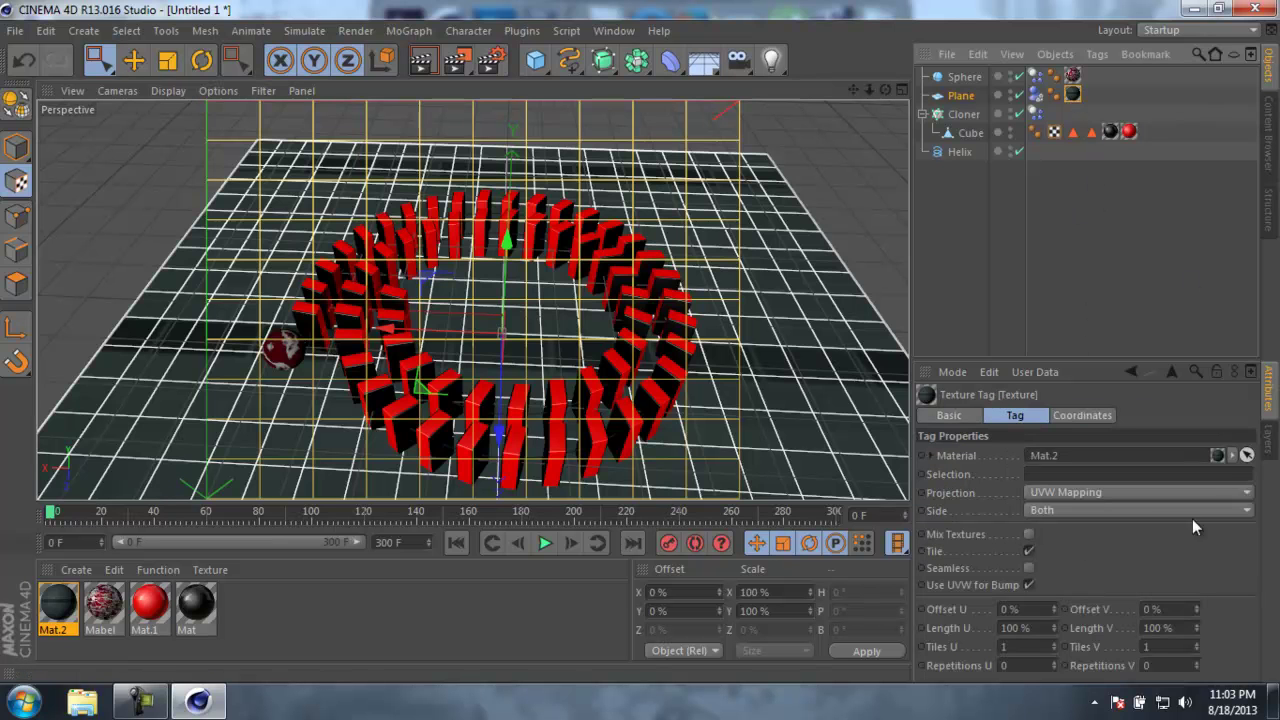
{"action": "left_click", "coordinate": [1125, 489]}
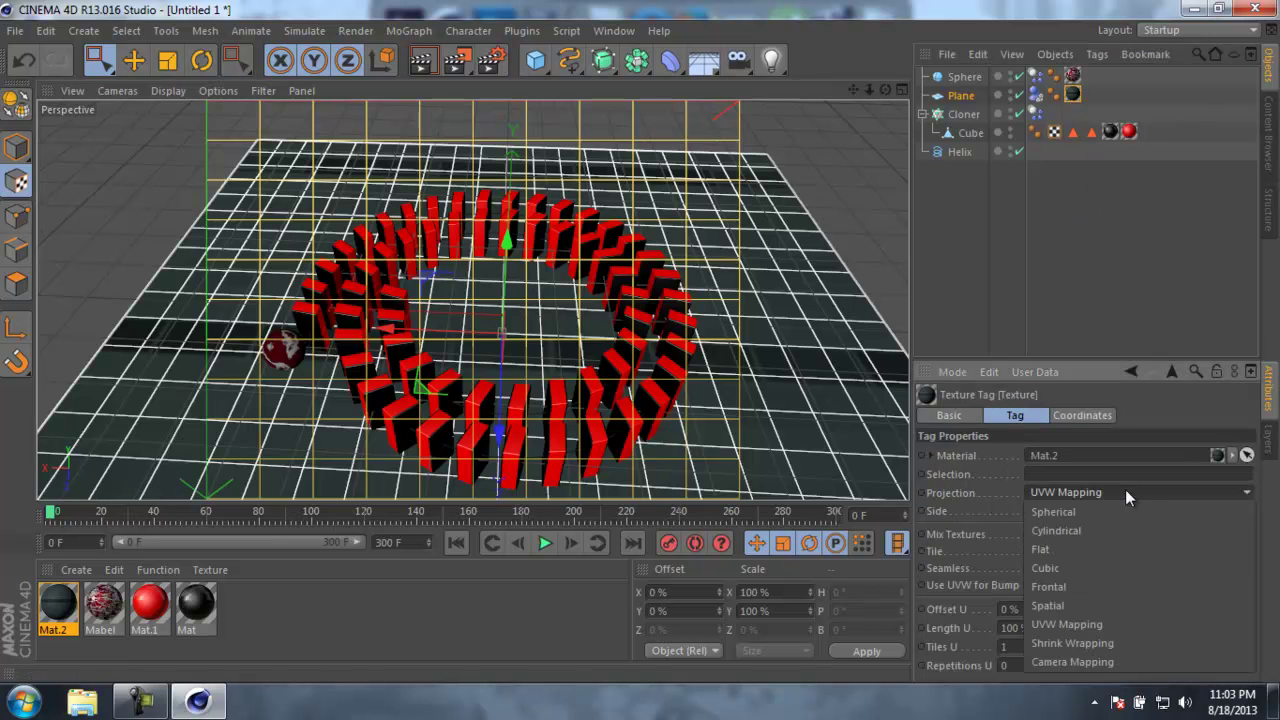
{"action": "left_click", "coordinate": [1092, 568]}
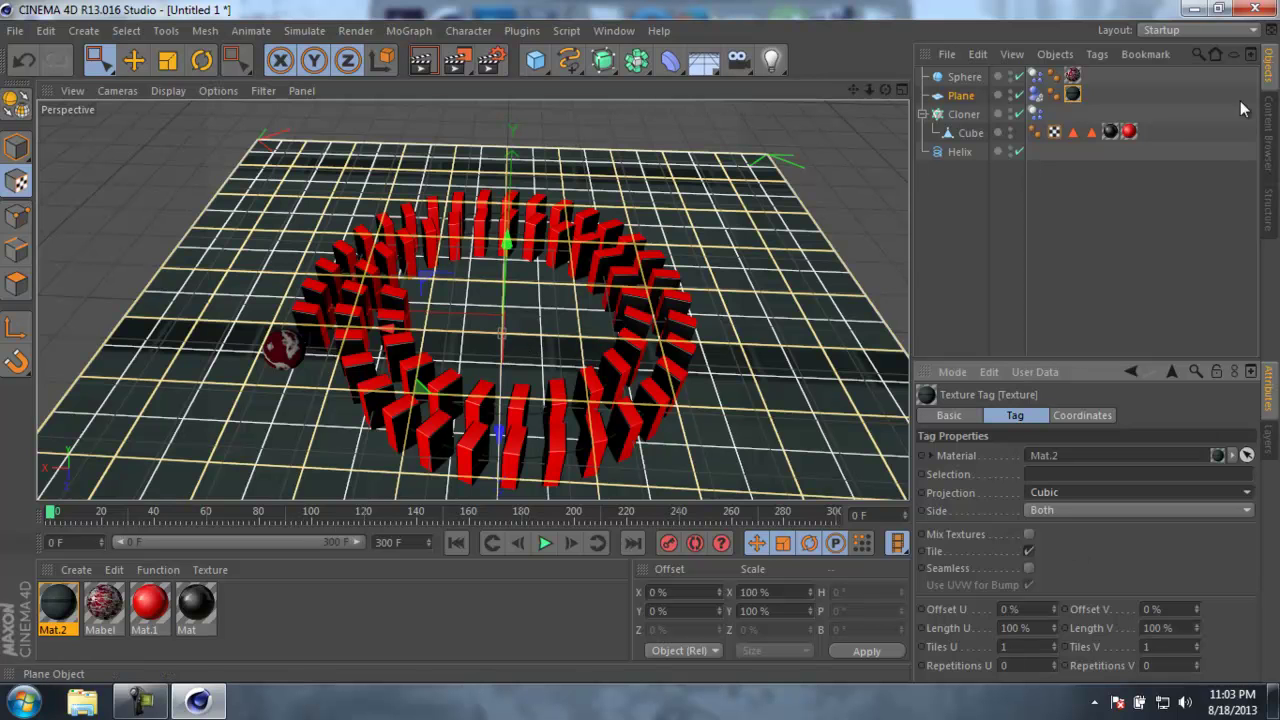
{"action": "right_click", "coordinate": [1073, 94]}
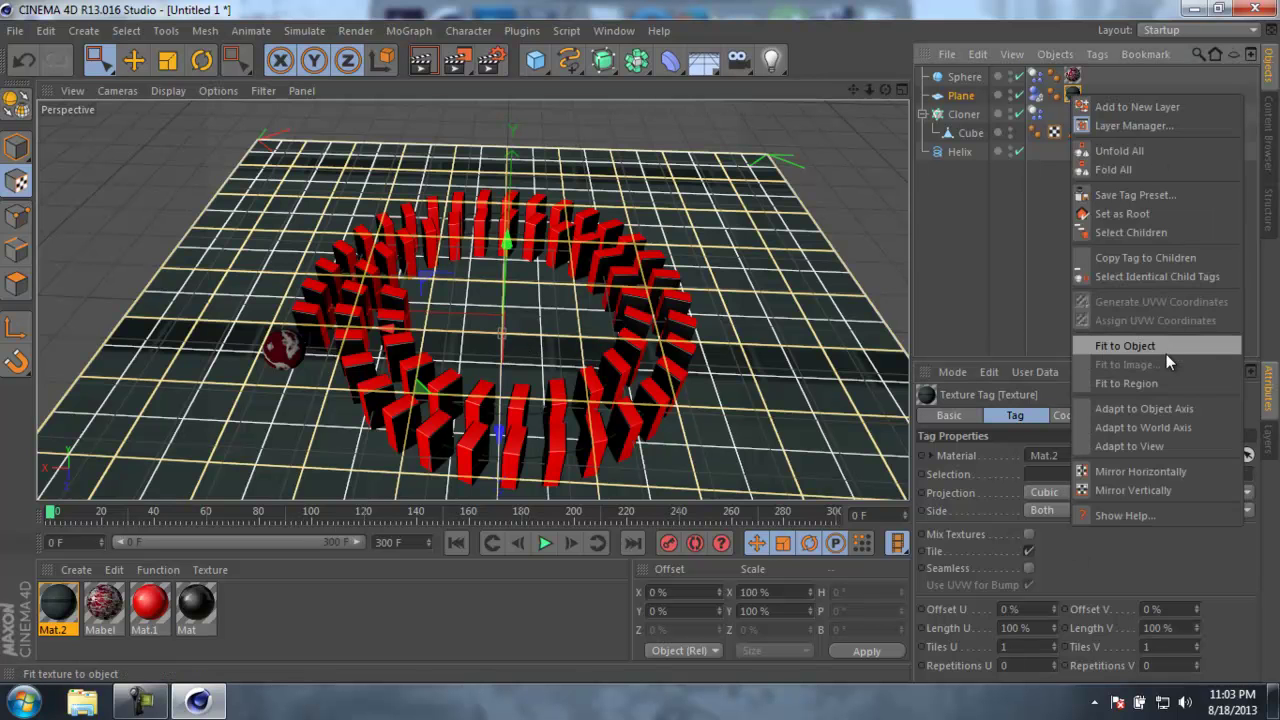
{"action": "left_click", "coordinate": [1166, 352]}
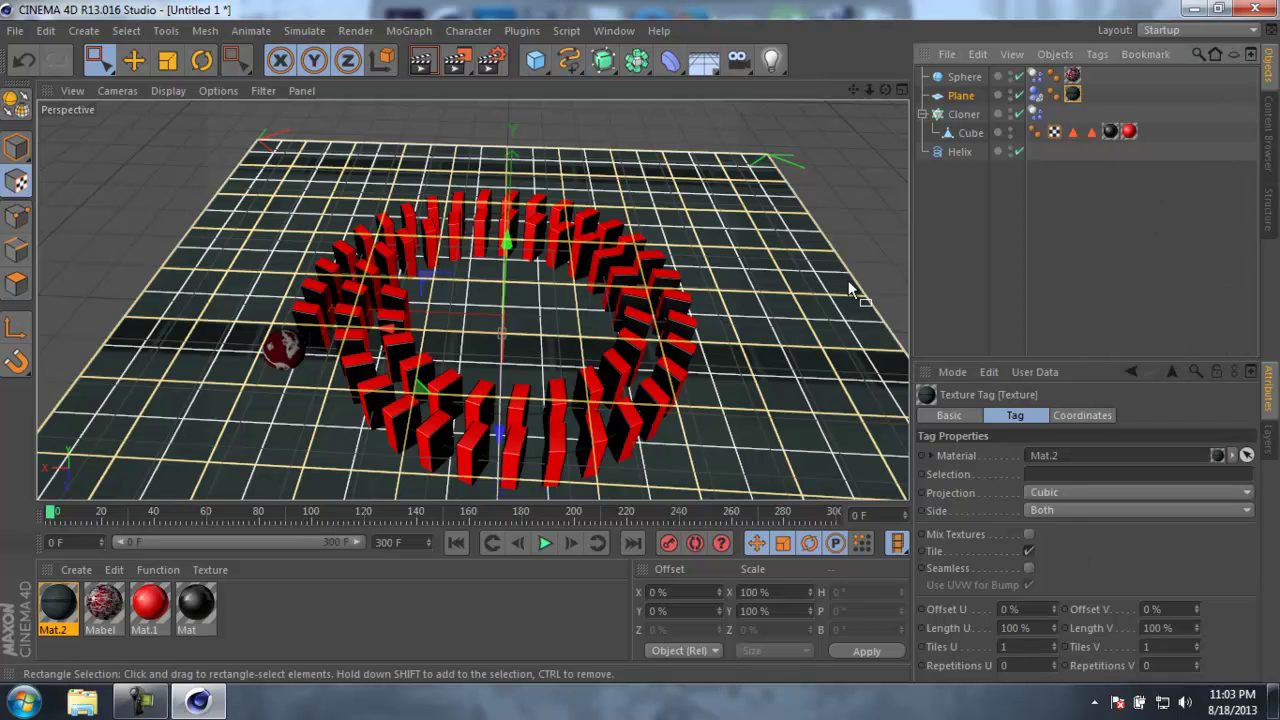
Rotate the Plane's texture so the brick lines run along the floor's depth, and return to Model mode.
{"action": "left_click", "coordinate": [14, 184]}
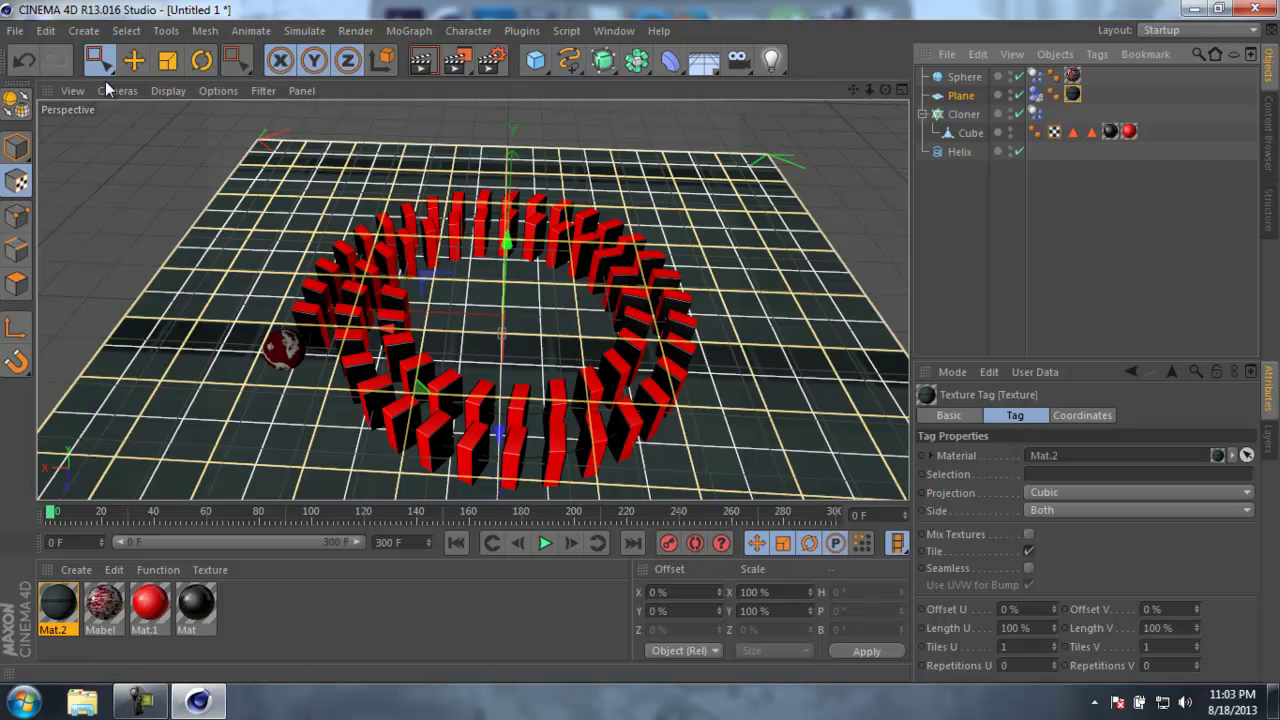
{"action": "left_click", "coordinate": [201, 60]}
{"action": "left_click_drag", "start_coordinate": [449, 405], "coordinate": [396, 399]}
{"action": "key", "text": "e"}
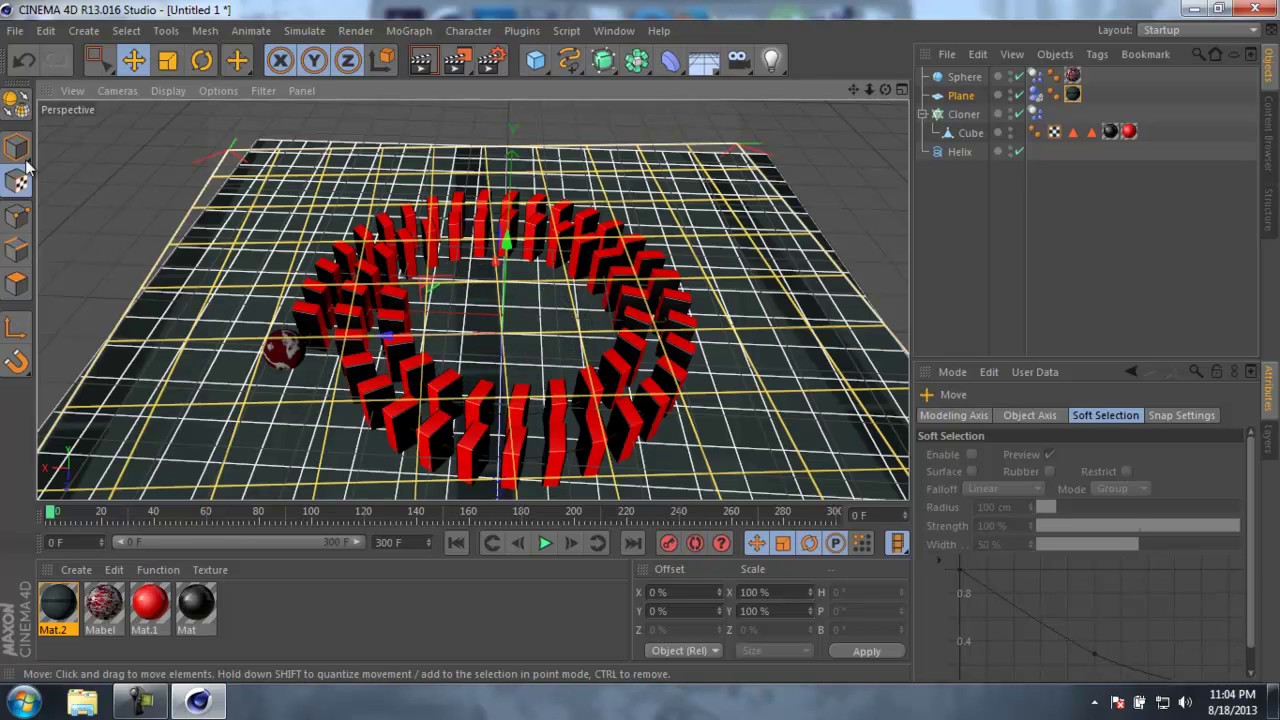
{"action": "left_click", "coordinate": [16, 148]}
Set the Plane's texture tiling to 2 tiles in U and 3 in V, and deselect everything.
{"action": "left_click", "coordinate": [1072, 95]}
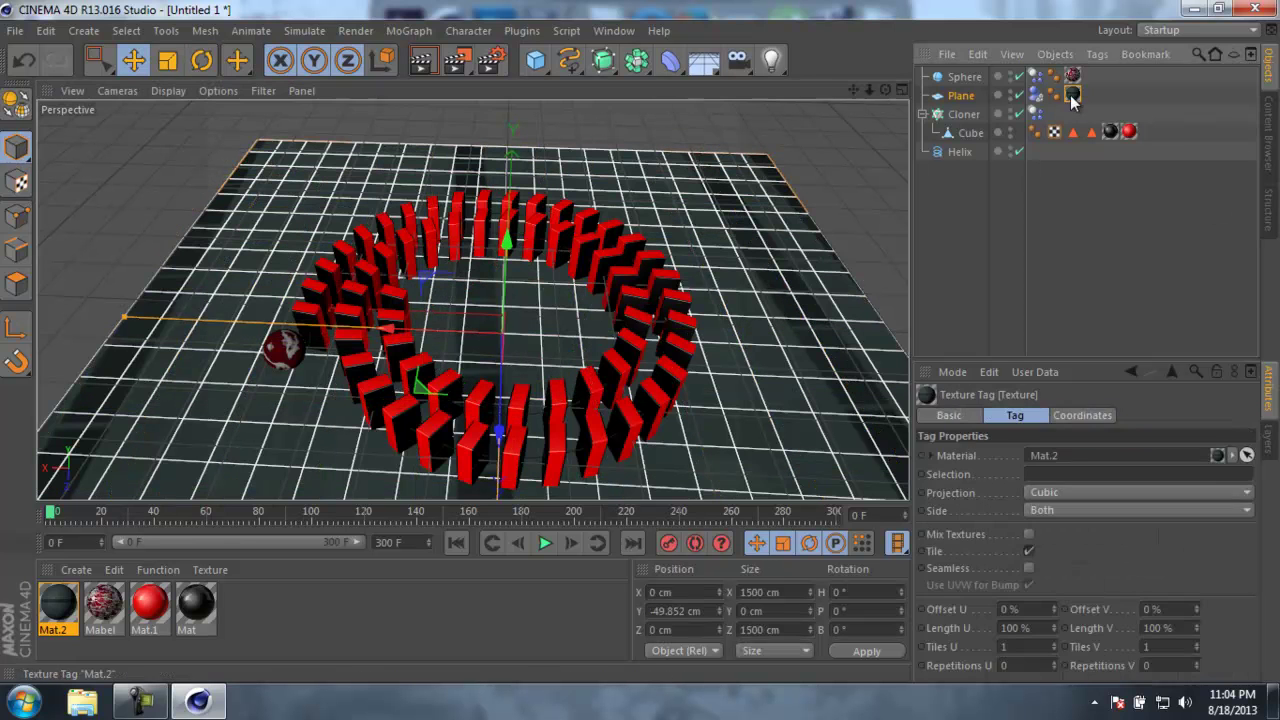
{"action": "left_click_drag", "start_coordinate": [1052, 648], "coordinate": [1057, 629]}
{"action": "double_click", "coordinate": [1048, 648]}
{"action": "type", "text": "2"}
{"action": "key", "text": "Return"}
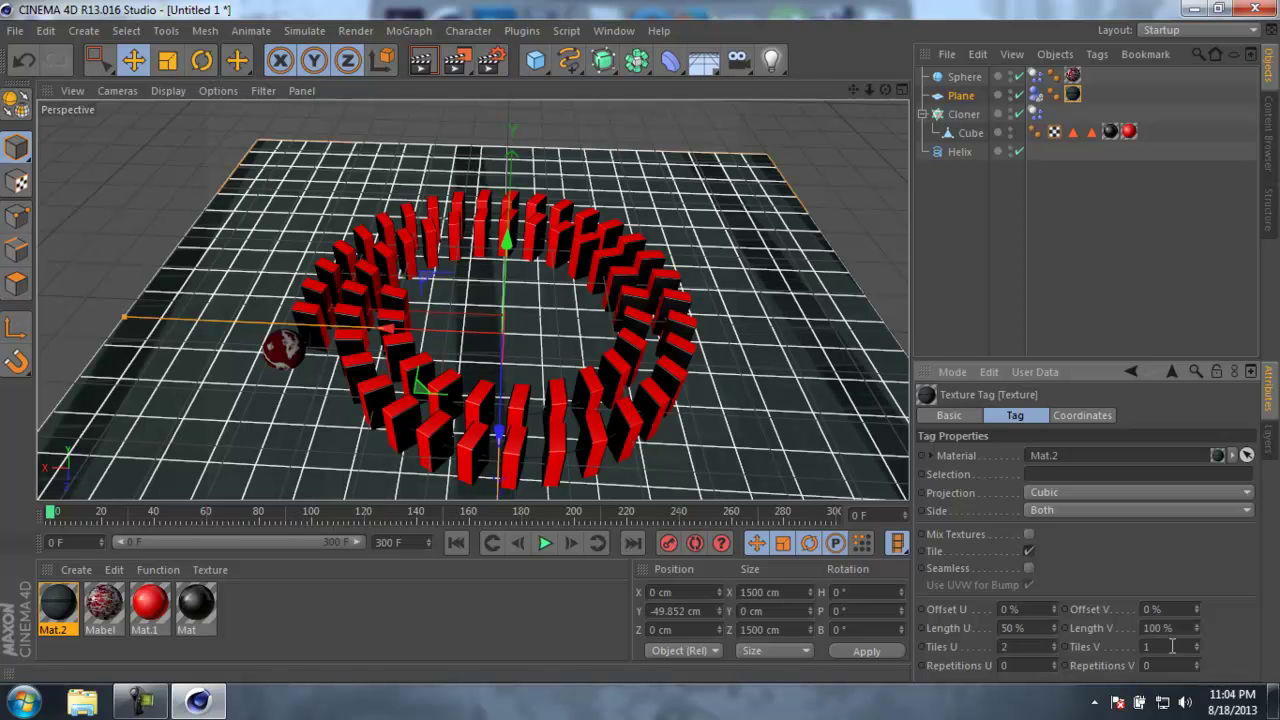
{"action": "type", "text": "2"}
{"action": "key", "text": "Return"}
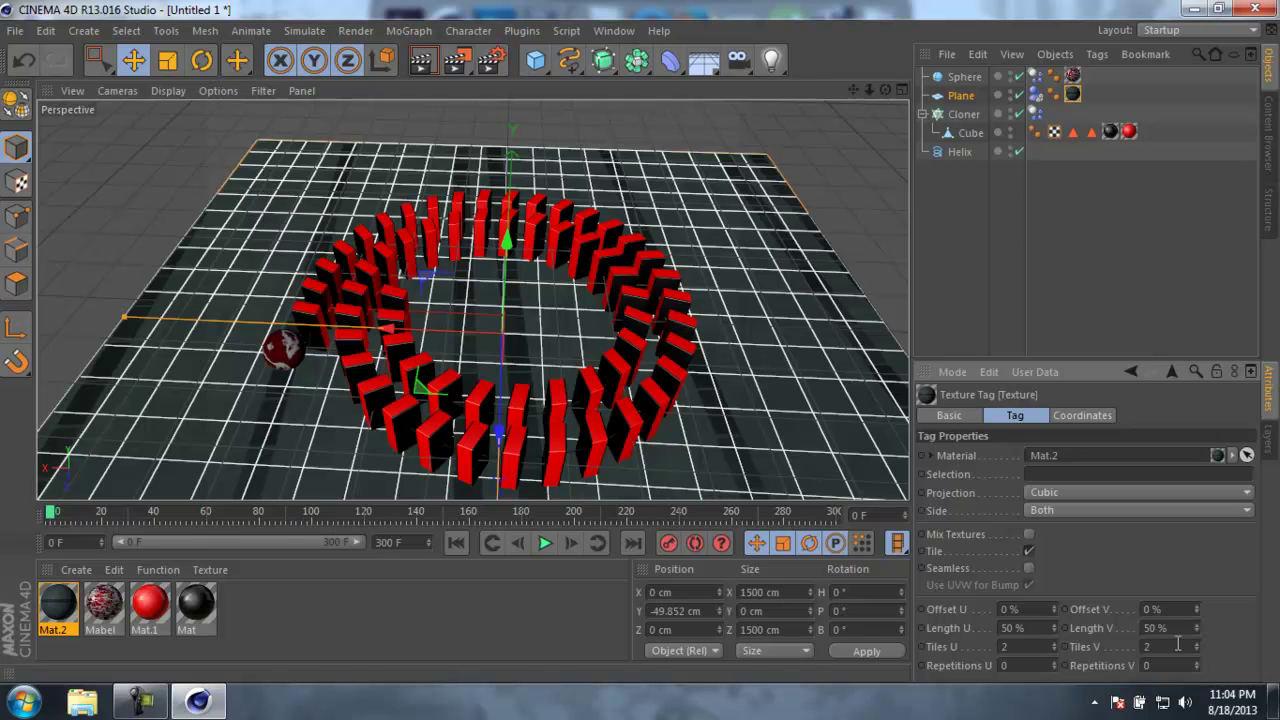
{"action": "double_click", "coordinate": [1160, 648]}
{"action": "type", "text": "3"}
{"action": "key", "text": "Return"}
{"action": "left_click", "coordinate": [974, 212]}
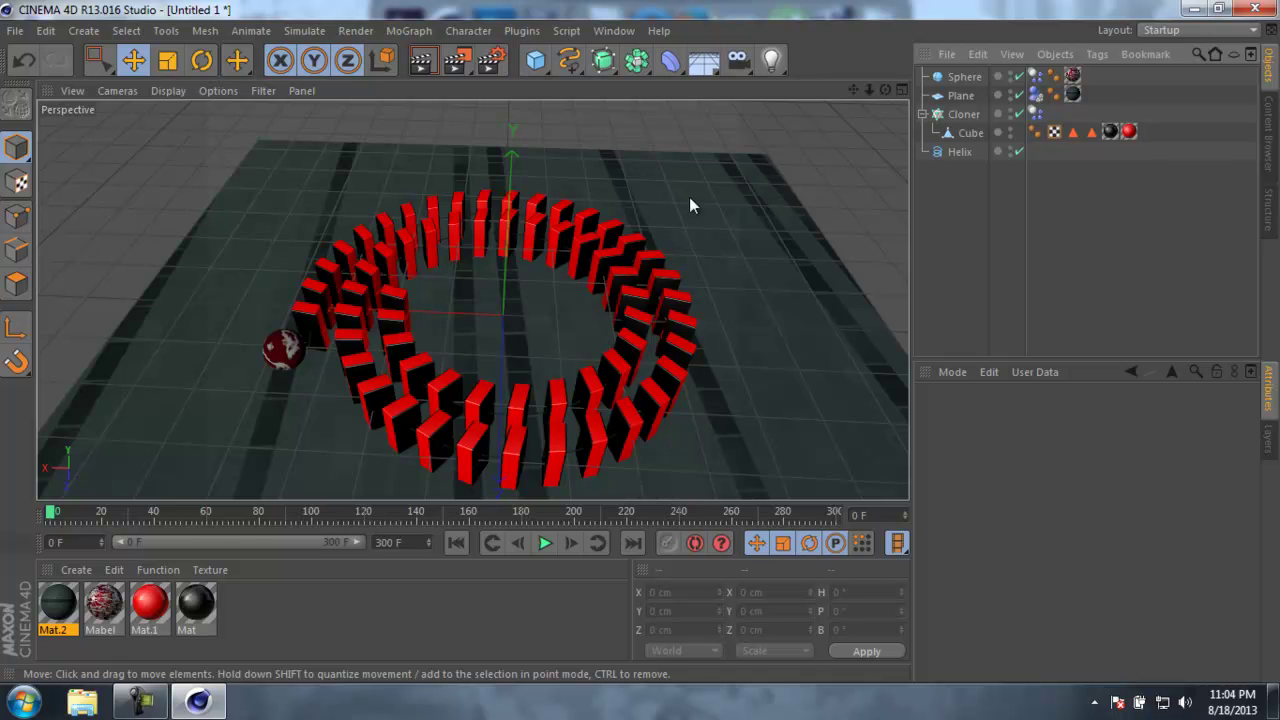
Rotate the Plane's texture a few degrees in Texture mode to straighten the brick lines, and deselect everything.
{"action": "left_click", "coordinate": [16, 181]}
{"action": "left_click", "coordinate": [1072, 94]}
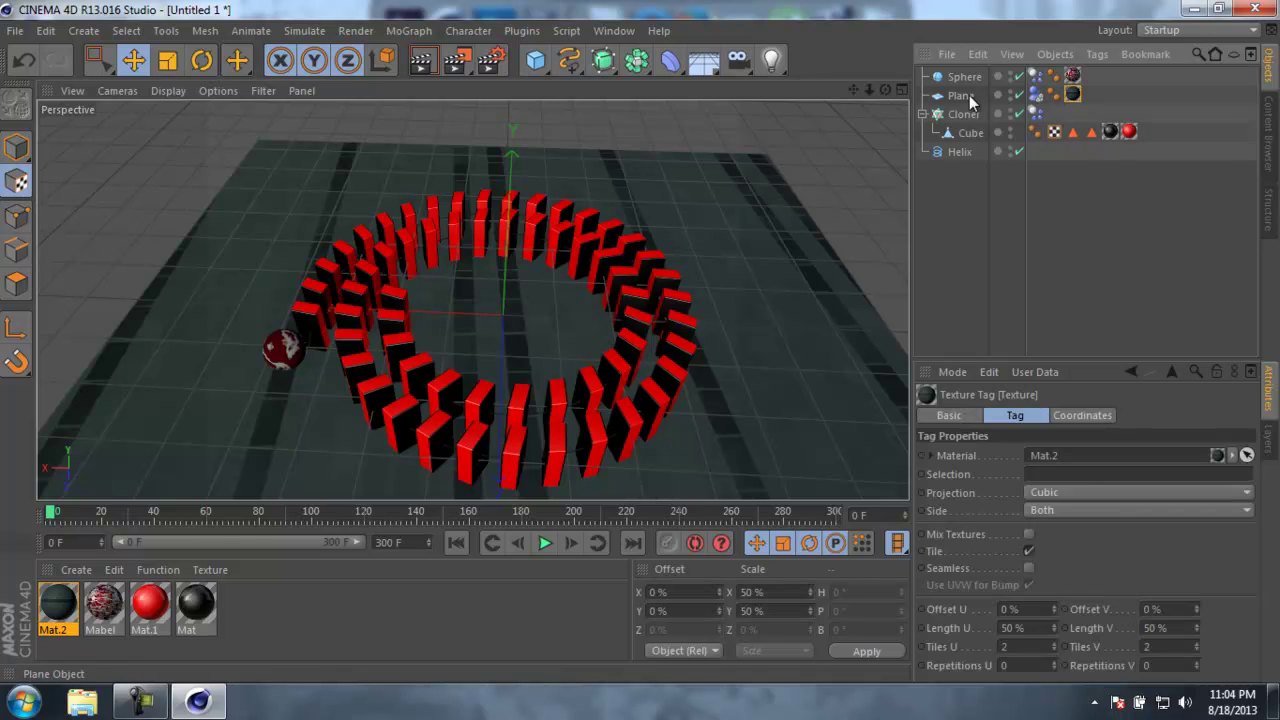
{"action": "left_click", "coordinate": [961, 95]}
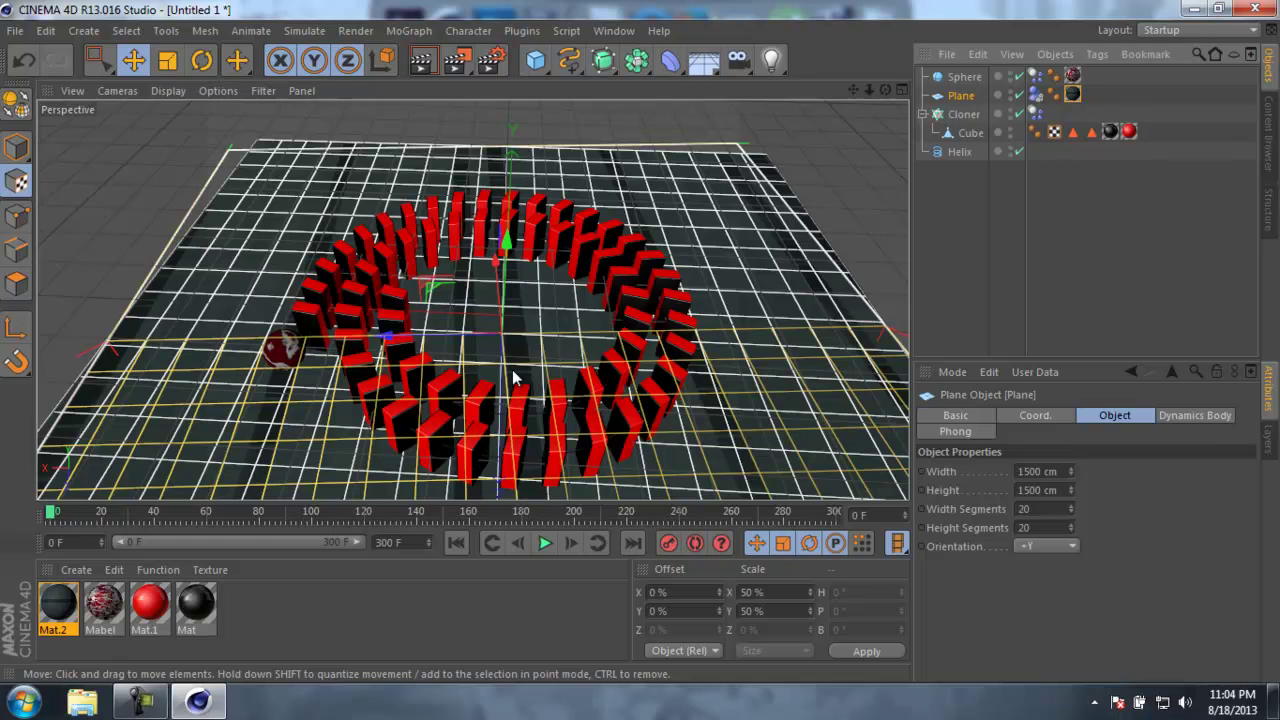
{"action": "key", "text": "r"}
{"action": "left_click_drag", "start_coordinate": [531, 395], "coordinate": [527, 398]}
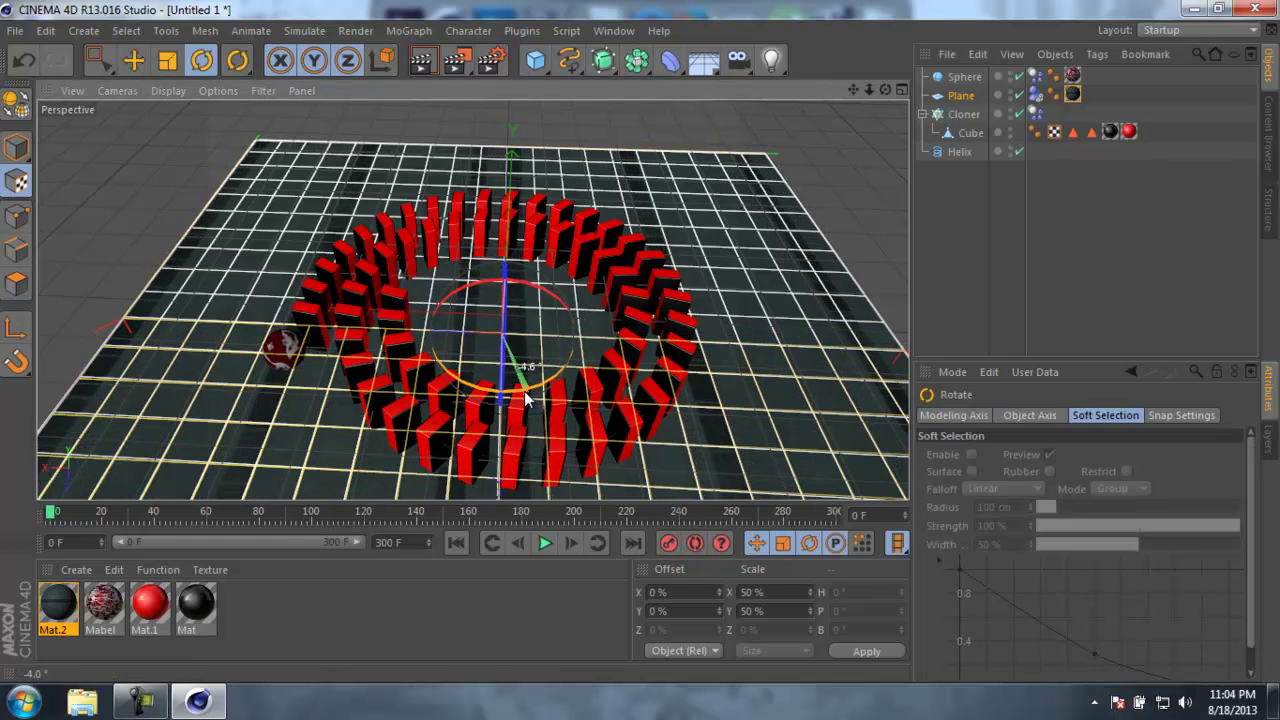
{"action": "left_click", "coordinate": [971, 245]}
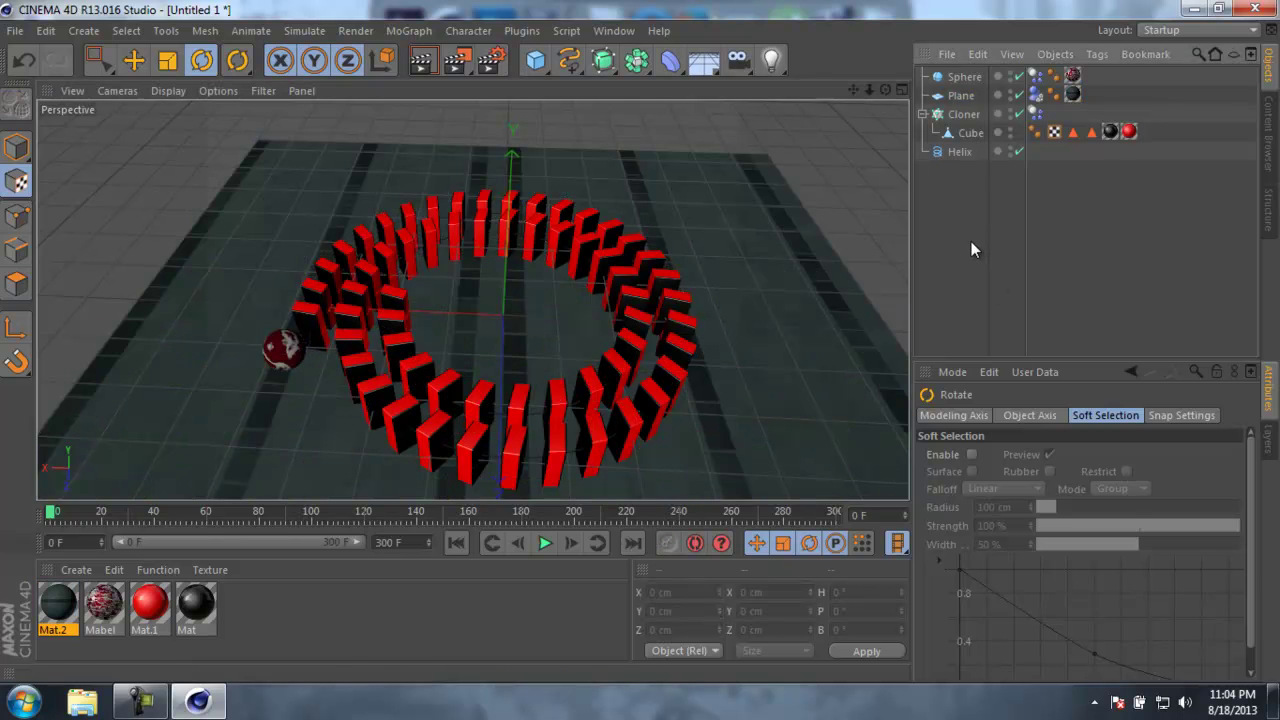
Enable Reflection on the floor material Mat.2 and set its reflection brightness to 5%.
{"action": "left_click_drag", "start_coordinate": [537, 375], "coordinate": [575, 343], "text": "alt"}
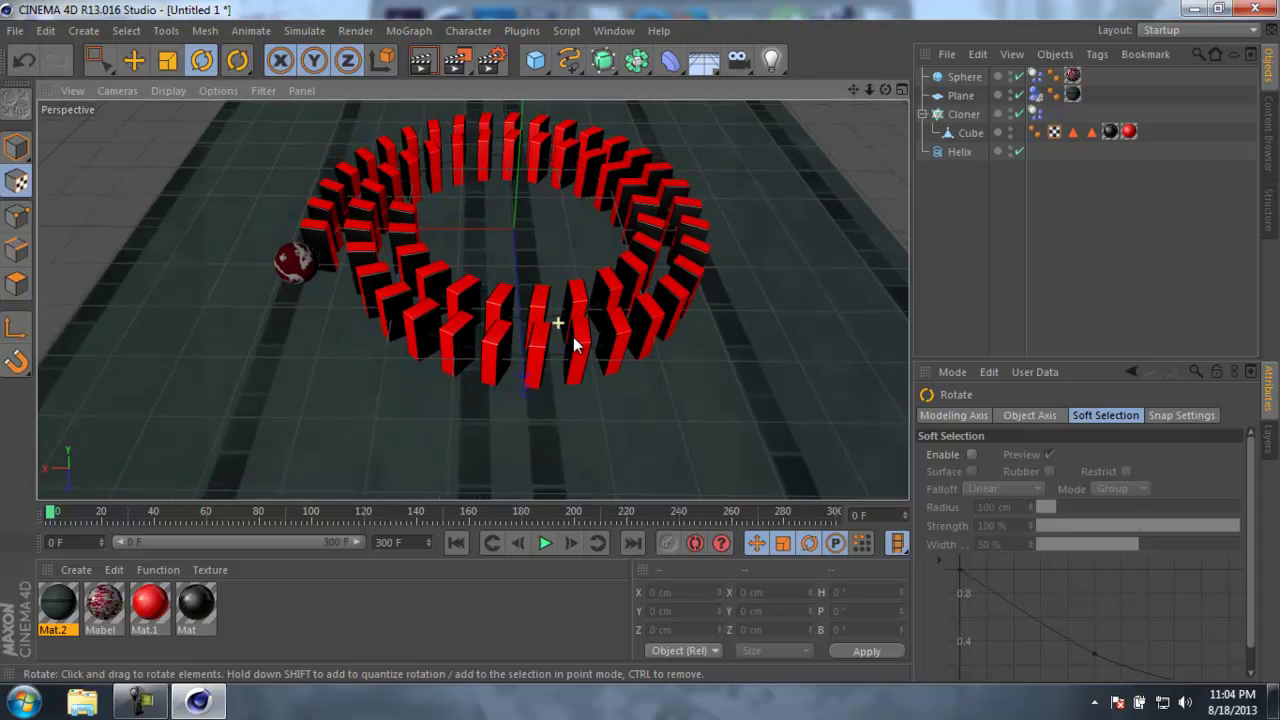
{"action": "double_click", "coordinate": [60, 600]}
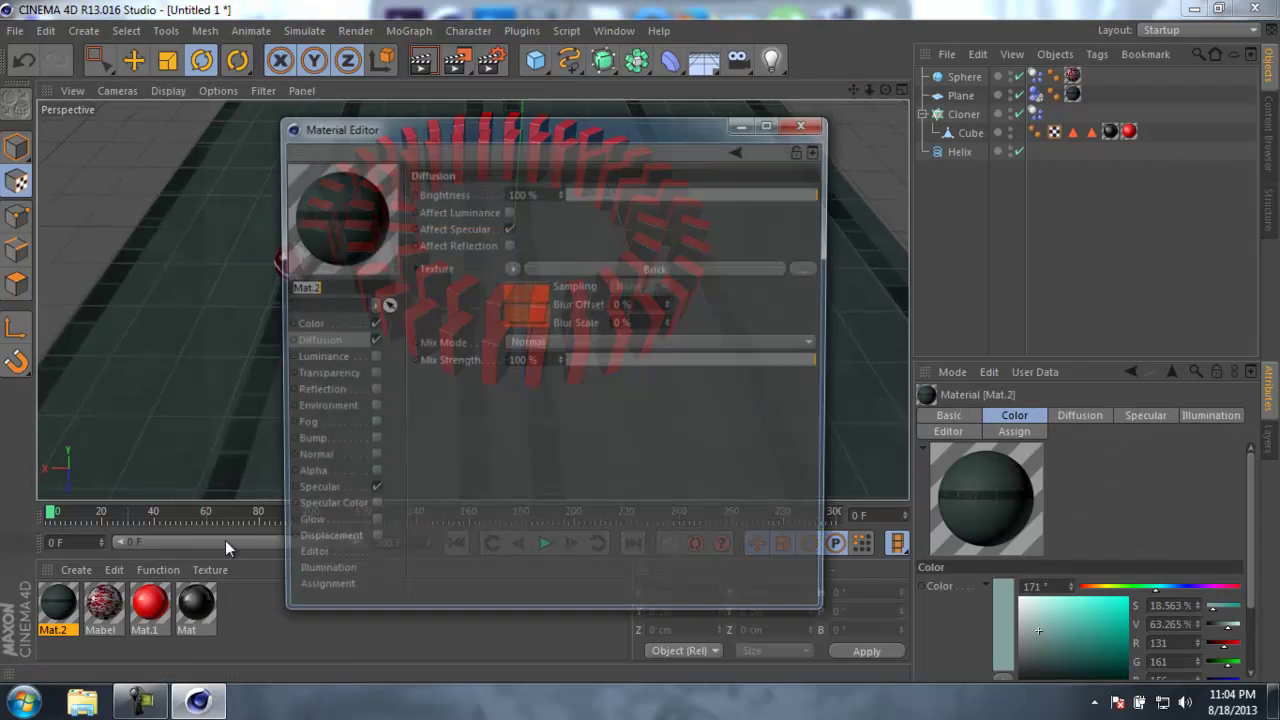
{"action": "left_click", "coordinate": [318, 391]}
{"action": "left_click", "coordinate": [369, 392]}
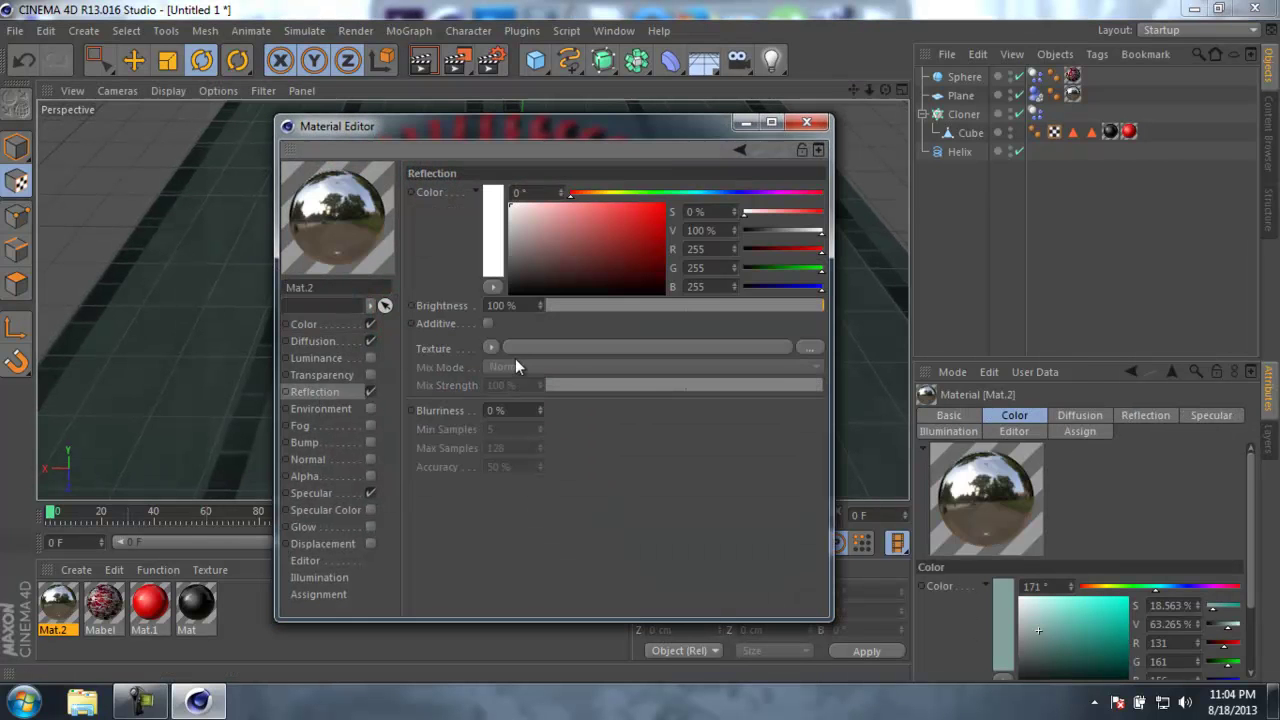
{"action": "left_click", "coordinate": [556, 305]}
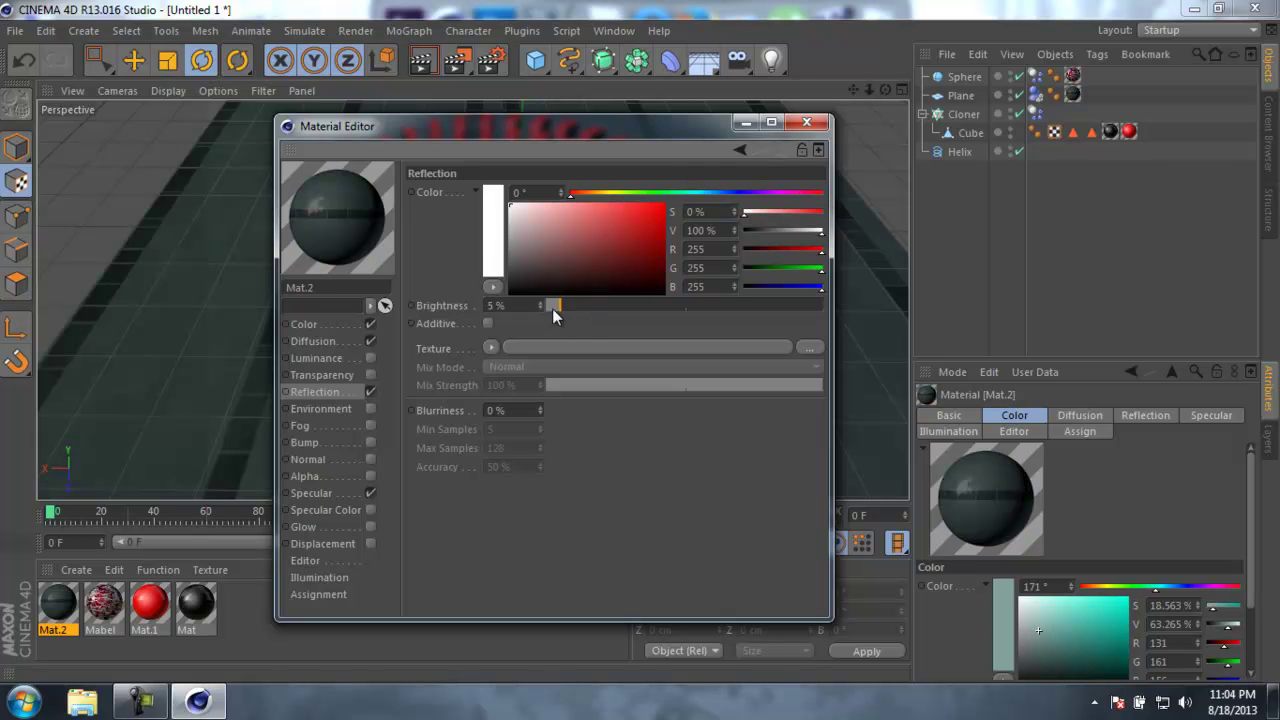
{"action": "left_click", "coordinate": [806, 122]}
Add a Sky object and load the HDRI_01 material from the Visualize preset library's HDRI materials.
{"action": "middle_click_drag", "start_coordinate": [467, 200], "coordinate": [461, 242], "text": "alt"}
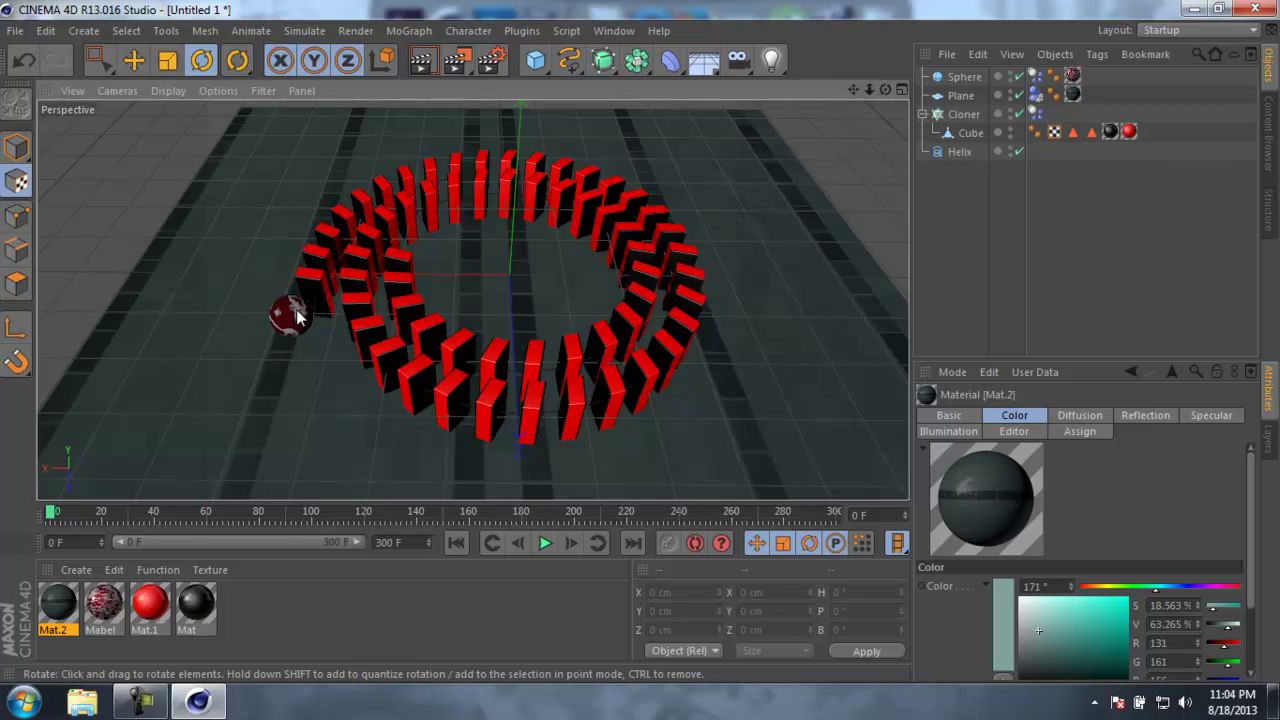
{"action": "mouse_move", "coordinate": [457, 294]}
{"action": "left_mouse_down", "text": "alt"}
{"action": "mouse_move", "coordinate": [456, 281]}
{"action": "mouse_move", "coordinate": [446, 299]}
{"action": "mouse_move", "coordinate": [466, 323]}
{"action": "mouse_move", "coordinate": [480, 300]}
{"action": "left_mouse_up", "text": "alt"}
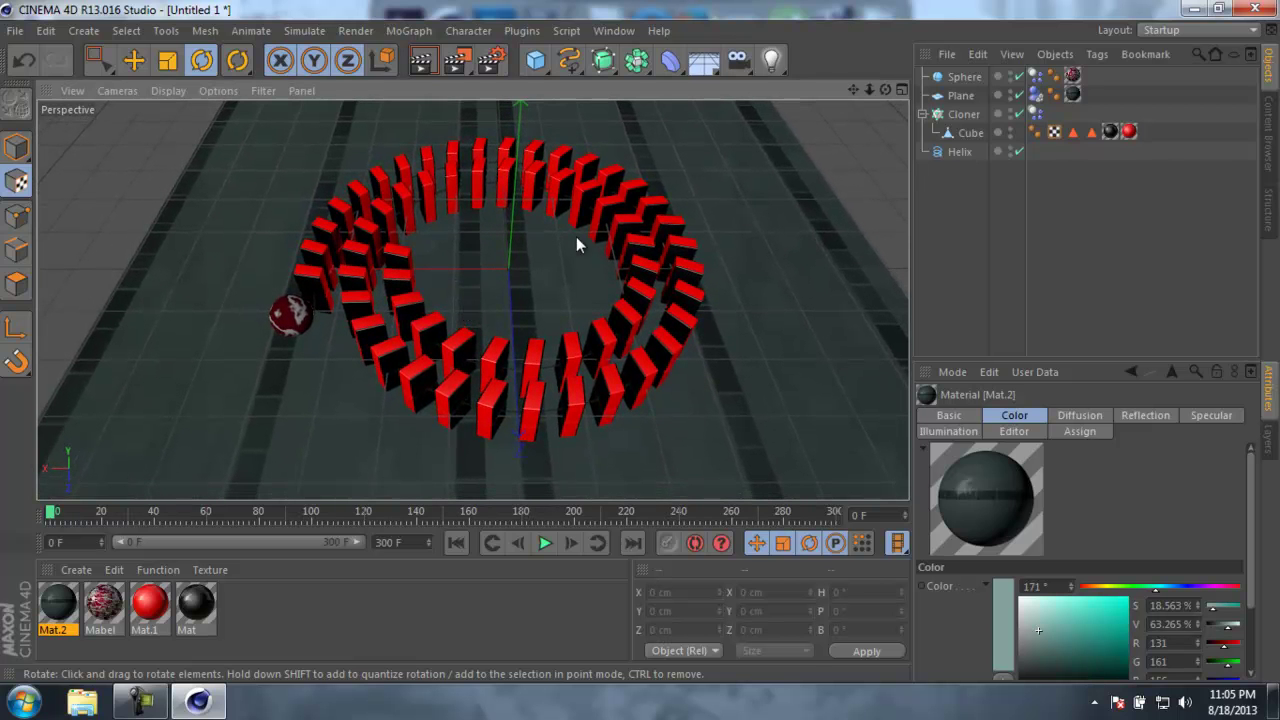
{"action": "left_click_drag", "start_coordinate": [704, 60], "coordinate": [753, 113]}
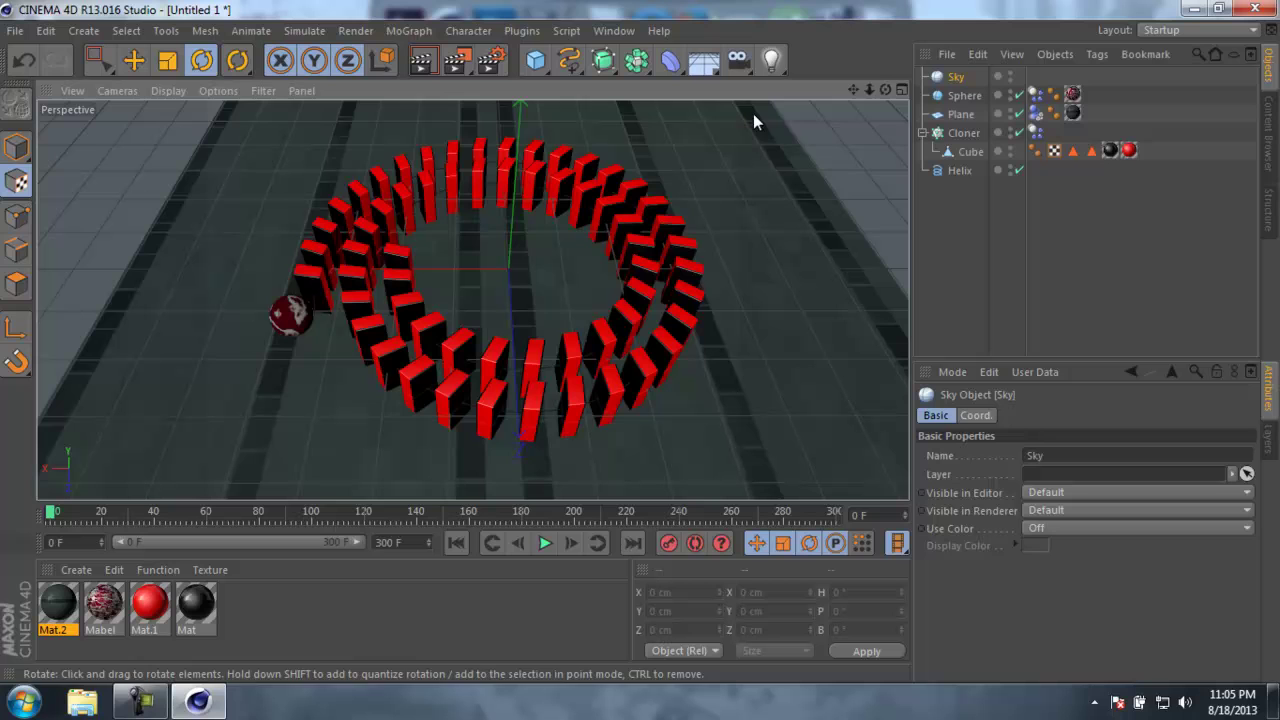
{"action": "left_click", "coordinate": [1273, 135]}
{"action": "double_click", "coordinate": [988, 199]}
{"action": "double_click", "coordinate": [972, 300]}
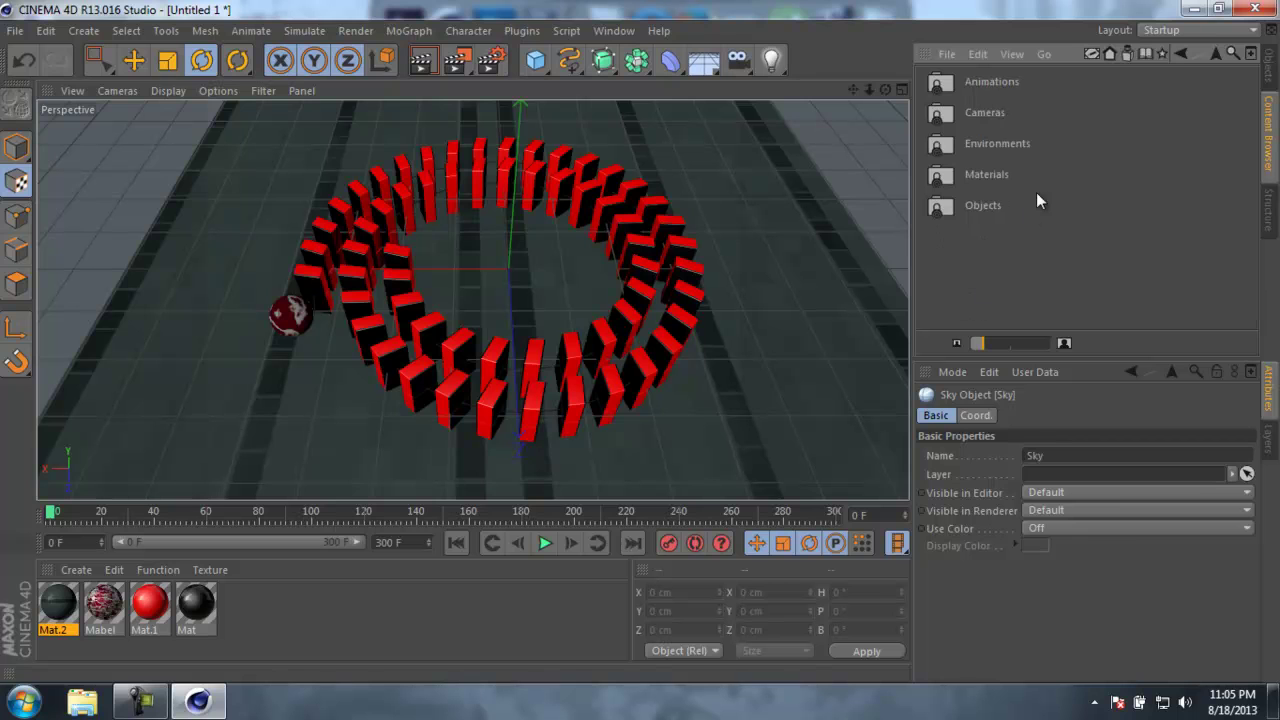
{"action": "double_click", "coordinate": [1001, 173]}
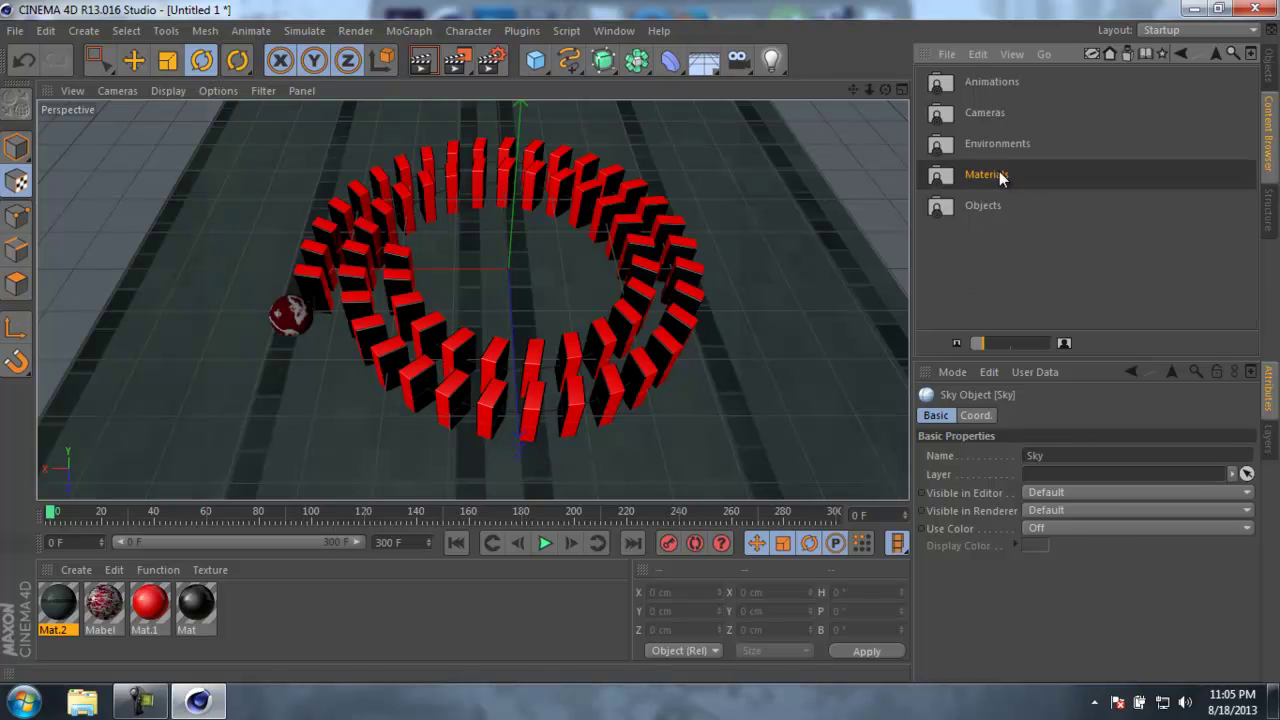
{"action": "double_click", "coordinate": [977, 266]}
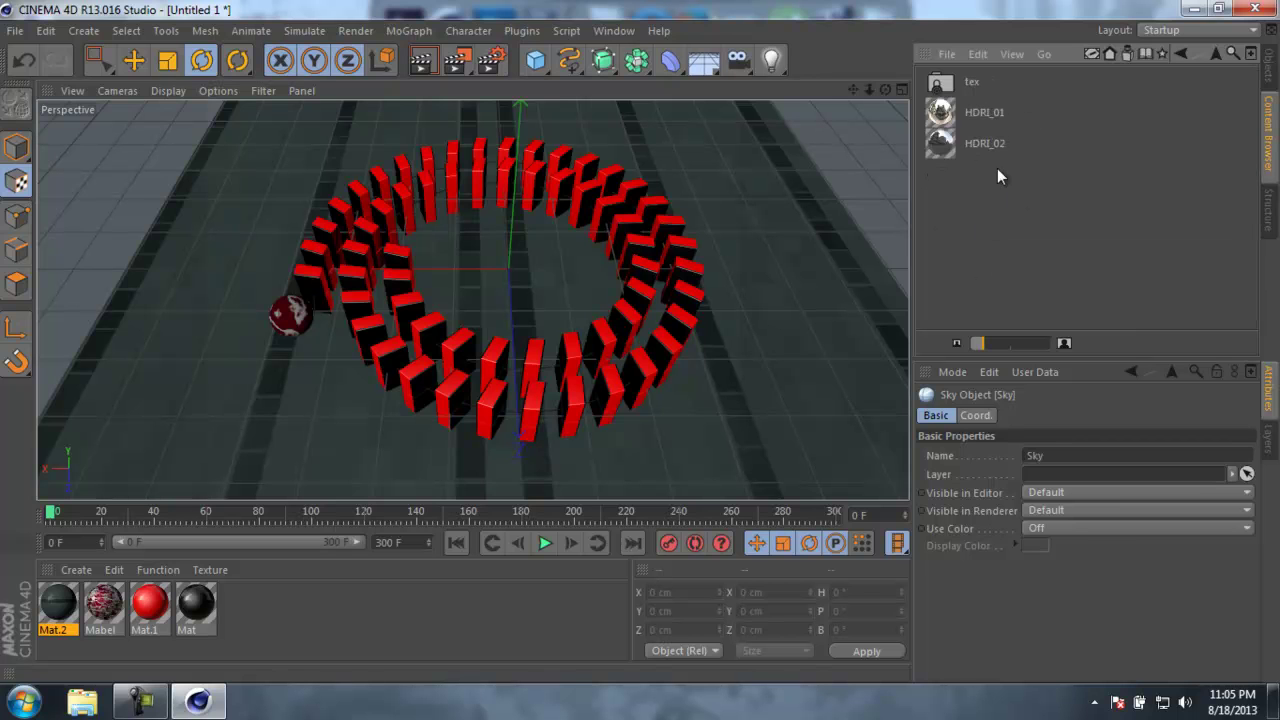
{"action": "left_click", "coordinate": [1002, 122]}
{"action": "double_click", "coordinate": [977, 112]}
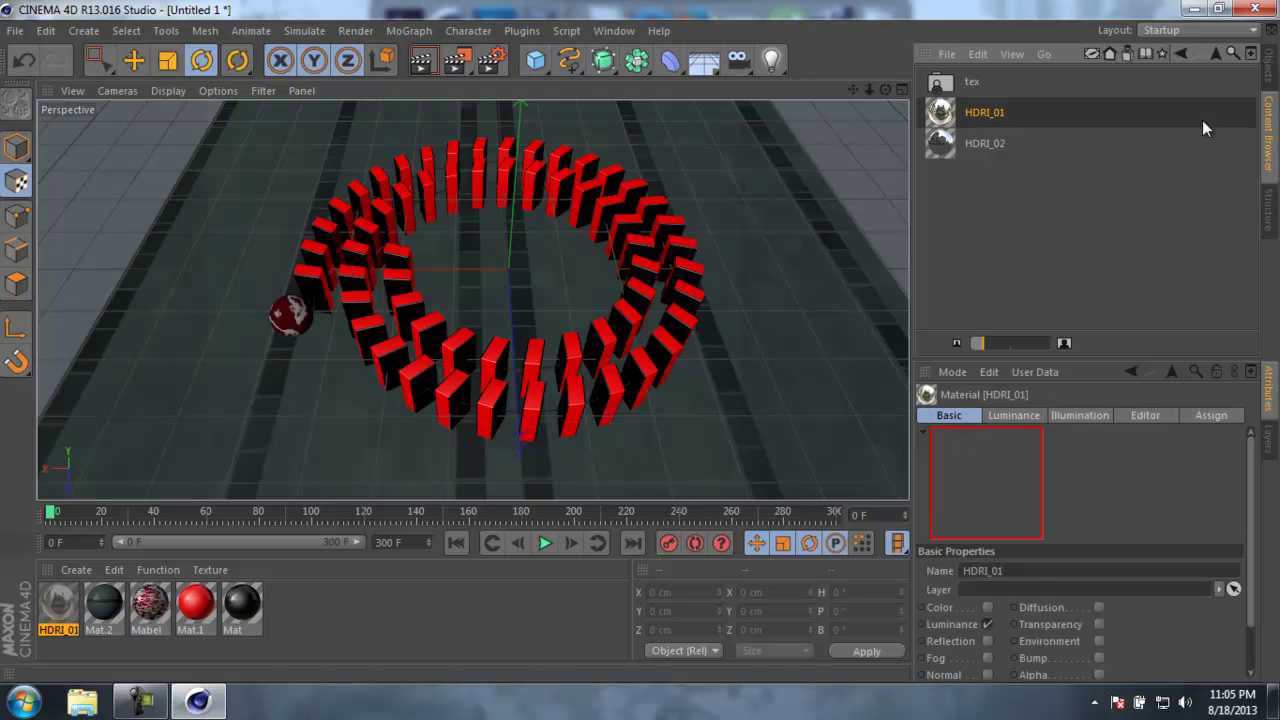
Apply the HDRI_01 material to the Sky object and show its texture tag settings.
{"action": "left_click", "coordinate": [1270, 68]}
{"action": "left_click_drag", "start_coordinate": [872, 168], "coordinate": [956, 78]}
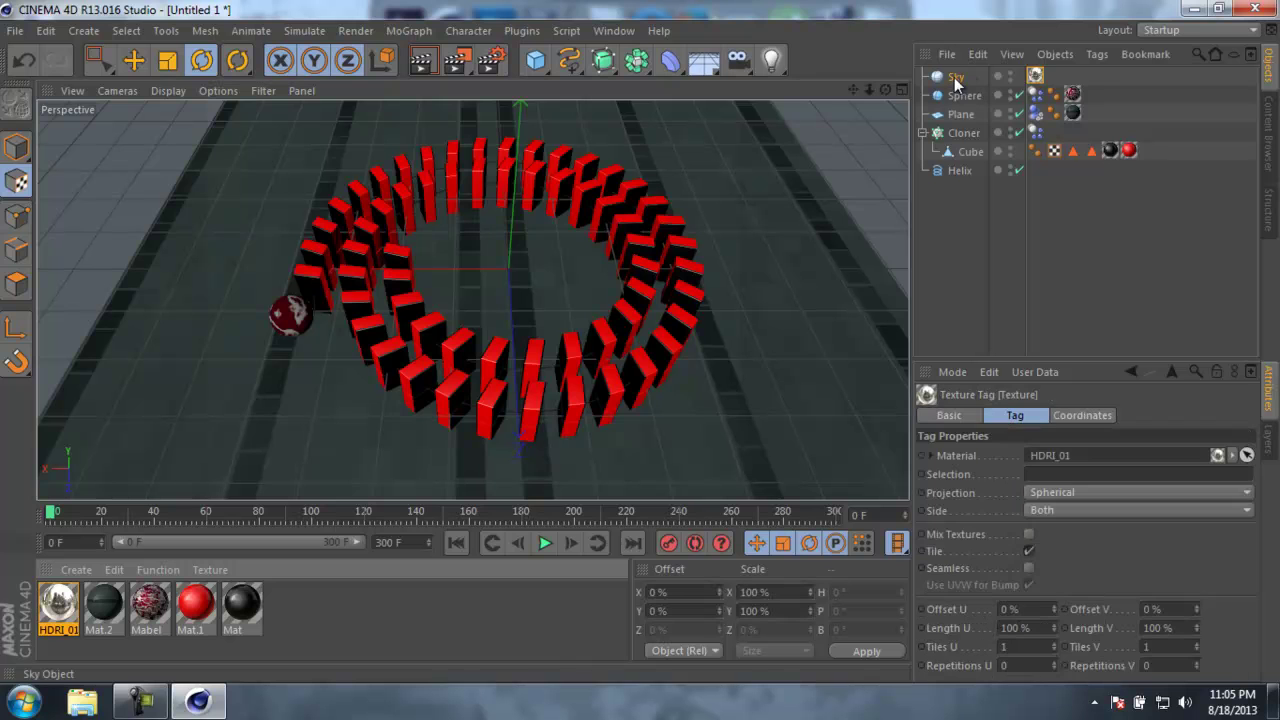
{"action": "left_click", "coordinate": [944, 274]}
{"action": "left_click", "coordinate": [1035, 74]}
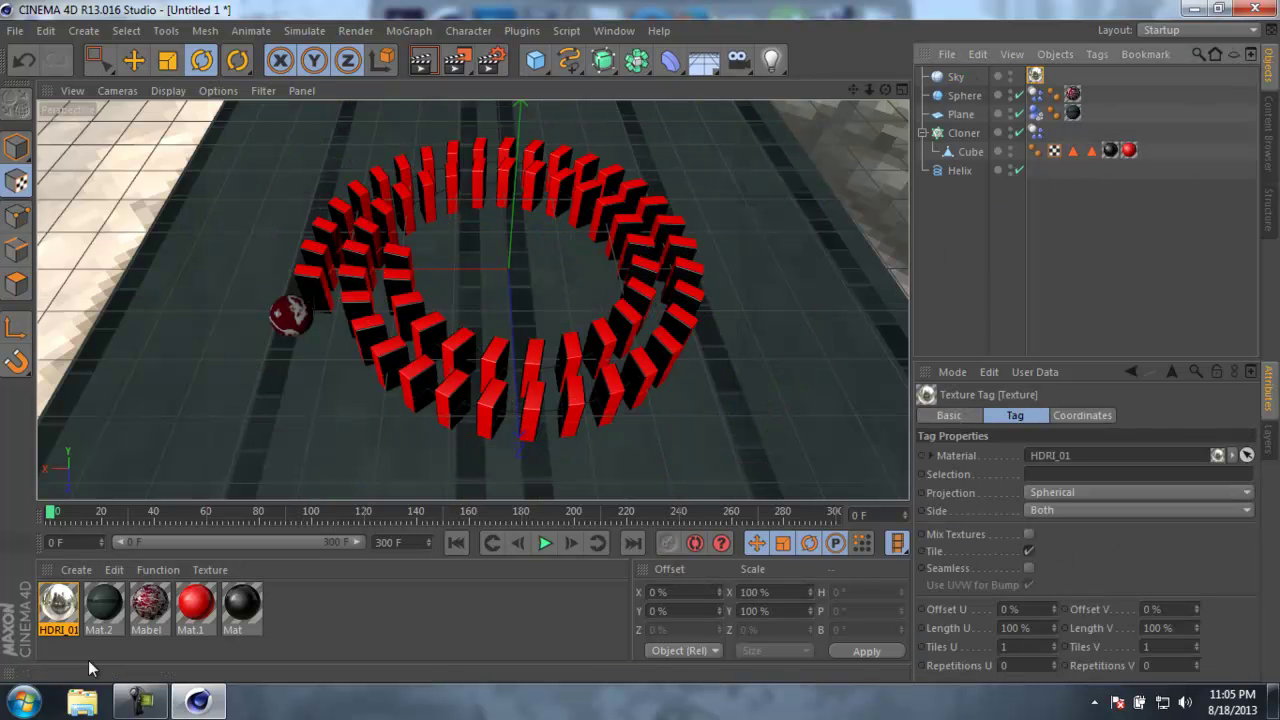
Set the luminance brightness of the HDRI_01 material to 70%.
{"action": "double_click", "coordinate": [55, 606]}
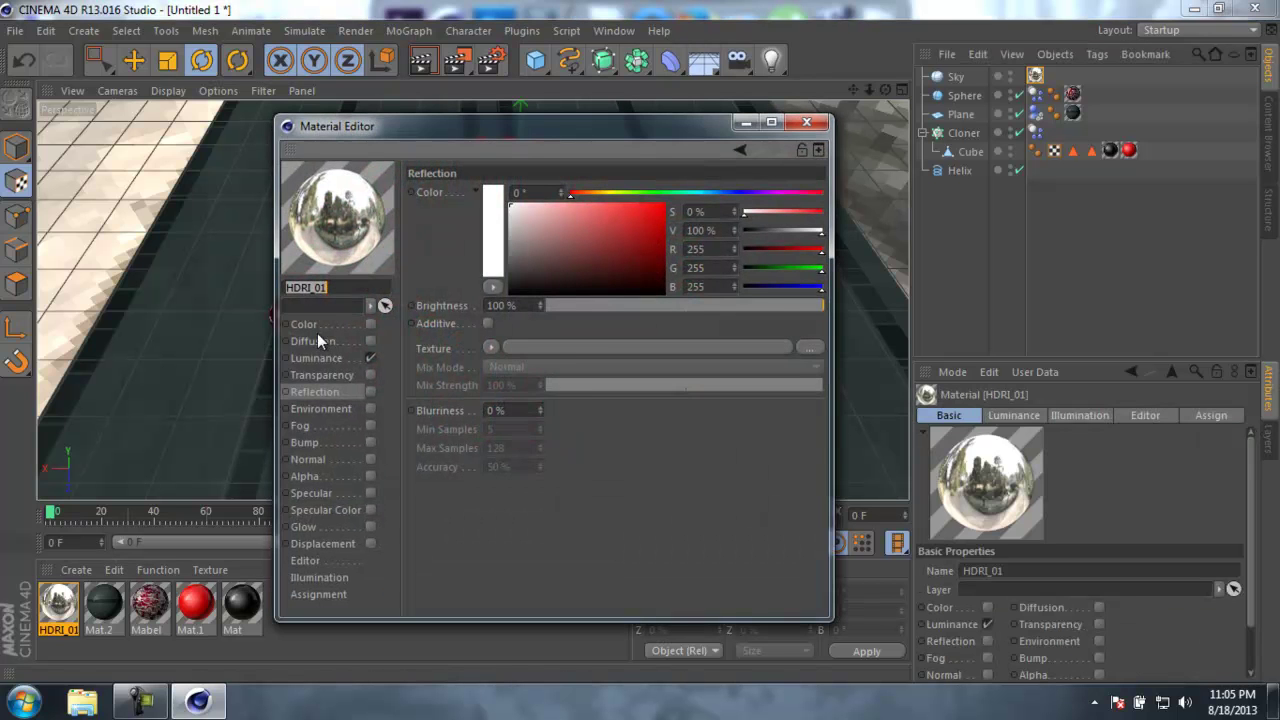
{"action": "left_click", "coordinate": [331, 357]}
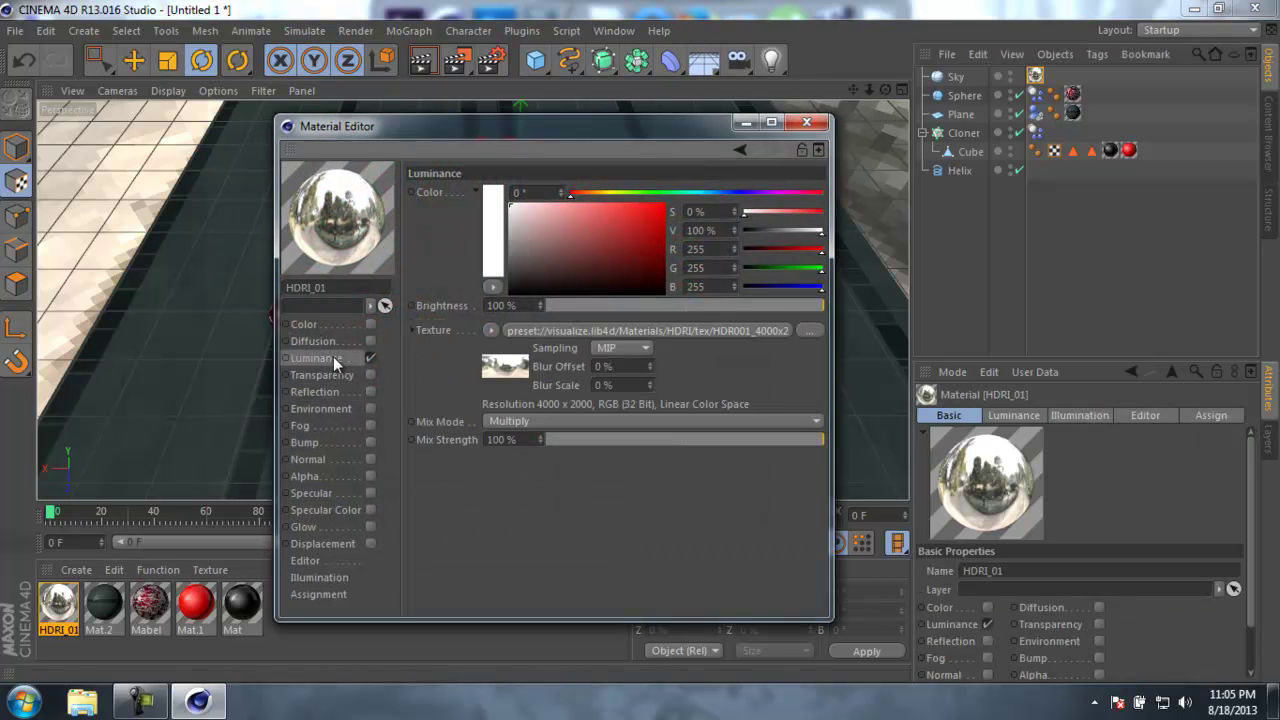
{"action": "left_click", "coordinate": [521, 303]}
{"action": "type", "text": "70"}
{"action": "key", "text": "Return"}
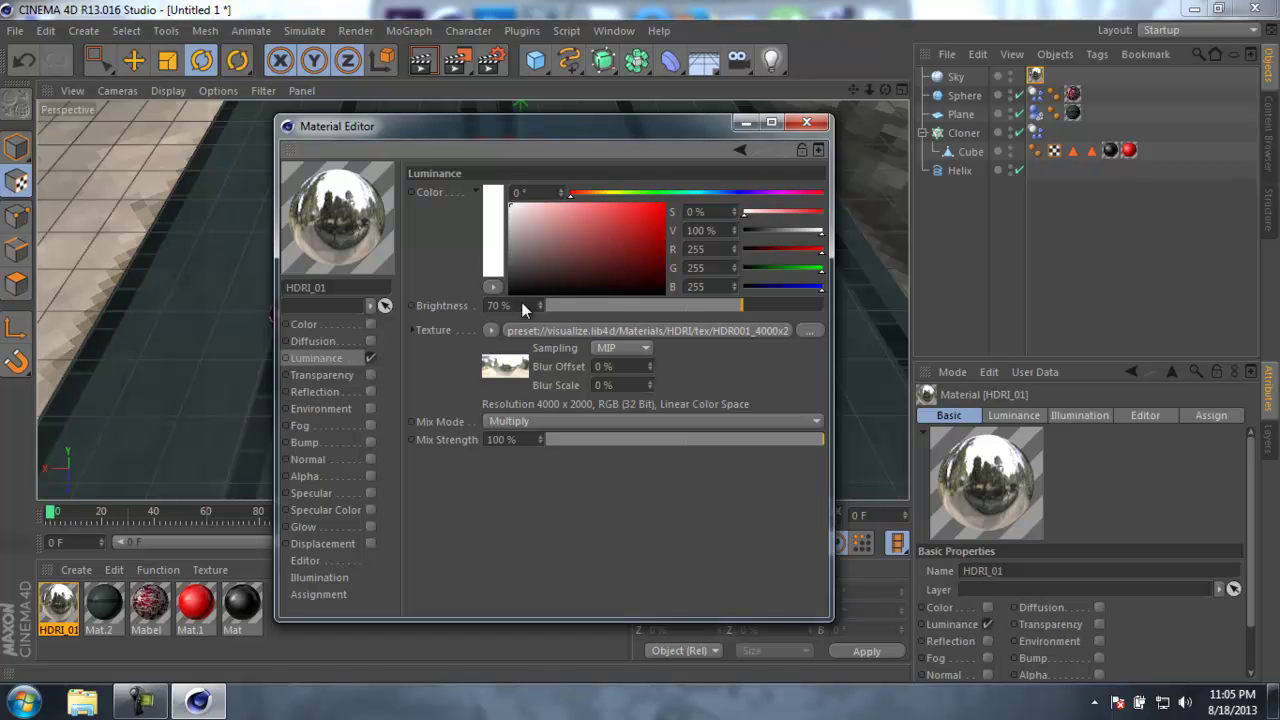
{"action": "left_click", "coordinate": [812, 121]}
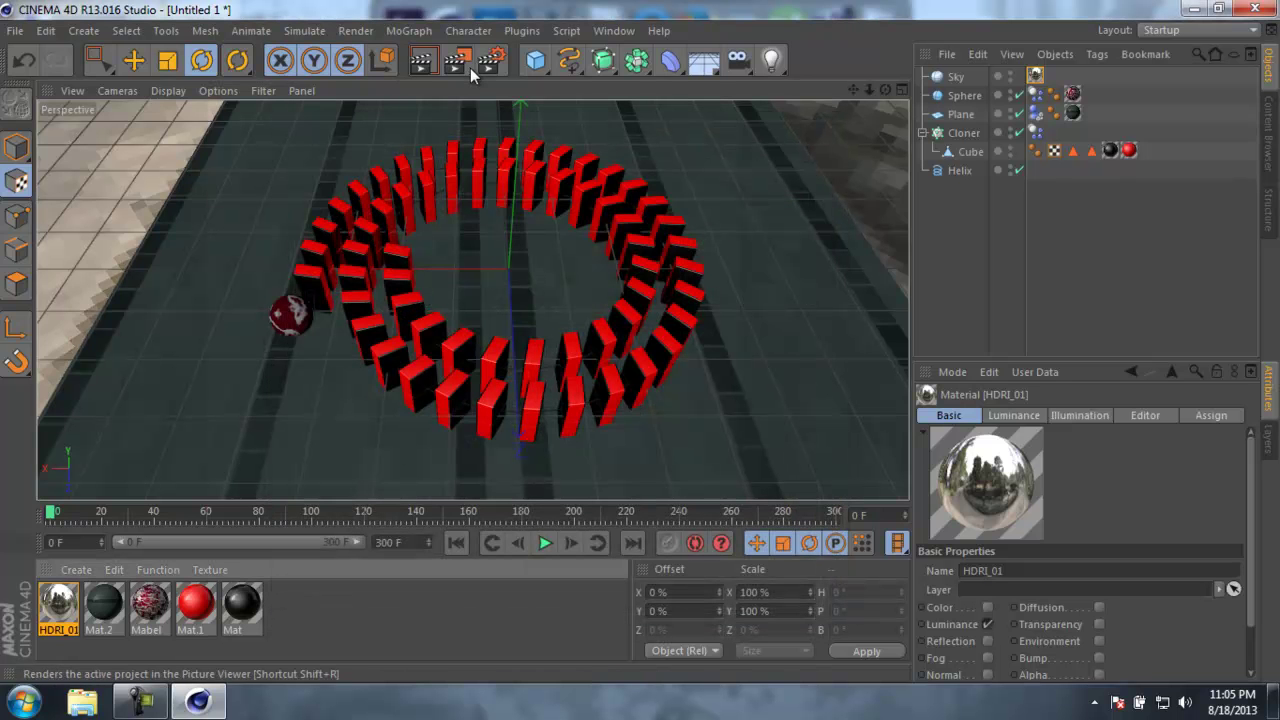
Render the perspective view from two slightly different angles to check the sky reflections and lighting.
{"action": "left_click", "coordinate": [424, 60]}
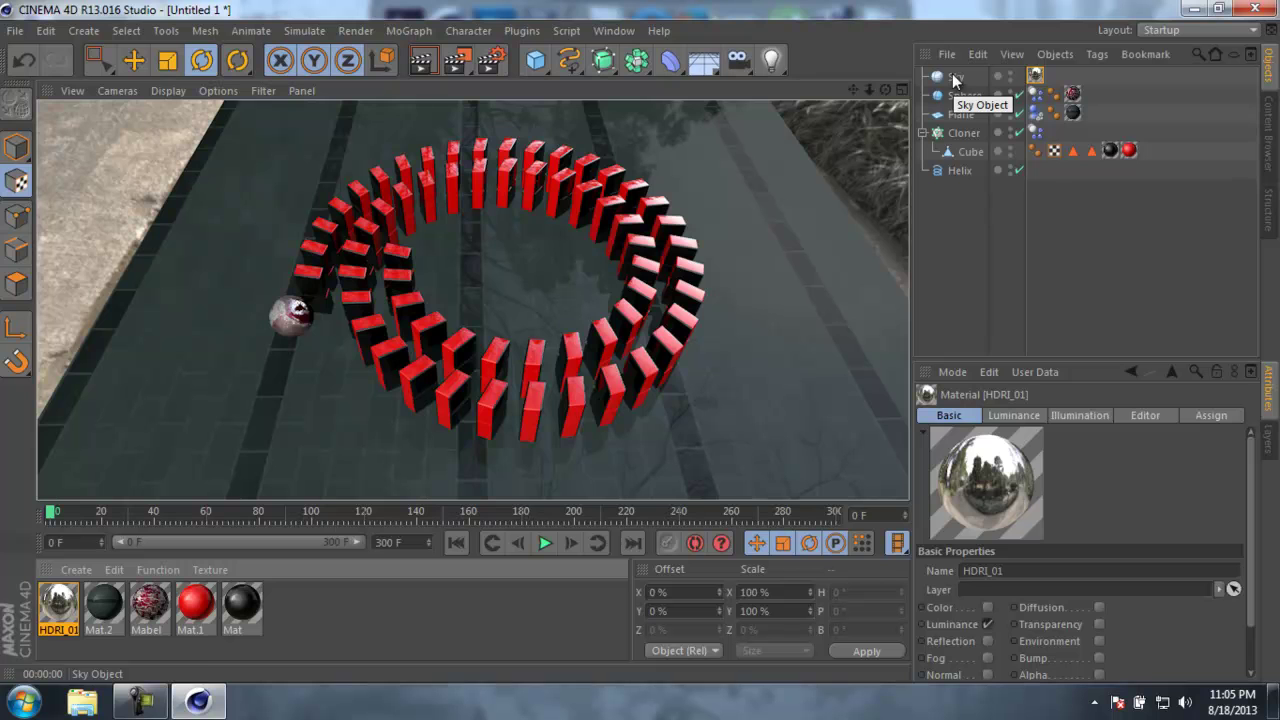
{"action": "left_click_drag", "start_coordinate": [687, 223], "coordinate": [688, 236], "text": "alt"}
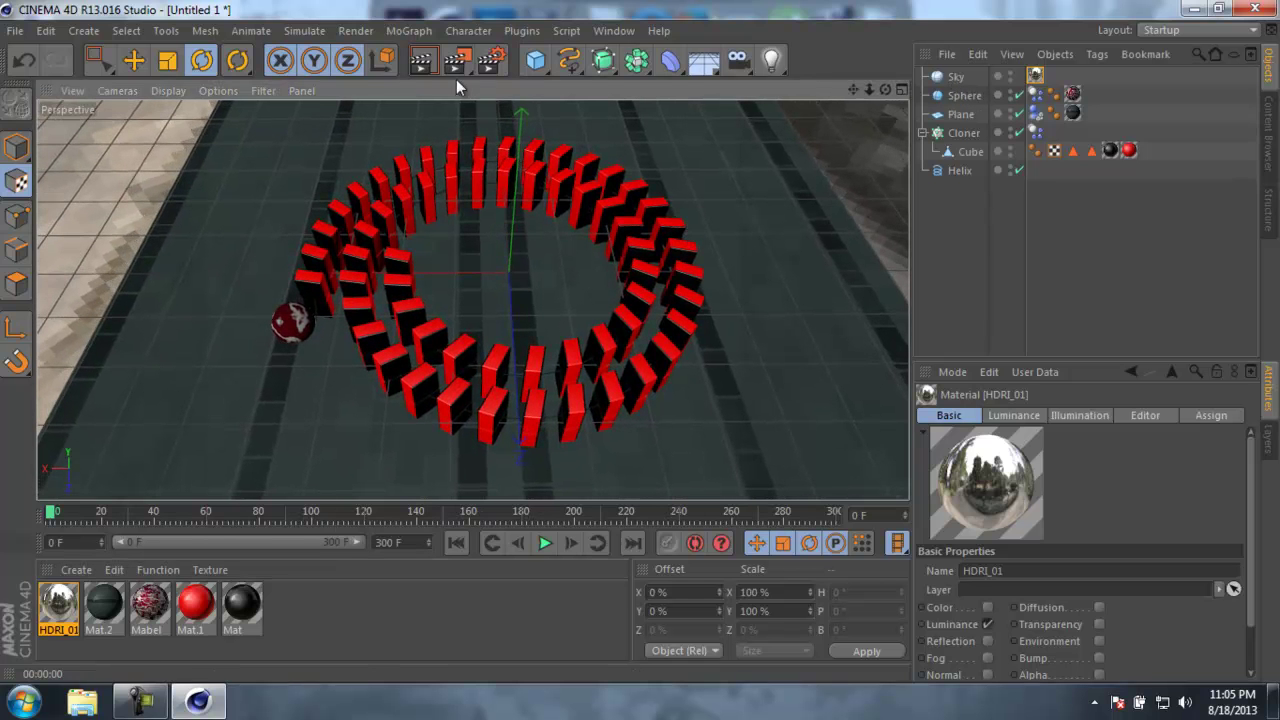
{"action": "left_click", "coordinate": [422, 63]}
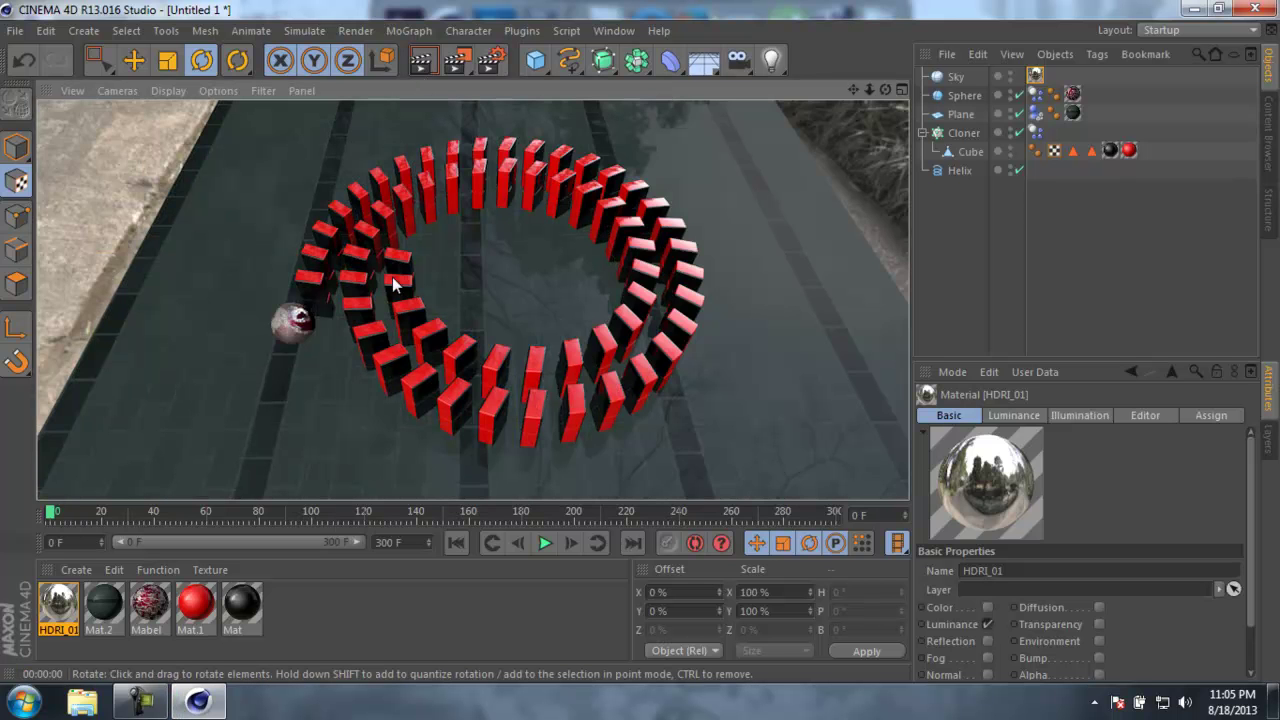
Frame the dominoes closer in the view and set the render output preset to HDV/HDTV 720 29.97.
{"action": "scroll", "coordinate": [545, 332], "scroll_direction": "up", "scroll_amount": 2}
{"action": "middle_click_drag", "start_coordinate": [520, 350], "coordinate": [521, 369], "text": "alt"}
{"action": "left_click_drag", "start_coordinate": [521, 369], "coordinate": [514, 355], "text": "alt"}
{"action": "left_click", "coordinate": [490, 60]}
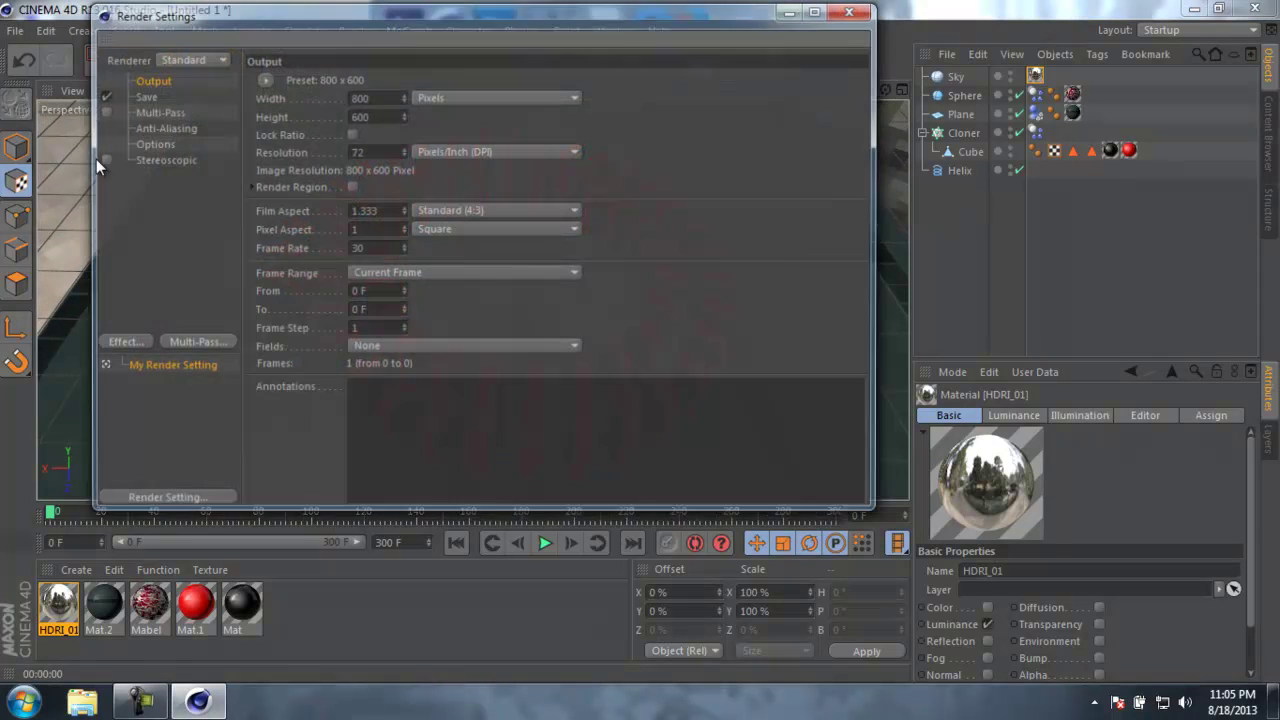
{"action": "left_click", "coordinate": [262, 78]}
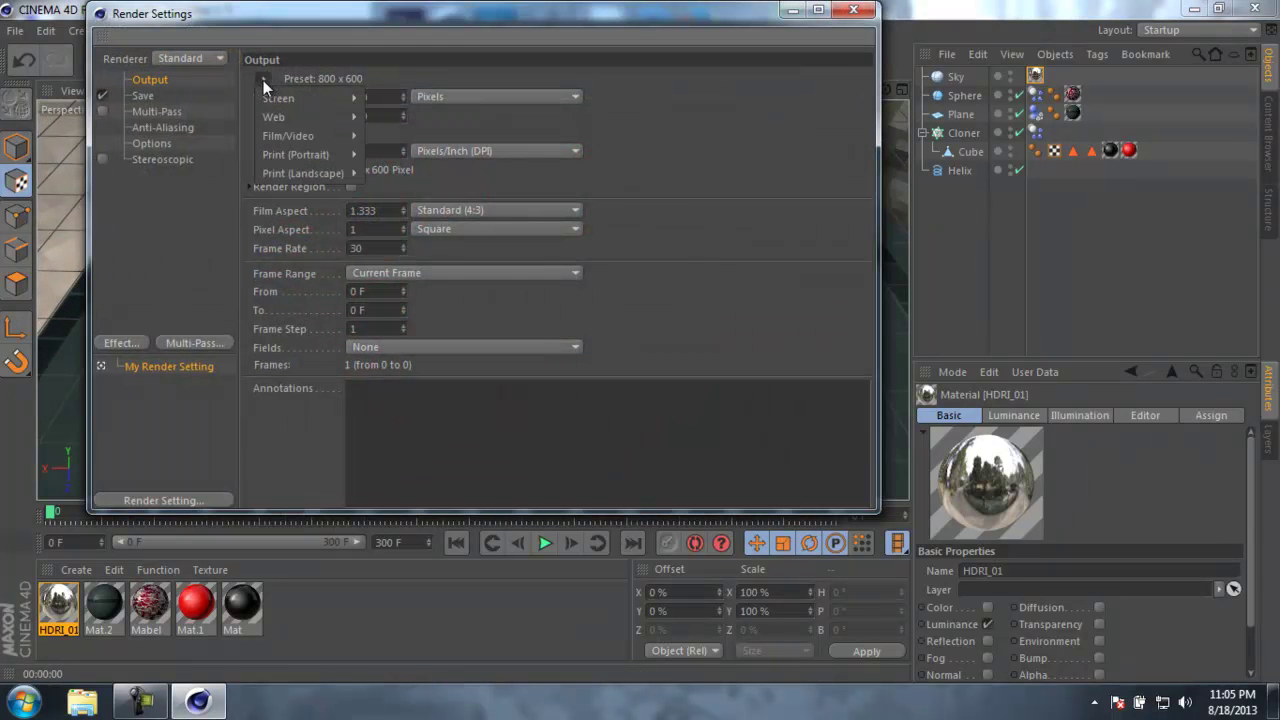
{"action": "mouse_move", "coordinate": [320, 135]}
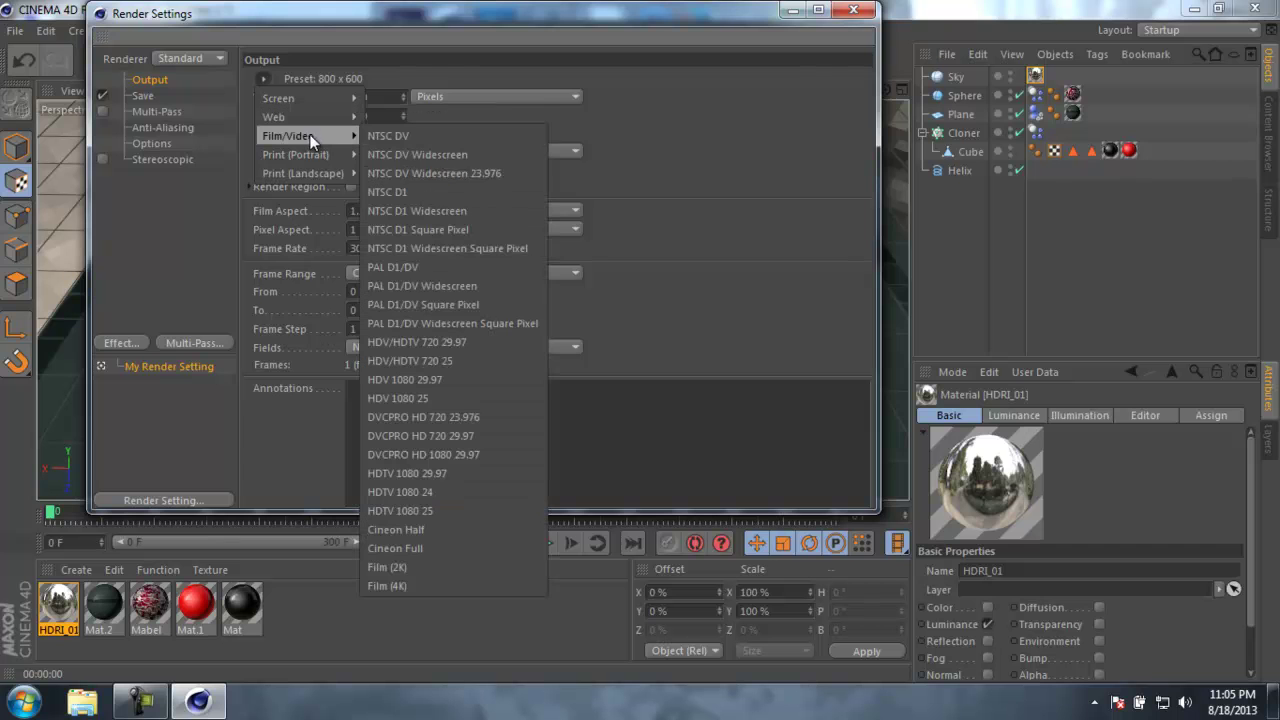
{"action": "left_click", "coordinate": [463, 342]}
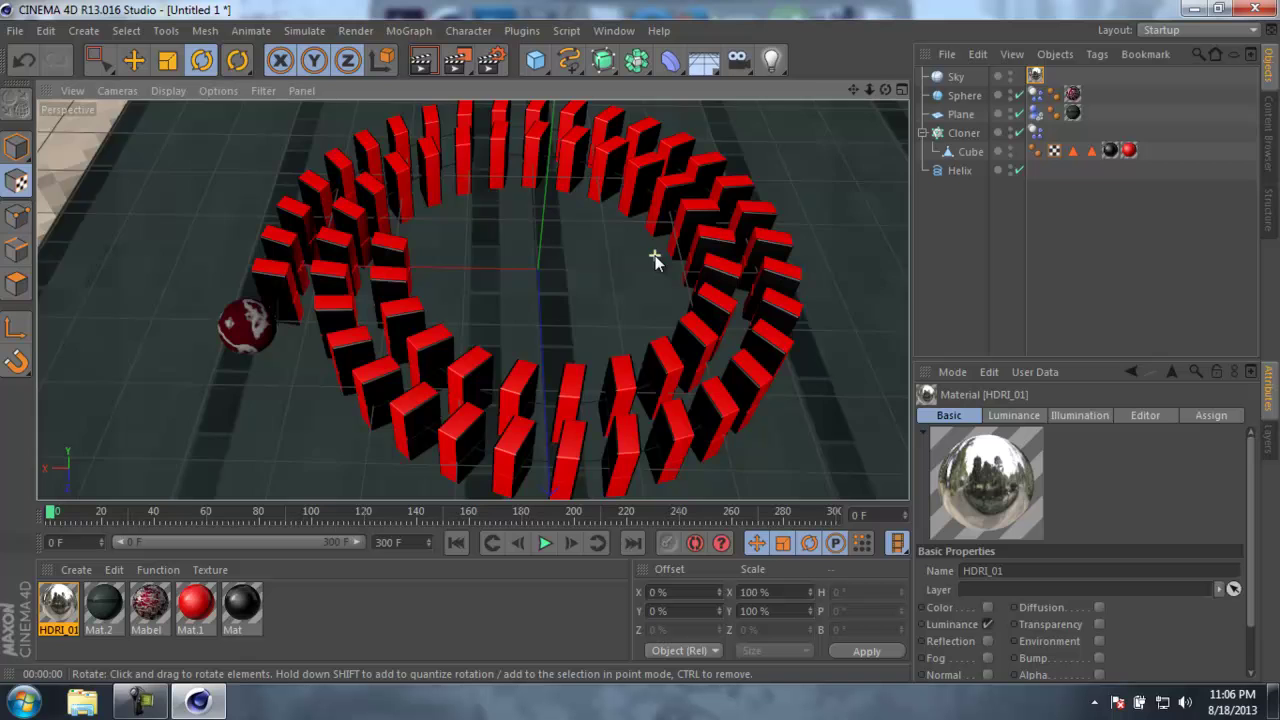
Add a Camera, look through it, return to Model mode, and frame the sphere and the whole domino ring.
{"action": "left_click_drag", "start_coordinate": [657, 257], "coordinate": [658, 222], "text": "alt"}
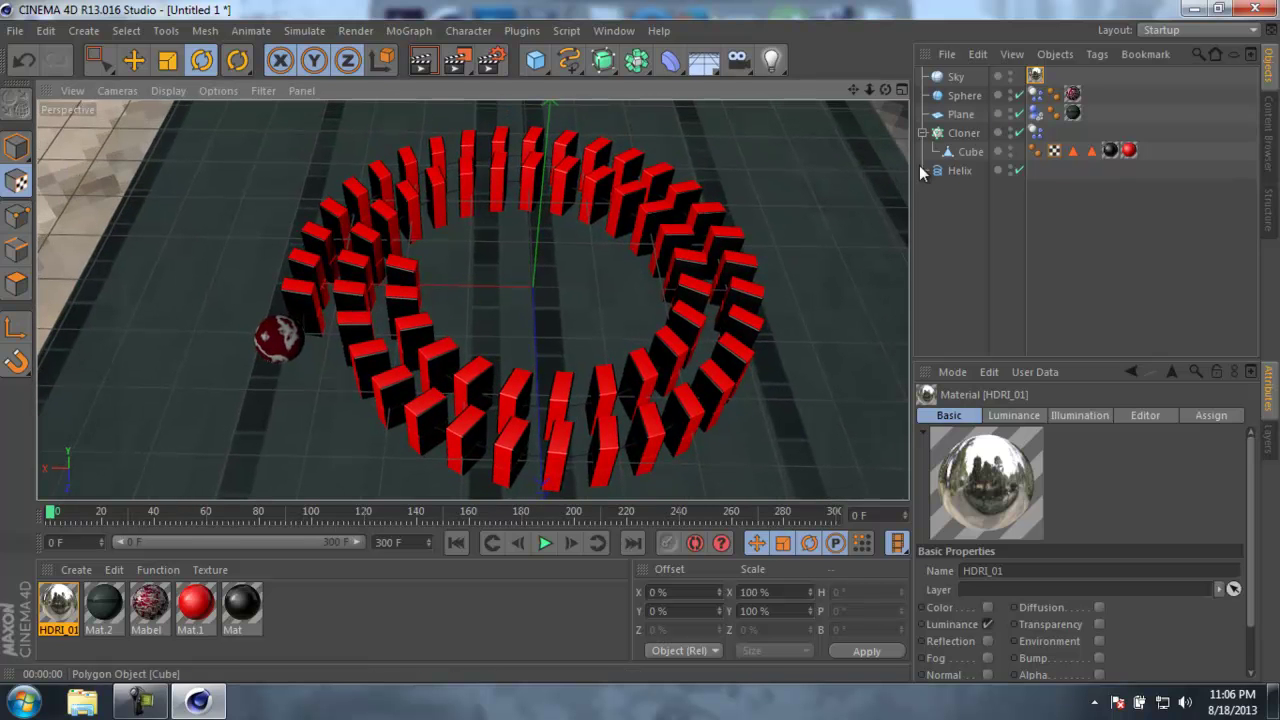
{"action": "left_click", "coordinate": [741, 60]}
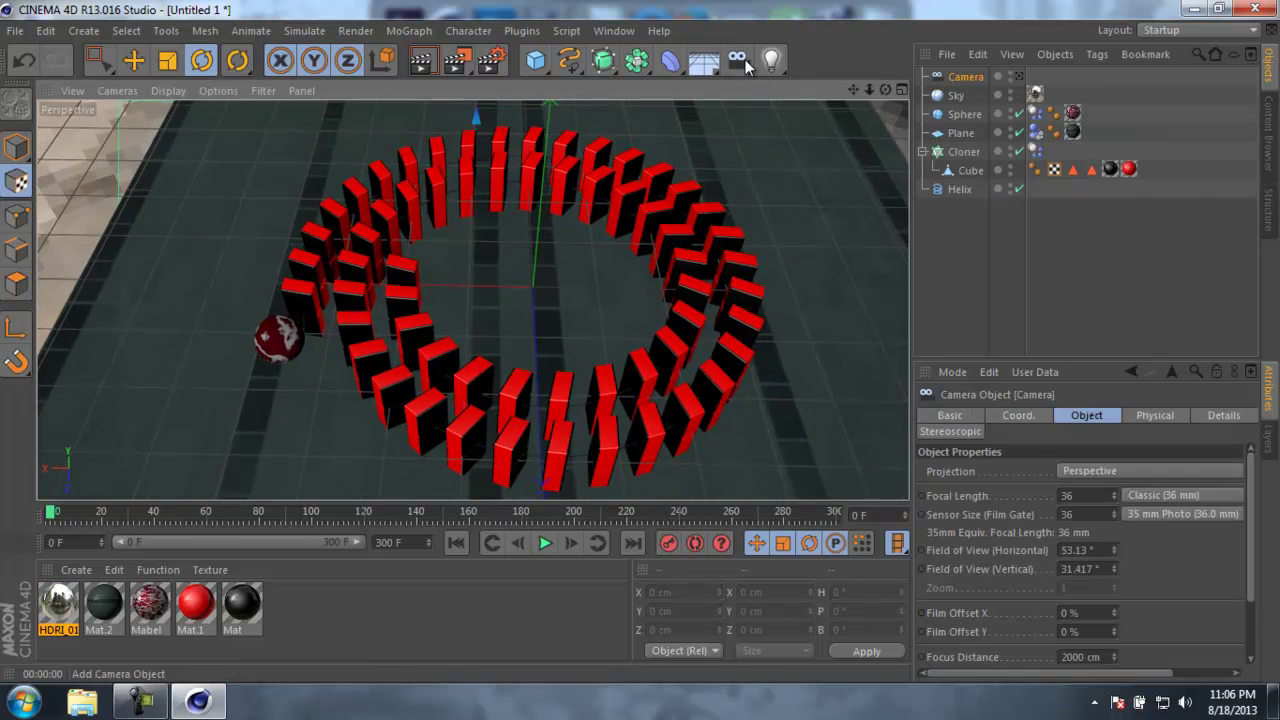
{"action": "left_click", "coordinate": [1018, 77]}
{"action": "left_click_drag", "start_coordinate": [668, 286], "coordinate": [608, 272], "text": "alt"}
{"action": "left_click", "coordinate": [22, 146]}
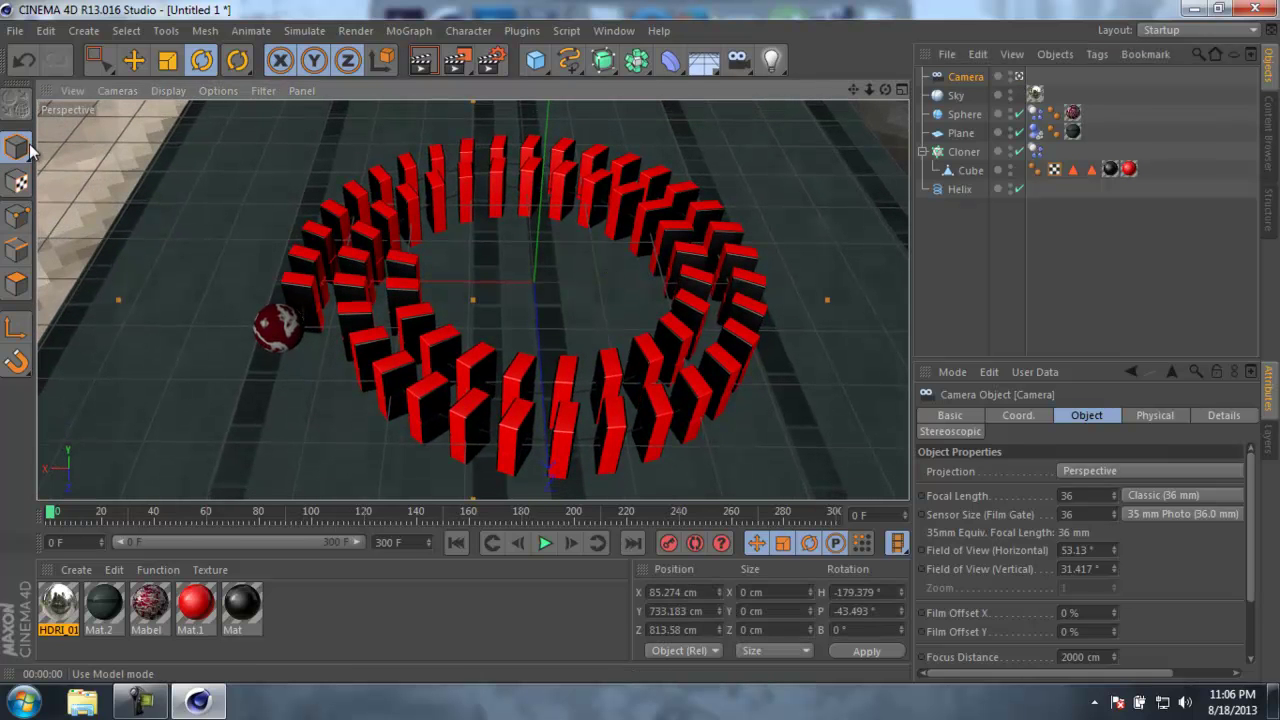
{"action": "left_click_drag", "start_coordinate": [486, 231], "coordinate": [483, 220], "text": "alt"}
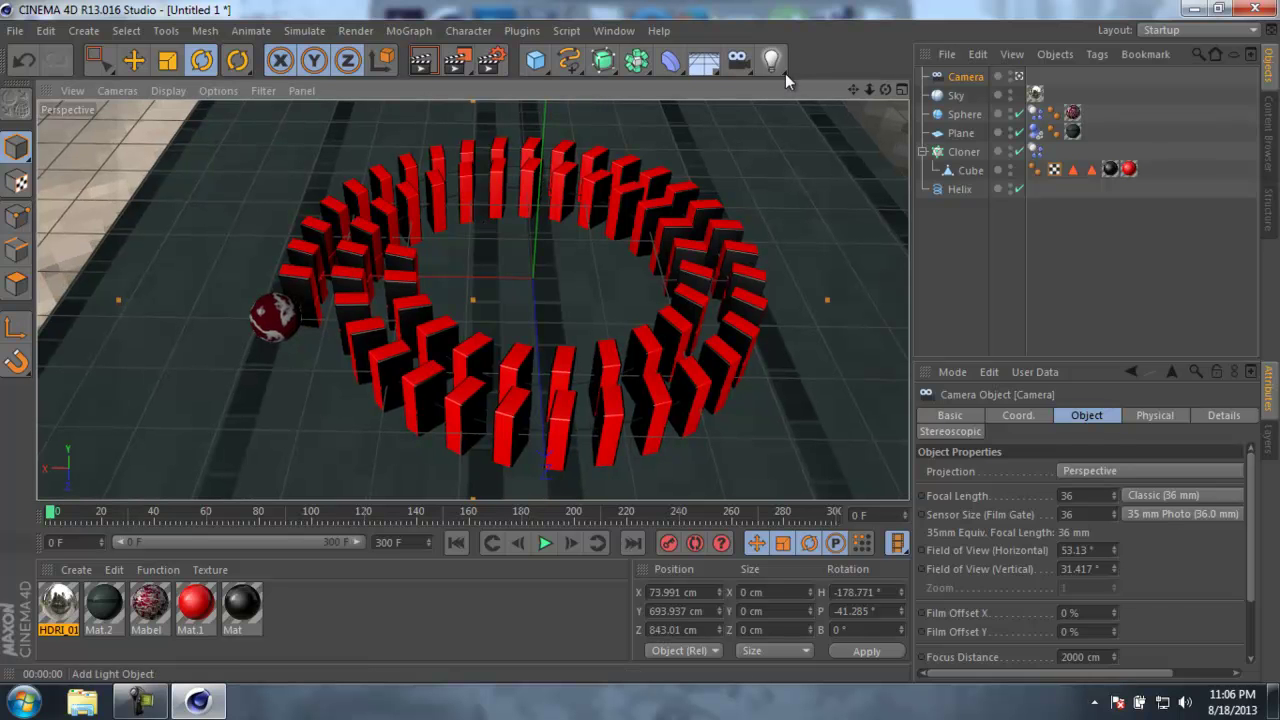
Add a Protection tag to the Camera to lock its framing, and reselect the Camera.
{"action": "right_click", "coordinate": [953, 83]}
{"action": "mouse_move", "coordinate": [1028, 69]}
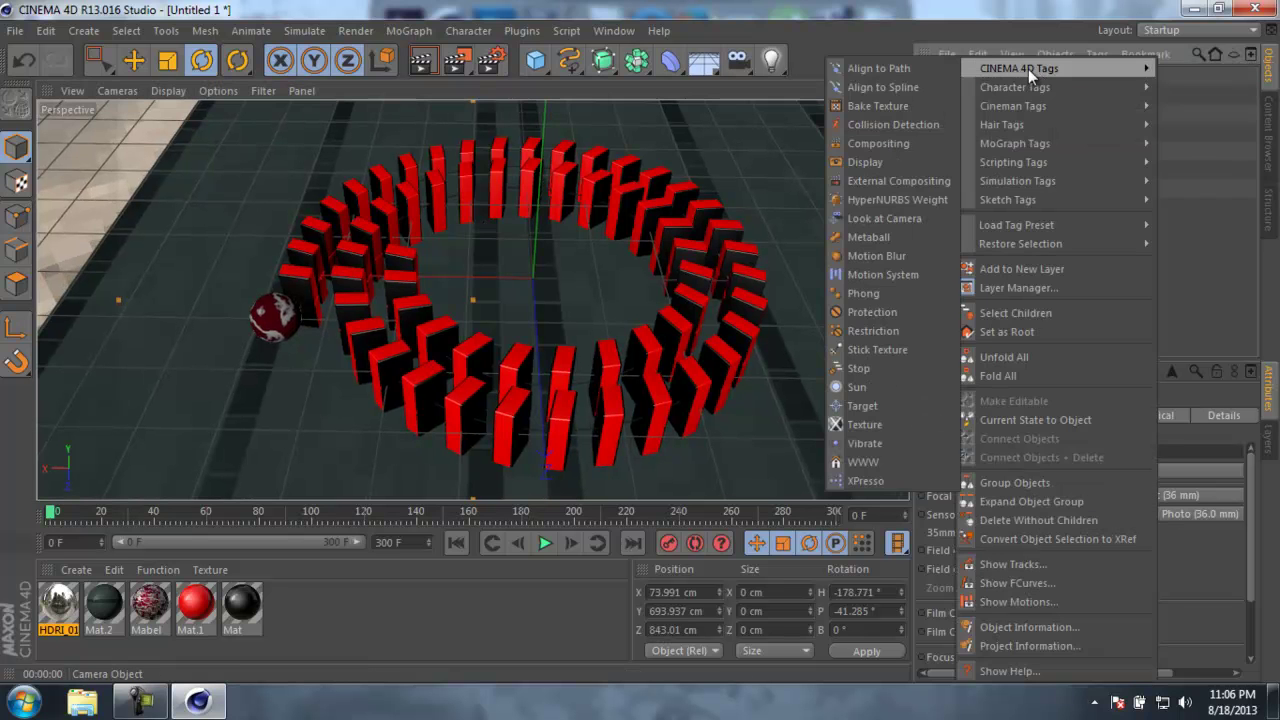
{"action": "left_click", "coordinate": [874, 311]}
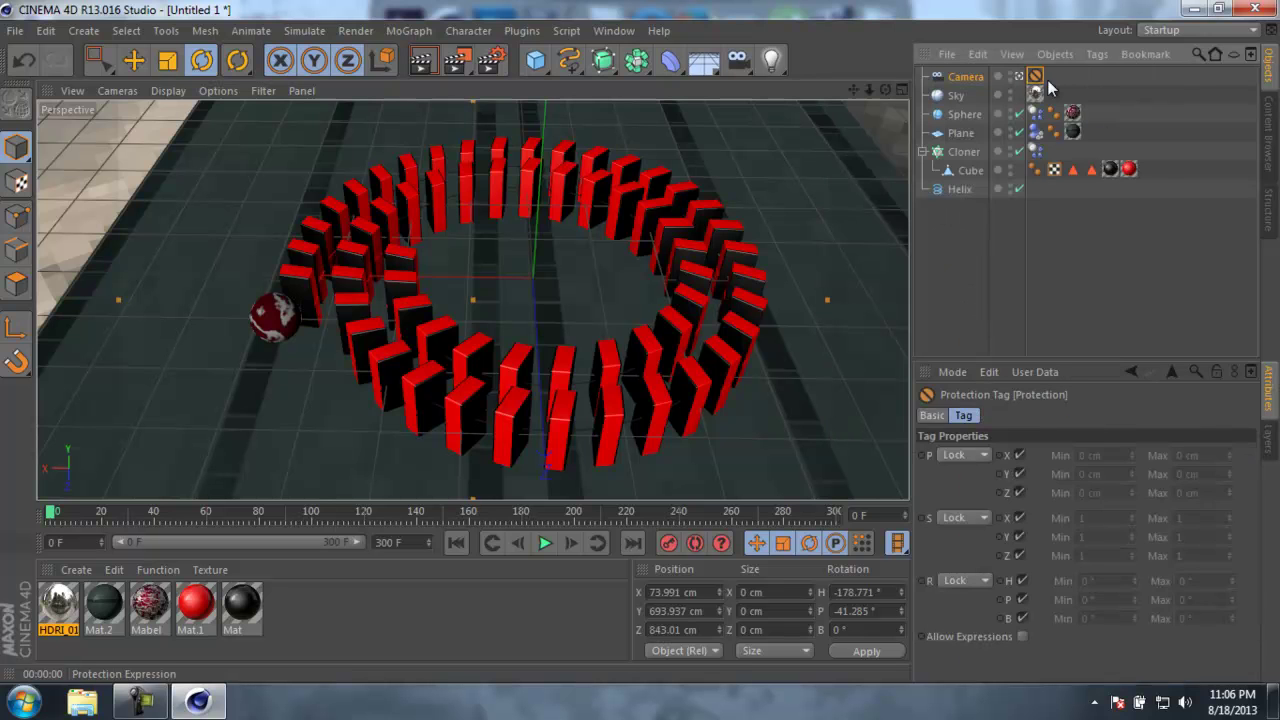
{"action": "left_click", "coordinate": [969, 77]}
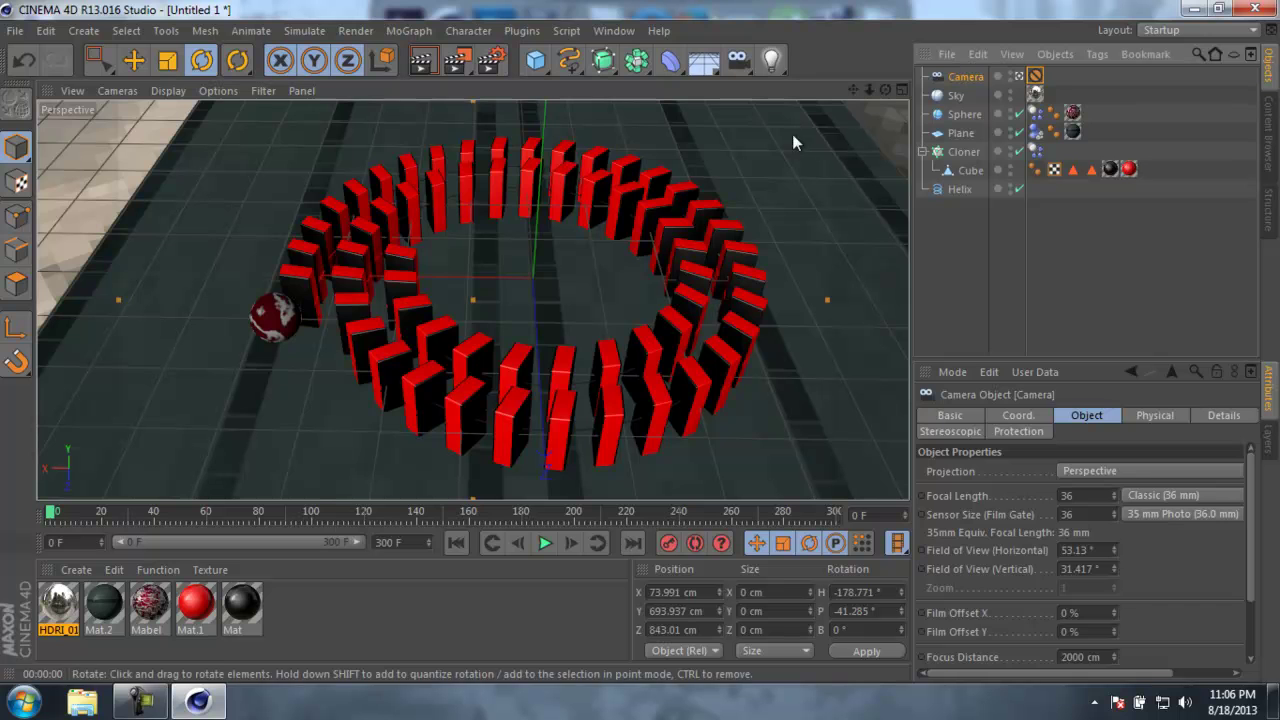
Leave the Camera's view and add three Light objects to the scene.
{"action": "left_click", "coordinate": [1019, 75]}
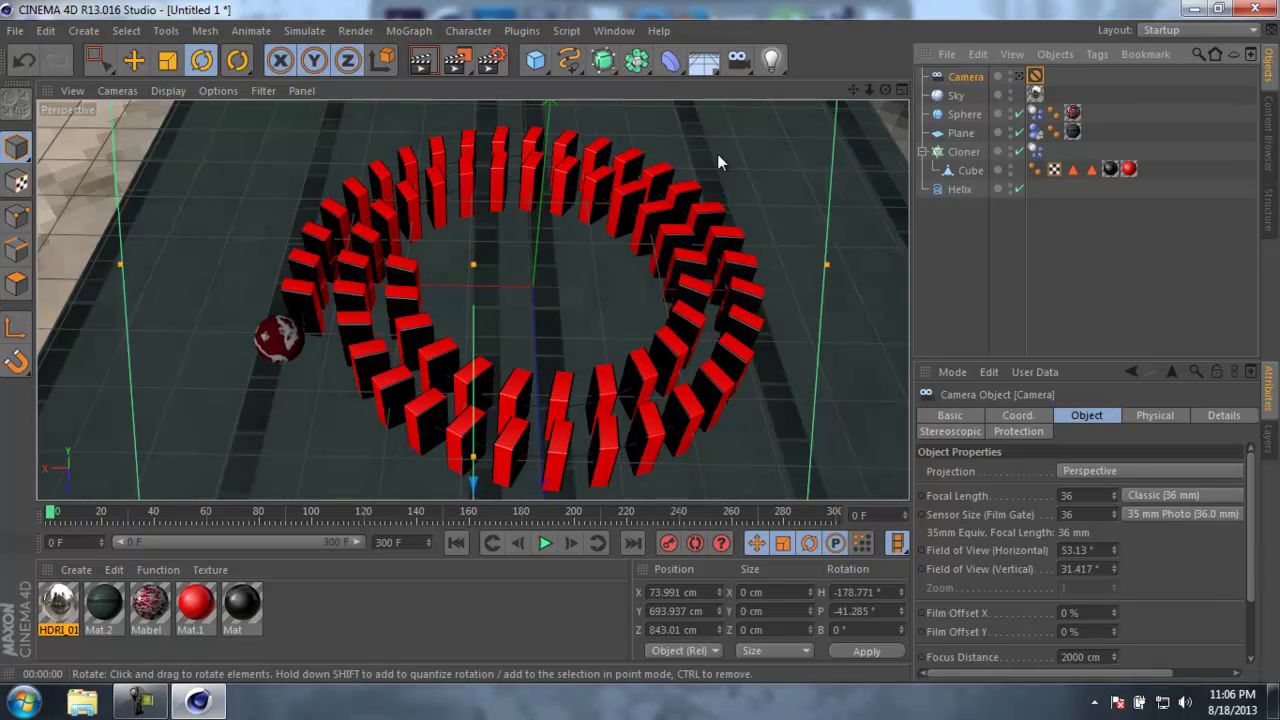
{"action": "left_click", "coordinate": [771, 61]}
{"action": "left_click", "coordinate": [771, 61]}
{"action": "left_click", "coordinate": [771, 61]}
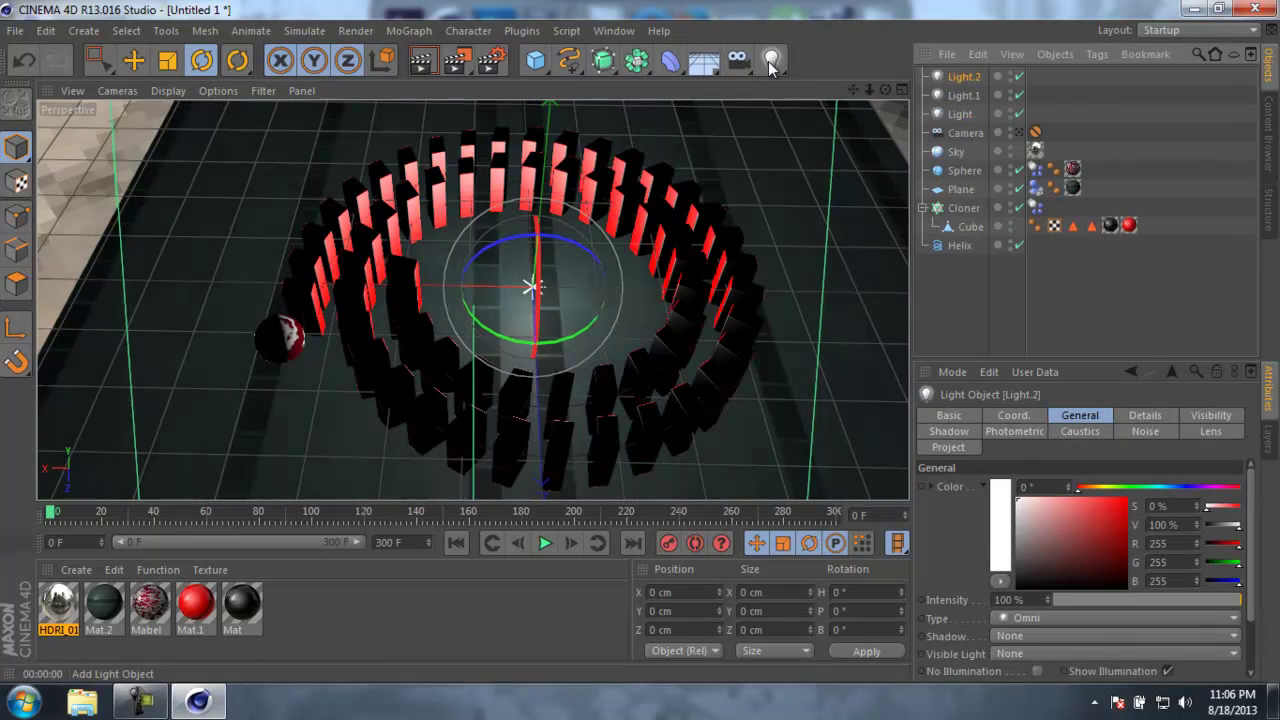
Spread the lights around the domino ring: Light.2 to about X 677 cm, Light.1 to X -612 cm, and Light to Z -780 cm.
{"action": "key", "text": "e"}
{"action": "left_click_drag", "start_coordinate": [492, 281], "coordinate": [59, 274]}
{"action": "left_click", "coordinate": [963, 95]}
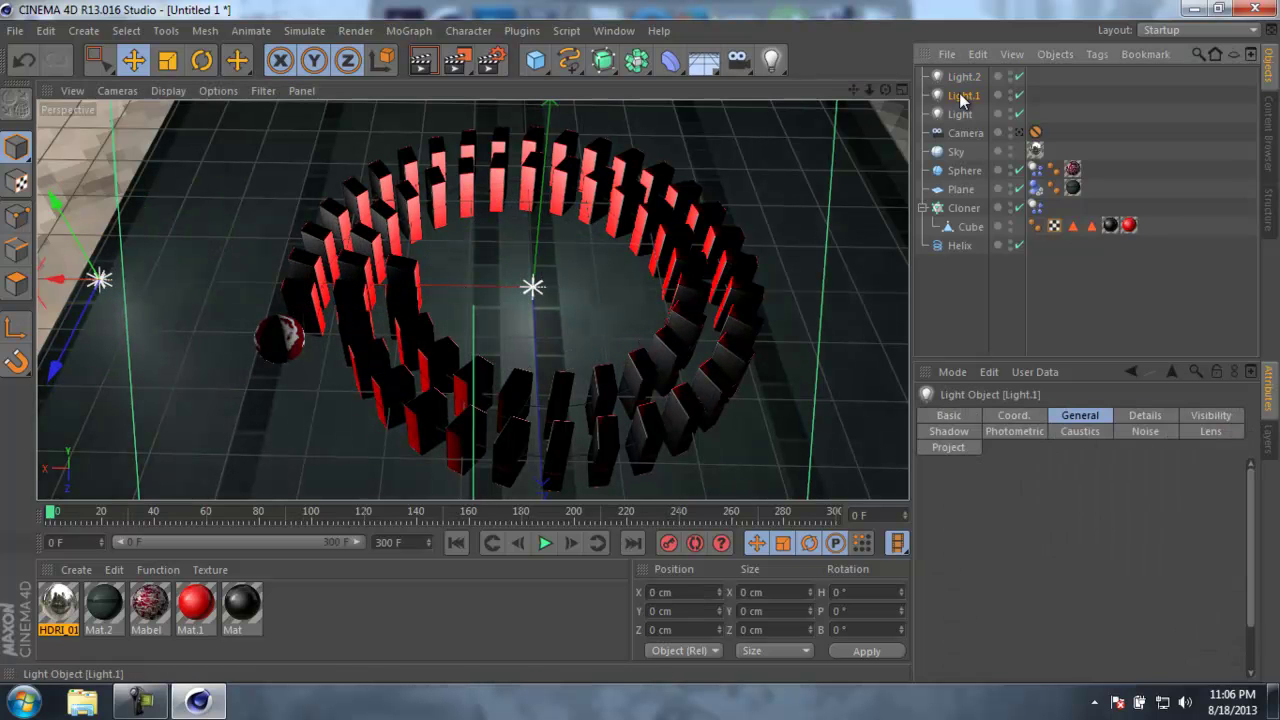
{"action": "left_click_drag", "start_coordinate": [461, 283], "coordinate": [870, 300]}
{"action": "left_click", "coordinate": [960, 114]}
{"action": "left_click_drag", "start_coordinate": [534, 380], "coordinate": [640, 351]}
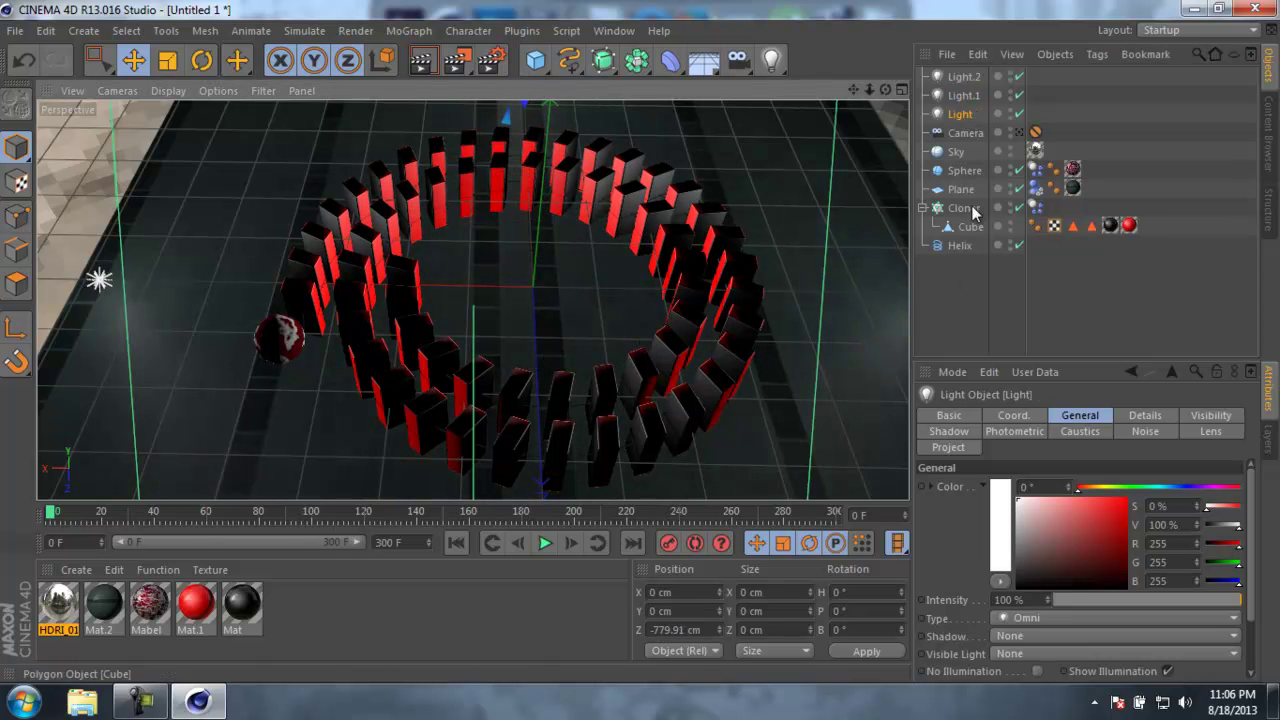
Raise the Light object above the dominoes to about Y 277 cm, working in the Right view.
{"action": "middle_click", "coordinate": [654, 303]}
{"action": "middle_click", "coordinate": [703, 373]}
{"action": "scroll", "coordinate": [508, 340], "scroll_direction": "down", "scroll_amount": 4}
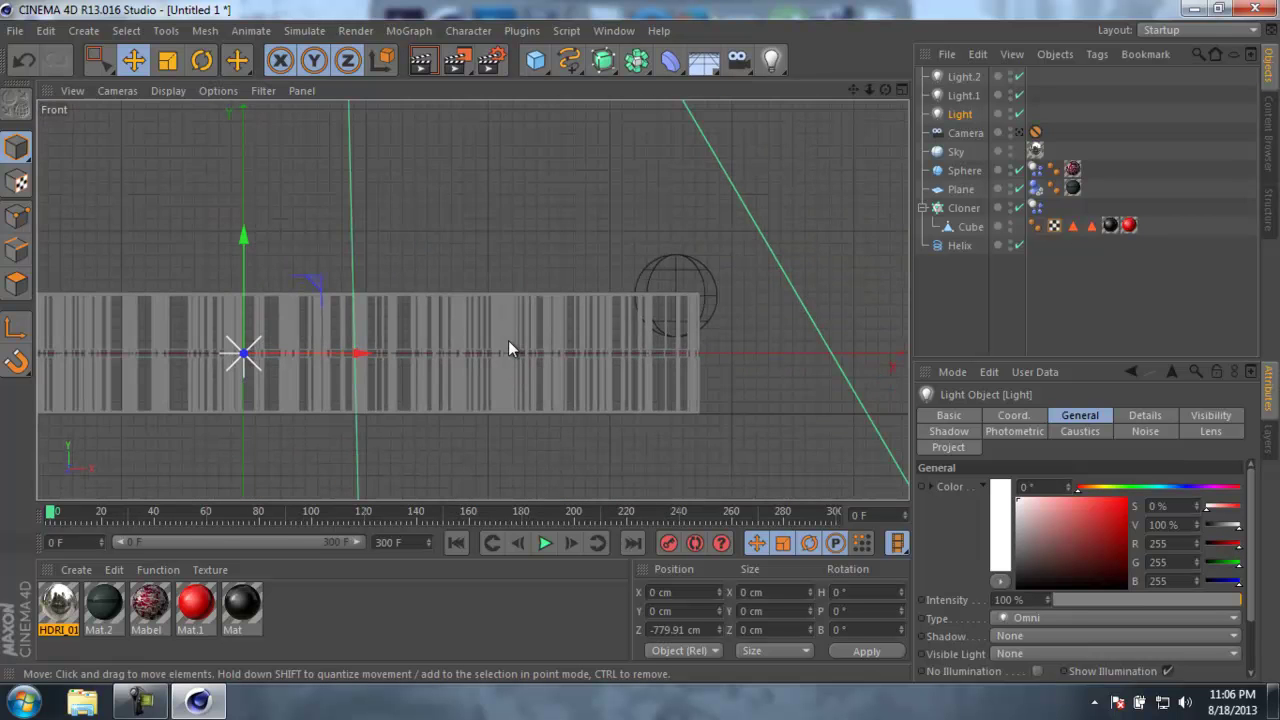
{"action": "middle_click", "coordinate": [507, 340]}
{"action": "middle_click", "coordinate": [308, 365]}
{"action": "scroll", "coordinate": [308, 365], "scroll_direction": "up", "scroll_amount": 6}
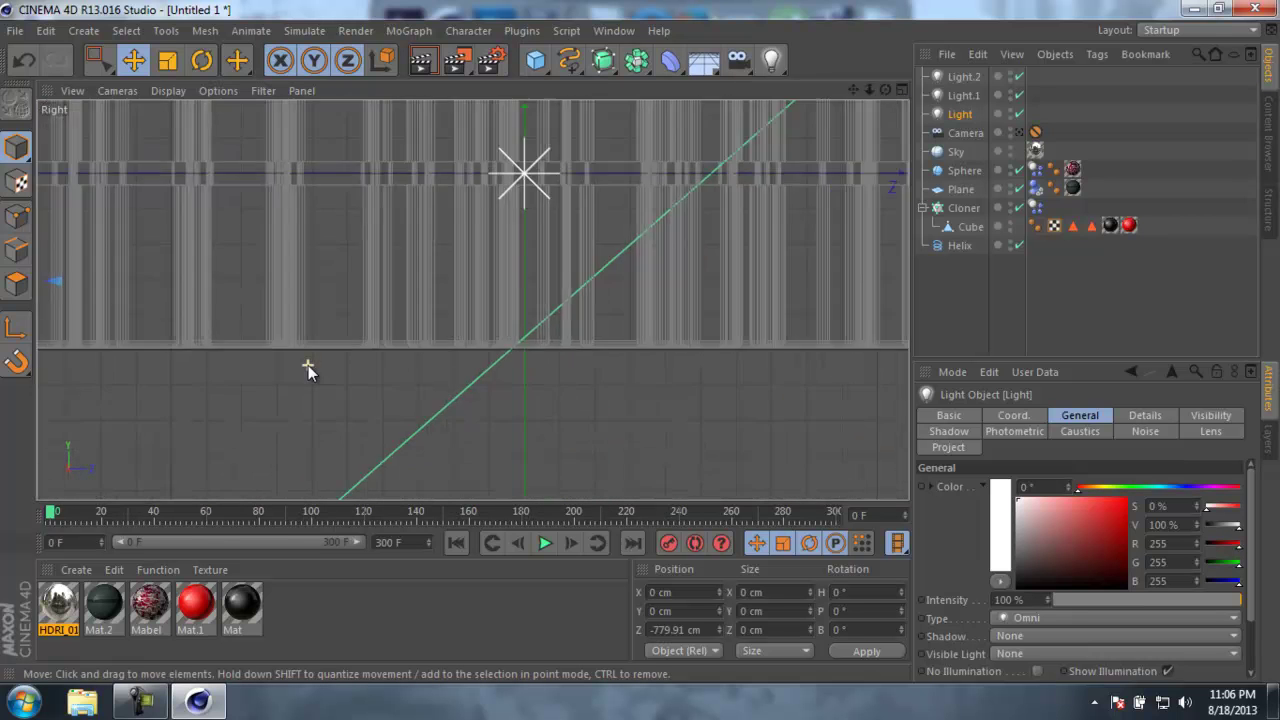
{"action": "scroll", "coordinate": [308, 365], "scroll_direction": "down", "scroll_amount": 1}
{"action": "middle_click_drag", "start_coordinate": [307, 327], "coordinate": [520, 354], "text": "alt"}
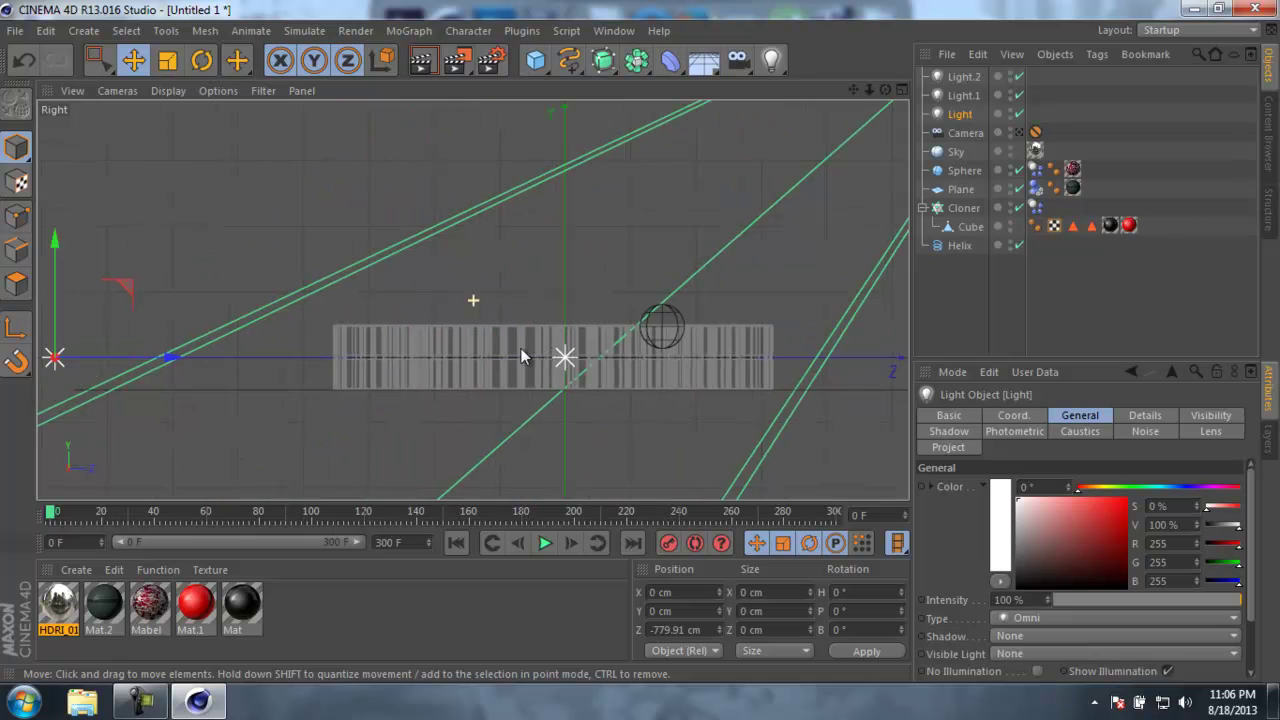
{"action": "left_click_drag", "start_coordinate": [54, 264], "coordinate": [68, 95]}
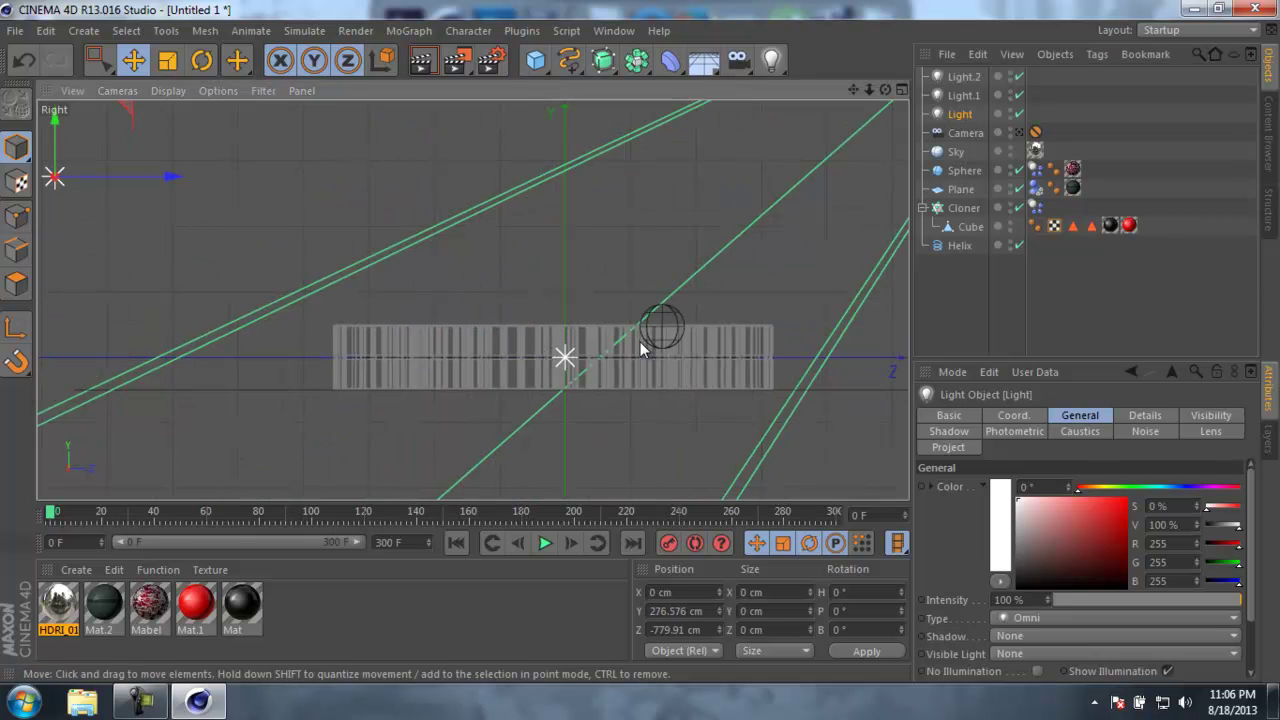
Move Light.1 to about Z 463 cm and raise it to about Y 96 cm.
{"action": "left_click", "coordinate": [963, 95]}
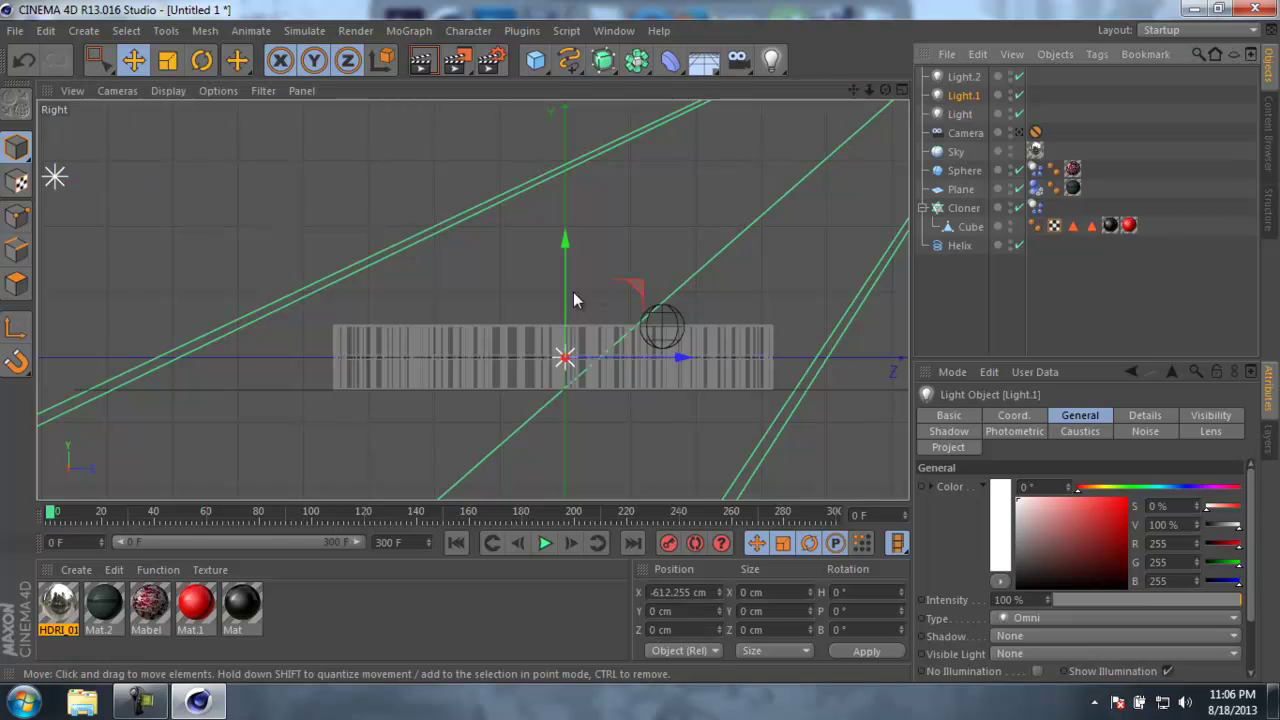
{"action": "left_click", "coordinate": [960, 114]}
{"action": "left_click", "coordinate": [963, 95]}
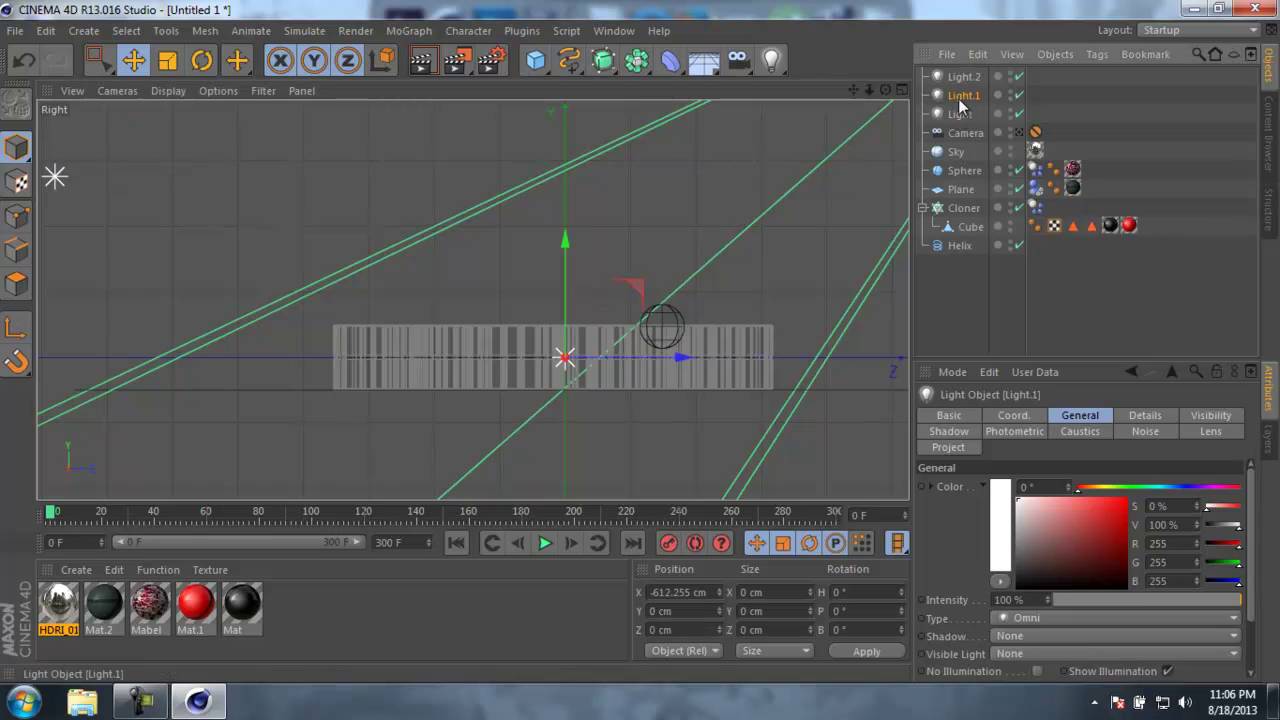
{"action": "left_click_drag", "start_coordinate": [680, 357], "coordinate": [904, 361]}
{"action": "left_click_drag", "start_coordinate": [869, 302], "coordinate": [871, 243]}
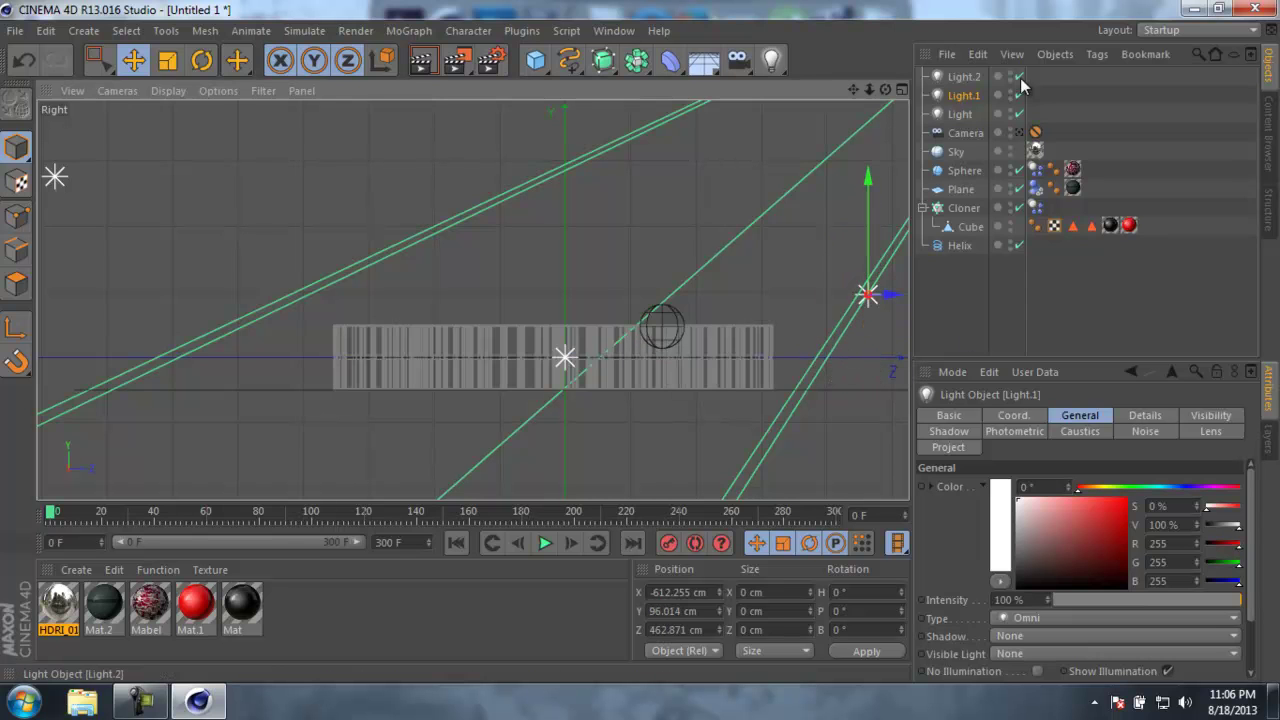
Raise Light.2 to about Y 249 cm and return to the perspective view.
{"action": "left_click", "coordinate": [960, 114]}
{"action": "left_click", "coordinate": [963, 76]}
{"action": "left_click_drag", "start_coordinate": [566, 245], "coordinate": [562, 106]}
{"action": "middle_click", "coordinate": [565, 115]}
{"action": "middle_click", "coordinate": [295, 201]}
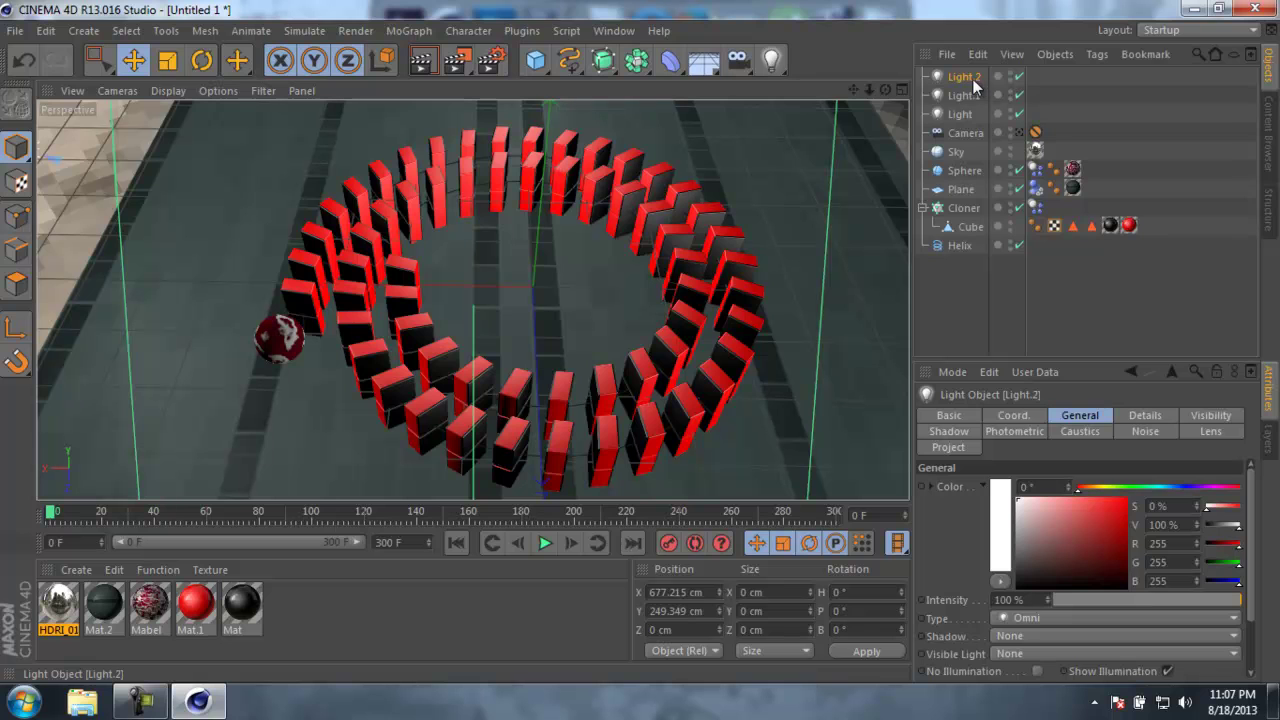
Lower the intensity of Light.2 and Light.1 together to 51%.
{"action": "left_click", "coordinate": [966, 95]}
{"action": "left_click", "coordinate": [959, 114]}
{"action": "left_click", "coordinate": [964, 77]}
{"action": "left_click", "coordinate": [964, 95], "text": "ctrl"}
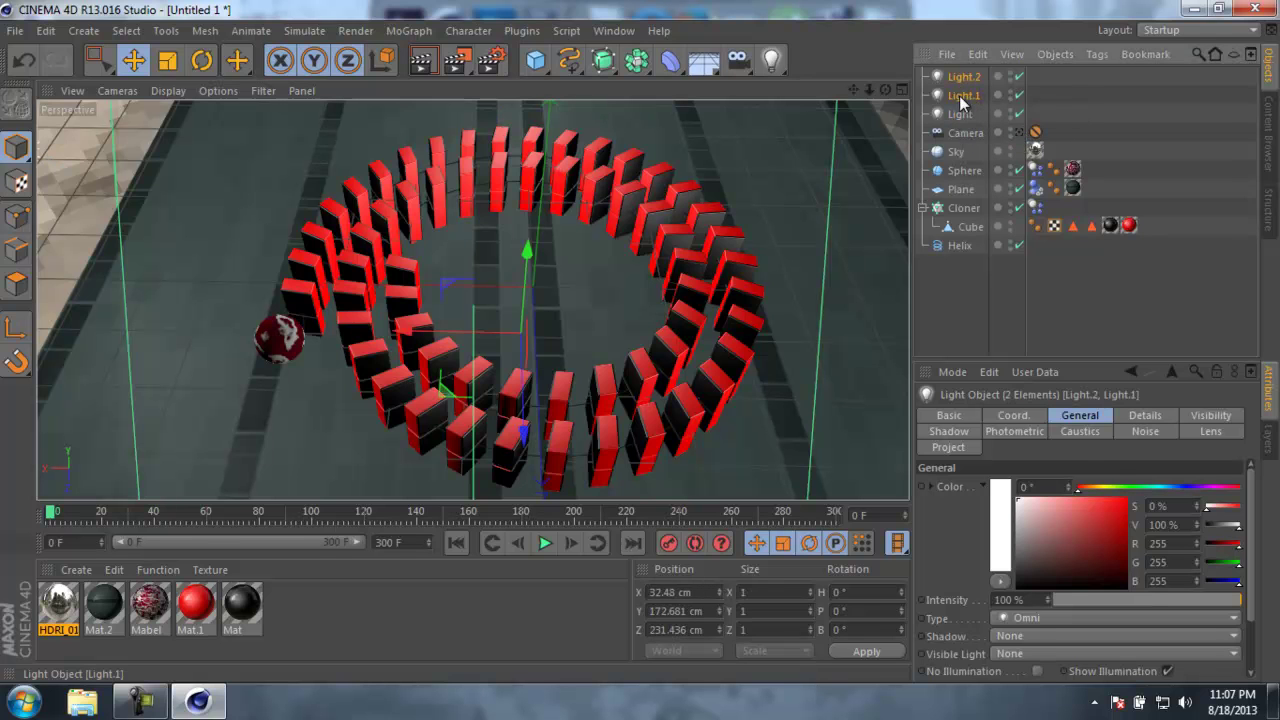
{"action": "left_click_drag", "start_coordinate": [1172, 600], "coordinate": [1153, 602]}
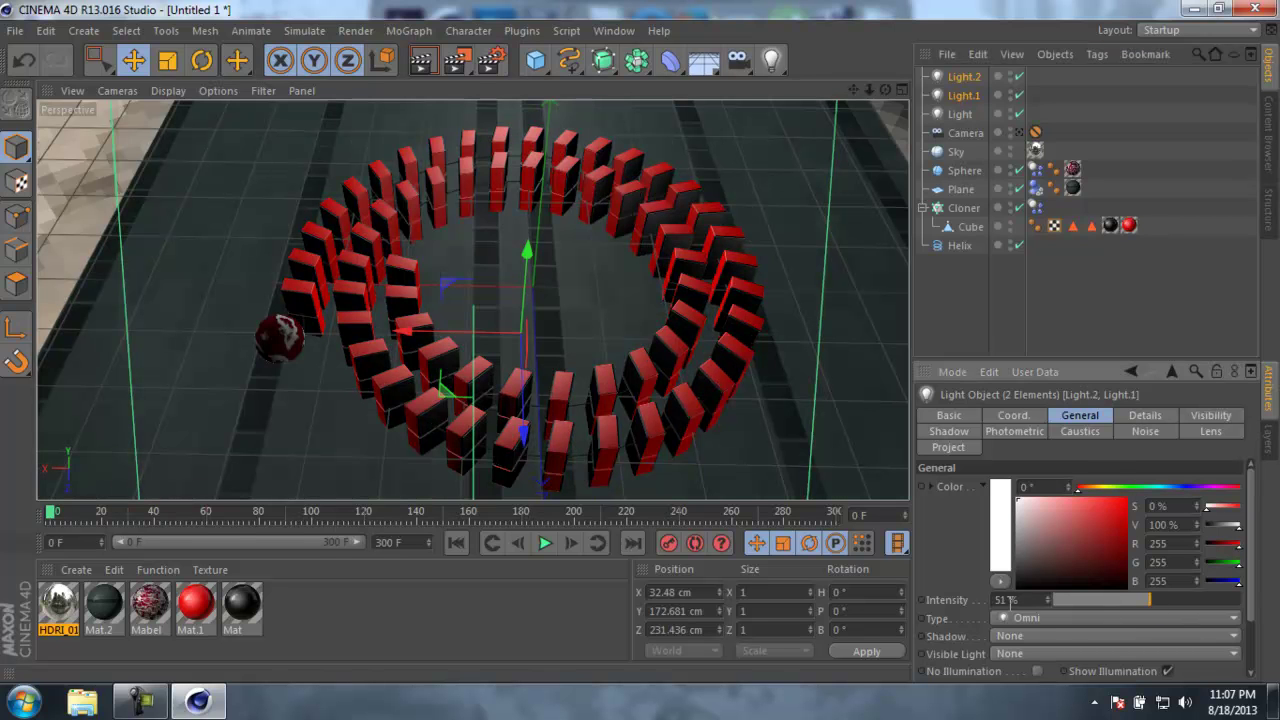
Change the Light object's type to Area and its shadow to Shadow Maps (Soft).
{"action": "left_click", "coordinate": [960, 114]}
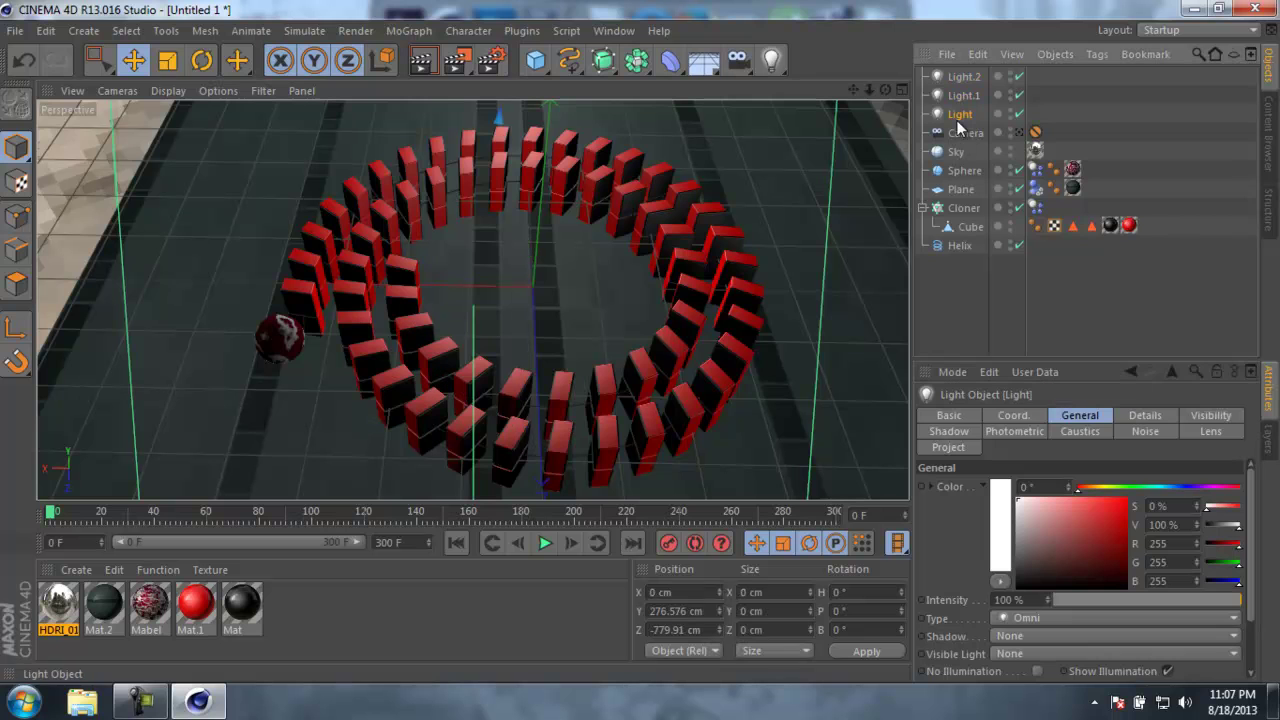
{"action": "left_click", "coordinate": [1089, 618]}
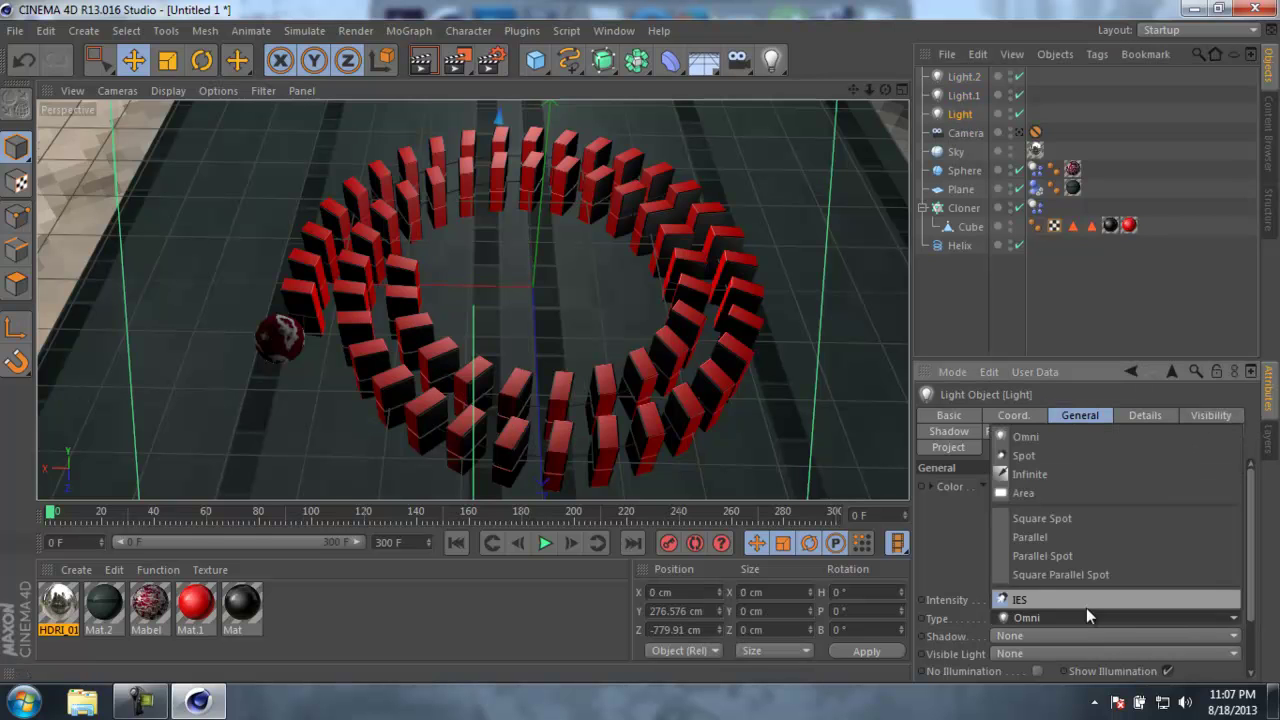
{"action": "left_click", "coordinate": [1054, 485]}
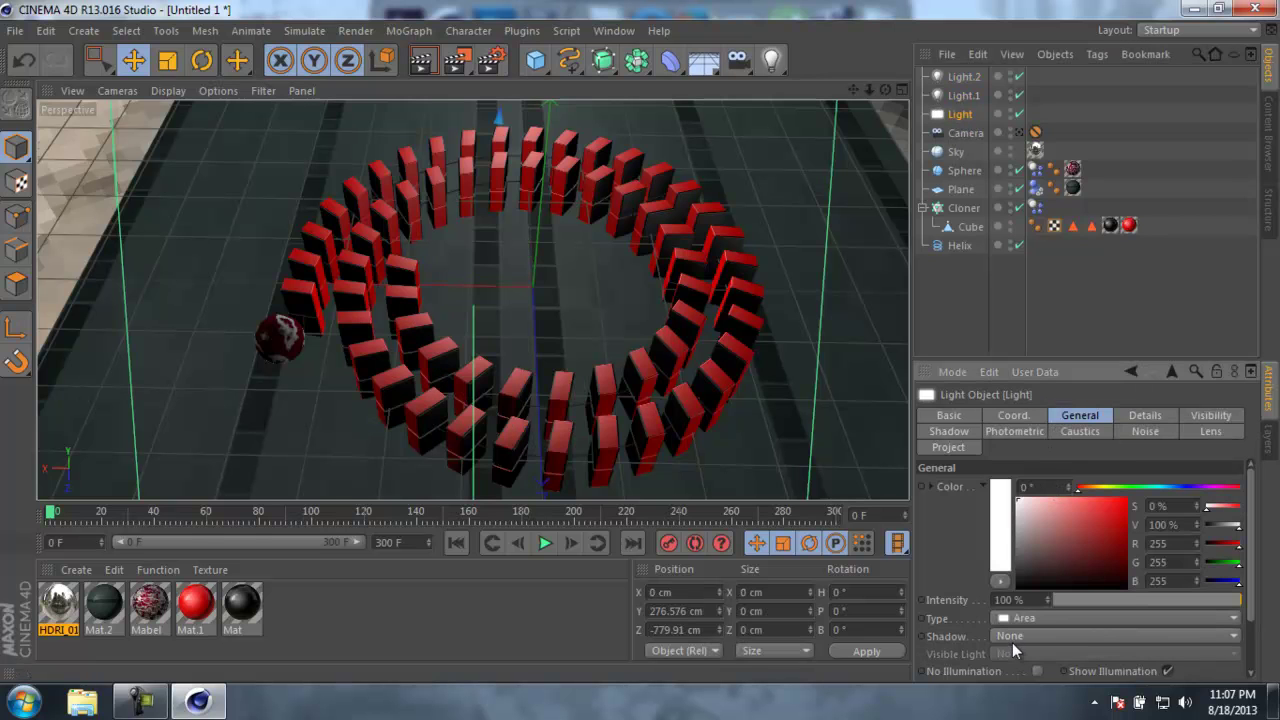
{"action": "left_click", "coordinate": [1012, 638]}
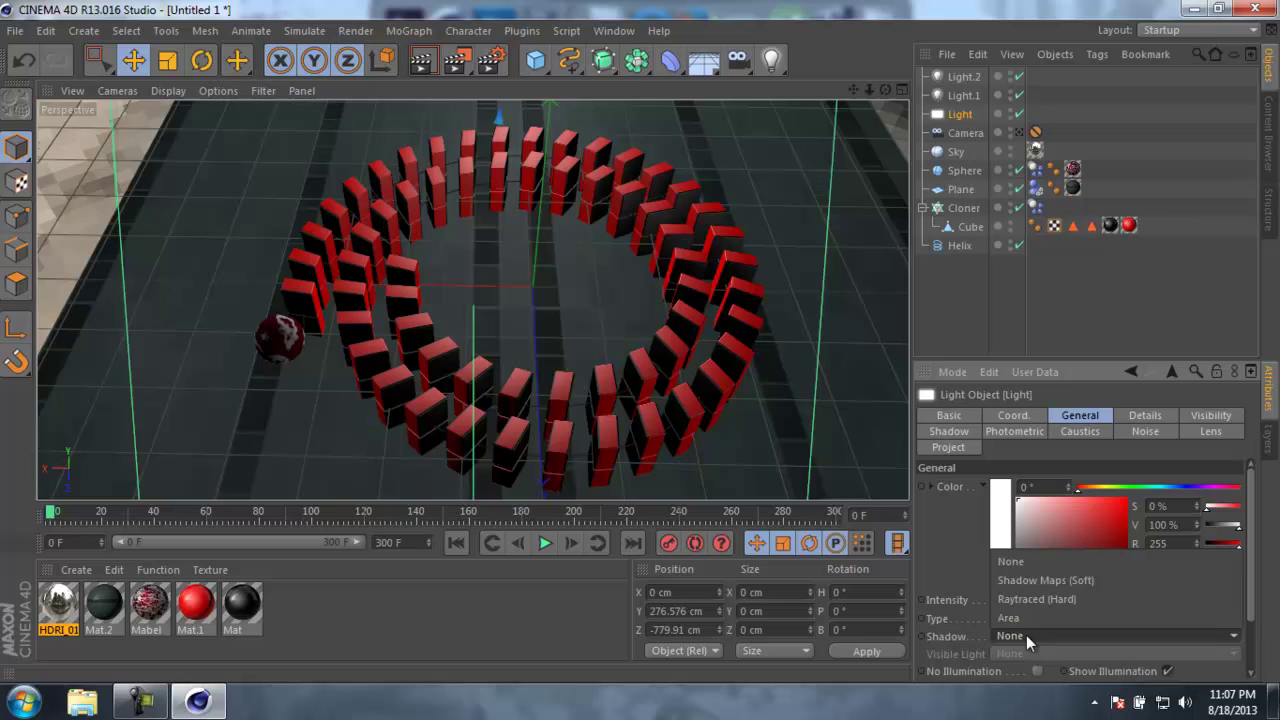
{"action": "left_click", "coordinate": [1059, 581]}
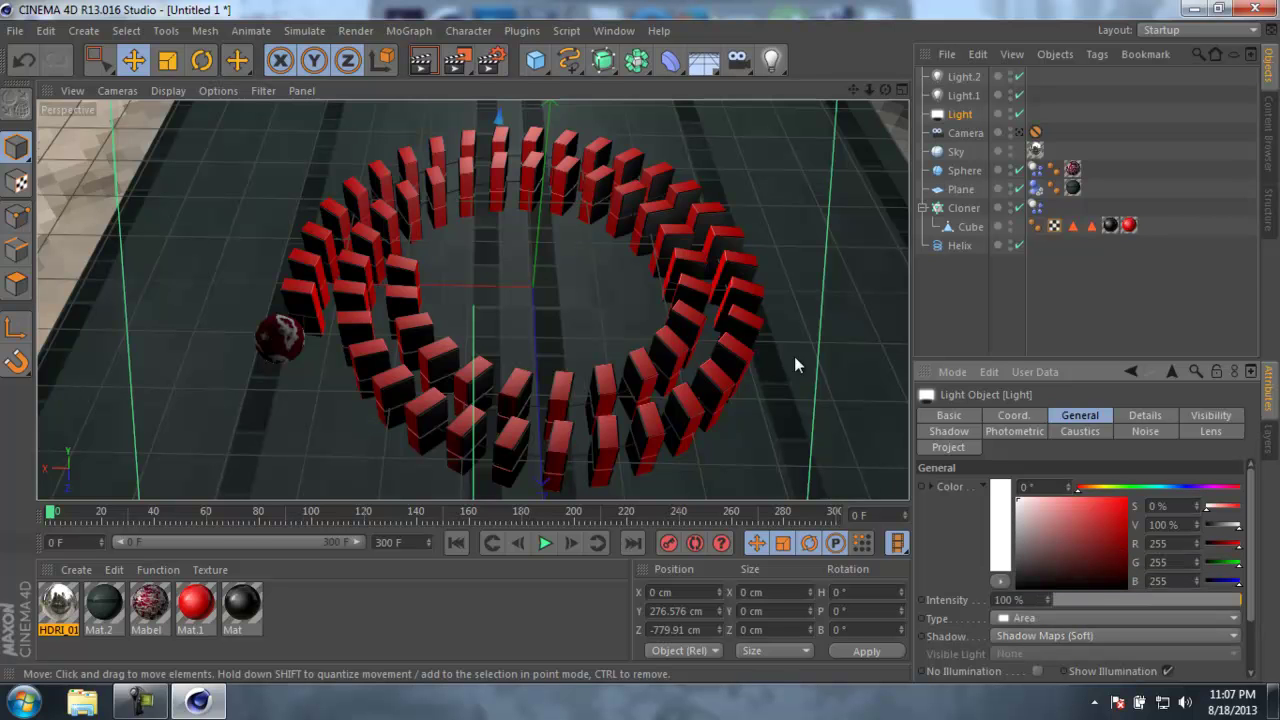
Render the perspective view to check the lights and shadows, and look through the Camera again.
{"action": "left_click", "coordinate": [423, 62]}
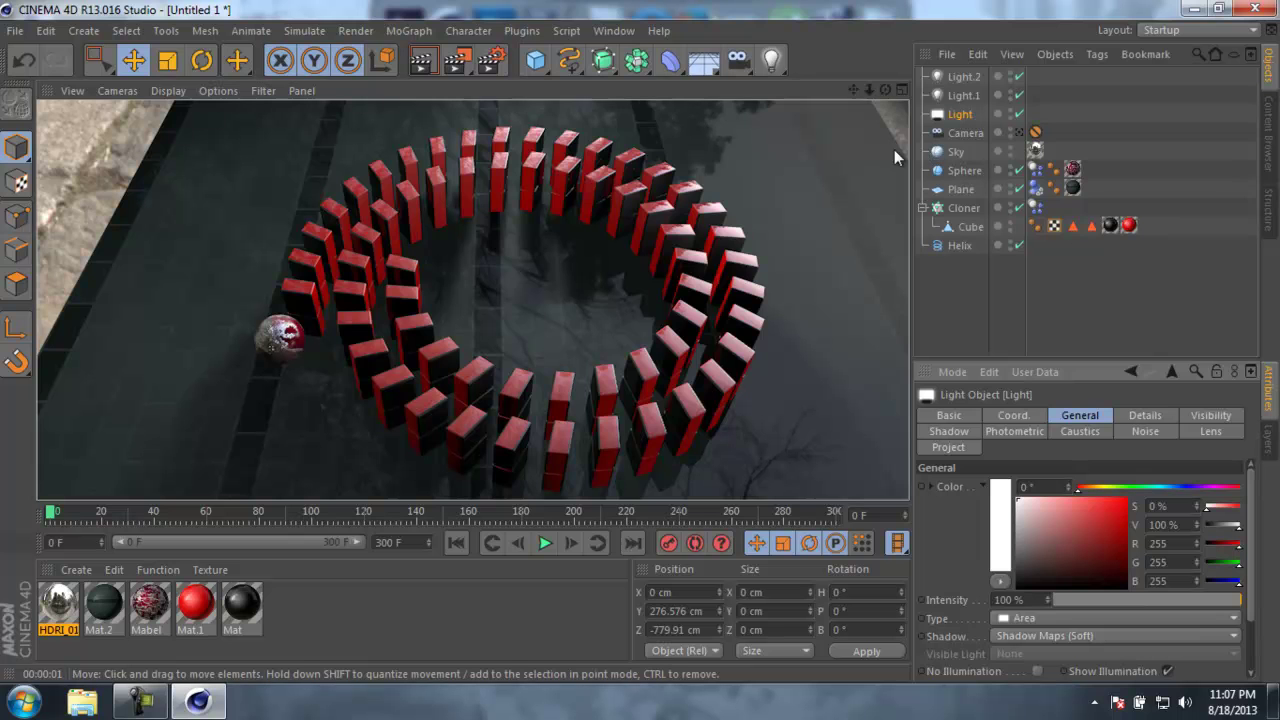
{"action": "left_click_drag", "start_coordinate": [673, 299], "coordinate": [653, 303], "text": "alt"}
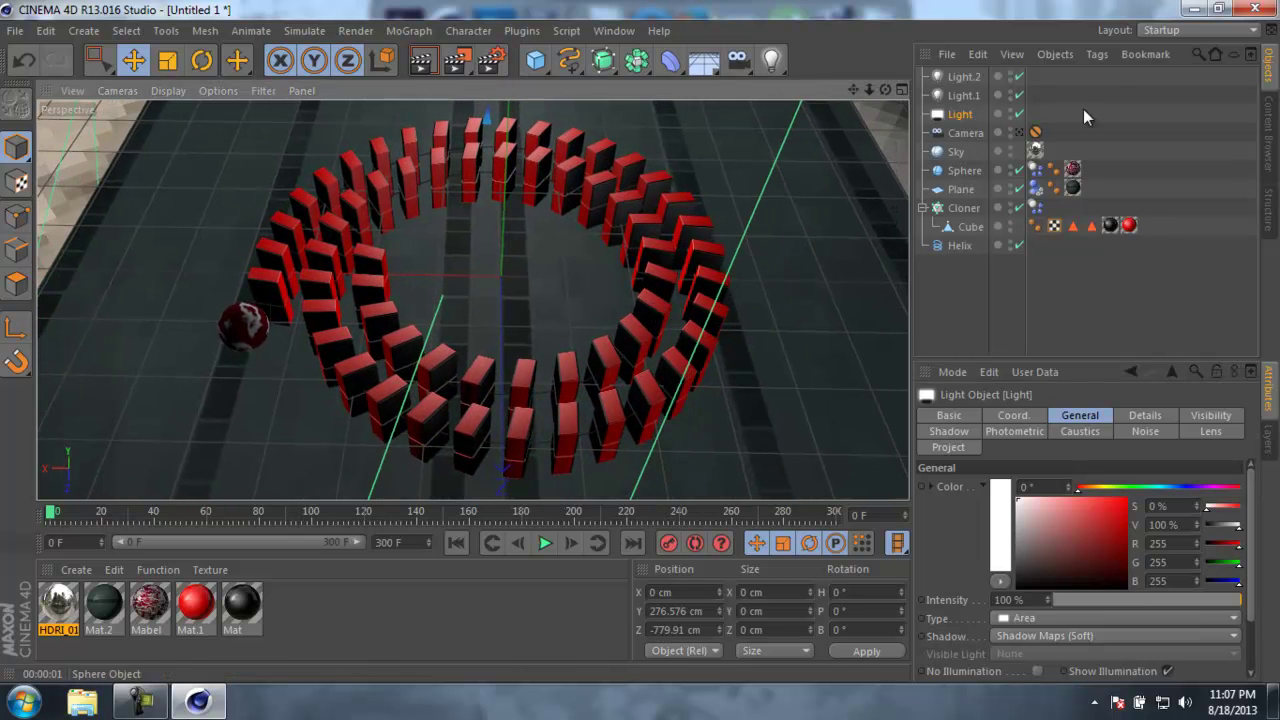
{"action": "left_click", "coordinate": [1020, 131]}
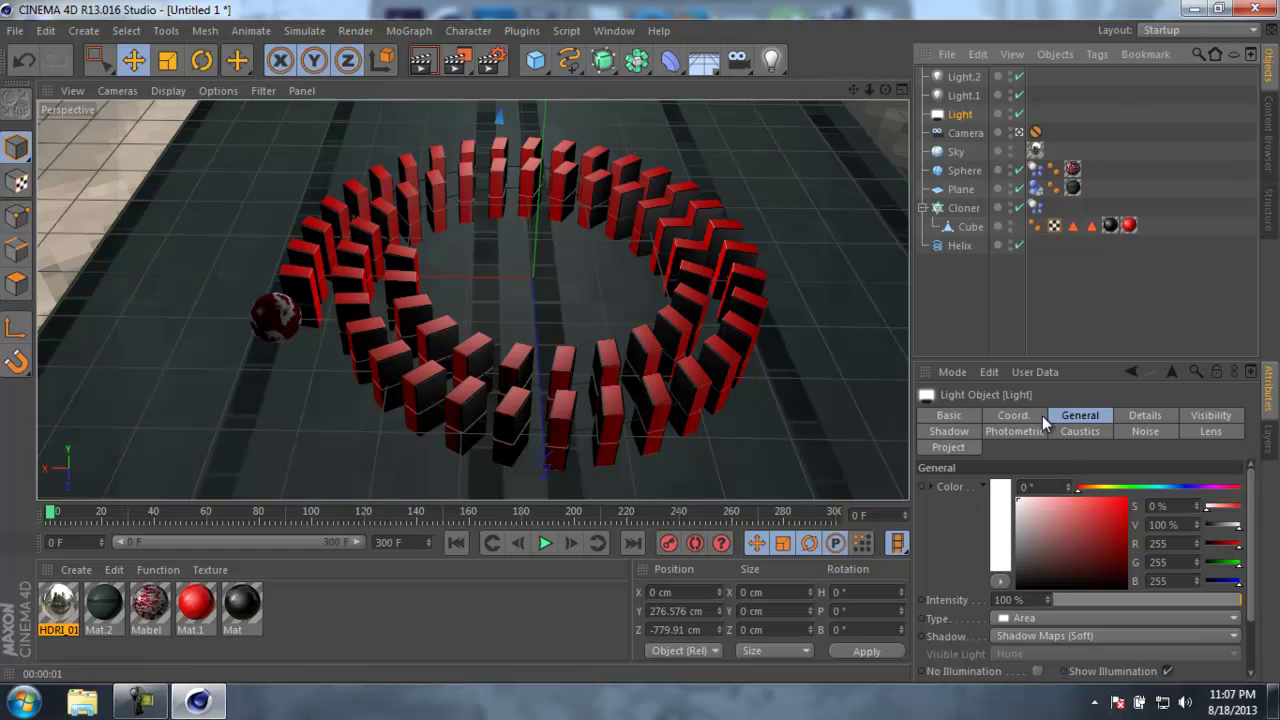
Enlarge the floor Plane to a width of 2008 cm and a height of 1523 cm.
{"action": "left_click", "coordinate": [965, 194]}
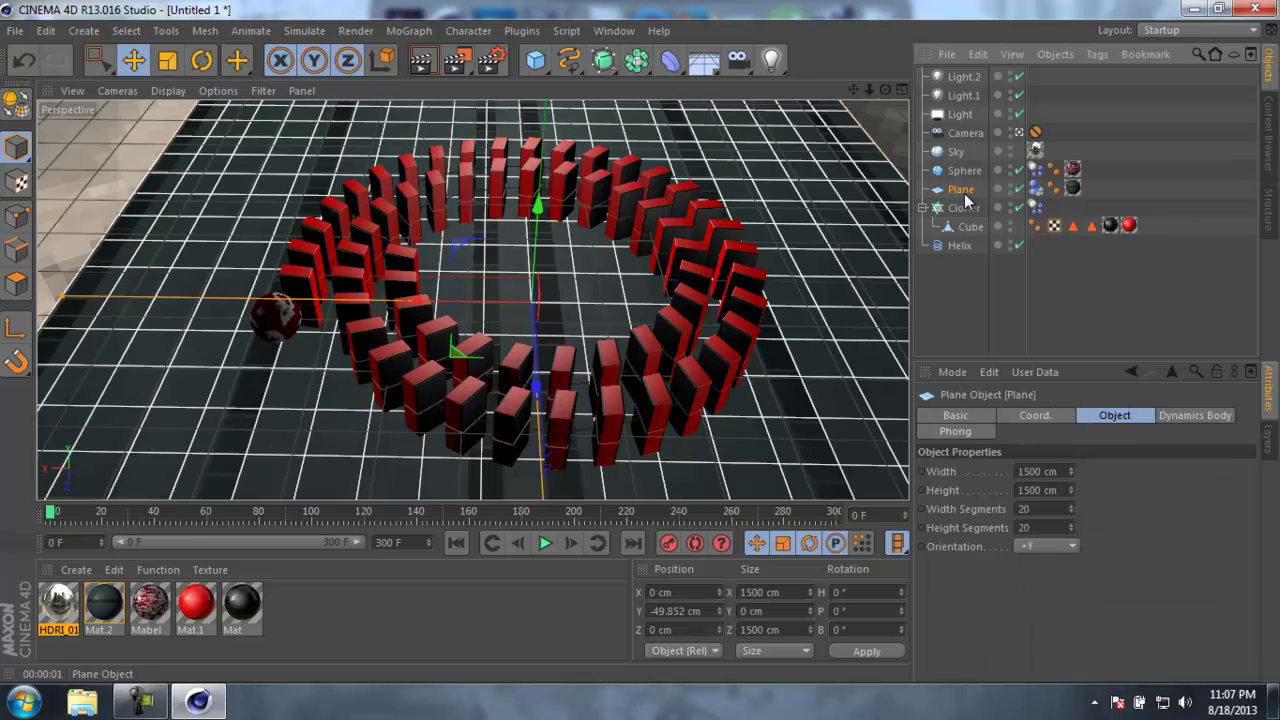
{"action": "mouse_move", "coordinate": [1074, 489]}
{"action": "left_mouse_down"}
{"action": "mouse_move", "coordinate": [1064, 452]}
{"action": "mouse_move", "coordinate": [1058, 526]}
{"action": "mouse_move", "coordinate": [1073, 472]}
{"action": "left_mouse_up"}
{"action": "left_click", "coordinate": [1069, 472]}
{"action": "left_click_drag", "start_coordinate": [1017, 326], "coordinate": [1069, 472]}
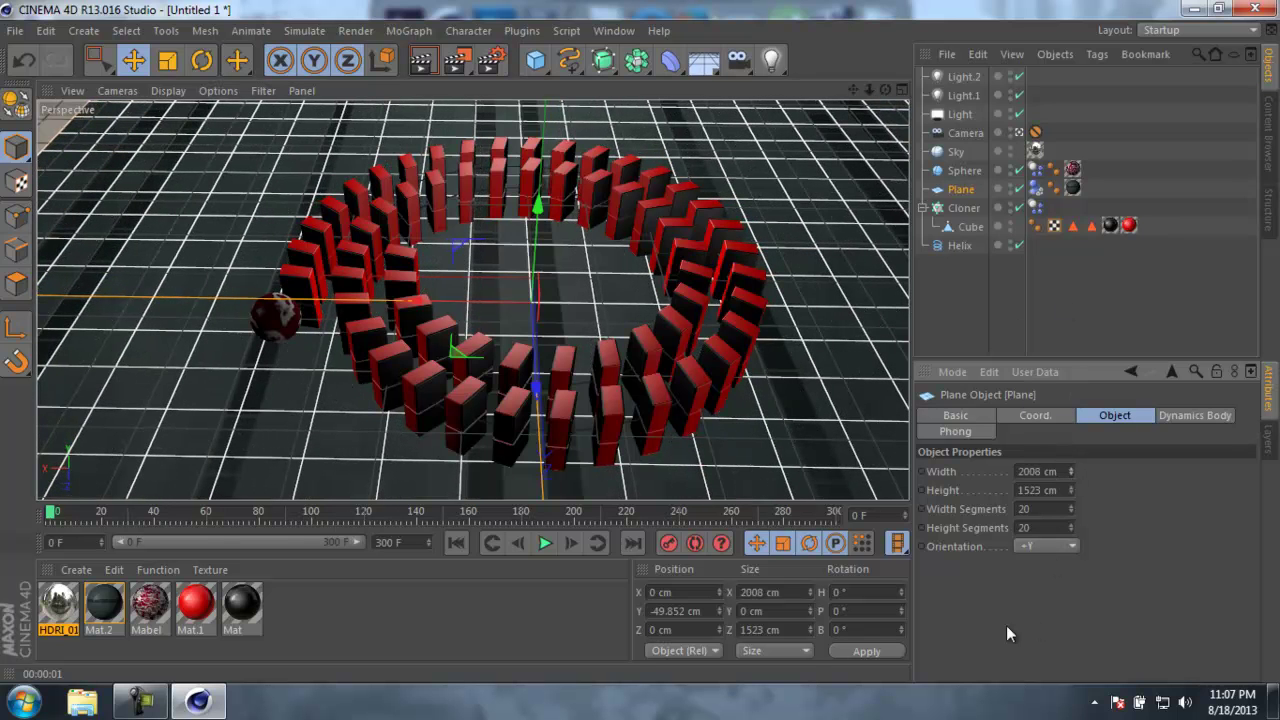
Add the Ambient Occlusion and Global Illumination effects to the render settings.
{"action": "left_click", "coordinate": [491, 61]}
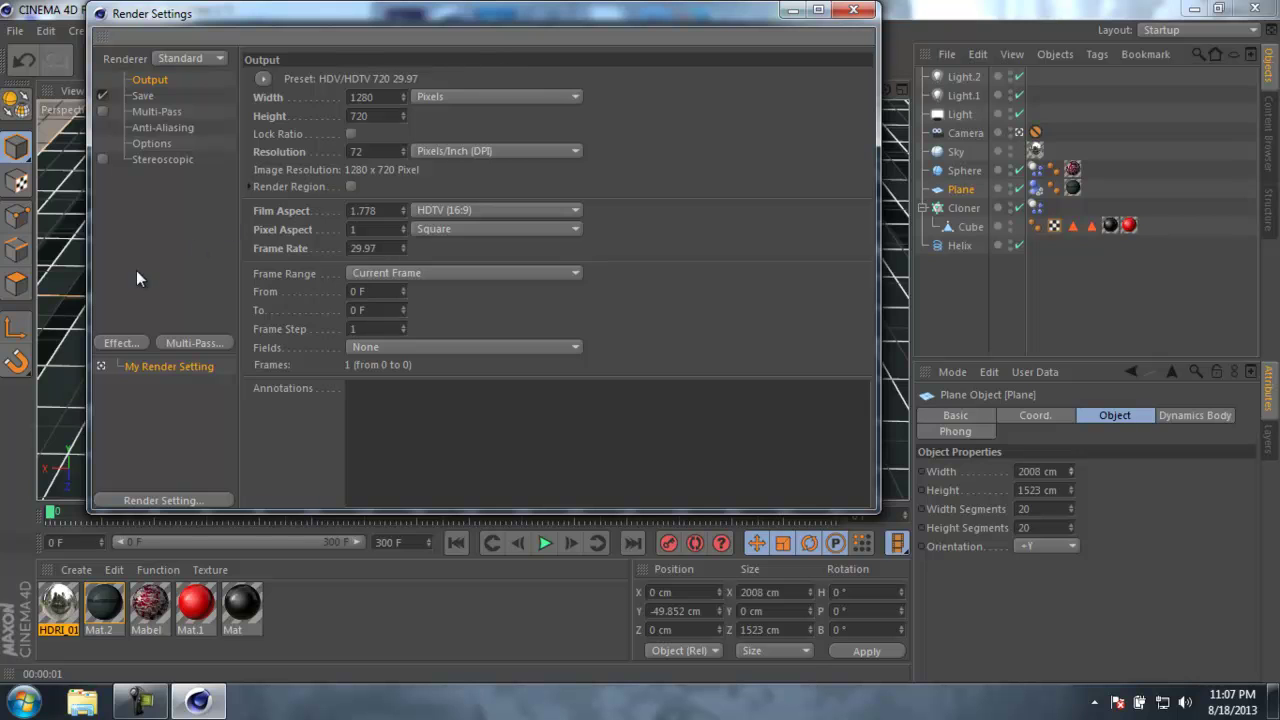
{"action": "right_click", "coordinate": [136, 223]}
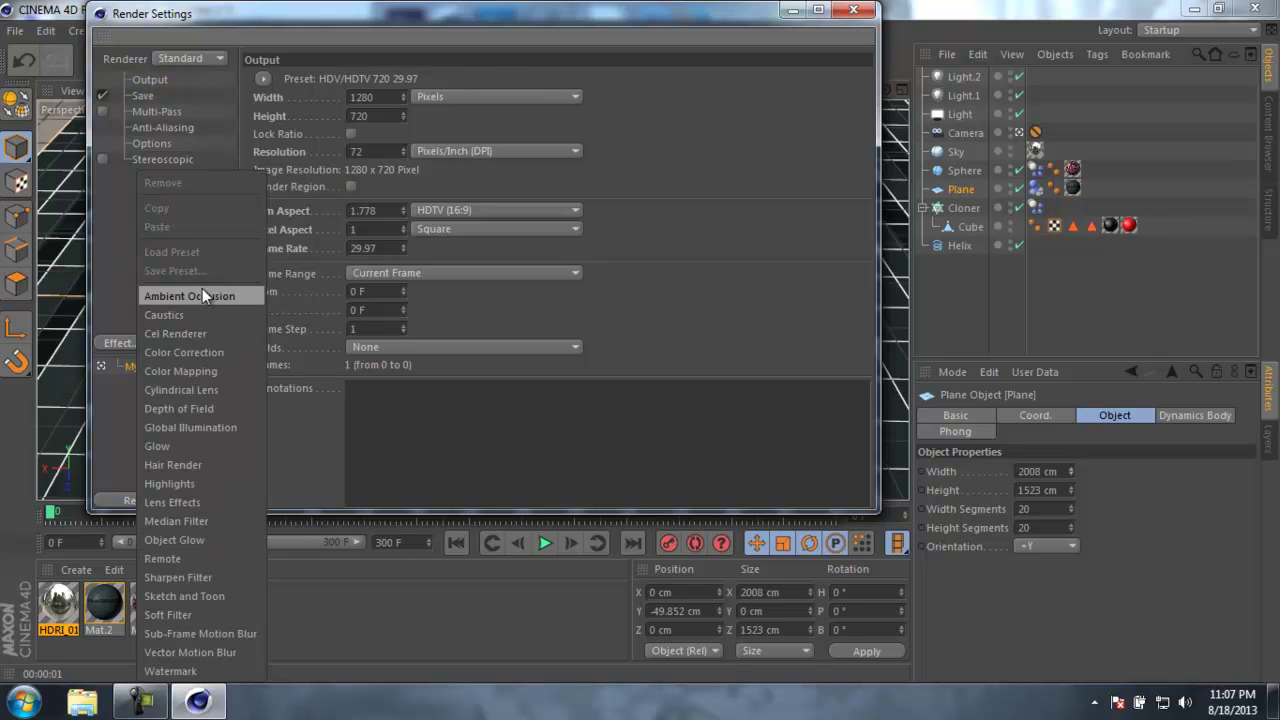
{"action": "left_click", "coordinate": [205, 296]}
{"action": "right_click", "coordinate": [153, 245]}
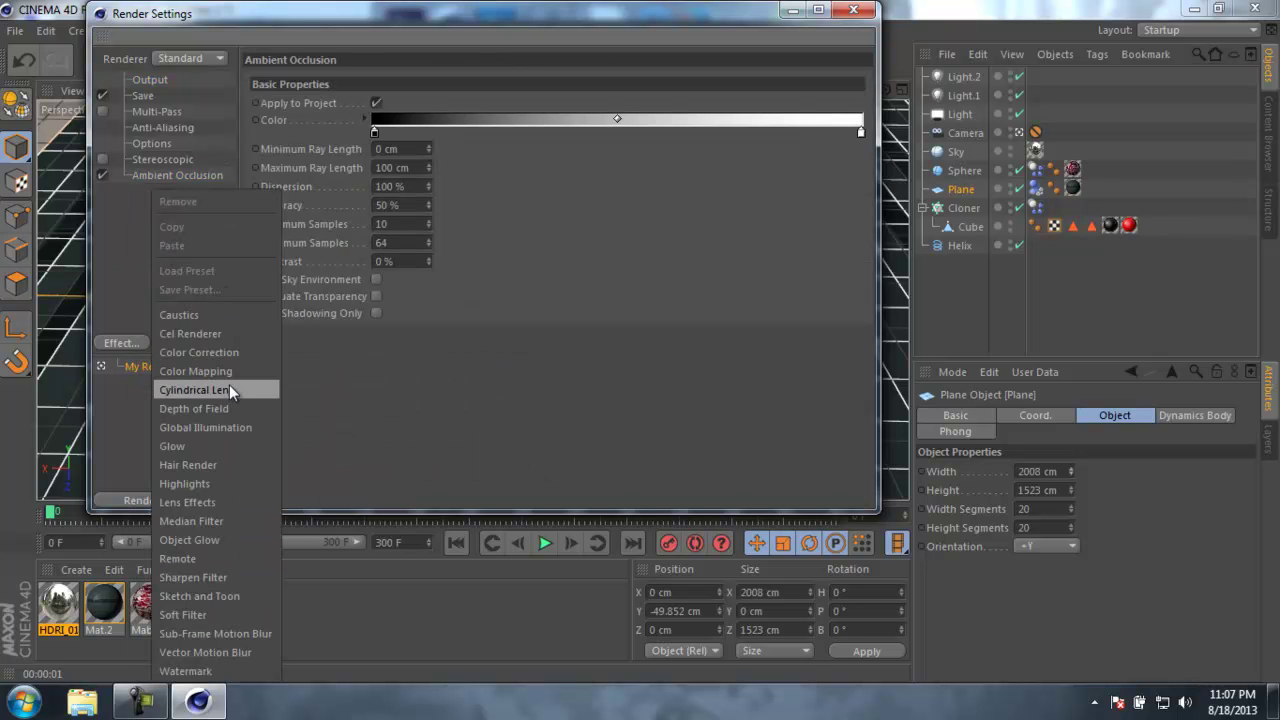
{"action": "left_click", "coordinate": [219, 425]}
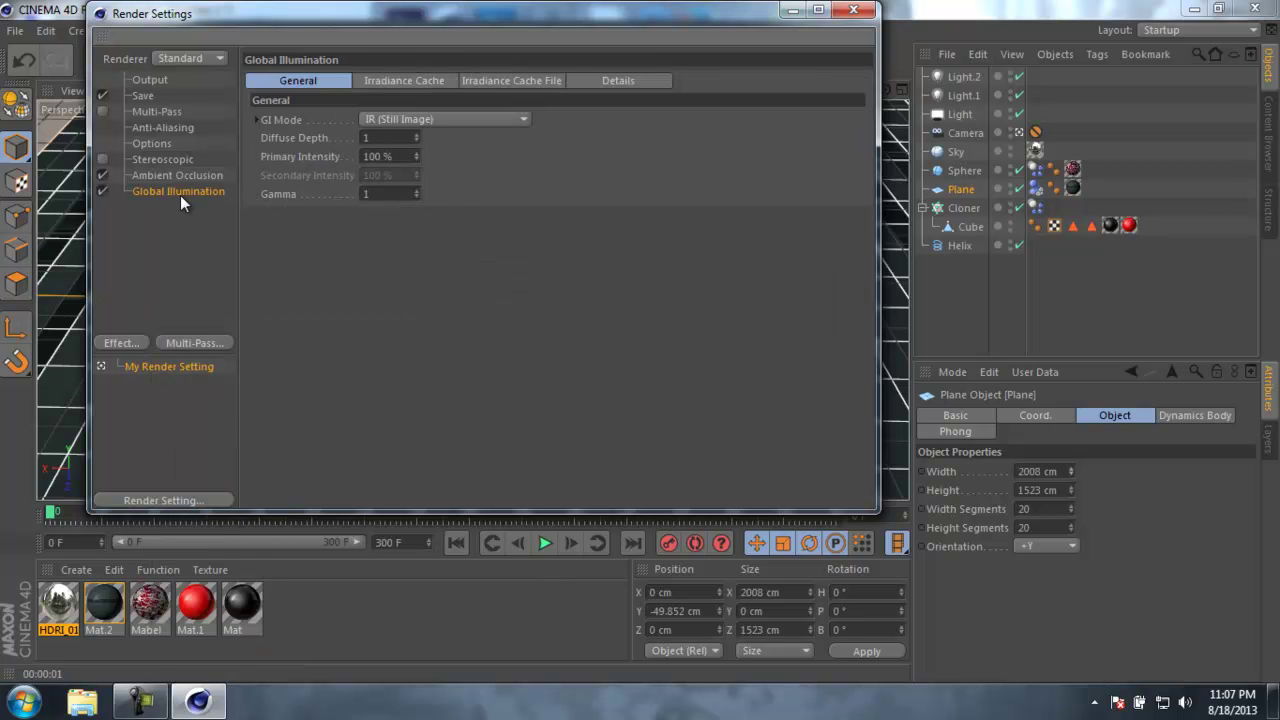
Set the Global Illumination mode to QMC with a diffuse depth of 2.
{"action": "left_click", "coordinate": [398, 117]}
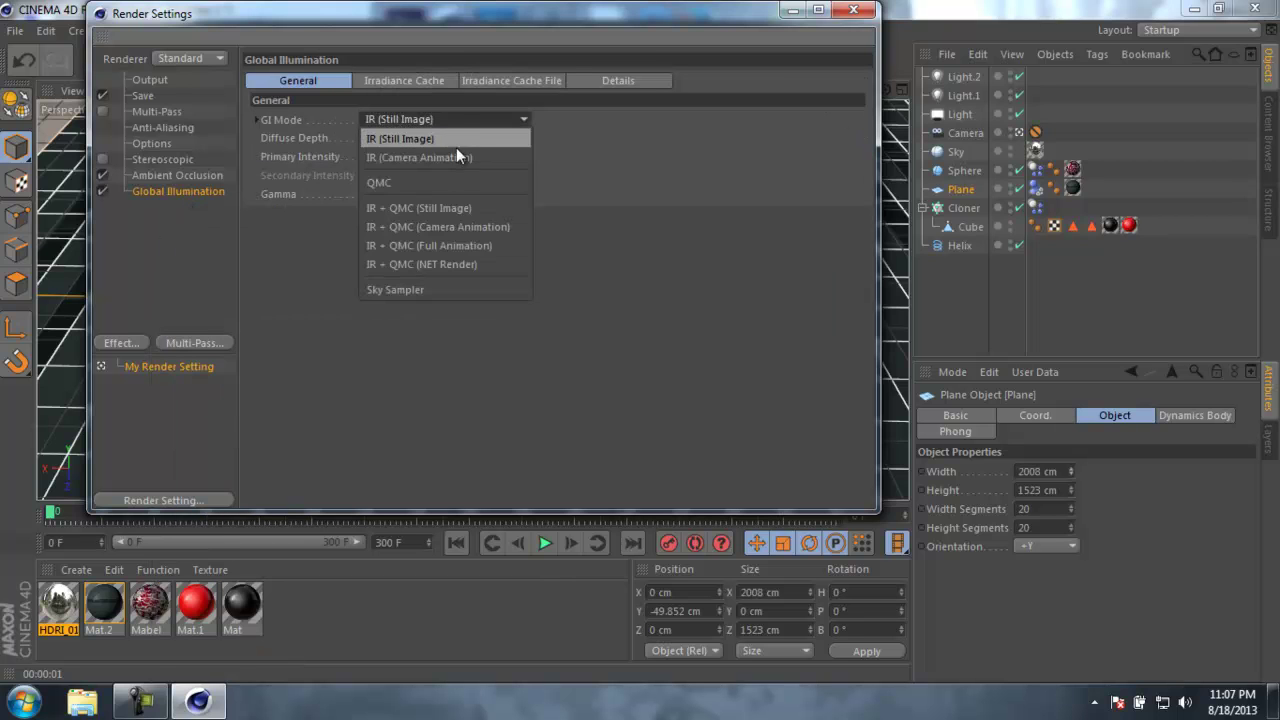
{"action": "left_click", "coordinate": [436, 186]}
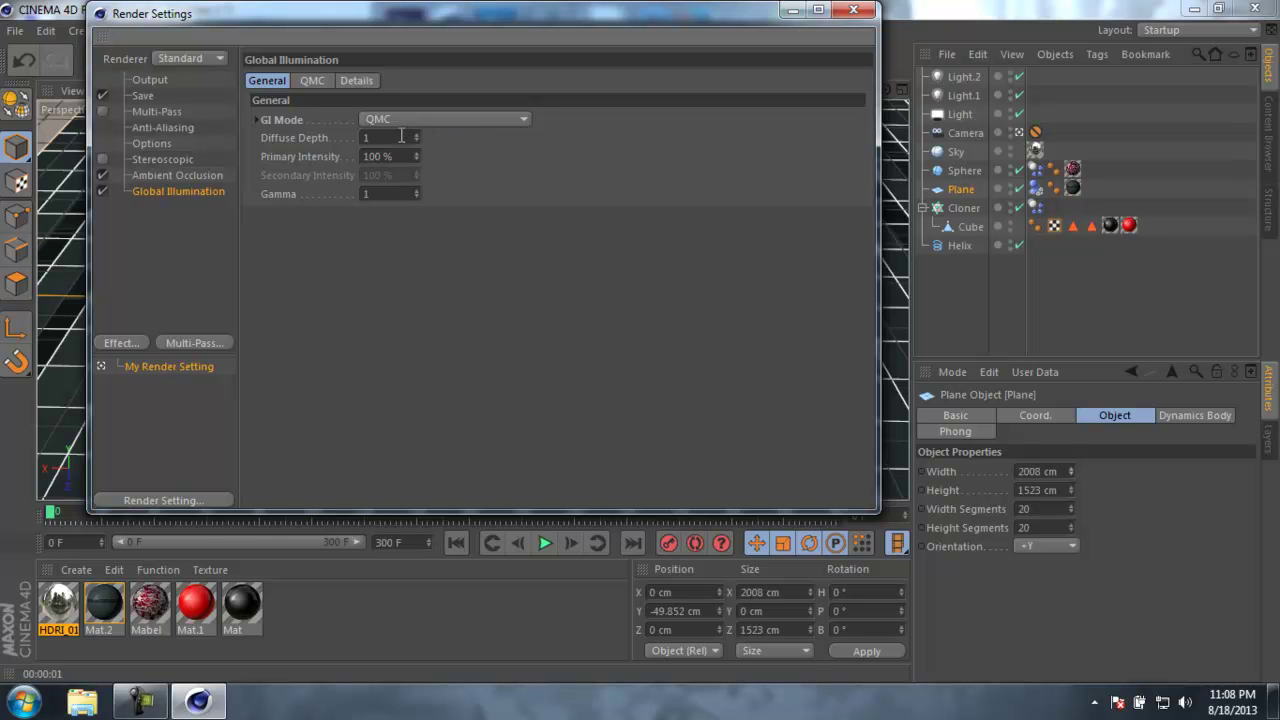
{"action": "type", "text": "2"}
{"action": "key", "text": "Return"}
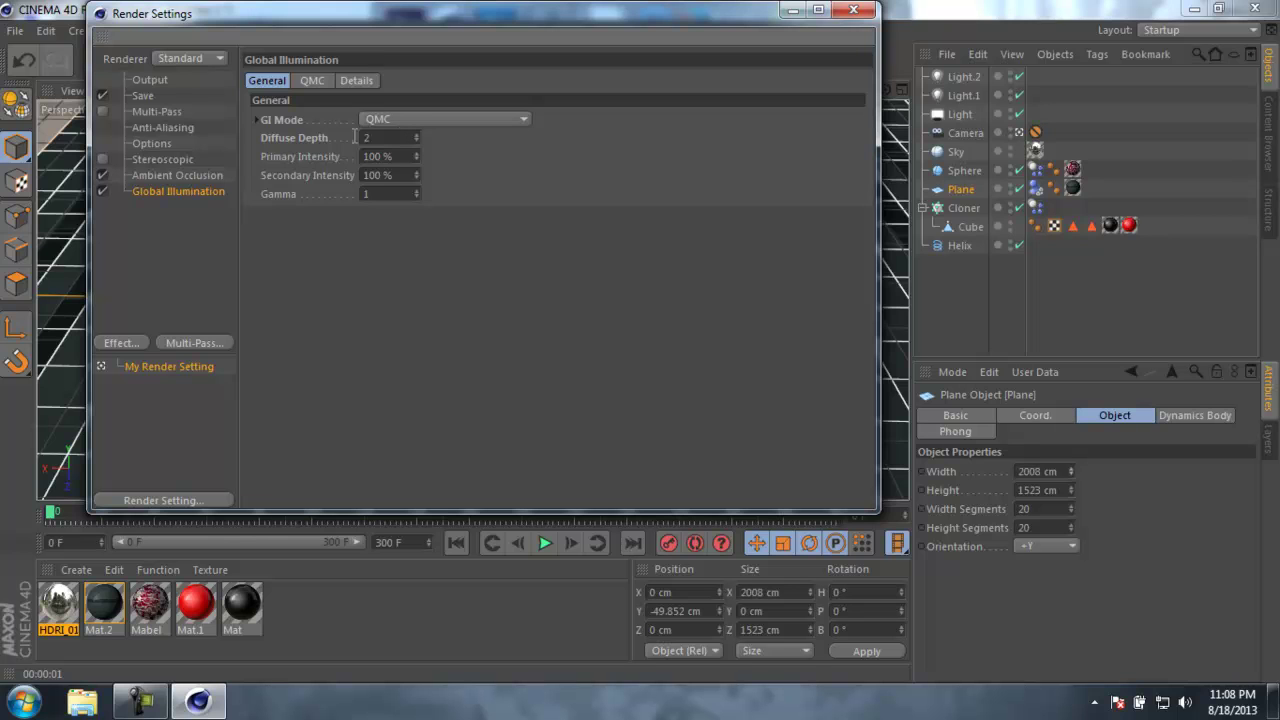
Review the Ambient Occlusion options, close the render settings, and render the camera view to check the new effects.
{"action": "left_click", "coordinate": [158, 175]}
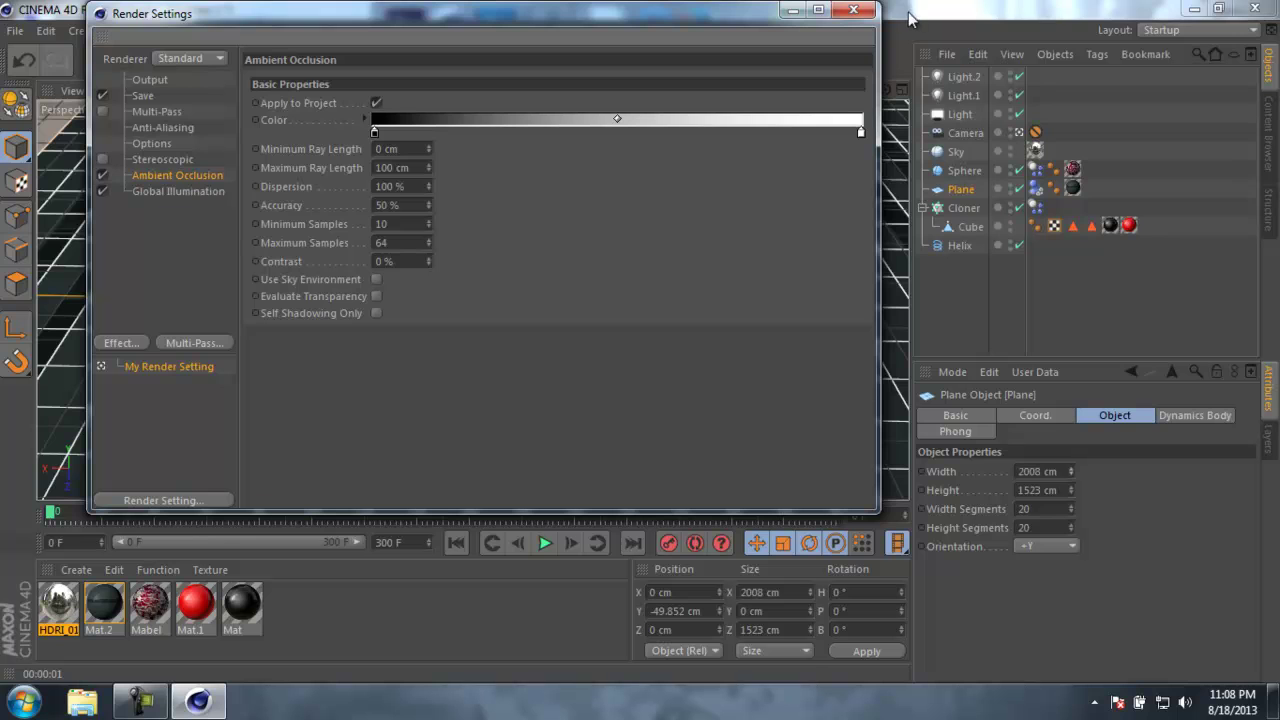
{"action": "left_click", "coordinate": [853, 10]}
{"action": "left_click", "coordinate": [421, 64]}
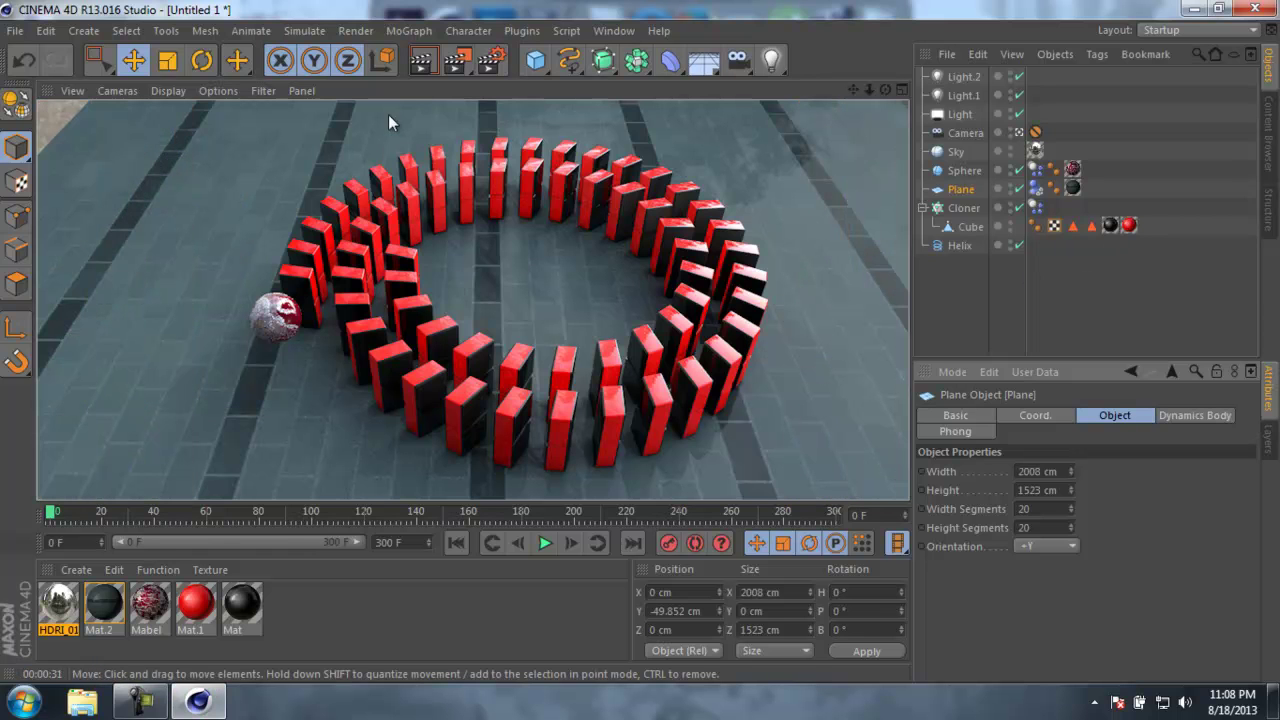
Set the render output's save format to AVI Movie in the render settings.
{"action": "left_click", "coordinate": [491, 62]}
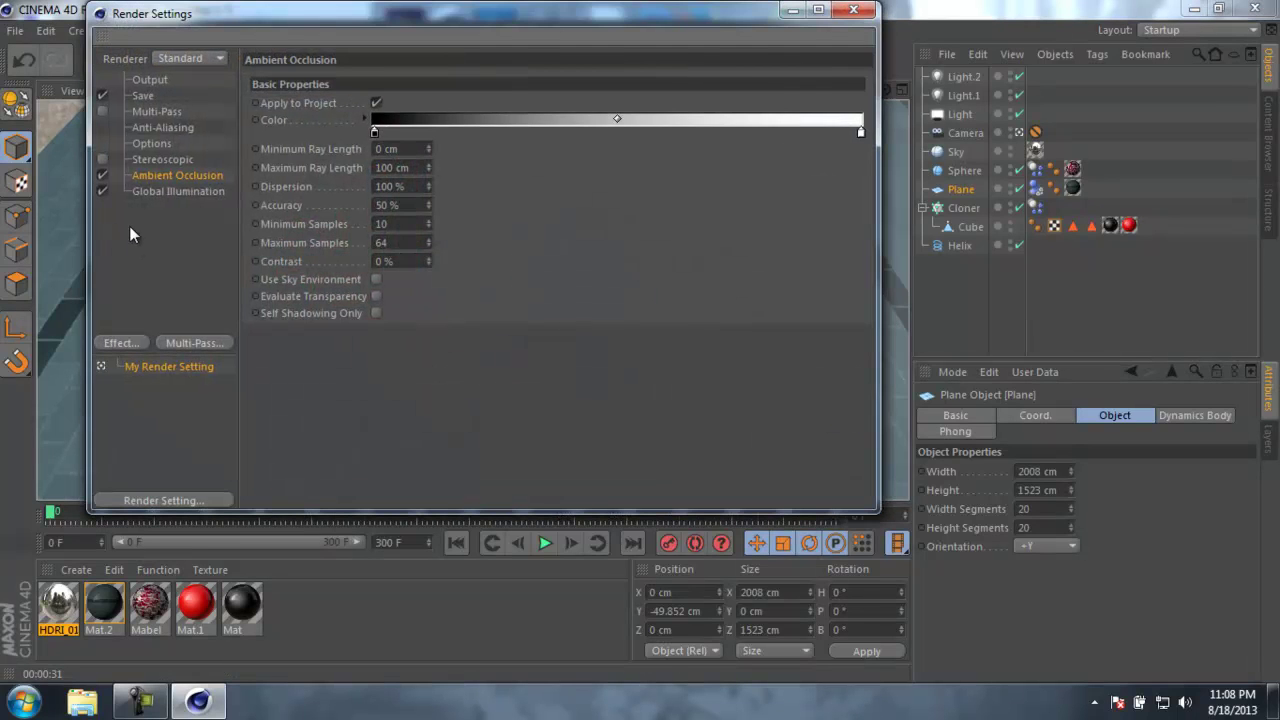
{"action": "left_click", "coordinate": [144, 80]}
{"action": "left_click", "coordinate": [141, 96]}
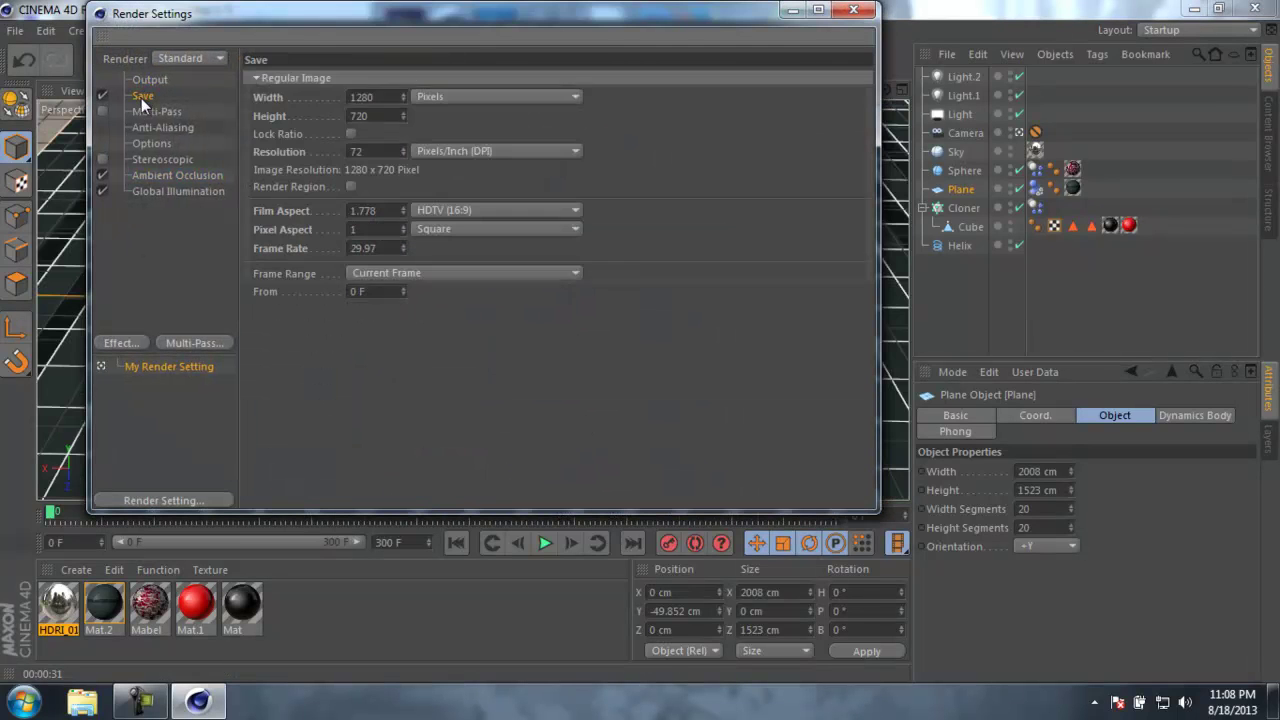
{"action": "left_click", "coordinate": [468, 131]}
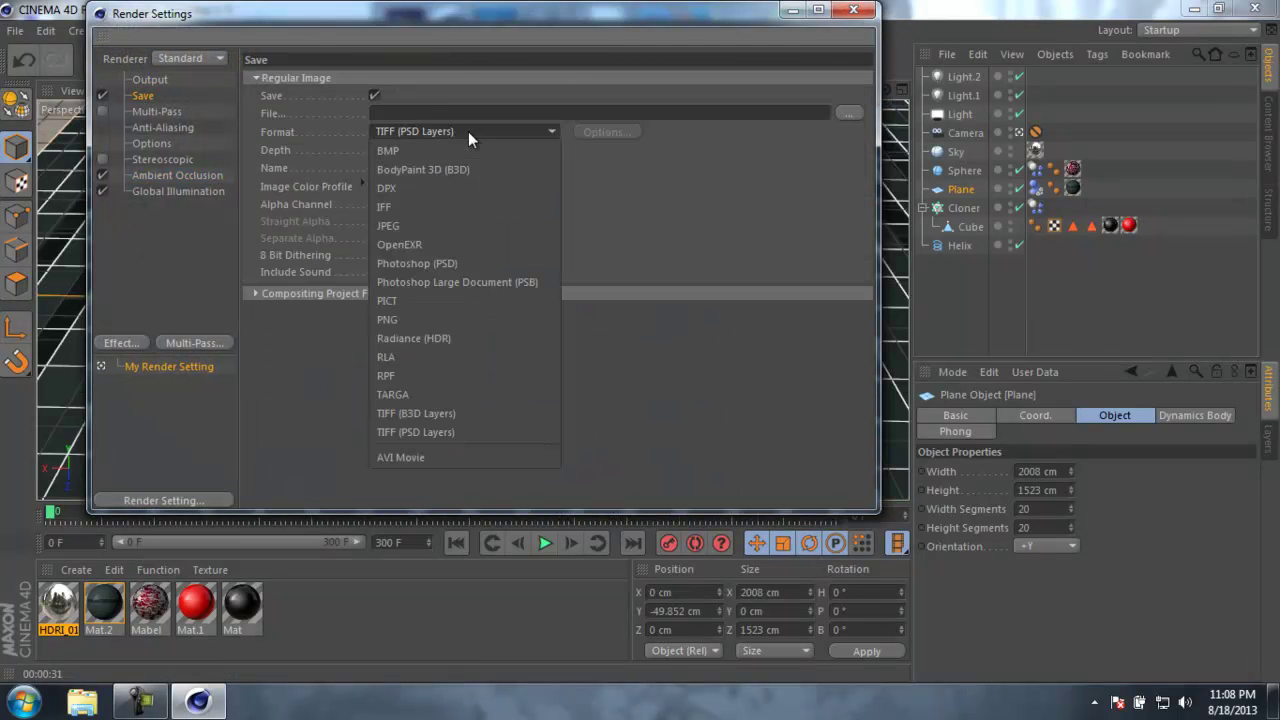
{"action": "left_click", "coordinate": [425, 457]}
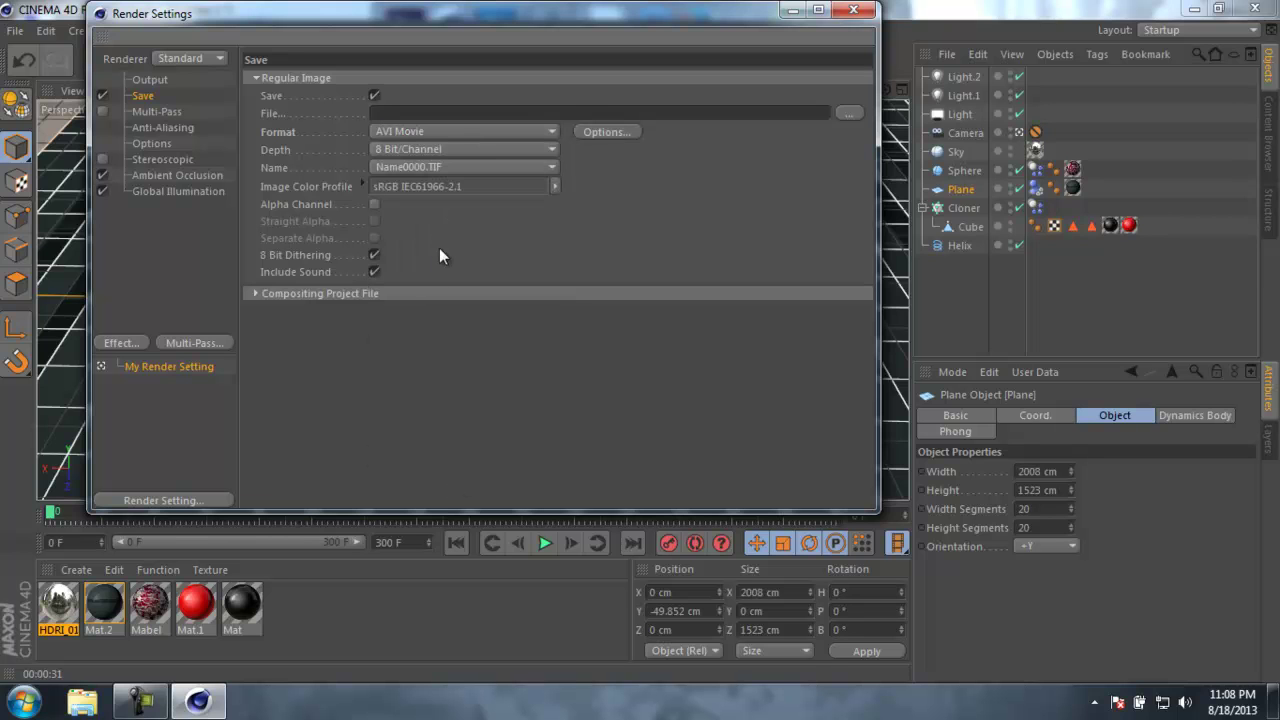
Set the render's anti-aliasing mode to Best.
{"action": "left_click", "coordinate": [165, 128]}
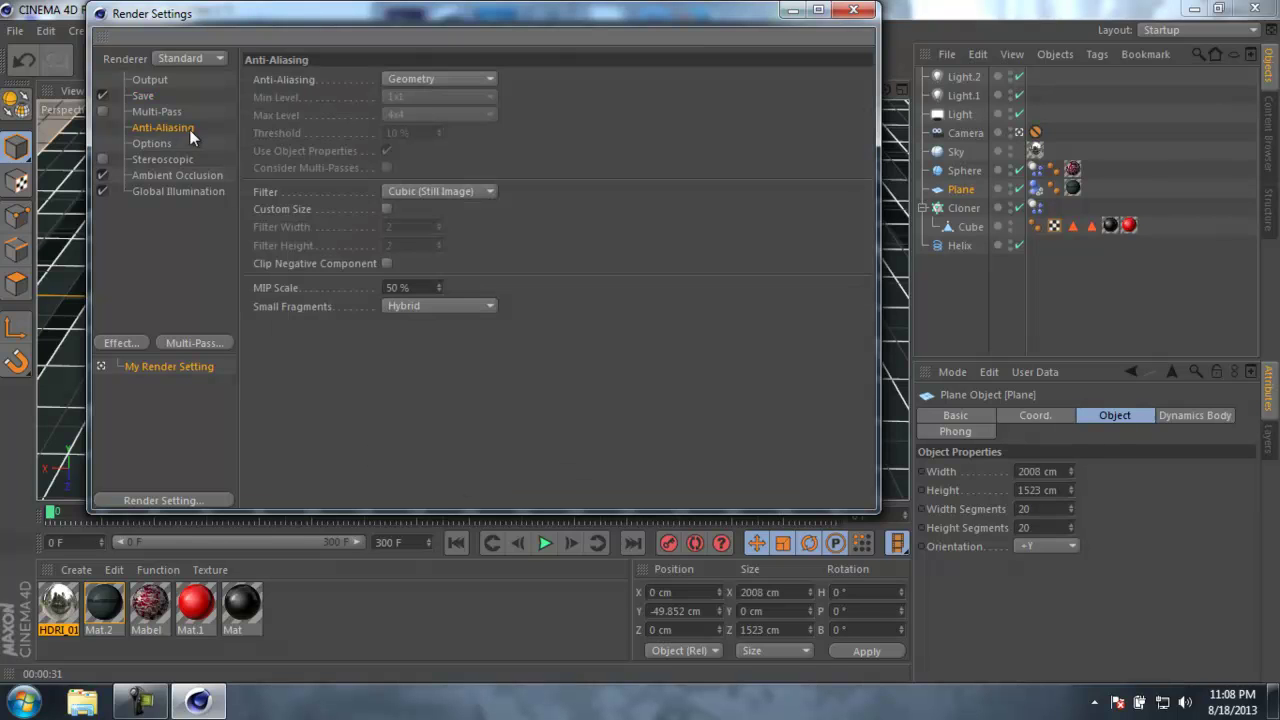
{"action": "left_click", "coordinate": [445, 85]}
{"action": "left_click", "coordinate": [429, 135]}
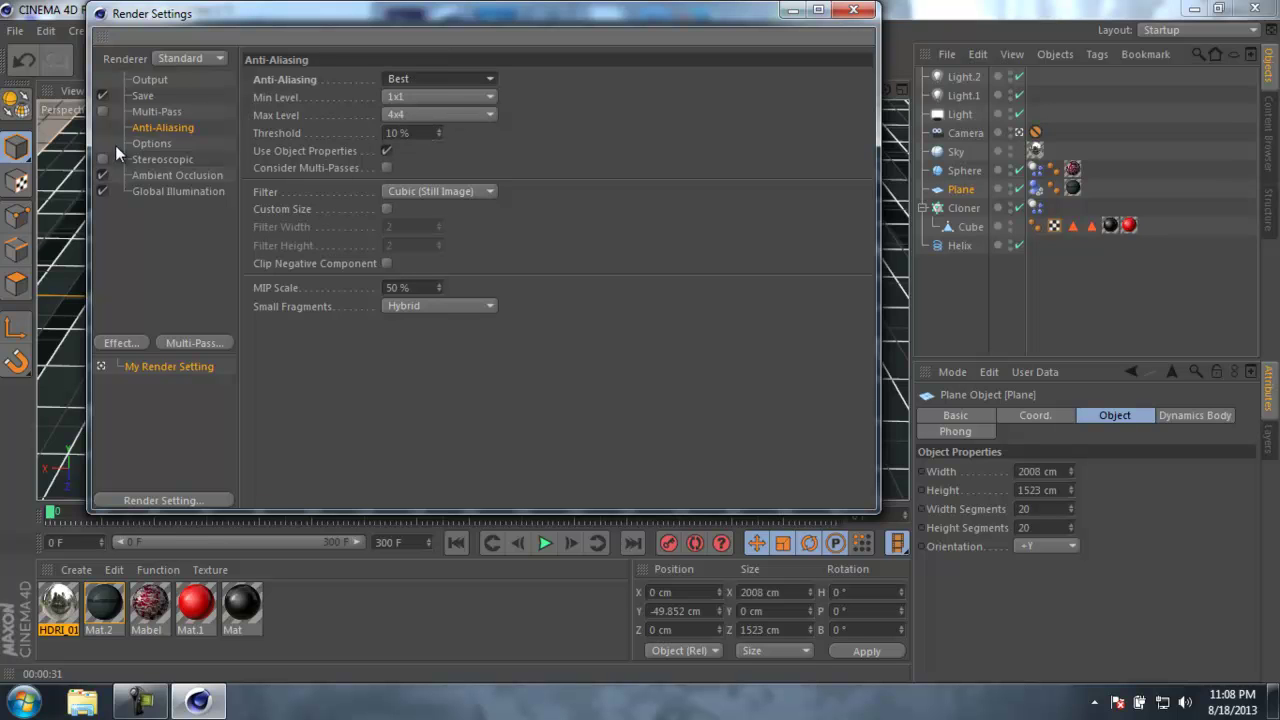
Set the output frame range to All Frames and close the render settings.
{"action": "left_click", "coordinate": [143, 96]}
{"action": "left_click", "coordinate": [145, 82]}
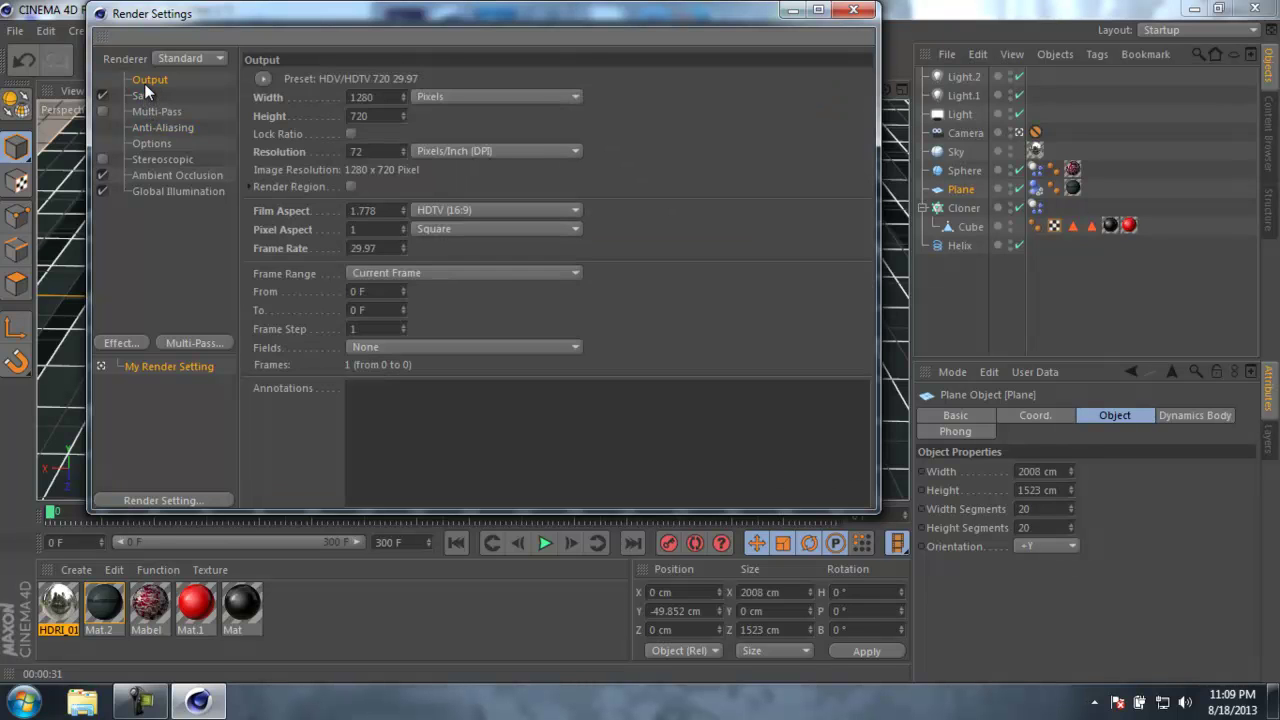
{"action": "left_click", "coordinate": [441, 273]}
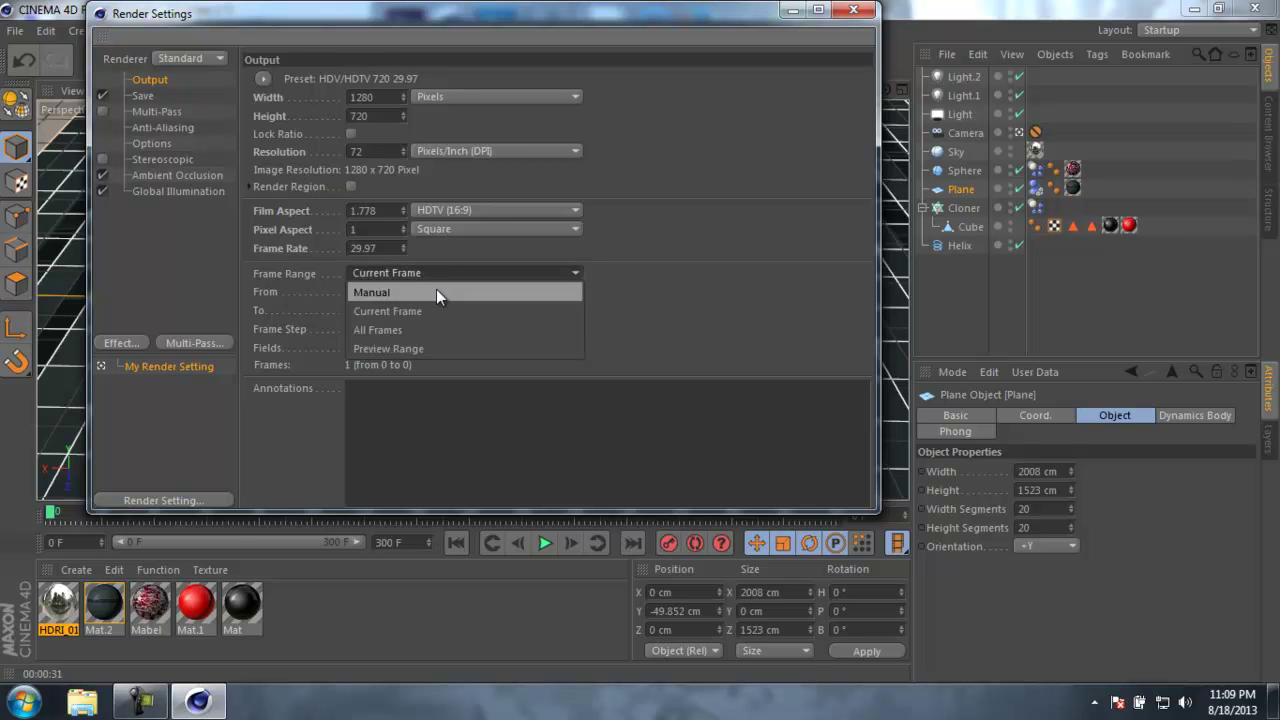
{"action": "left_click", "coordinate": [420, 329]}
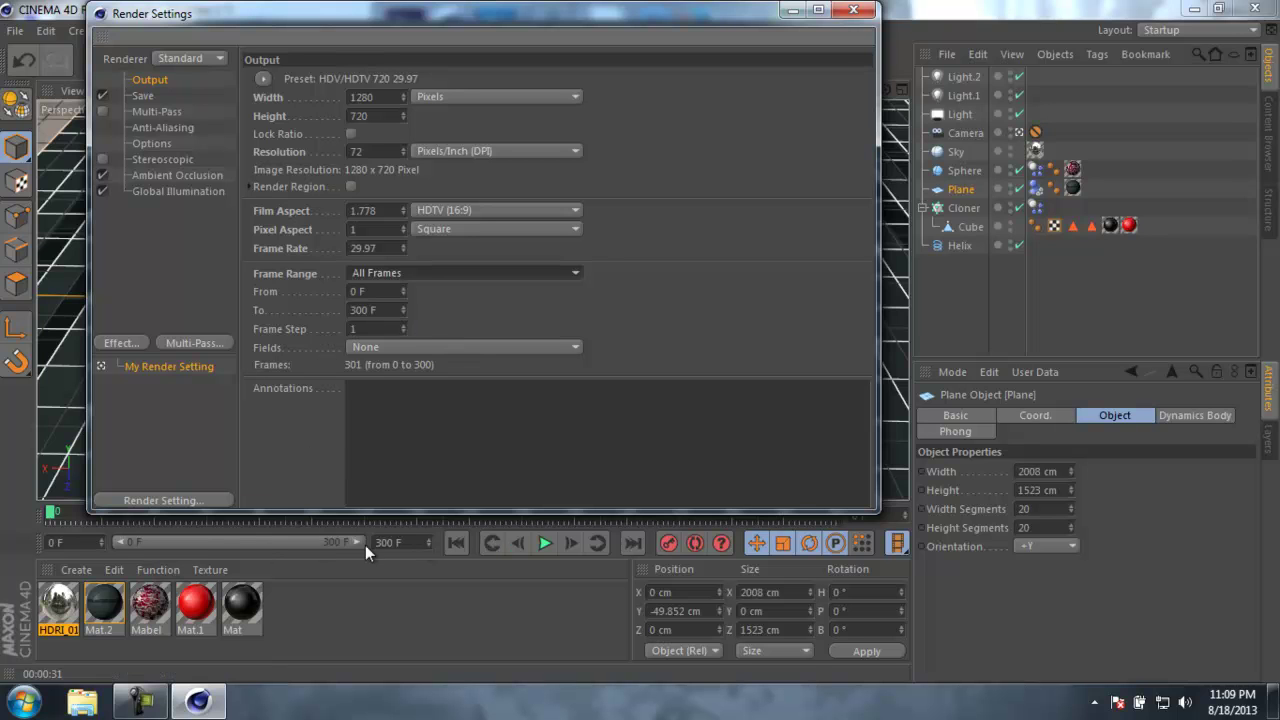
{"action": "left_click", "coordinate": [853, 11]}
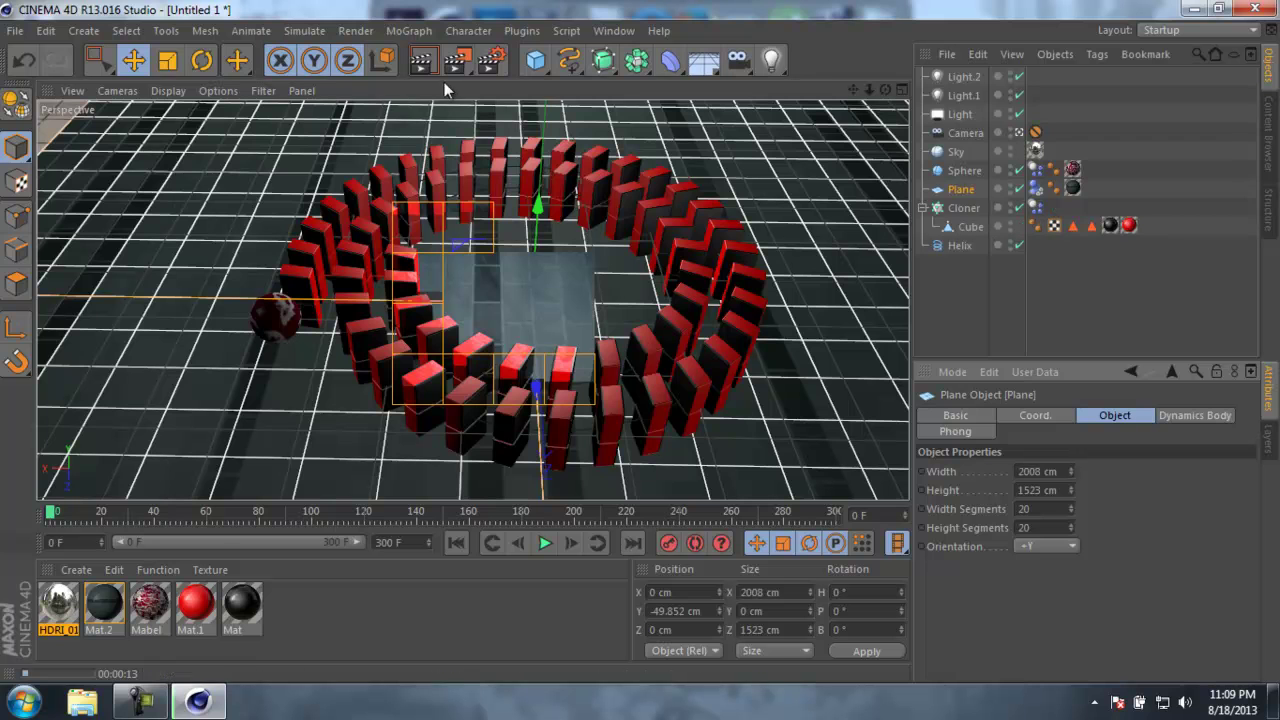
Recheck that anti-aliasing is set to Best in the render settings, and render the camera view as a test.
{"action": "left_click", "coordinate": [496, 64]}
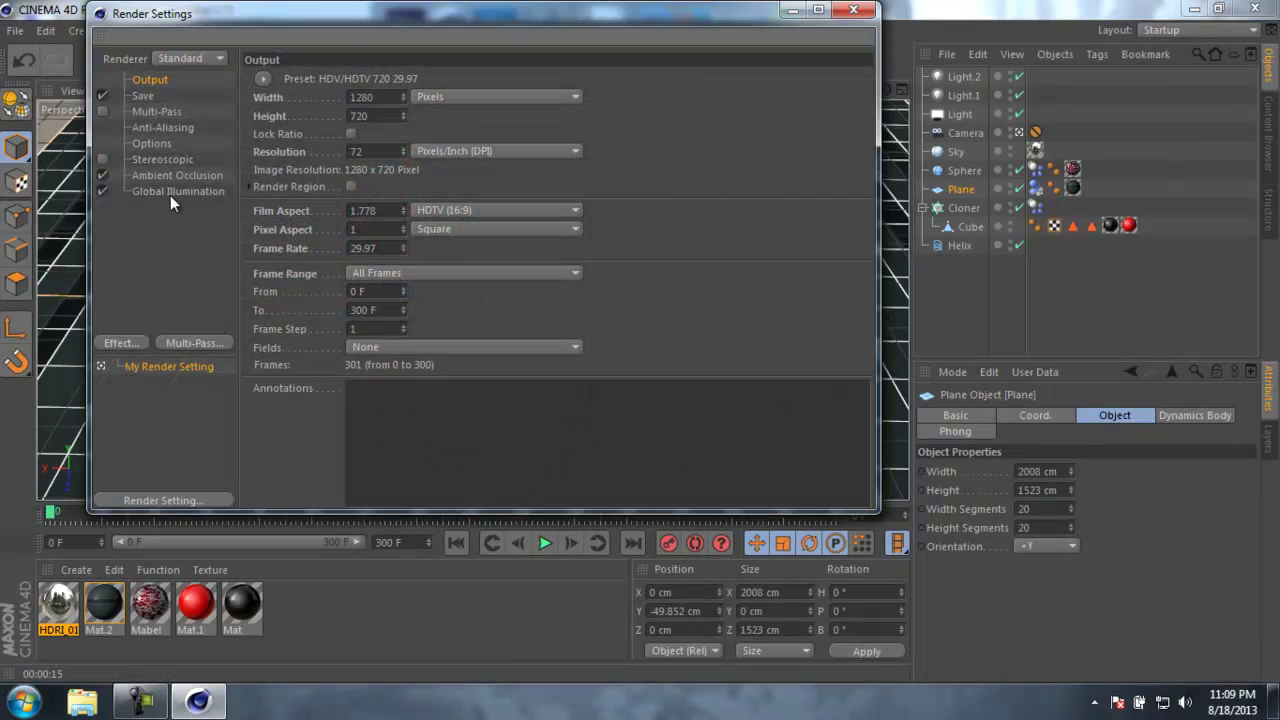
{"action": "left_click", "coordinate": [162, 128]}
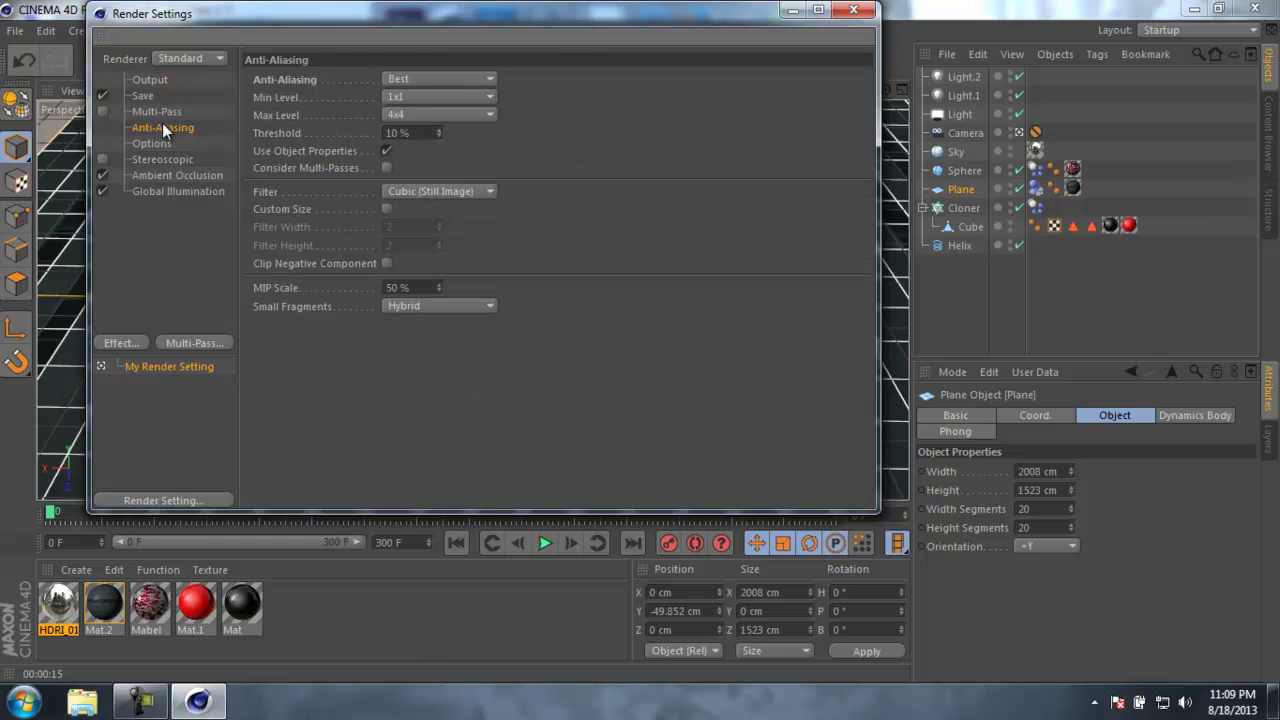
{"action": "left_click", "coordinate": [426, 79]}
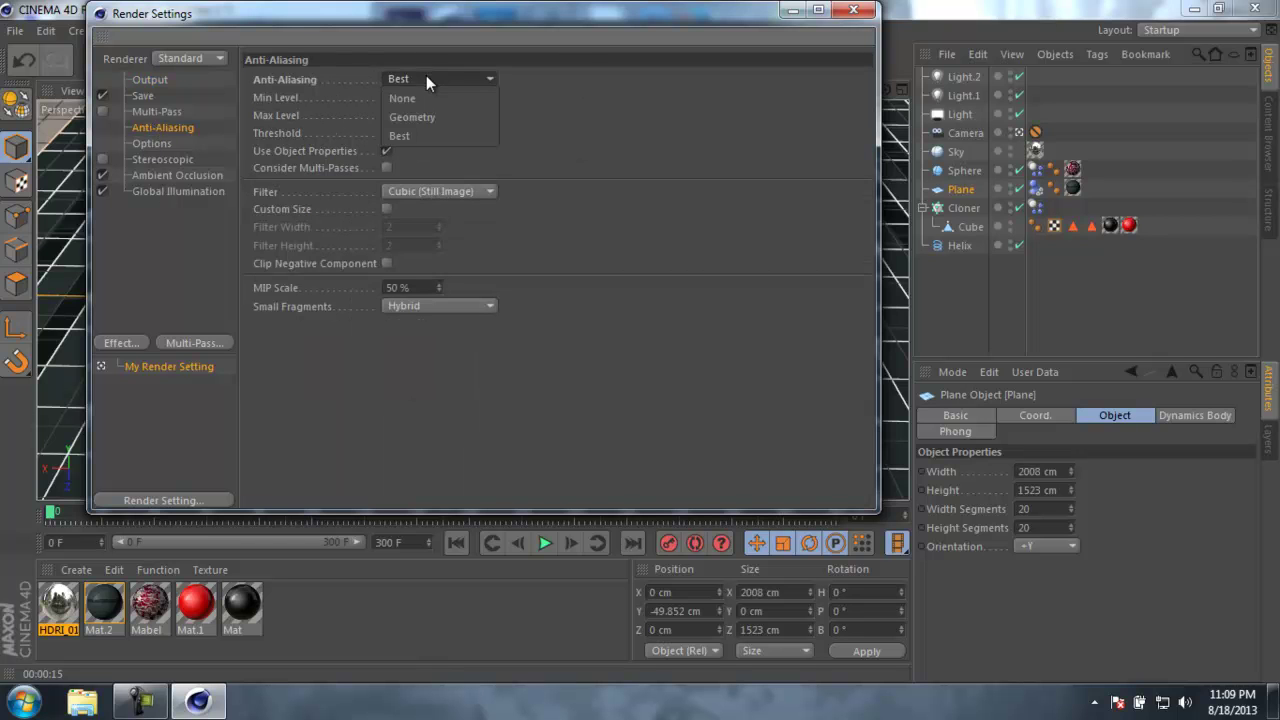
{"action": "left_click", "coordinate": [410, 136]}
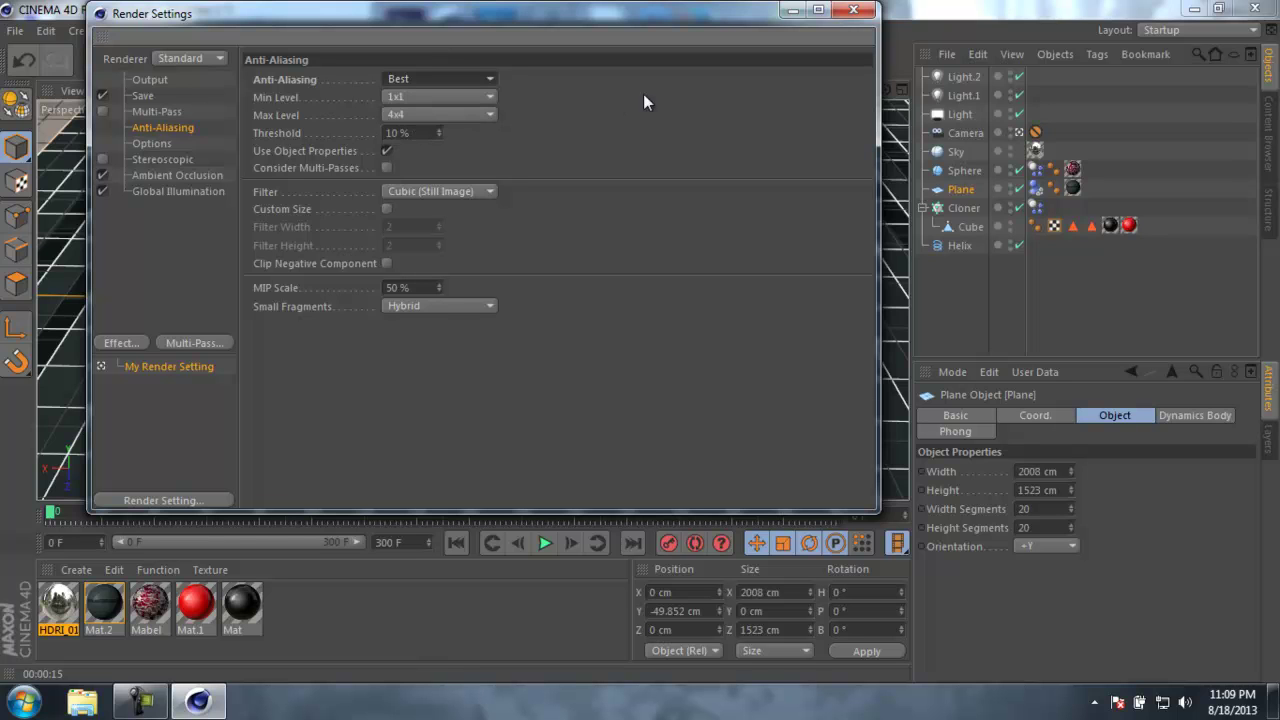
{"action": "left_click", "coordinate": [854, 11]}
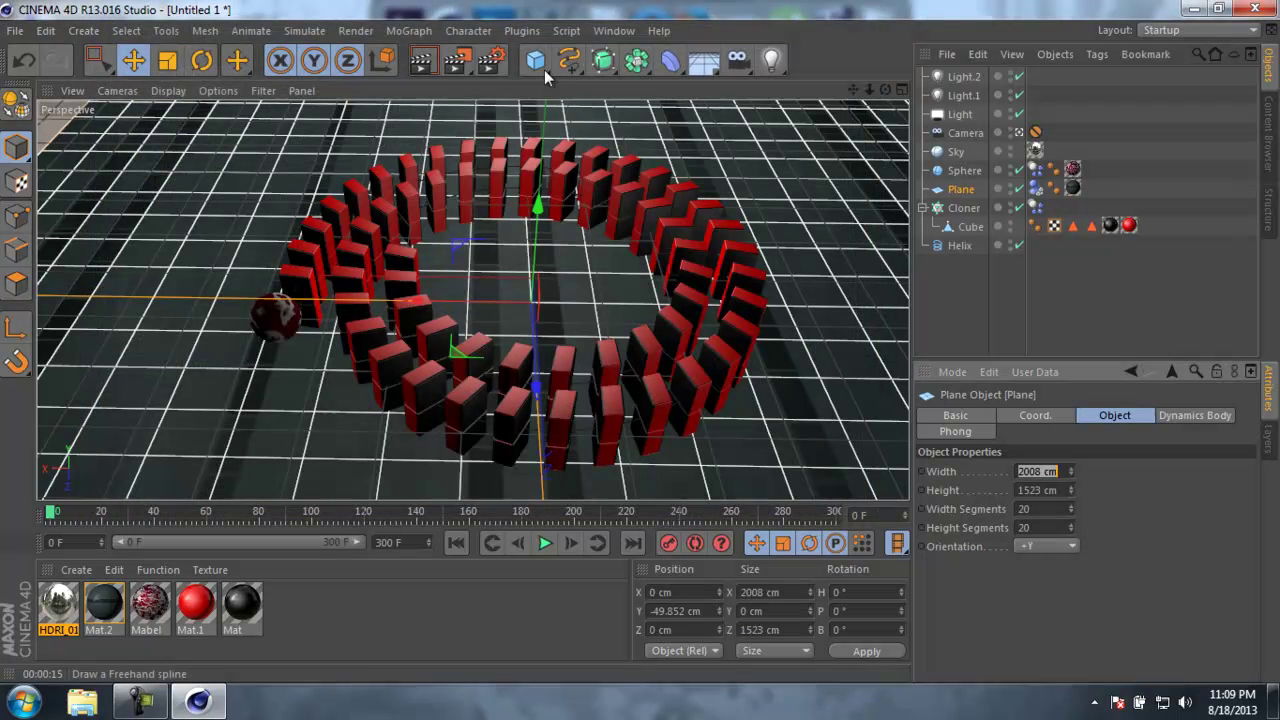
{"action": "left_click", "coordinate": [420, 64]}
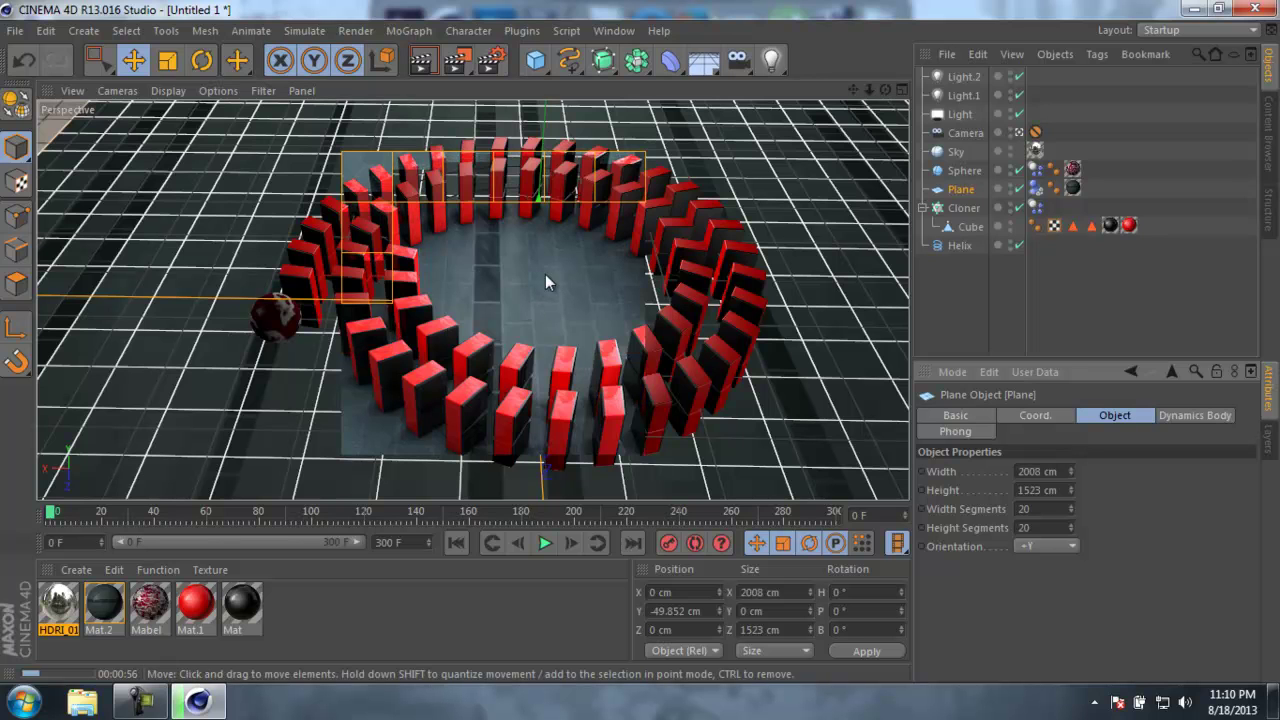
Minimize the 3D program, open the domino folder on the desktop, and play the finished domino video in the media player.
{"action": "left_click", "coordinate": [1195, 8]}
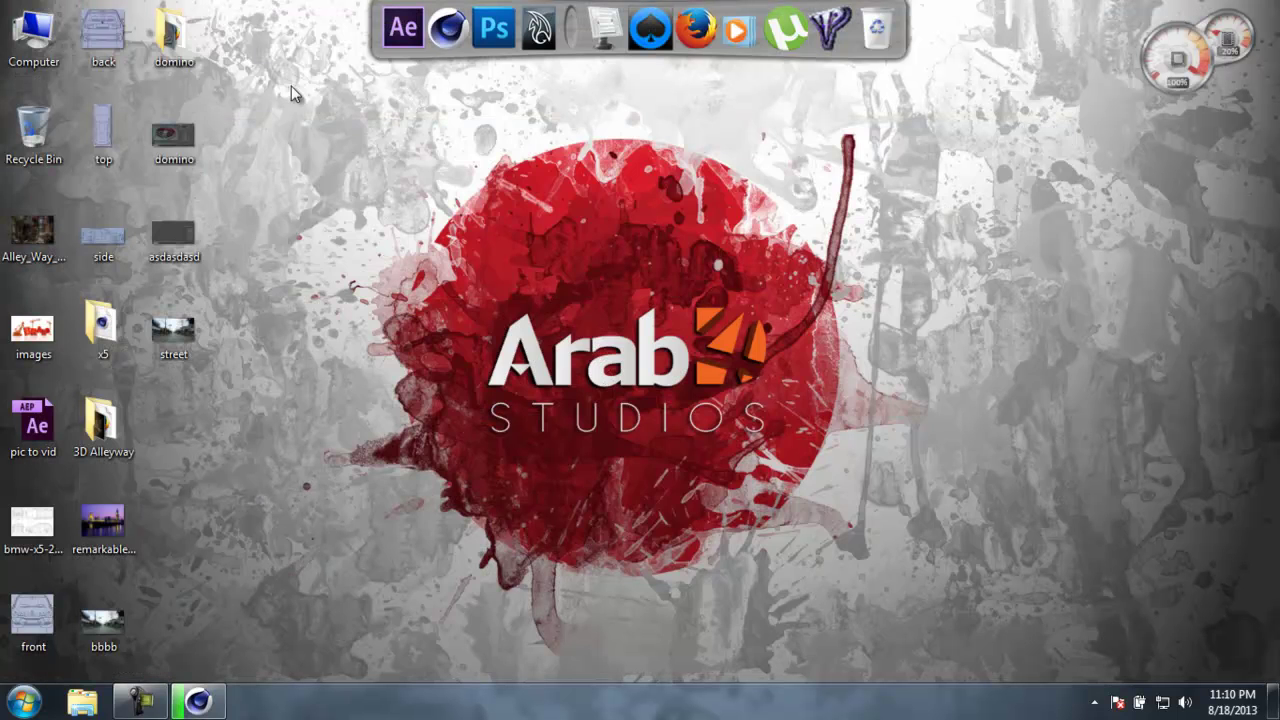
{"action": "double_click", "coordinate": [173, 35]}
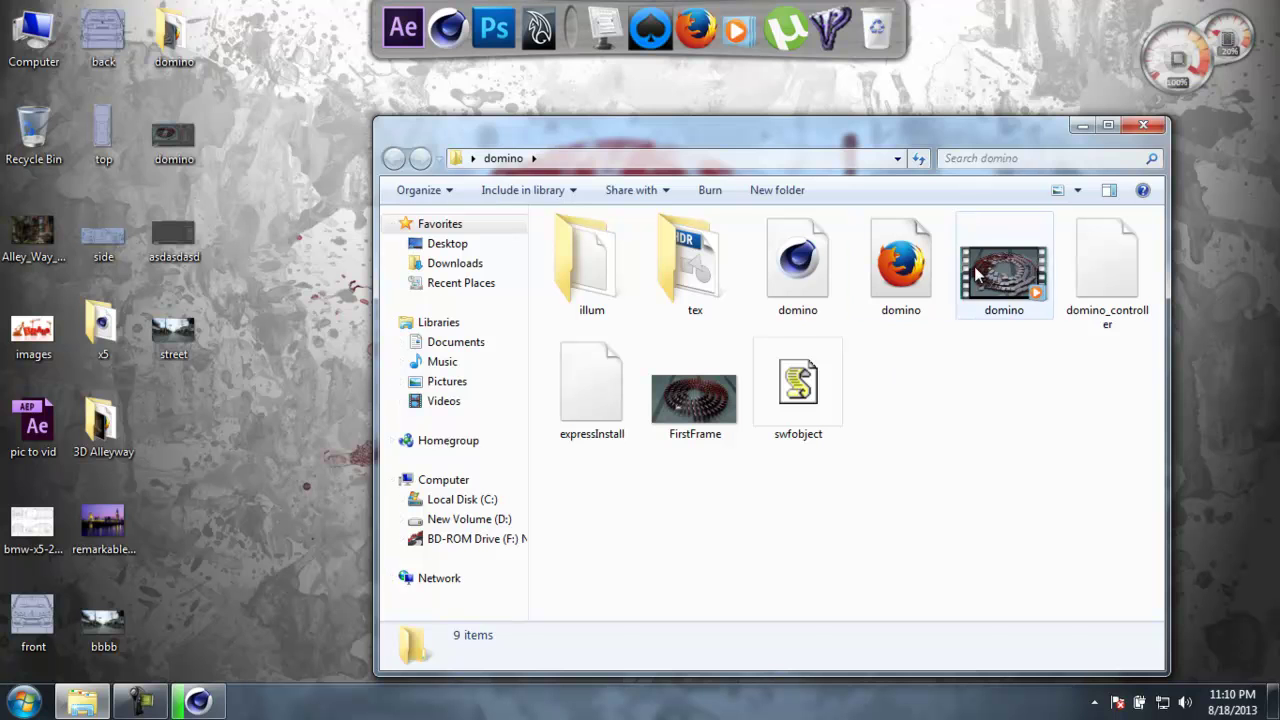
{"action": "left_click", "coordinate": [983, 270]}
{"action": "double_click", "coordinate": [983, 270]}
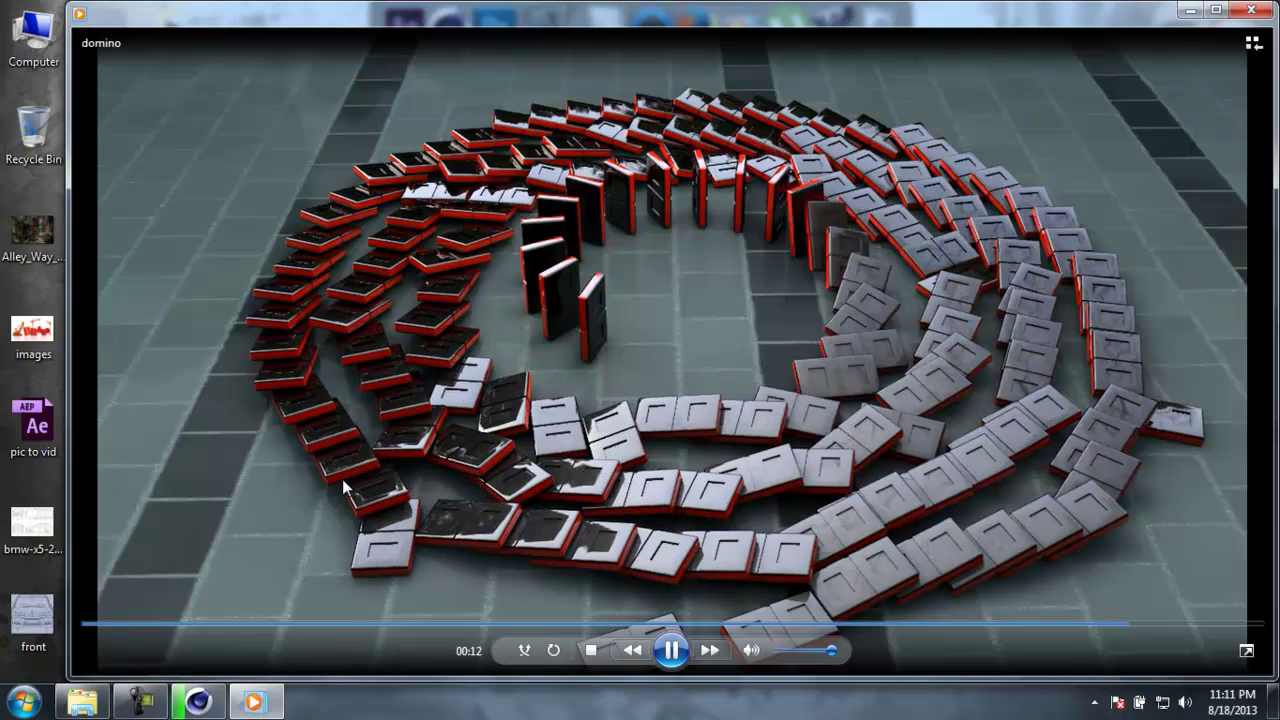
{"action": "left_click", "coordinate": [140, 702]}
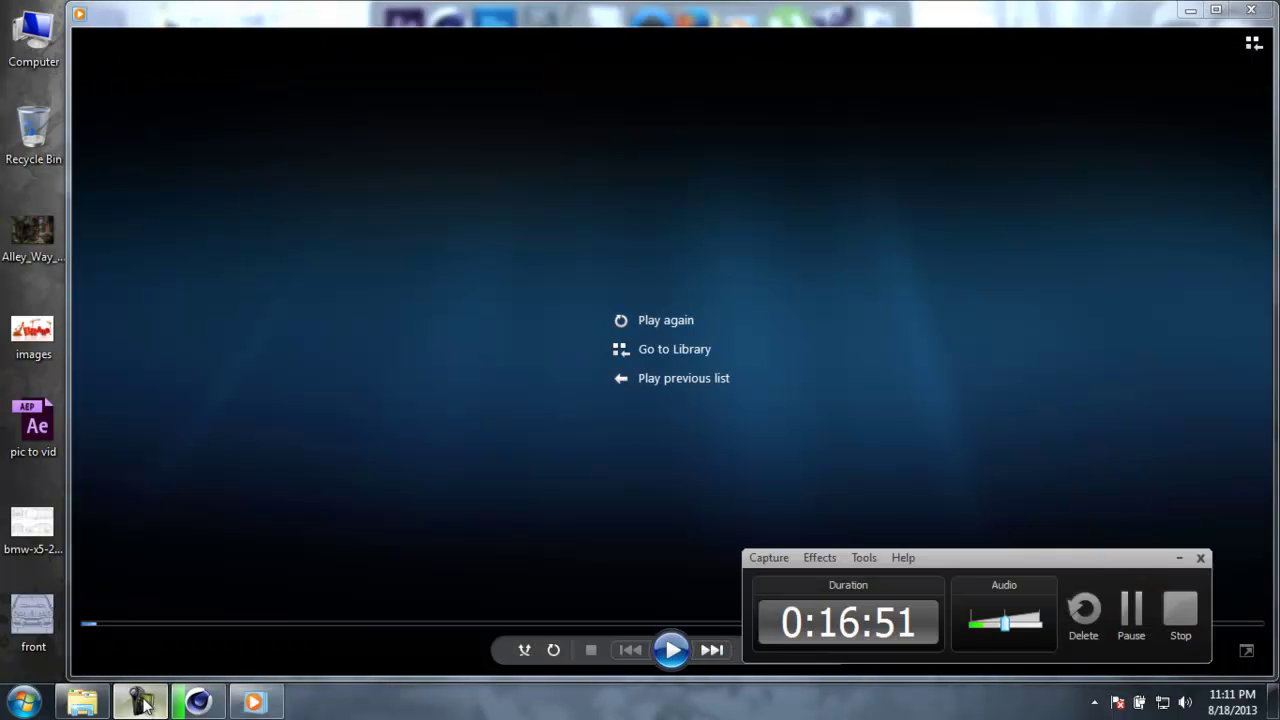